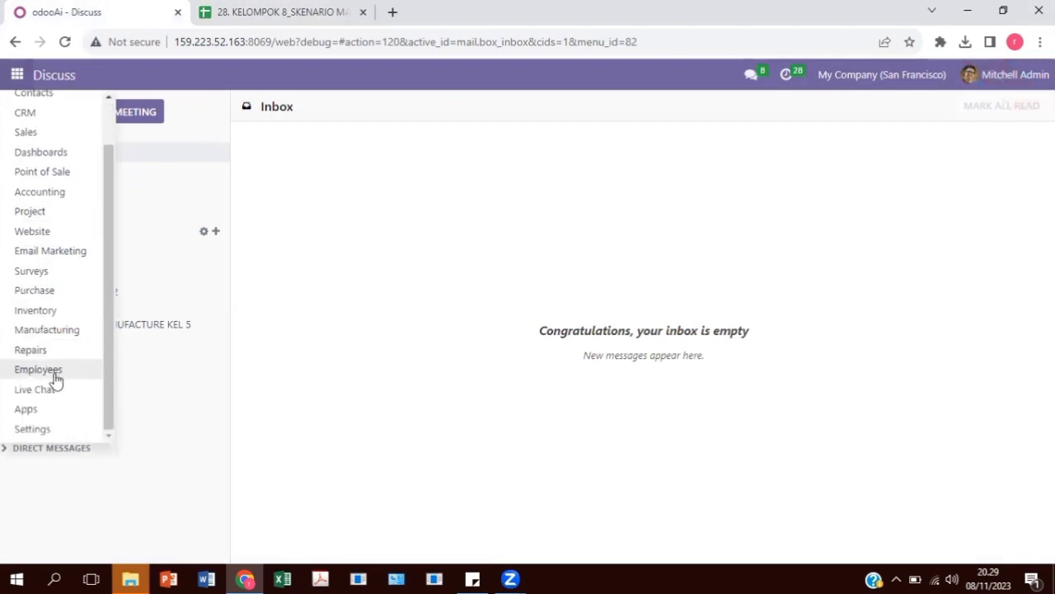
Go to user management in Settings and start importing user records
click(71, 429)
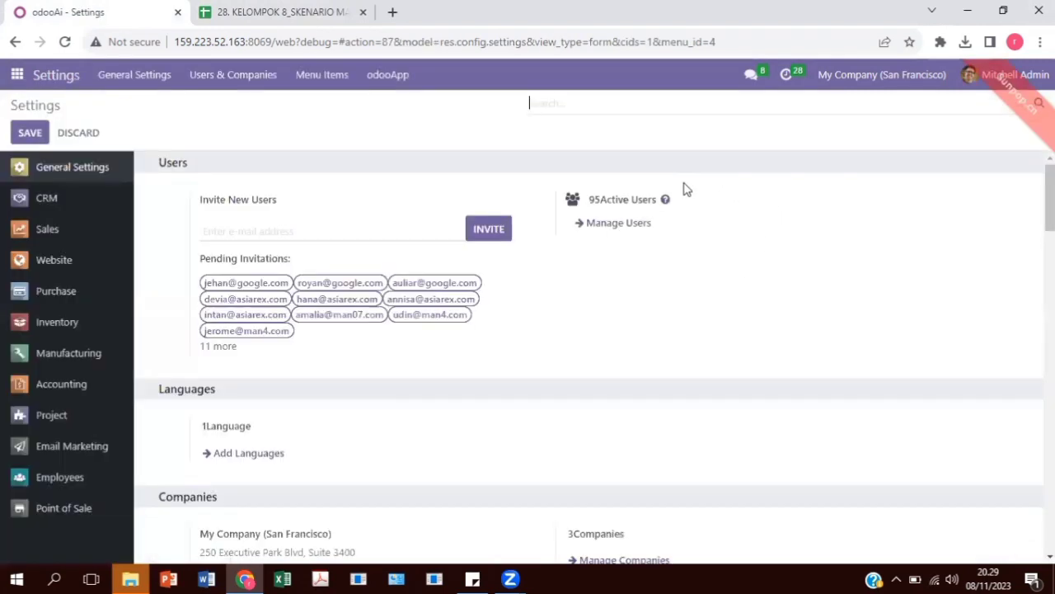
click(637, 228)
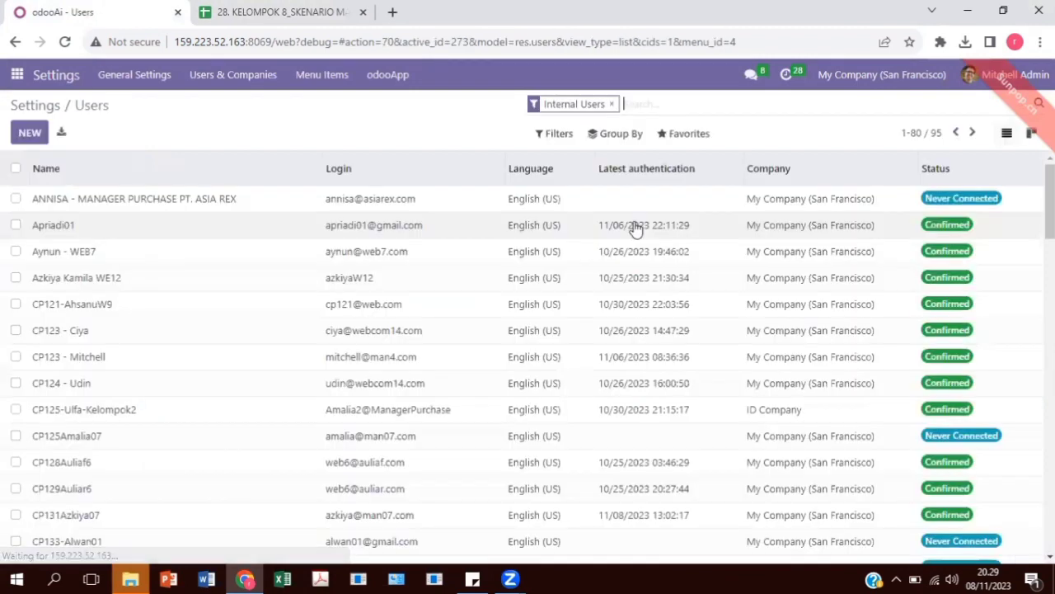
click(690, 136)
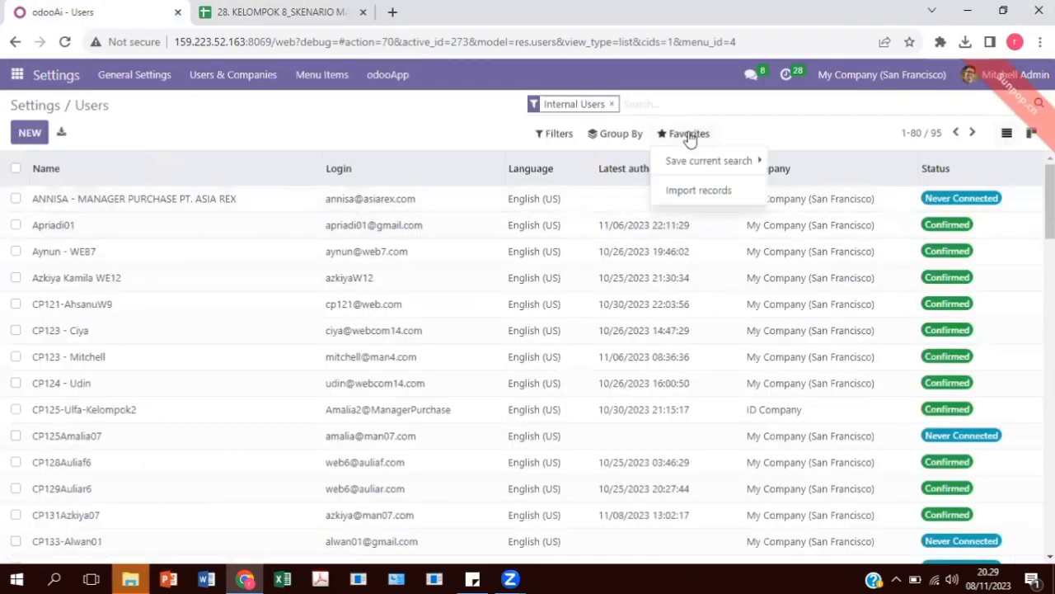
click(685, 192)
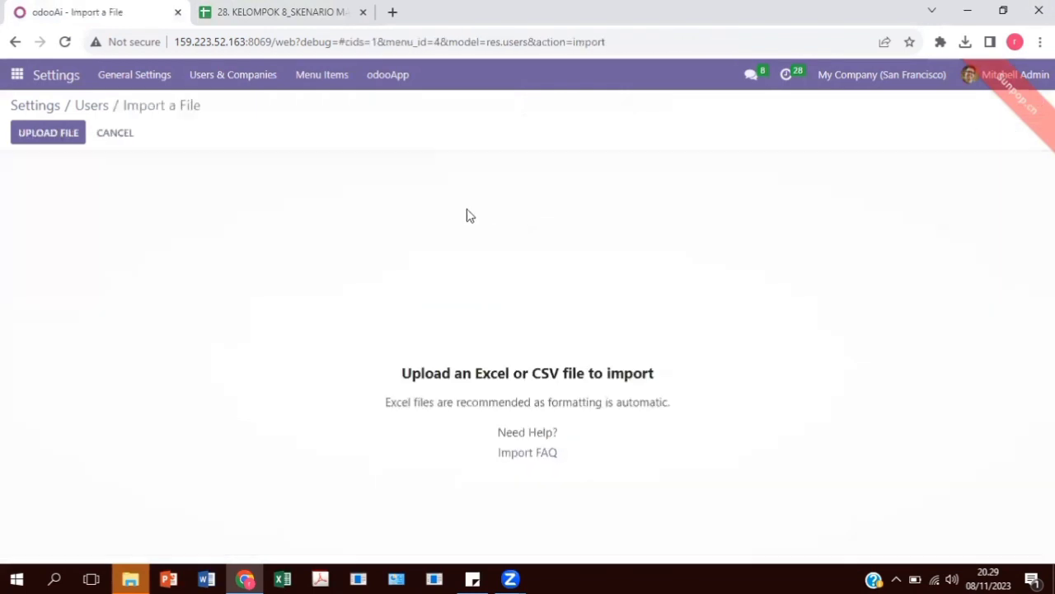
Import the users from the 28. KELOMPOK 8_SKENARIO MANUFACTURE spreadsheet after testing the file
click(70, 150)
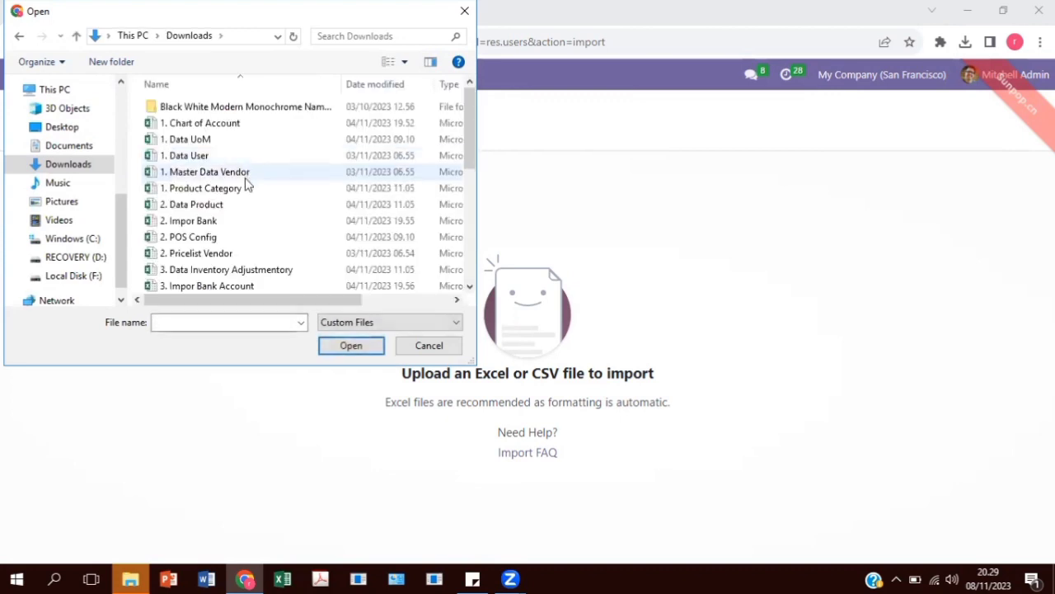
scroll(245, 176, down, 5)
click(248, 171)
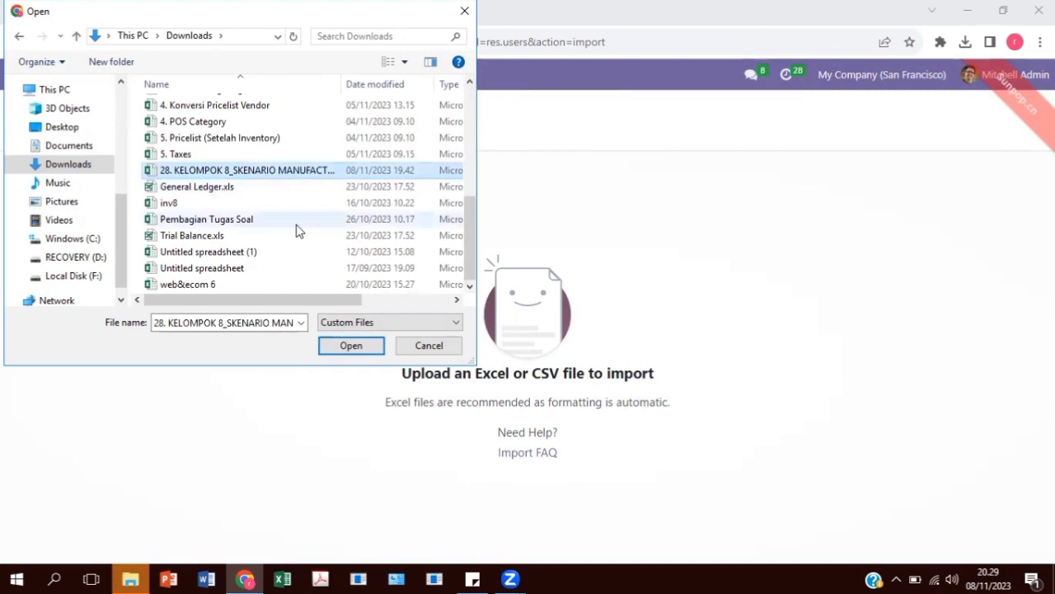
click(353, 344)
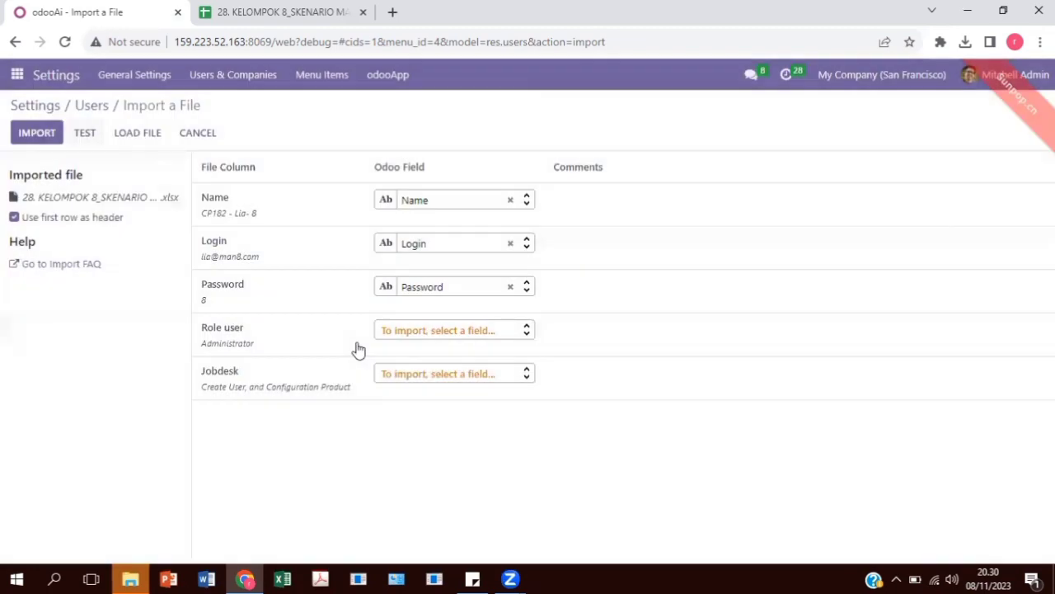
click(87, 135)
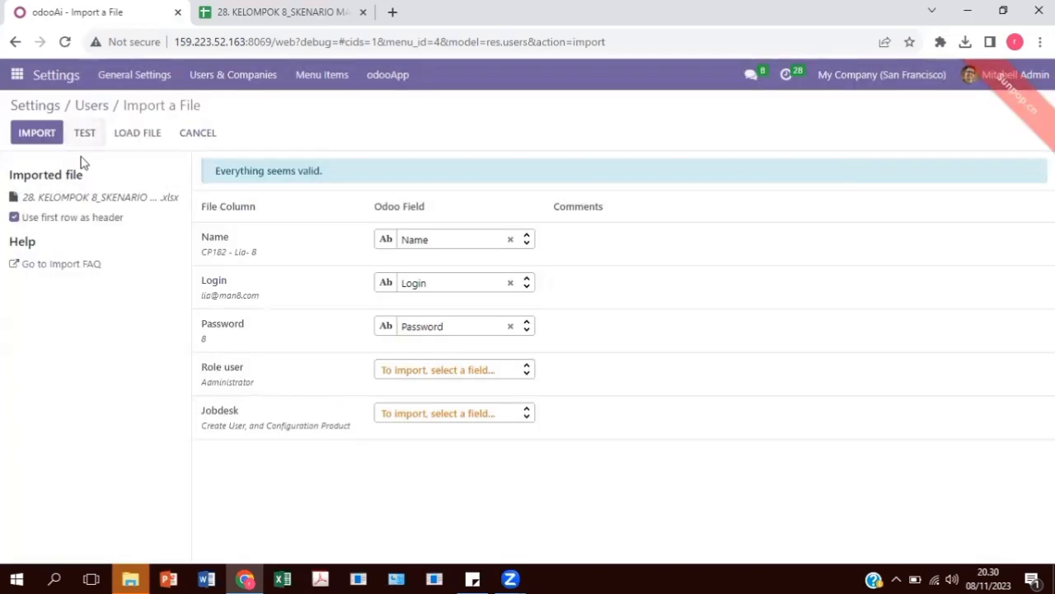
click(37, 132)
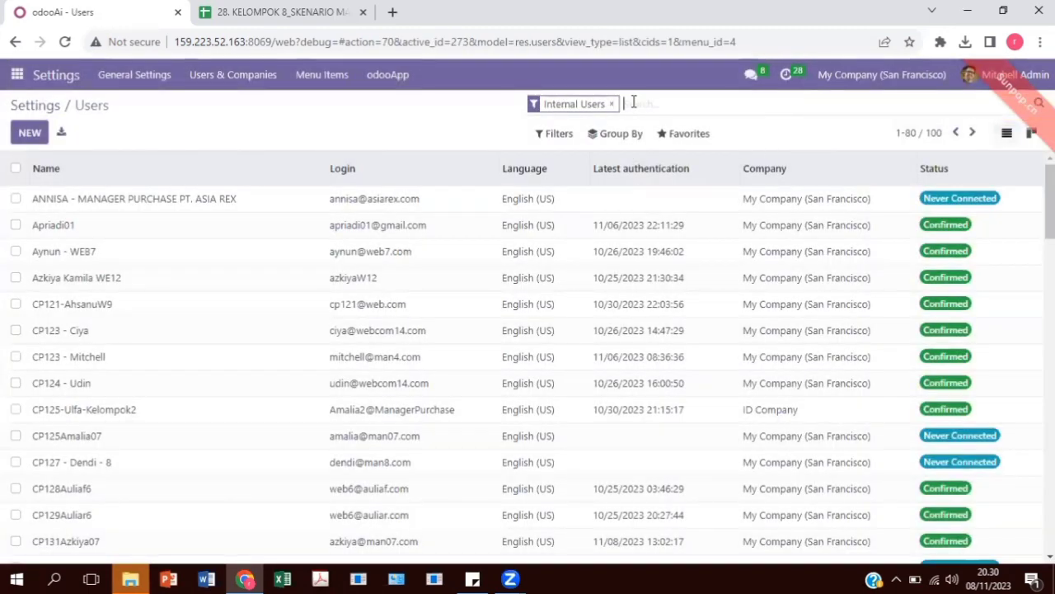
Search the users for man8 and open the first matching user's record
text(man8)
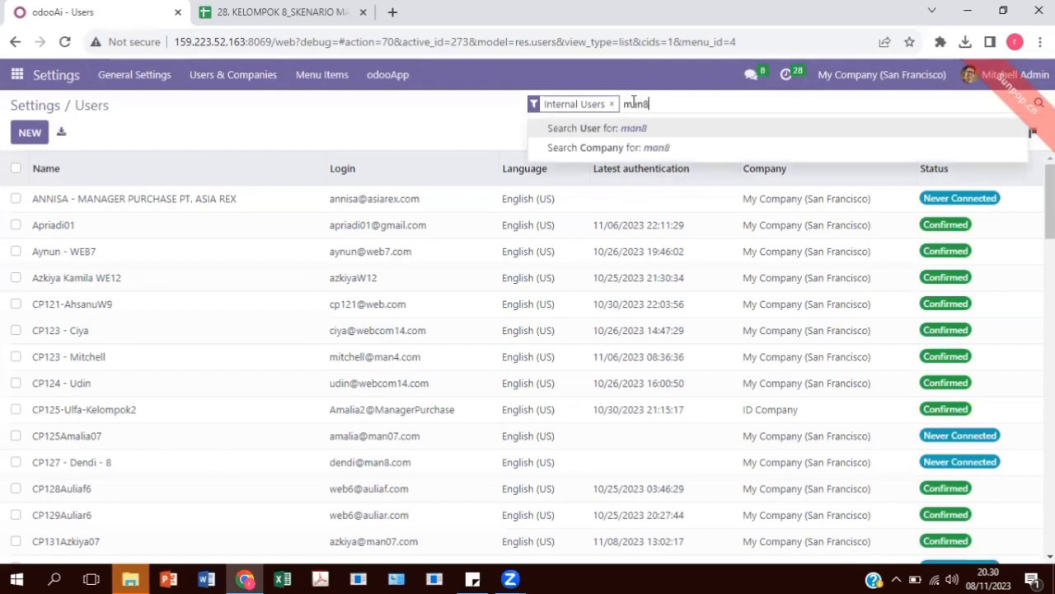
key(Return)
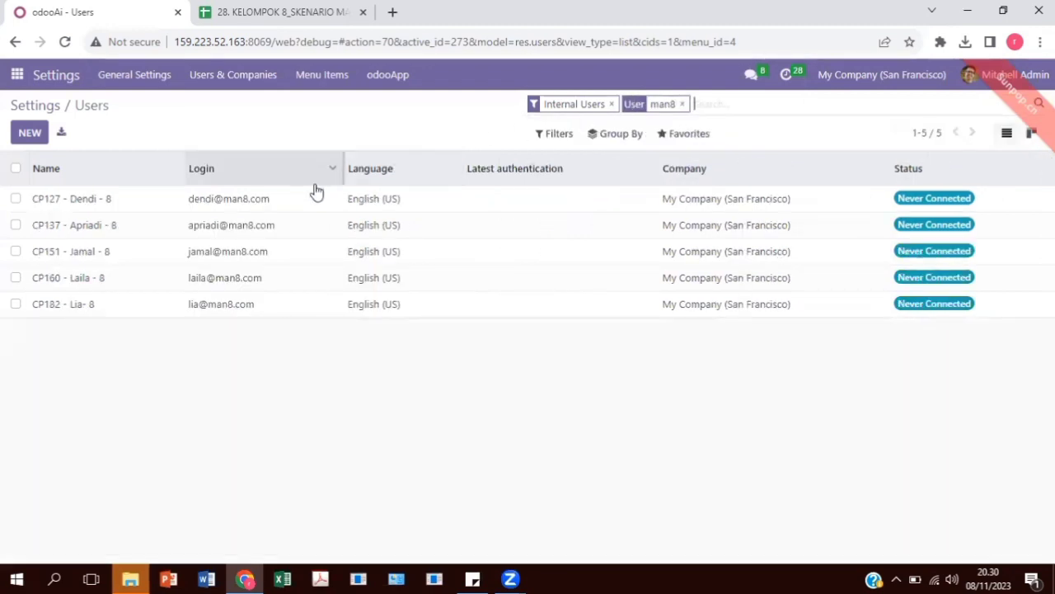
click(273, 203)
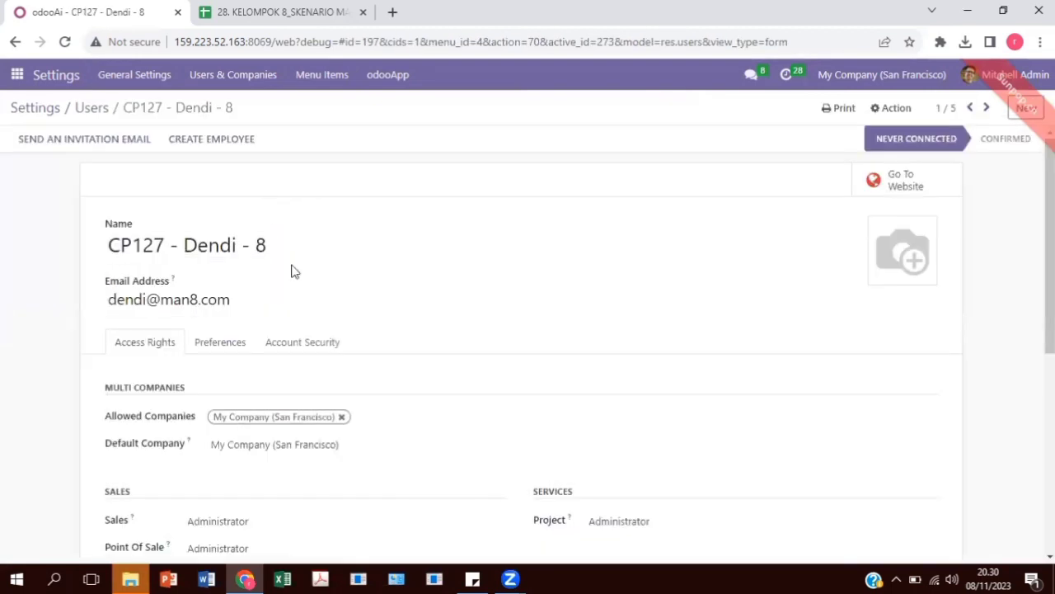
Clear the user's Sales and Point Of Sale access rights, leaving both fields blank
scroll(294, 271, down, 3)
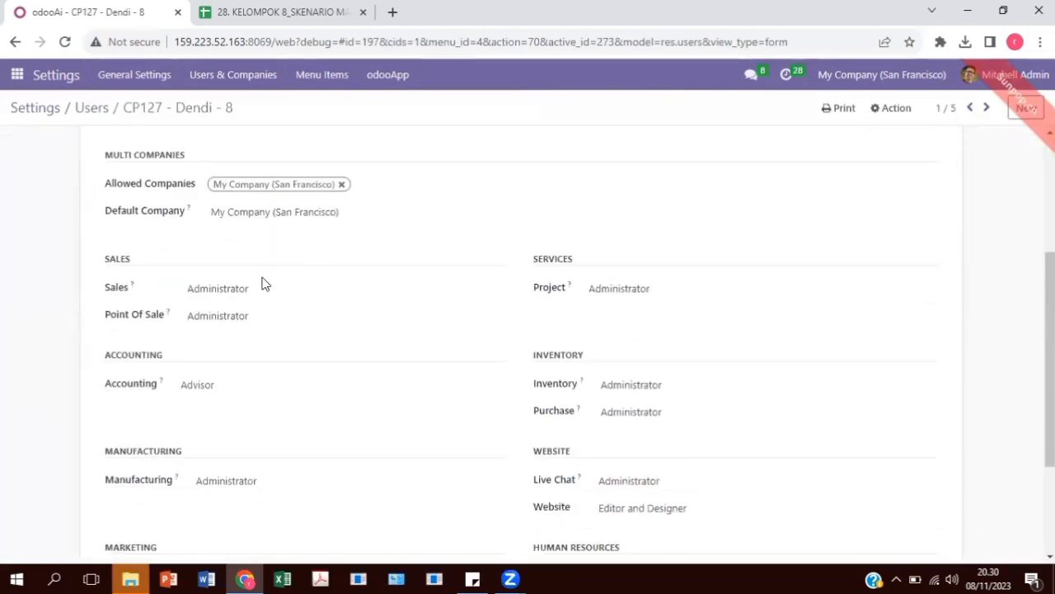
click(264, 285)
click(259, 302)
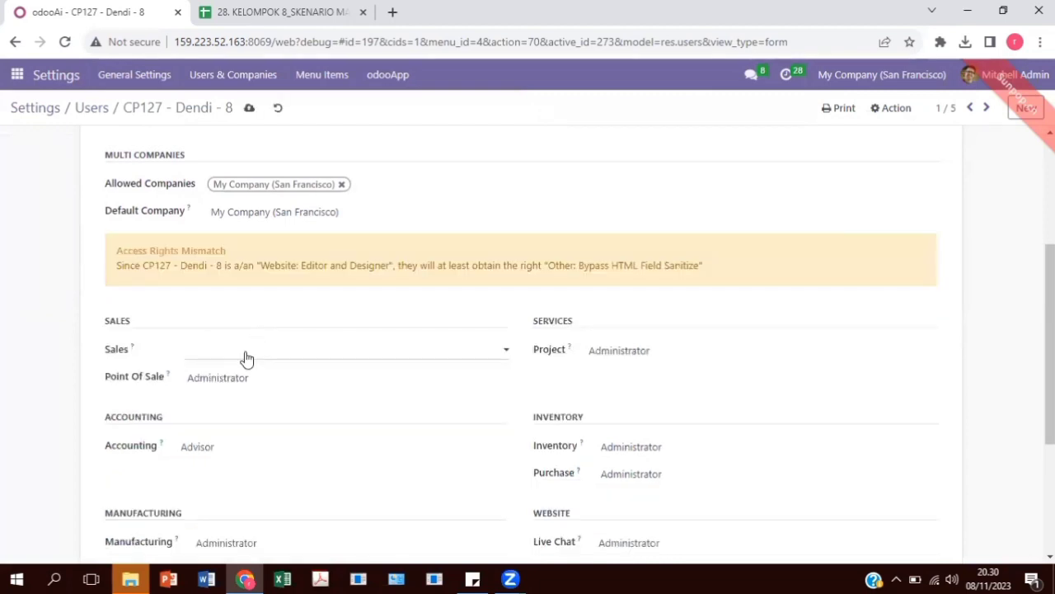
click(242, 383)
click(243, 395)
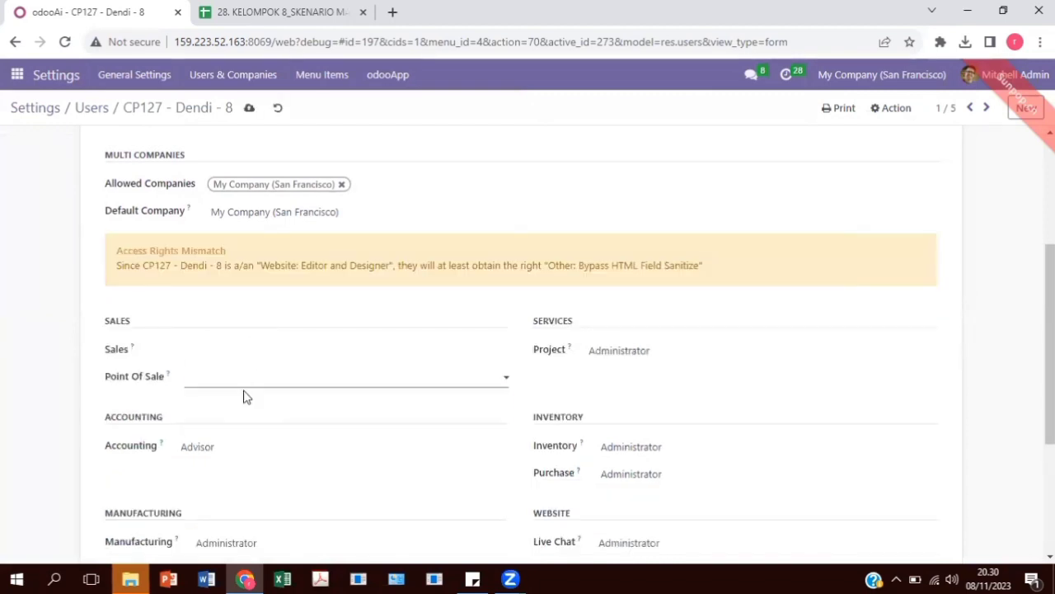
click(681, 575)
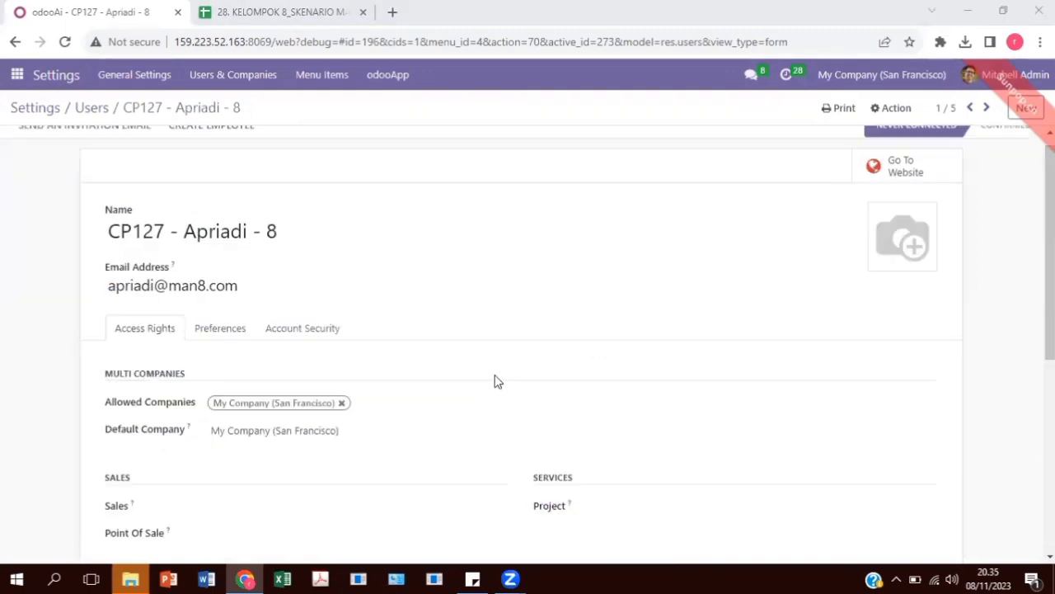
scroll(494, 379, down, 5)
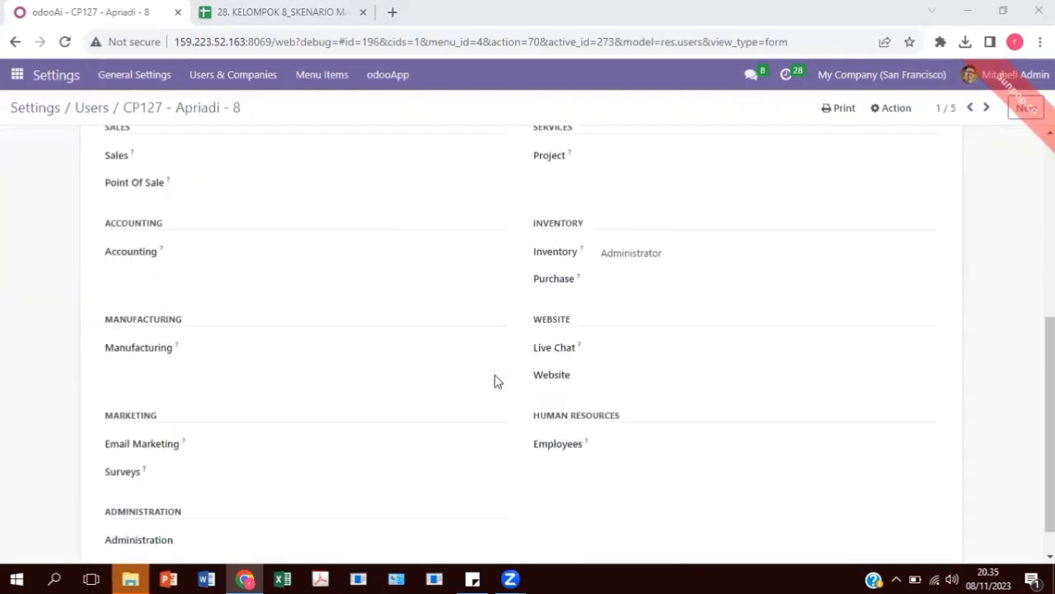
Return to the filtered Users list, select all man8 users and open the password change for them
scroll(487, 369, up, 3)
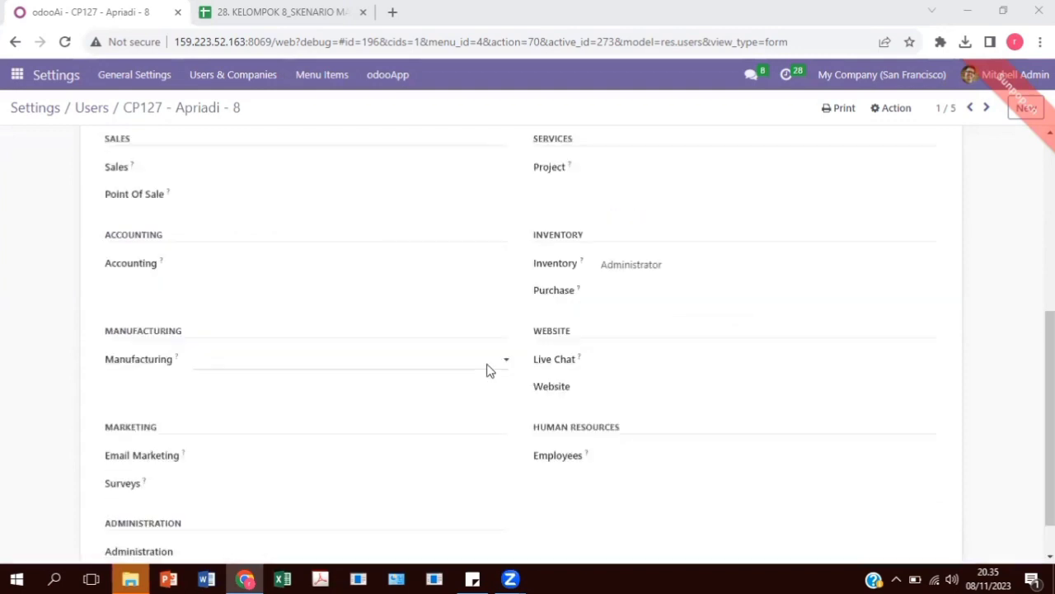
scroll(486, 362, up, 3)
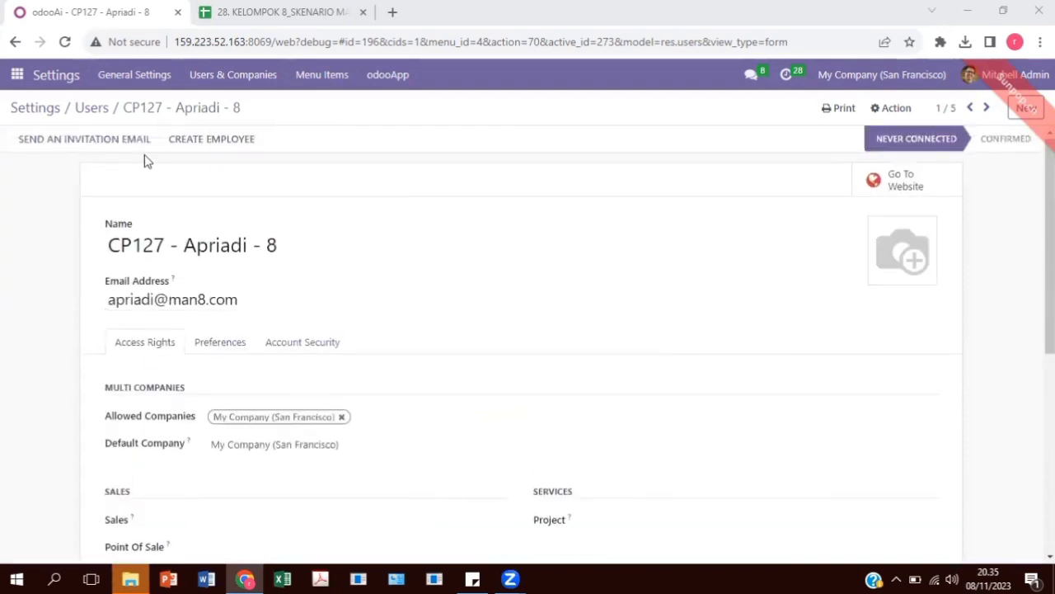
click(92, 108)
click(15, 169)
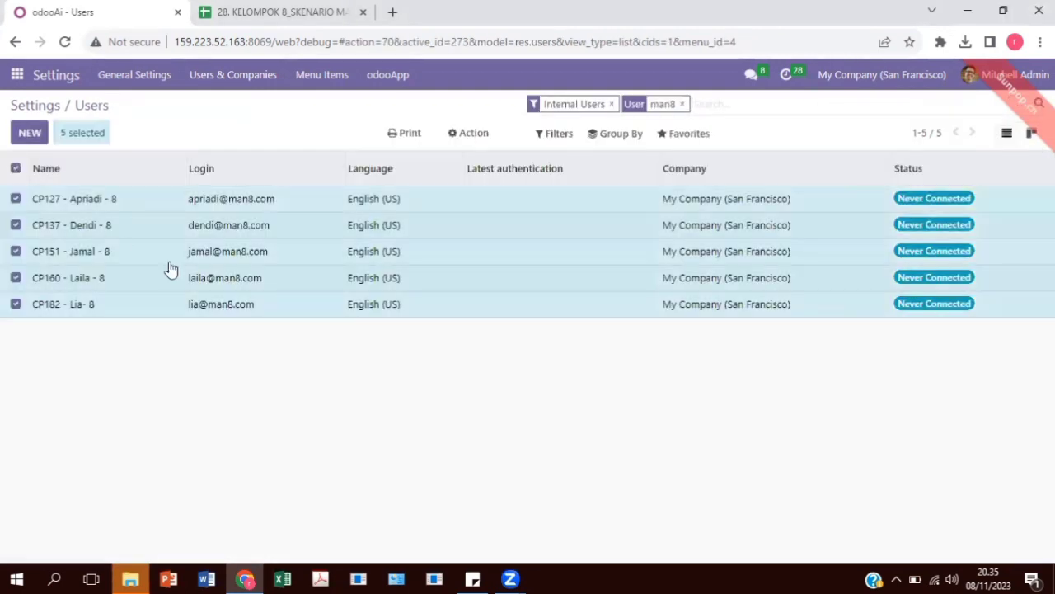
click(472, 134)
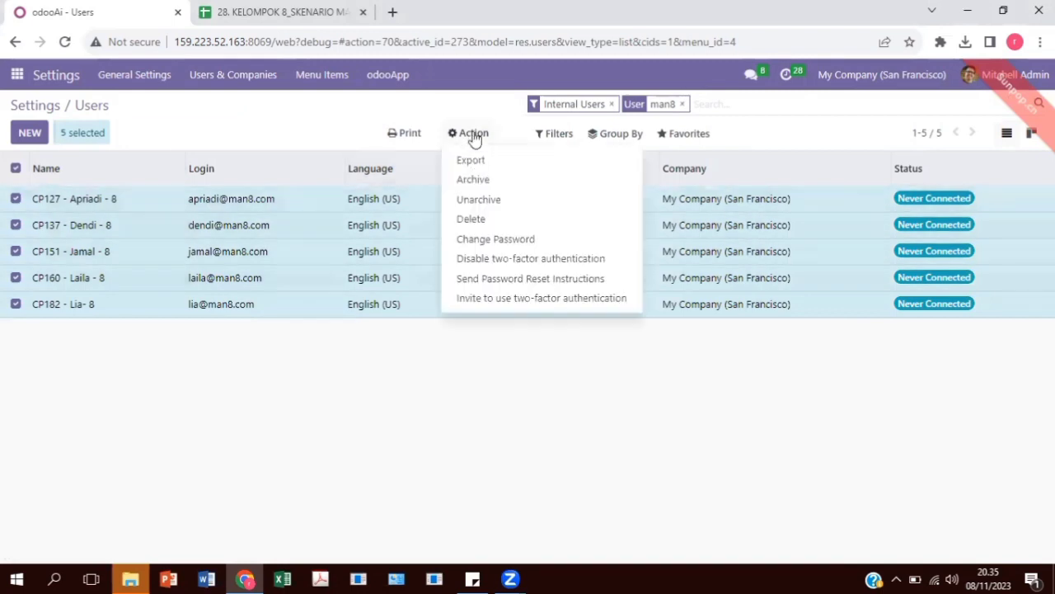
click(503, 239)
Enter a new password for each of the five selected users and apply the password change
click(568, 175)
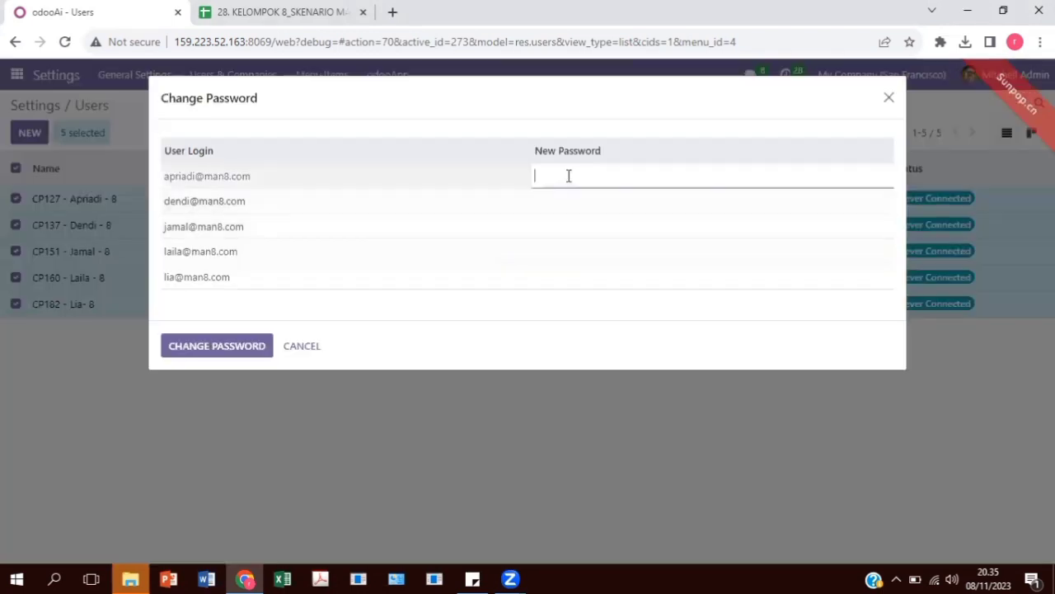
text(1)
click(557, 203)
text(1)
click(554, 228)
text(1)
click(551, 252)
text(1)
click(549, 281)
text(1)
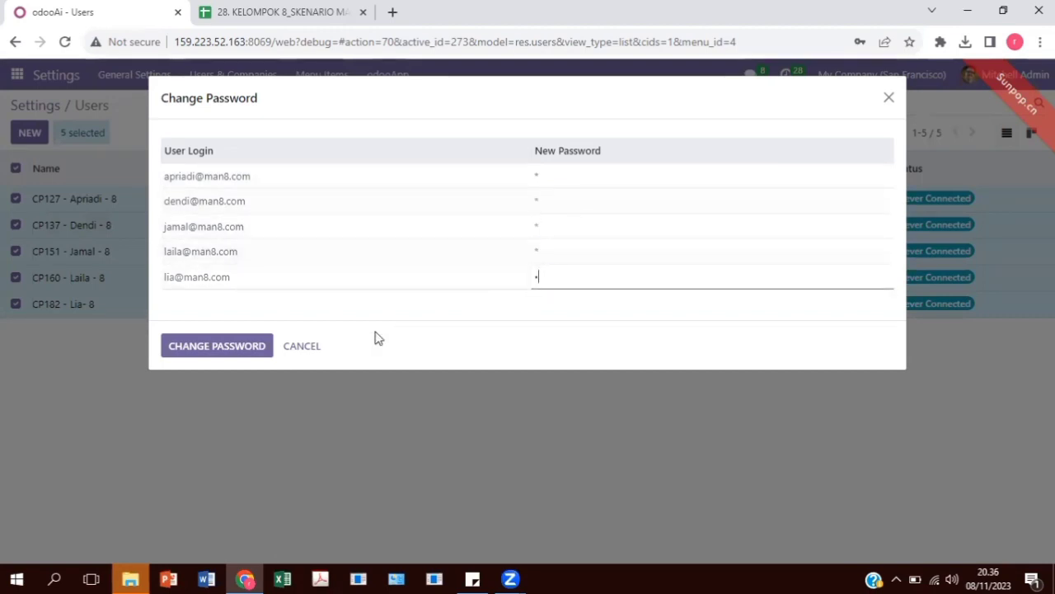
click(217, 346)
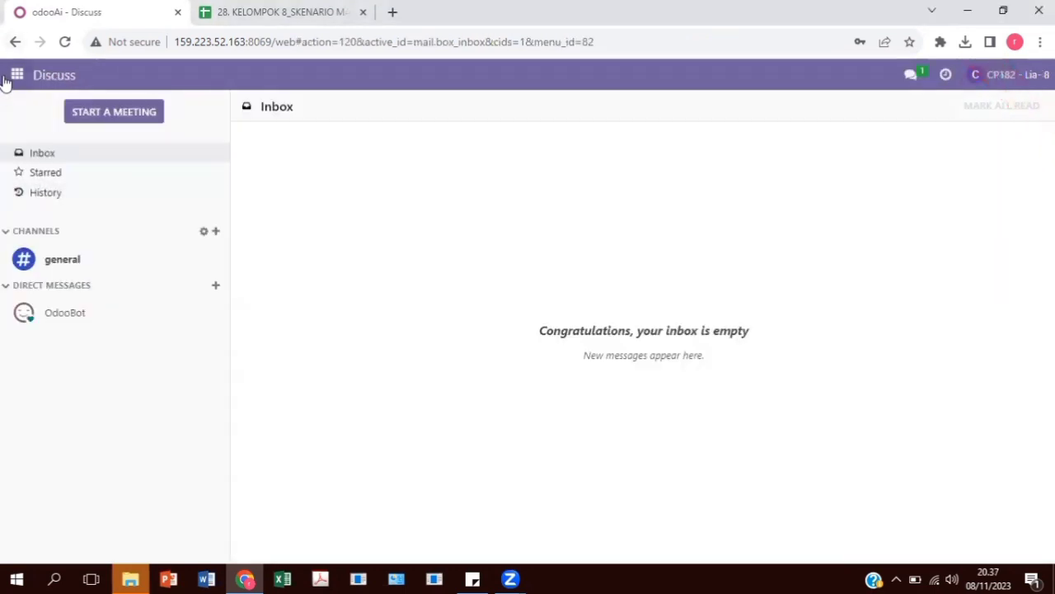
Open the product list in the Inventory app and search the products for K8
click(13, 80)
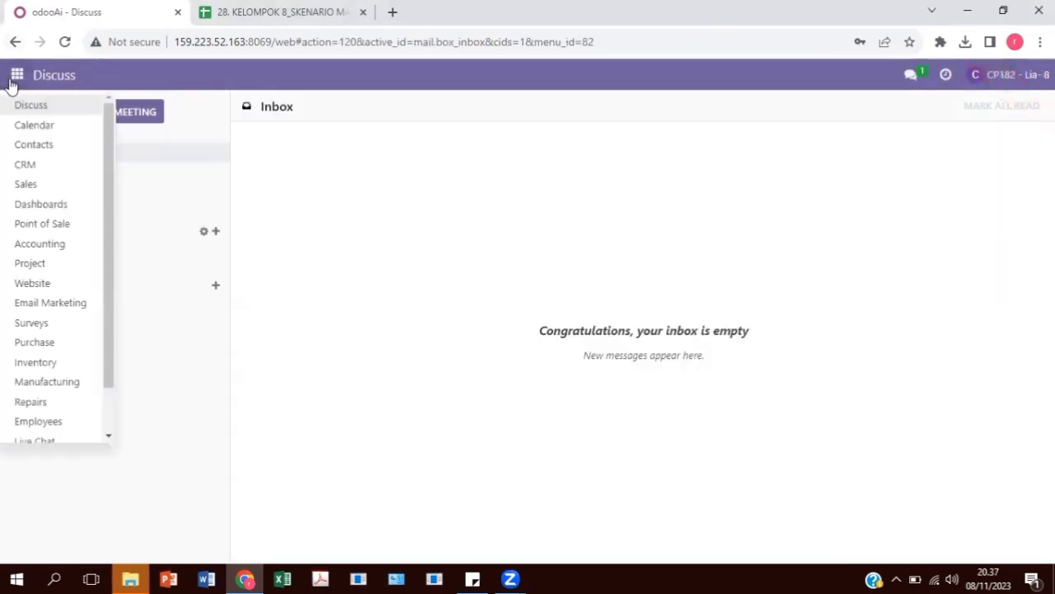
click(70, 363)
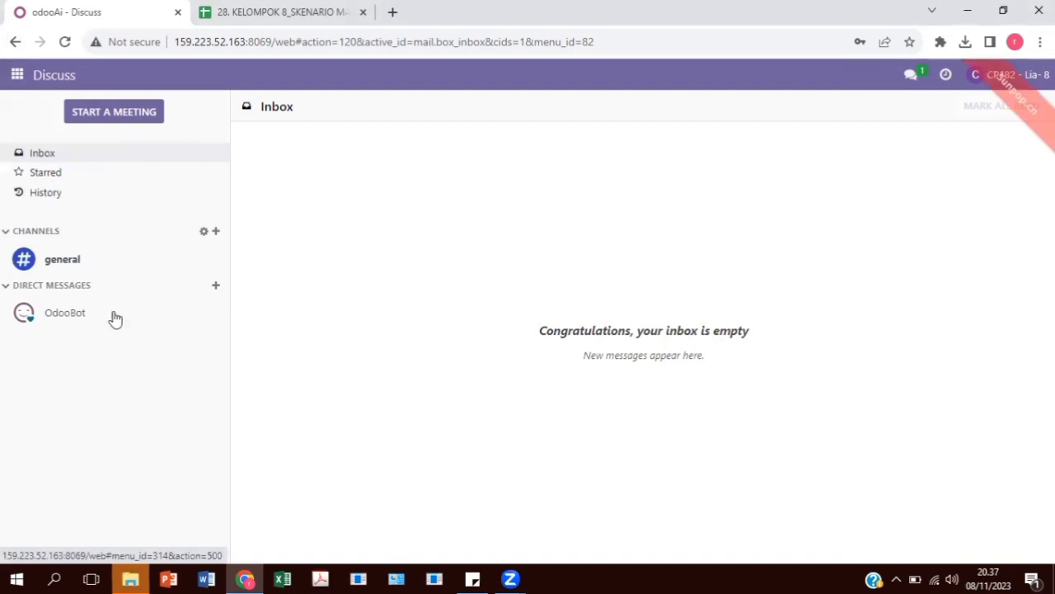
click(254, 79)
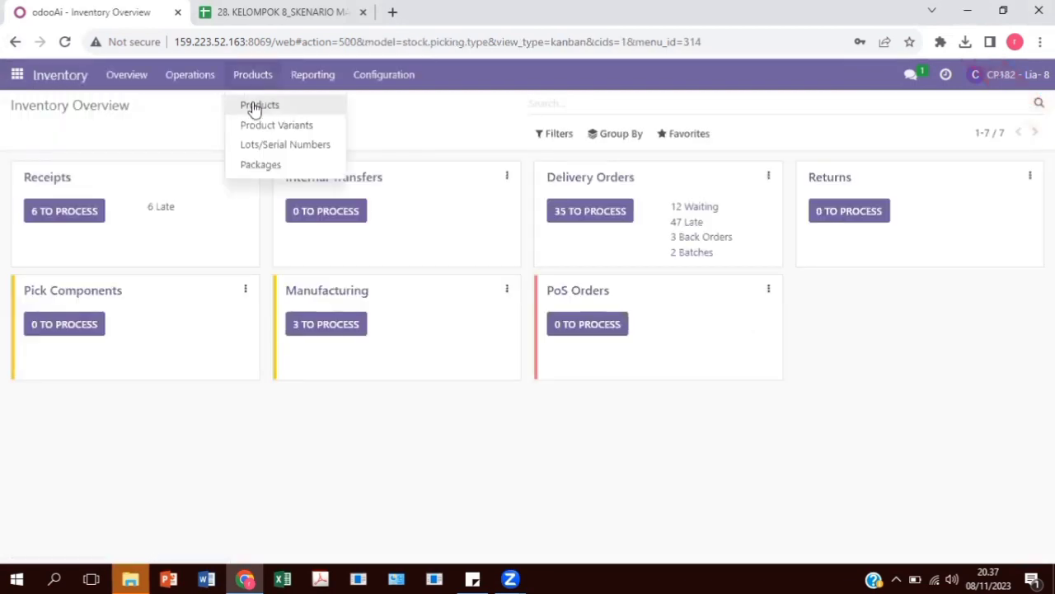
click(253, 108)
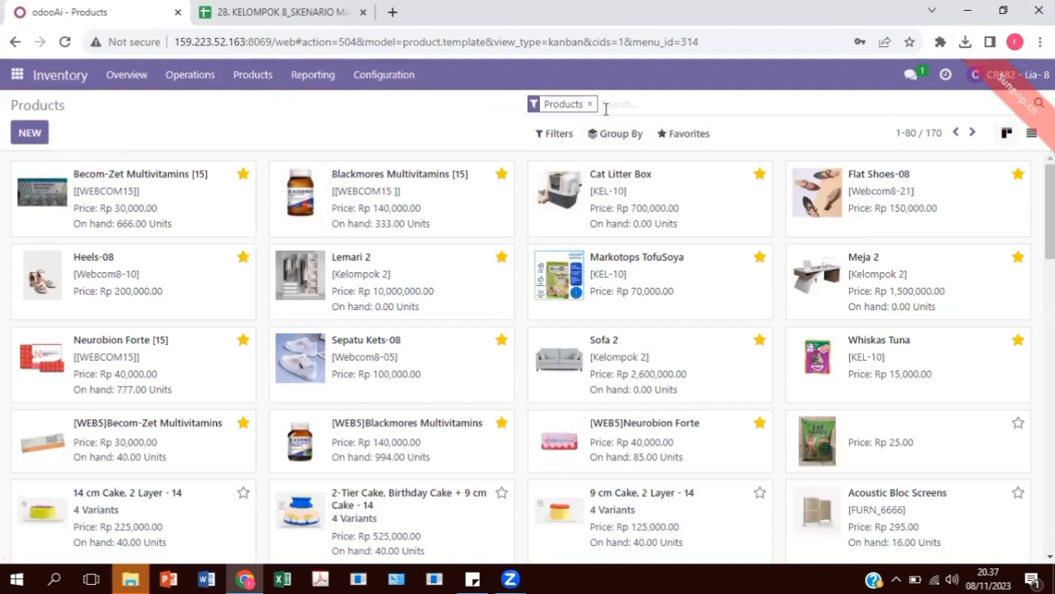
text(K8)
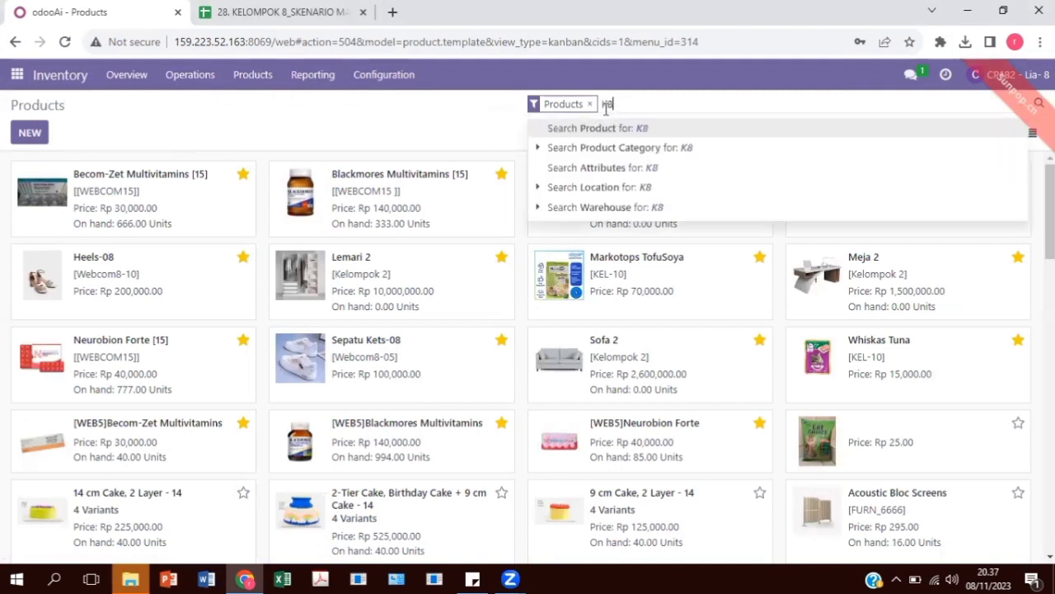
key(Return)
Switch to the Google Sheets scenario file, view its Product sheet, and return to the Odoo product list
click(297, 10)
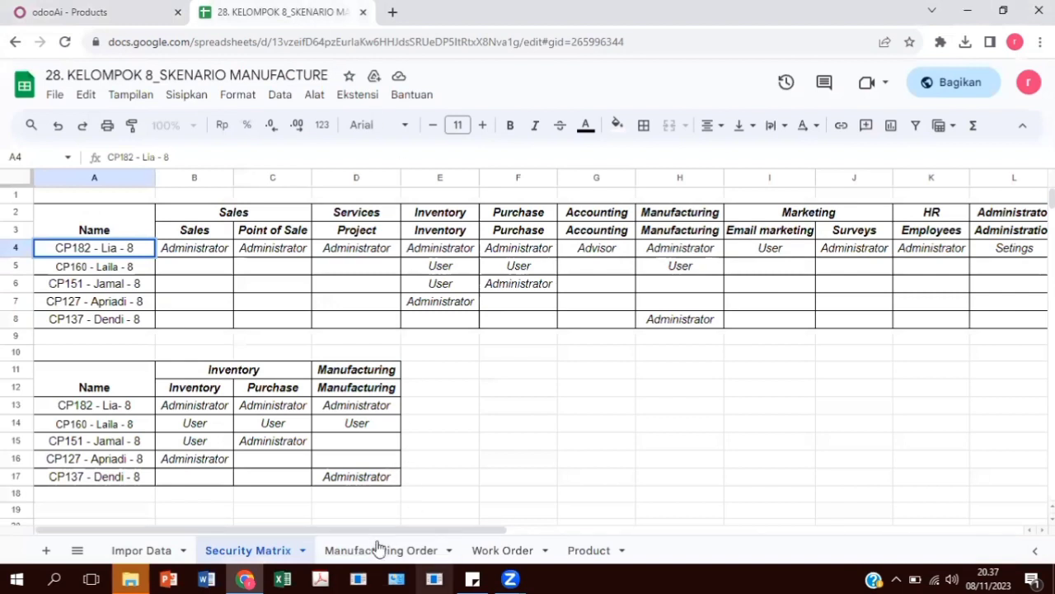
click(588, 536)
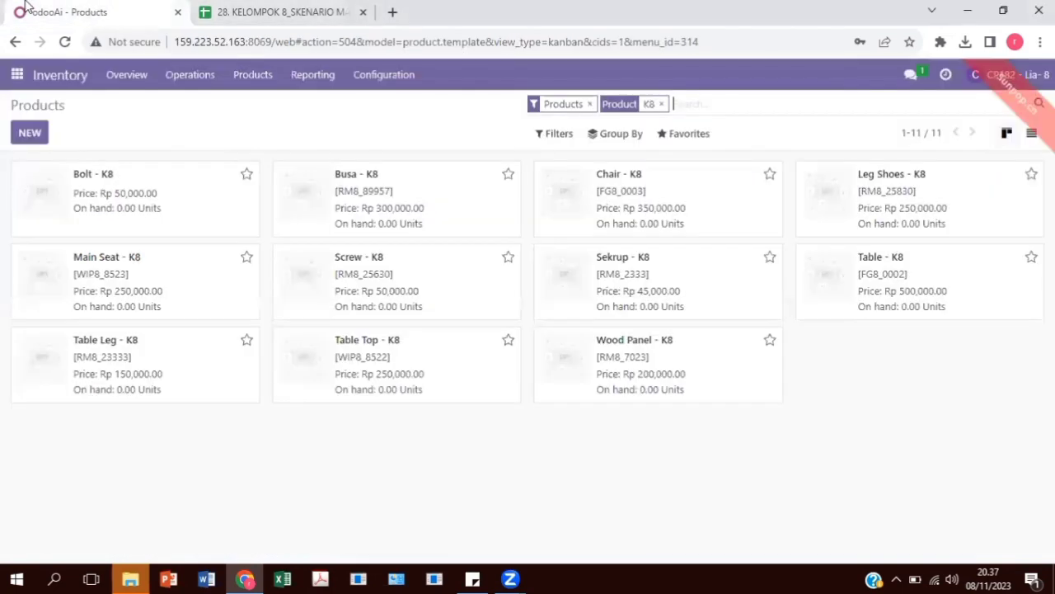
click(70, 11)
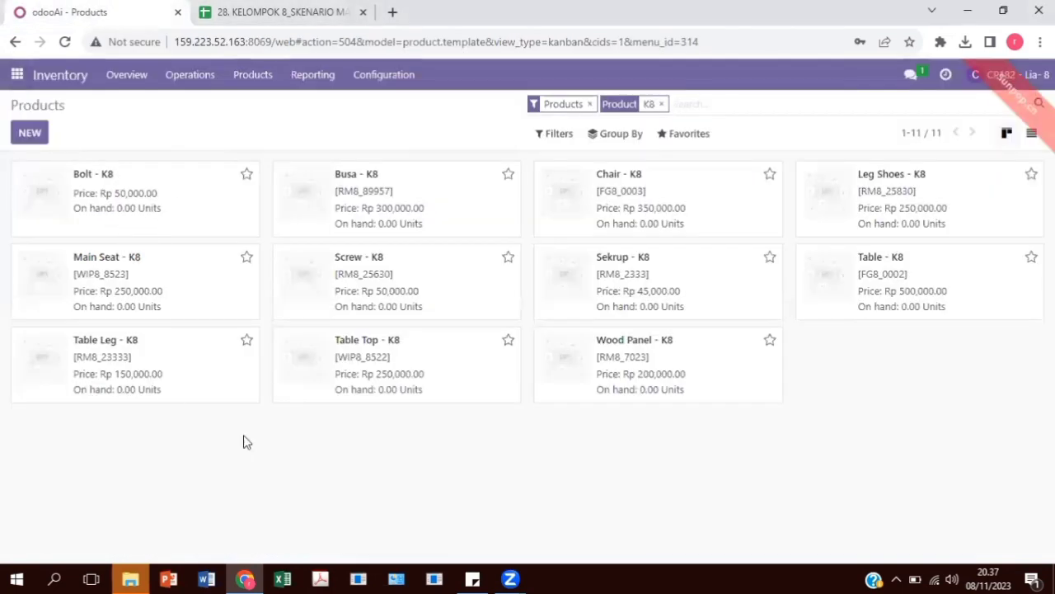
Open the Bolt - K8 product and check its inventory routes against its Routes entry in the Product sheet
click(148, 202)
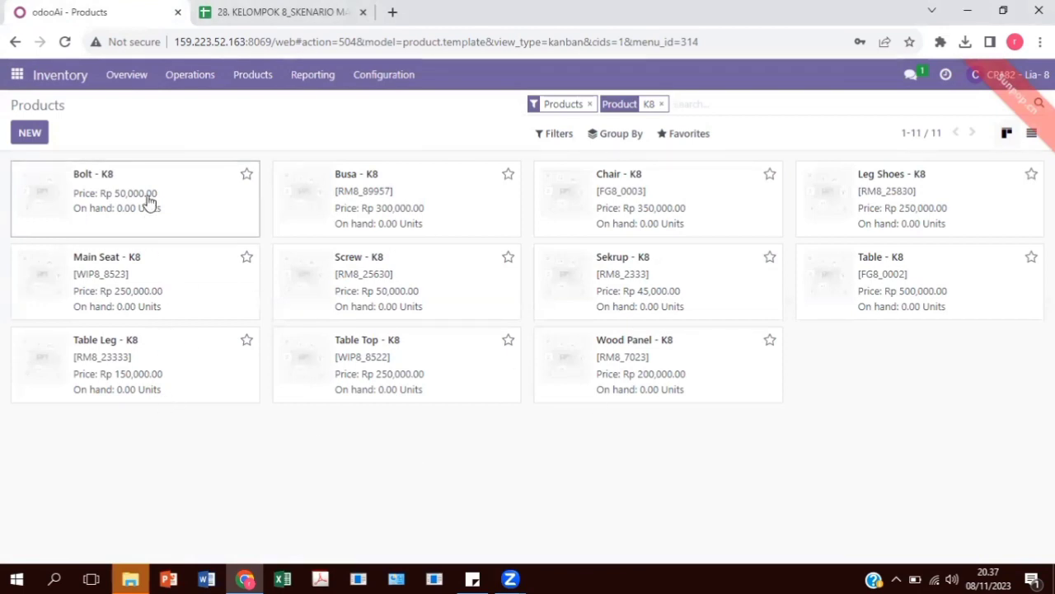
click(254, 11)
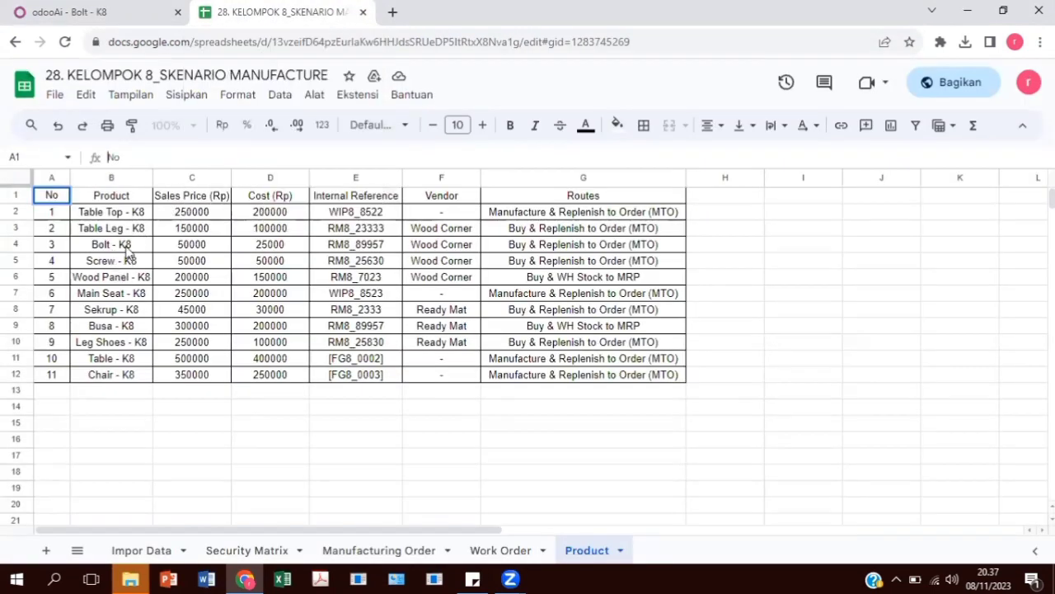
click(540, 246)
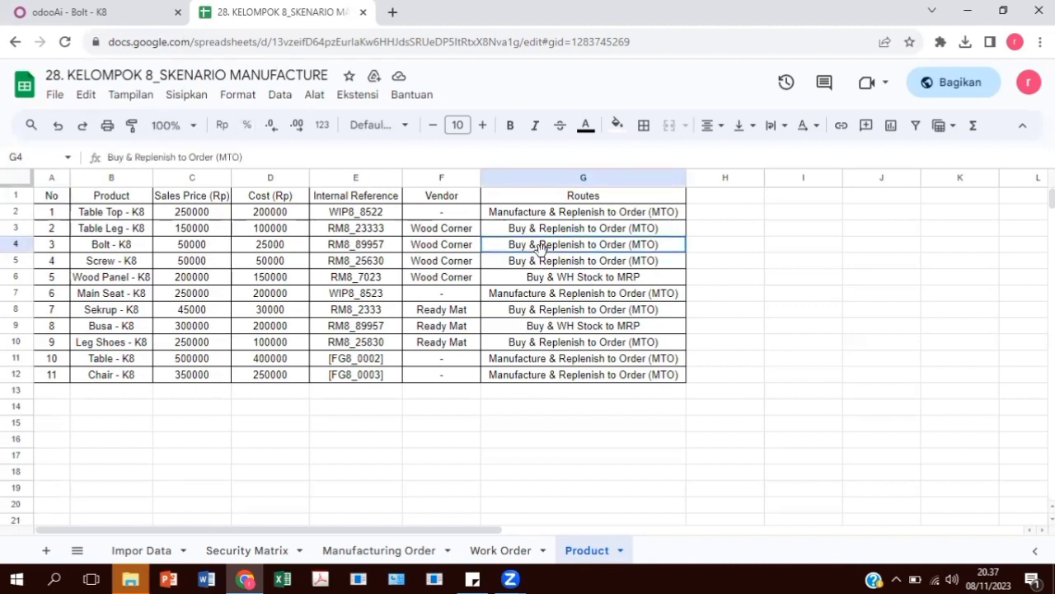
click(107, 12)
scroll(372, 464, down, 1)
click(474, 242)
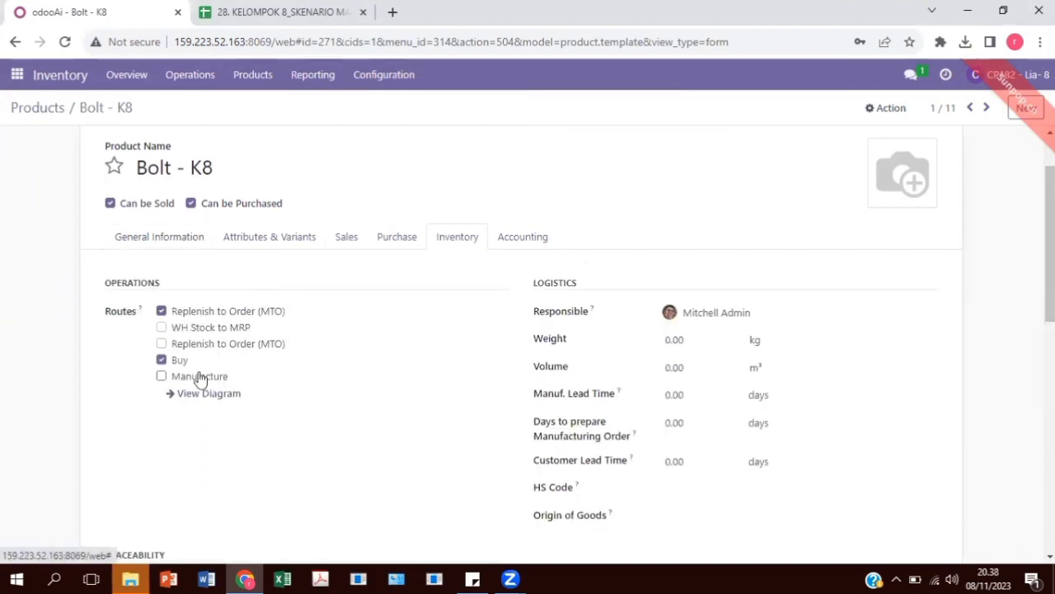
Return from Bolt - K8 to the product list and compare it with the scenario file's Product sheet, ending back in Odoo
scroll(183, 367, up, 1)
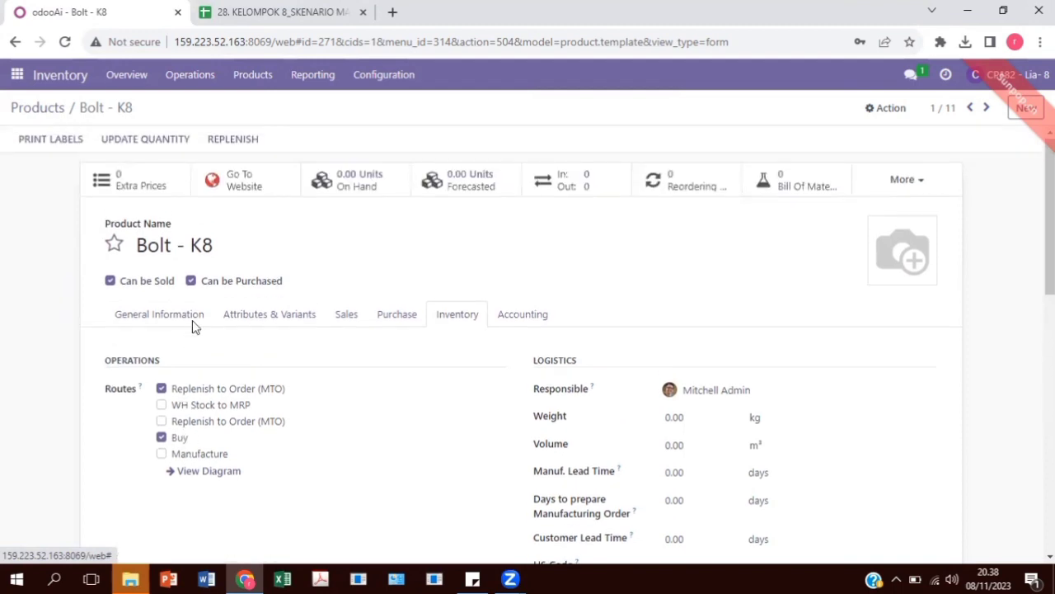
click(35, 109)
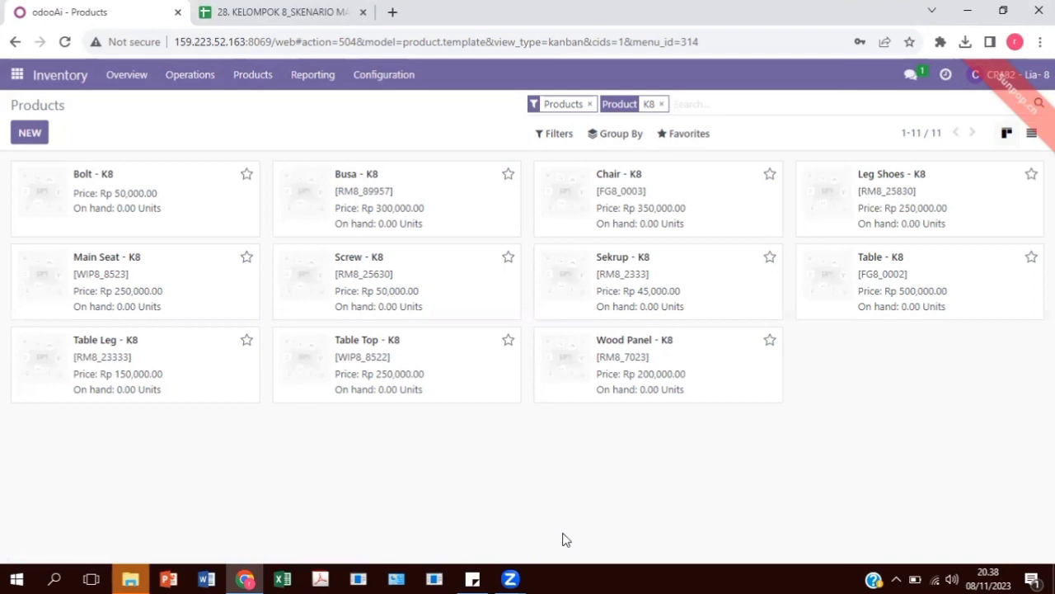
click(284, 11)
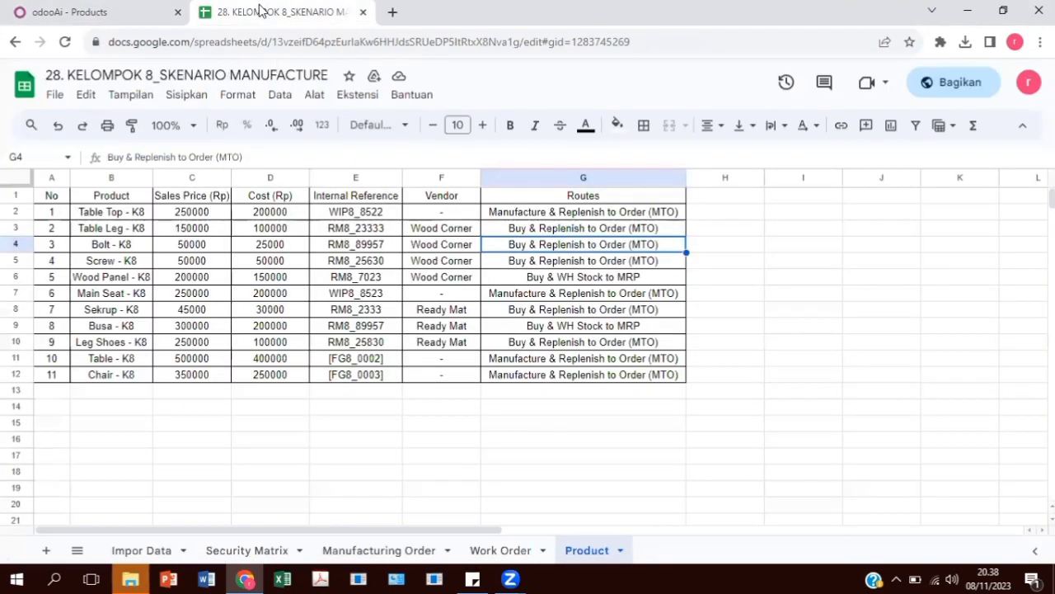
click(124, 18)
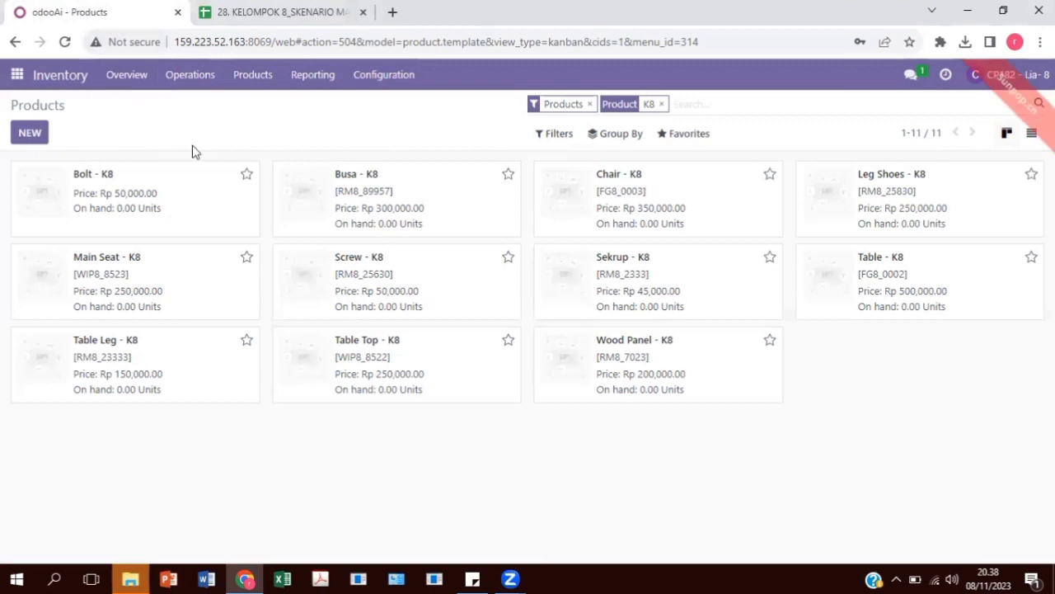
Open the Discuss app and create a channel named Kelompok 8 Skenario Purchase
click(16, 75)
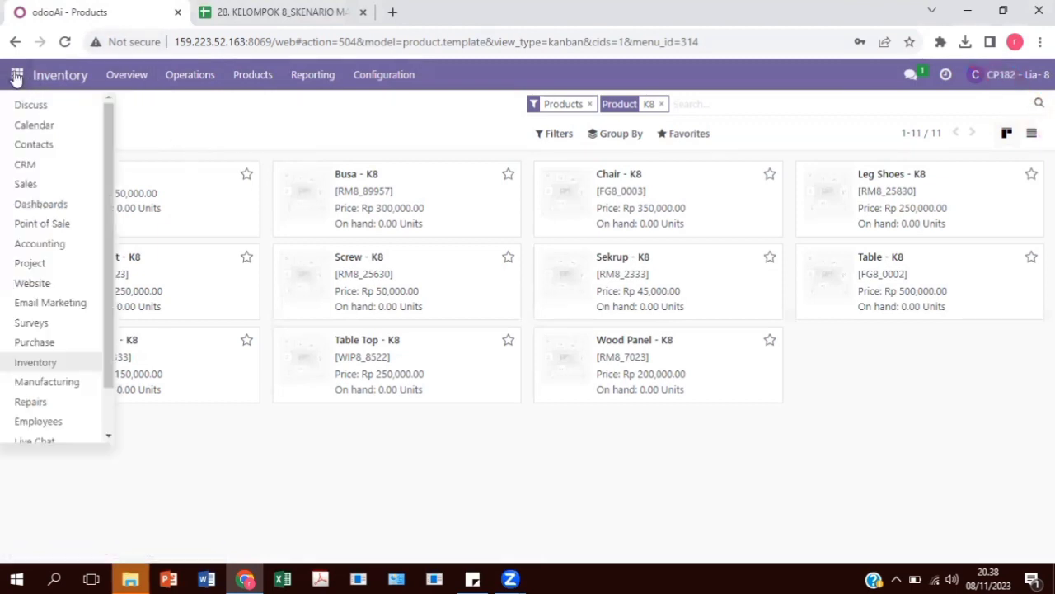
click(30, 105)
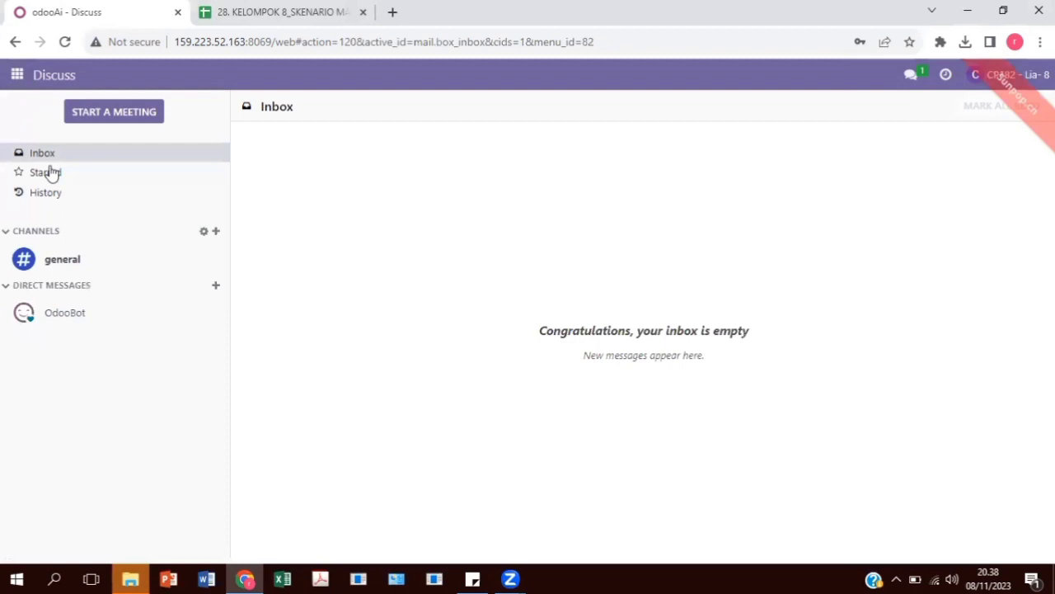
click(216, 232)
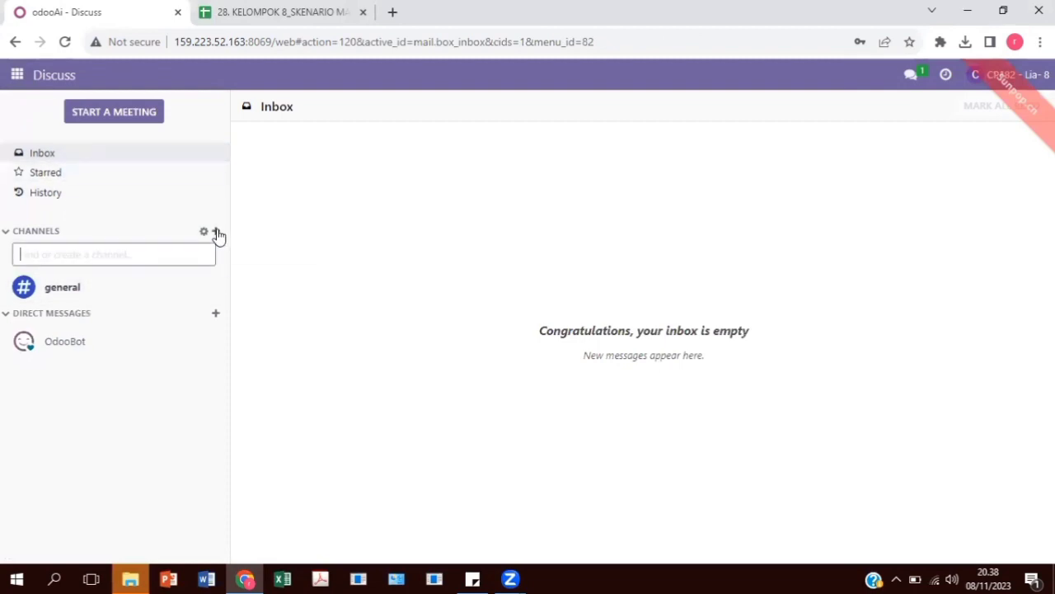
text(Kelompok 8 Skenario)
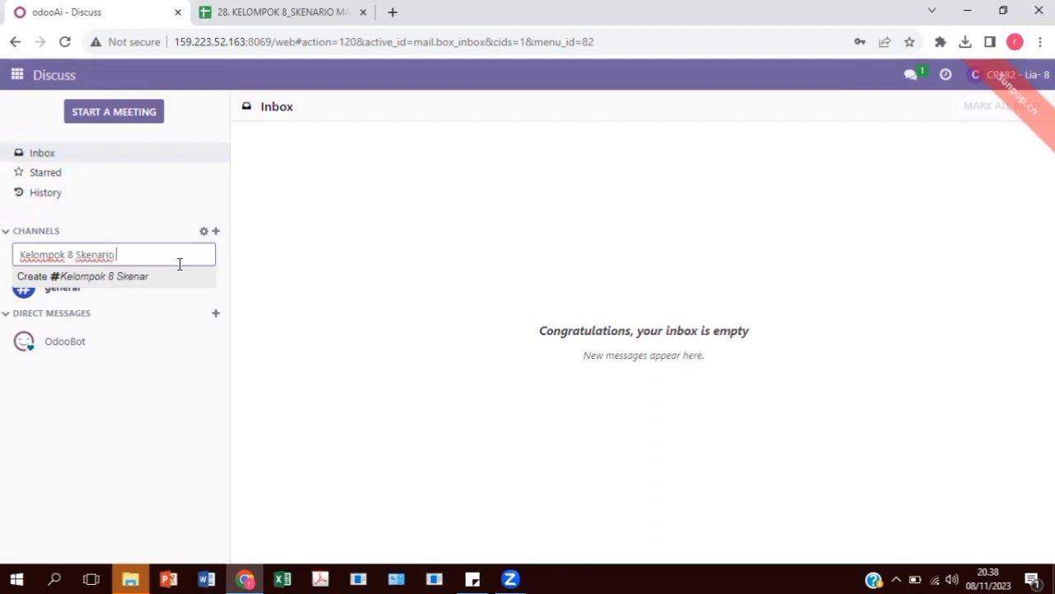
text(chase)
key(Return)
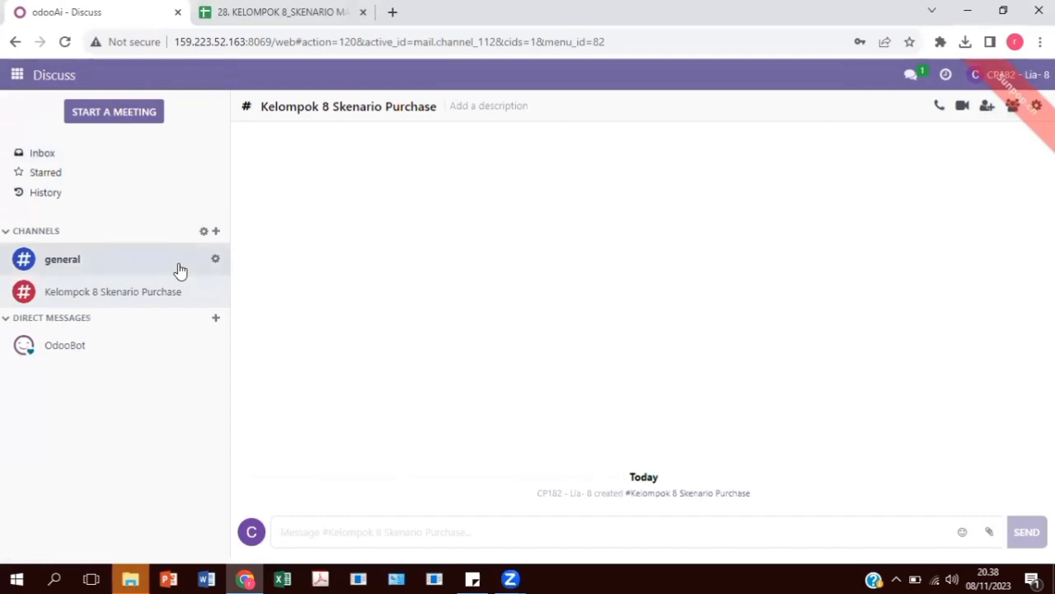
Search the people to invite for 8, select the four group members whose names end in "- 8", and invite them to the channel
click(988, 107)
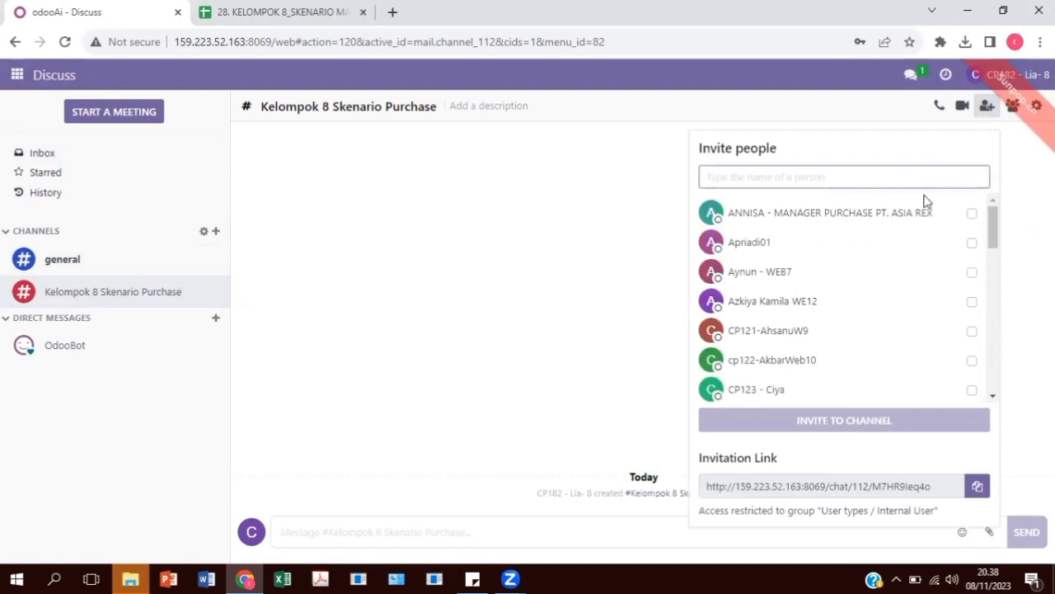
text(8)
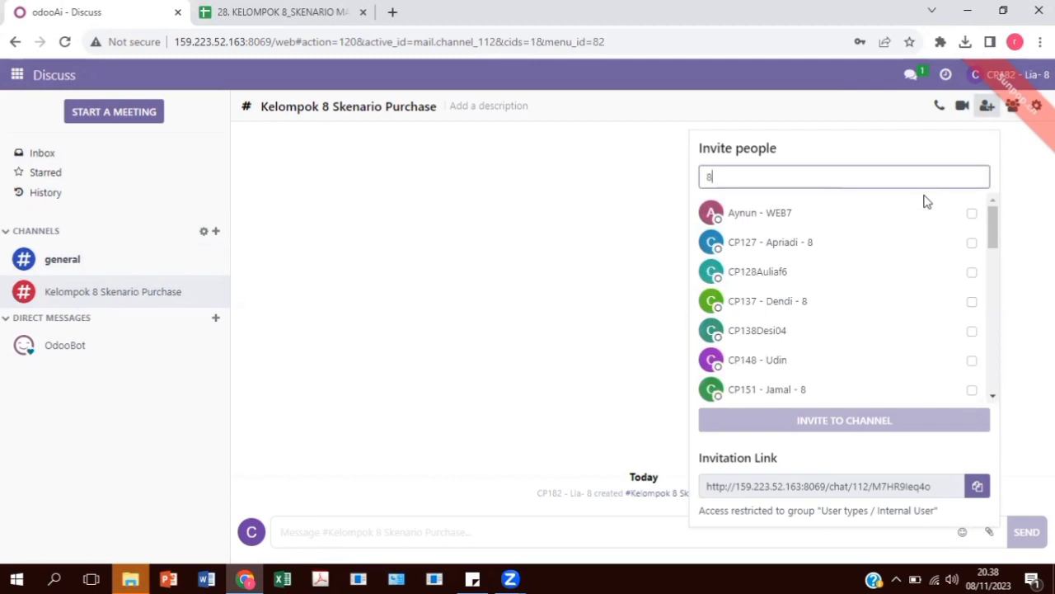
click(972, 243)
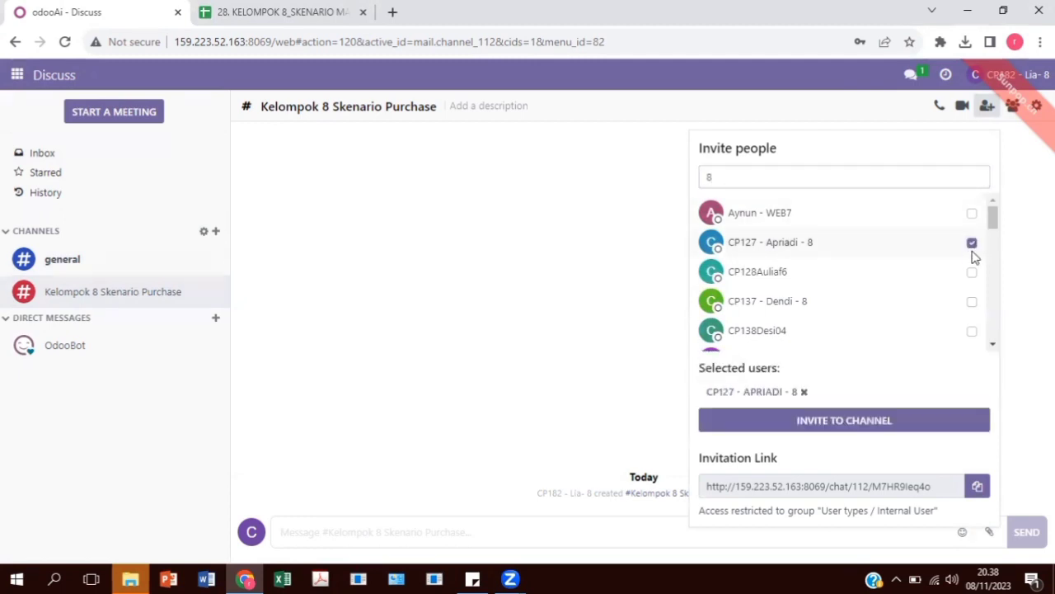
click(972, 302)
scroll(966, 317, down, 2)
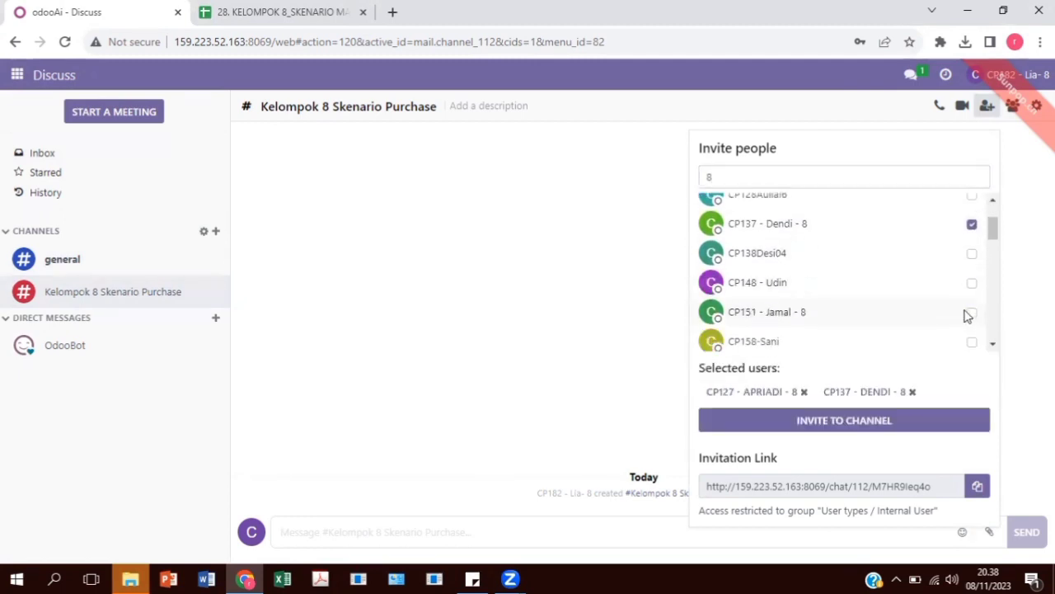
click(971, 316)
scroll(969, 320, down, 3)
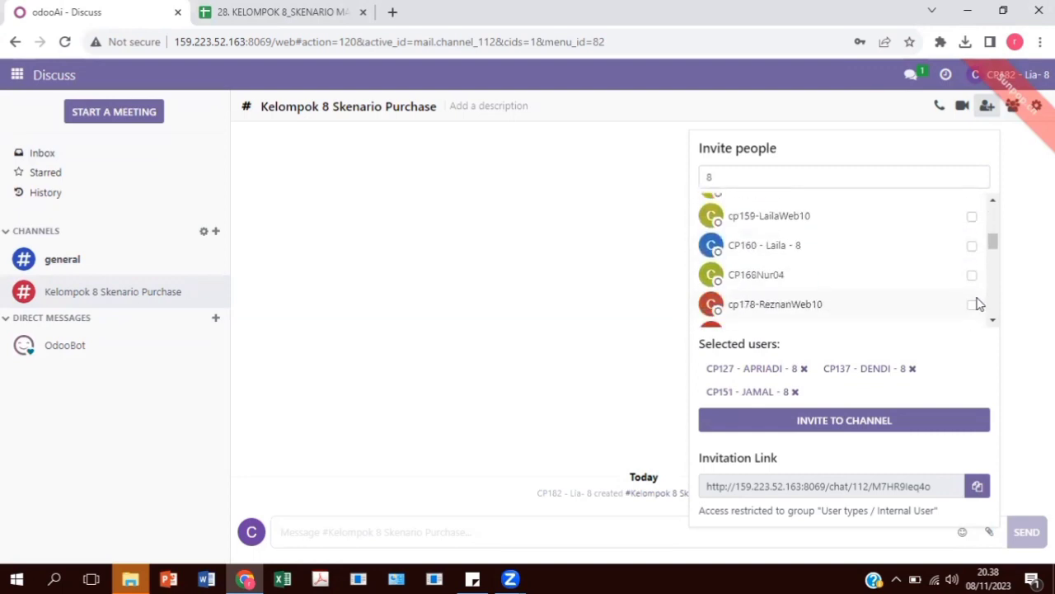
click(972, 247)
scroll(972, 257, down, 3)
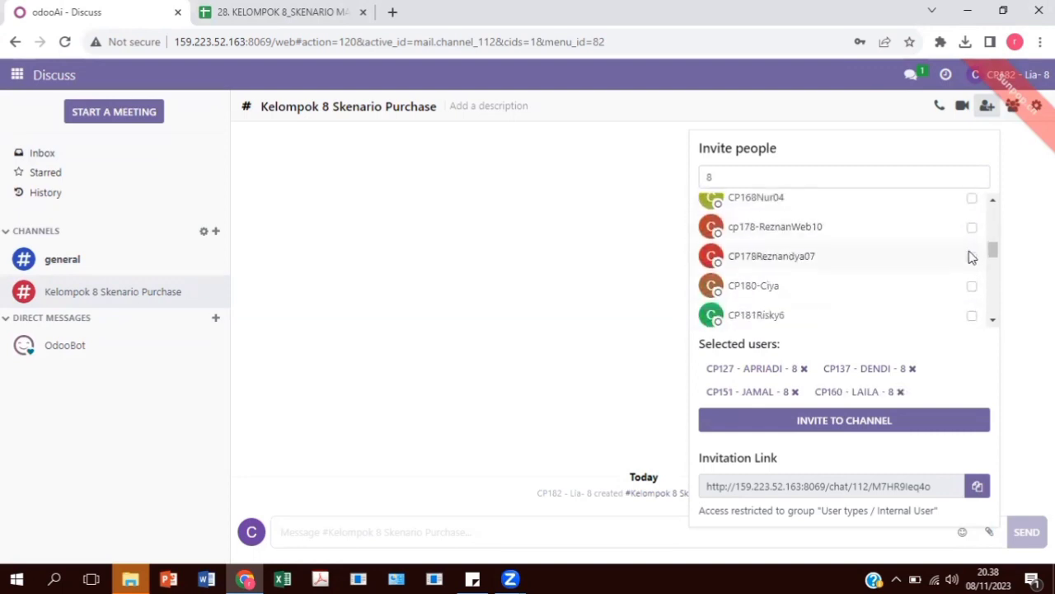
scroll(971, 264, down, 4)
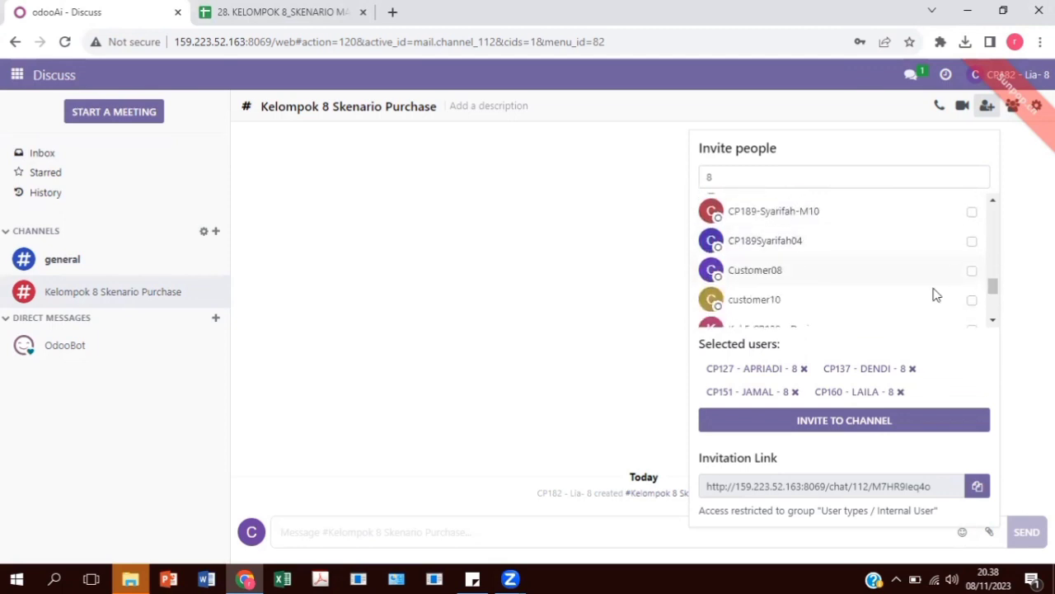
click(848, 422)
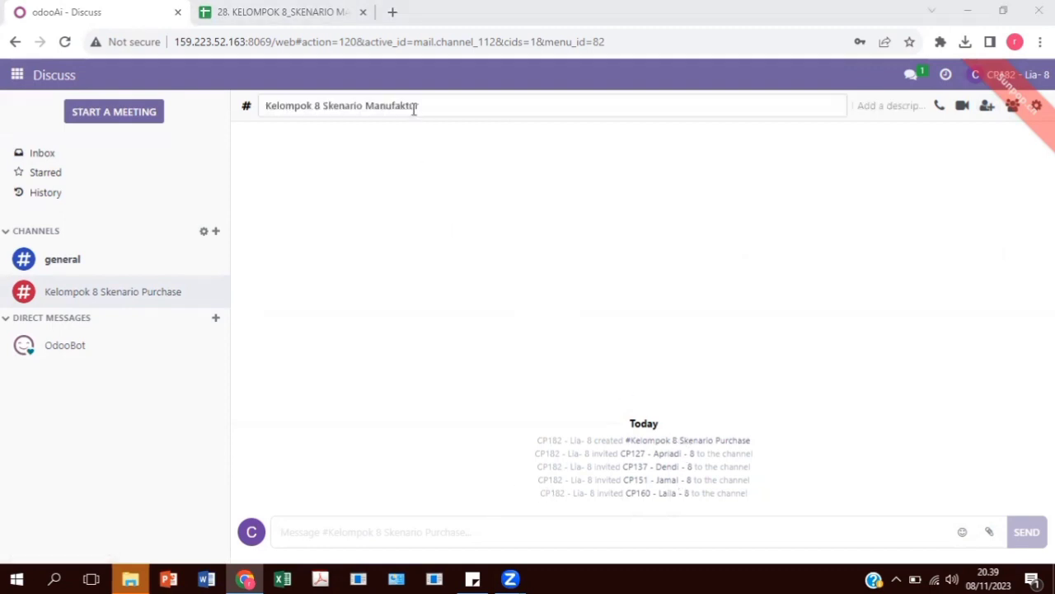
Rename the Kelompok 8 Skenario Purchase channel as Kelompok 8 Skenario Manufaktur
click(429, 105)
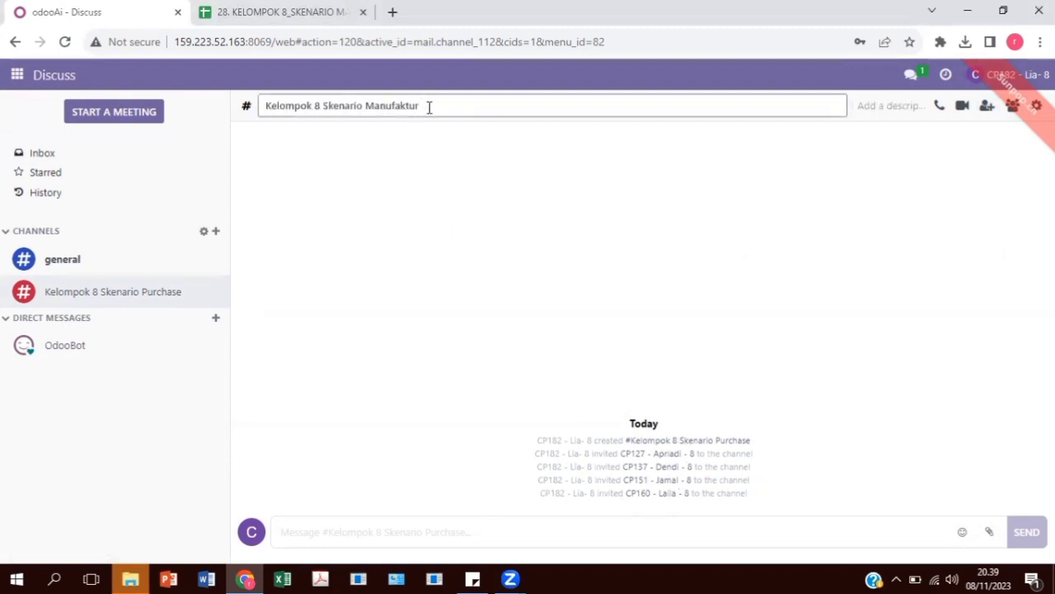
key(Return)
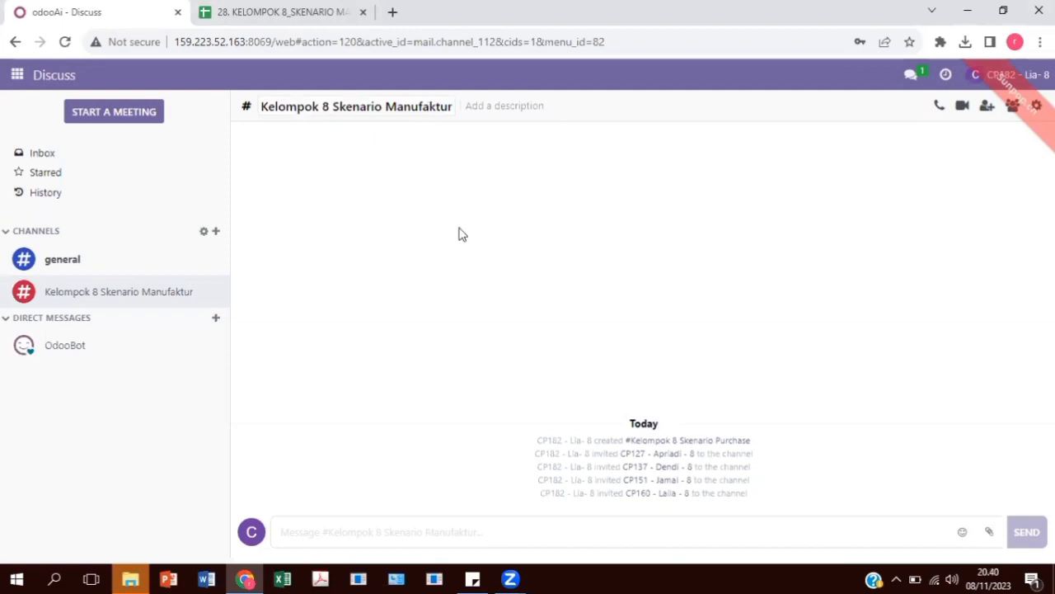
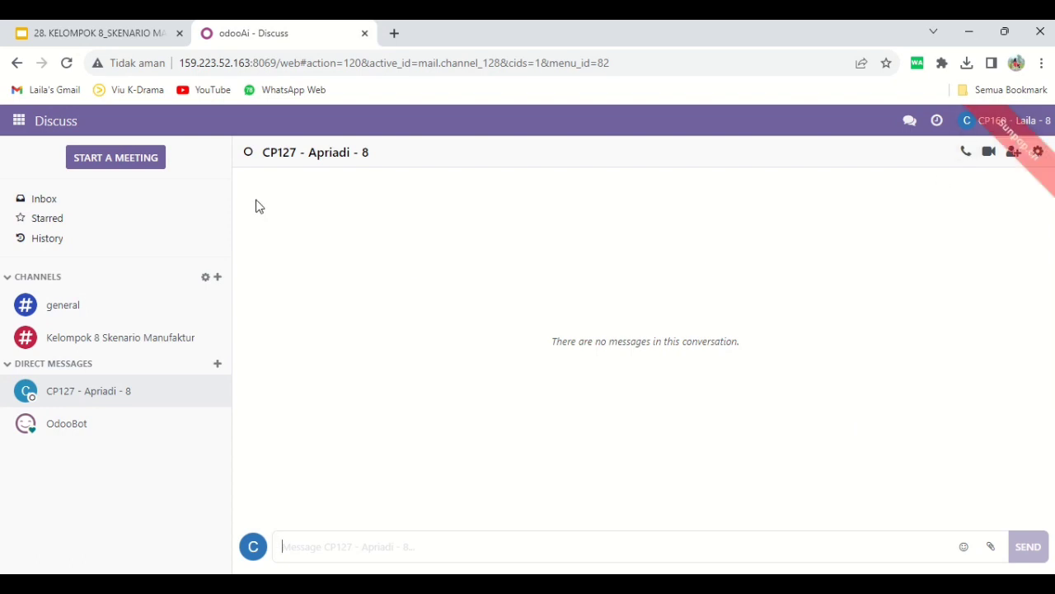
Switch to the Manufacturing app and start a new manufacturing order for the product [FG8_0002] Table - K8
click(18, 123)
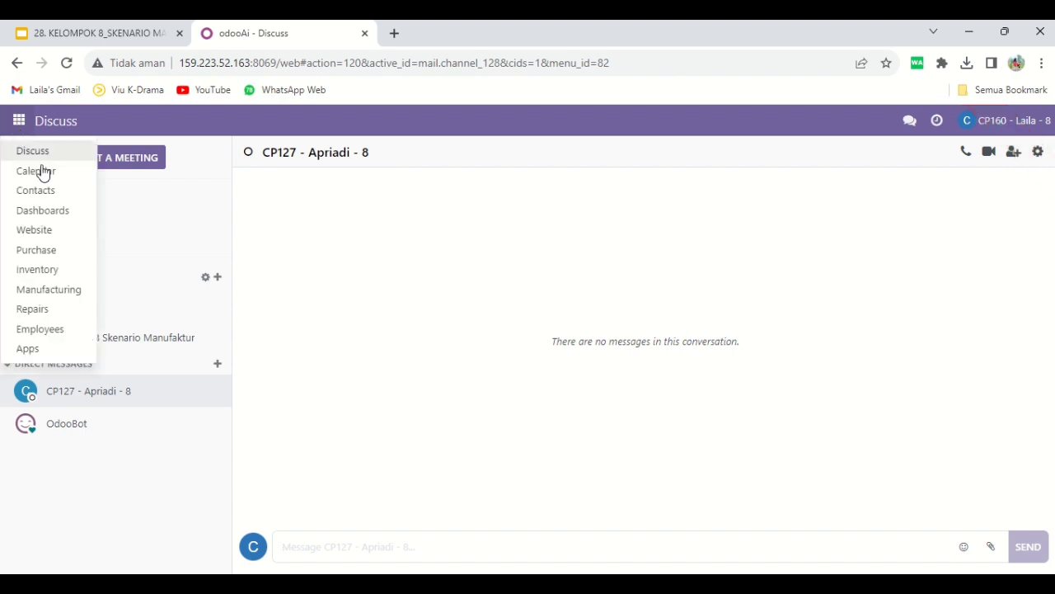
click(68, 291)
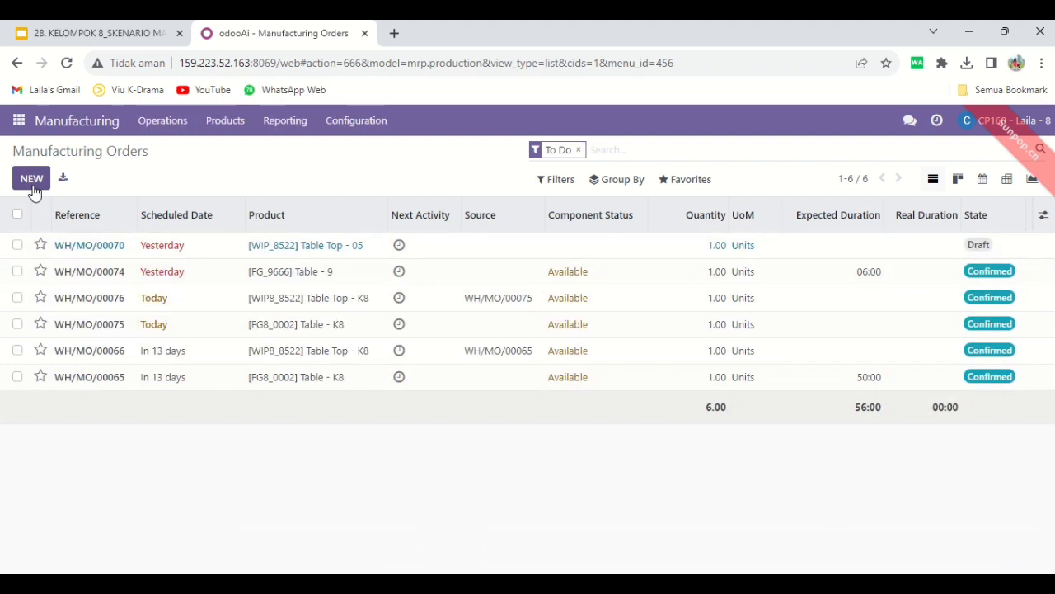
click(32, 179)
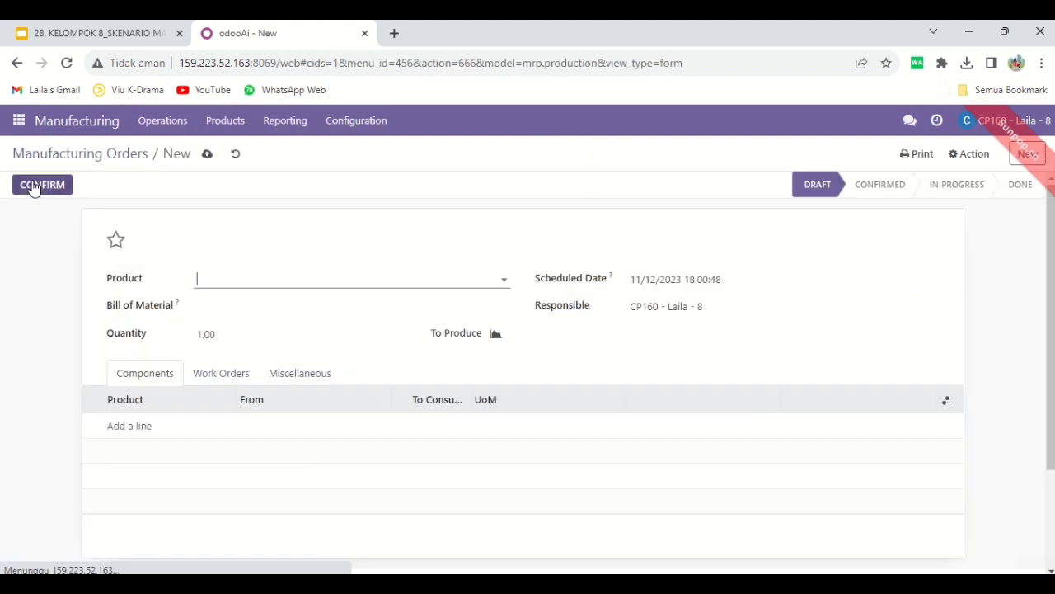
click(248, 282)
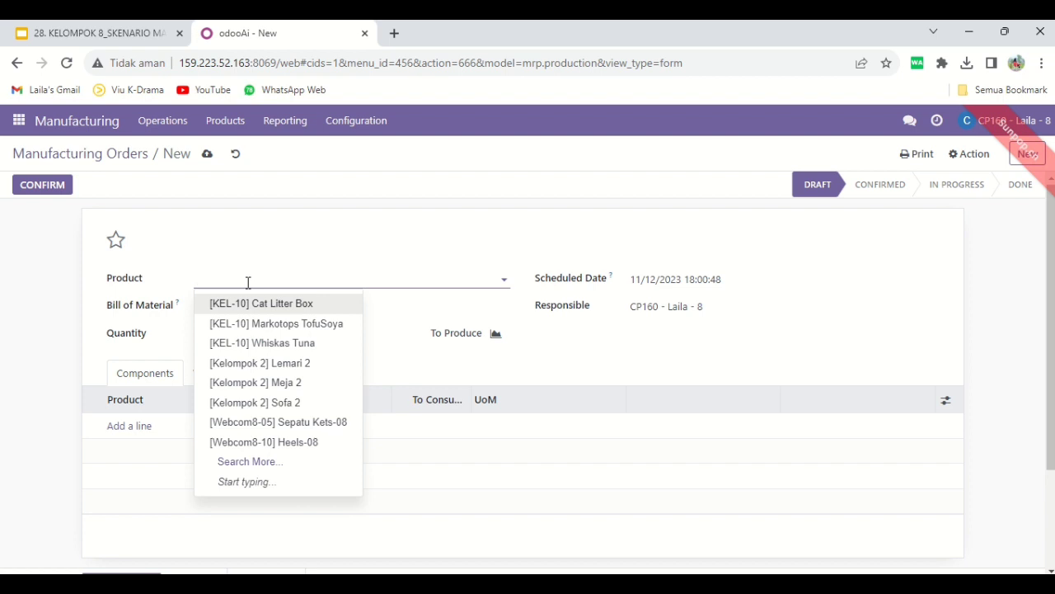
text(TABLE)
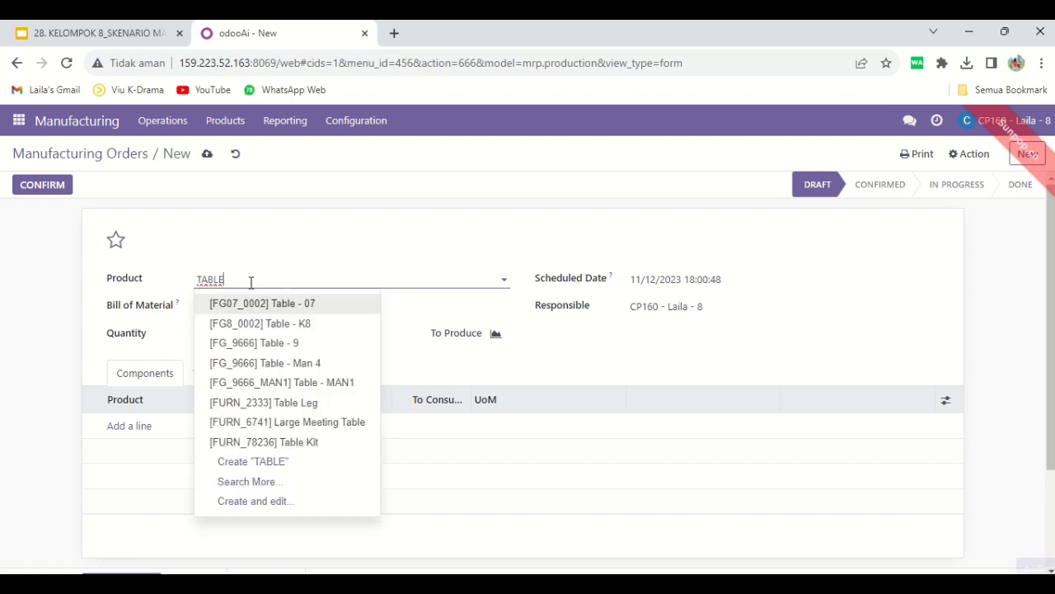
click(285, 323)
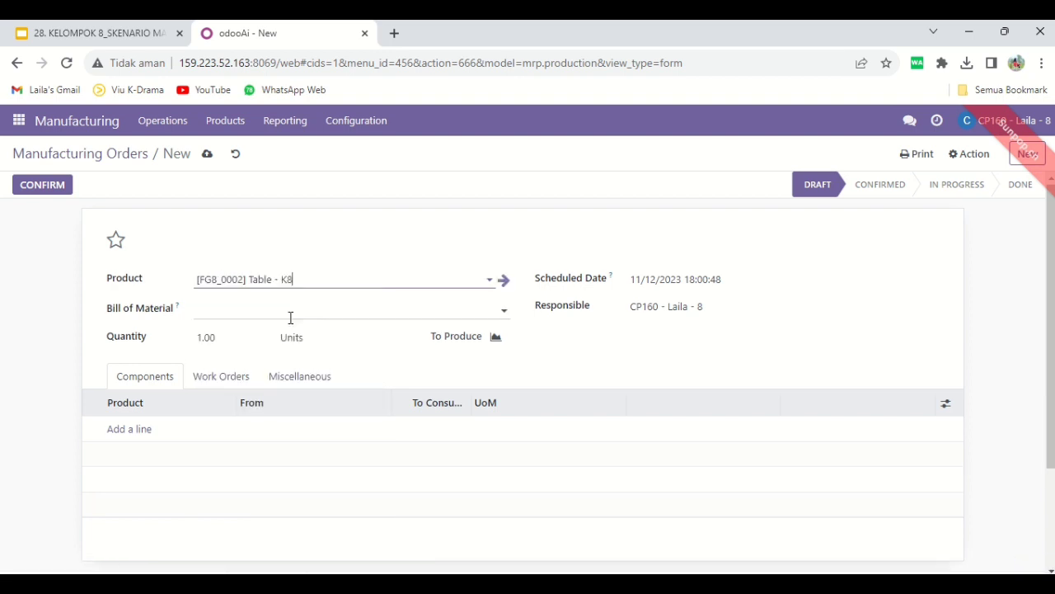
Set the scheduled date of the new manufacturing order to 11/19/2023
click(660, 281)
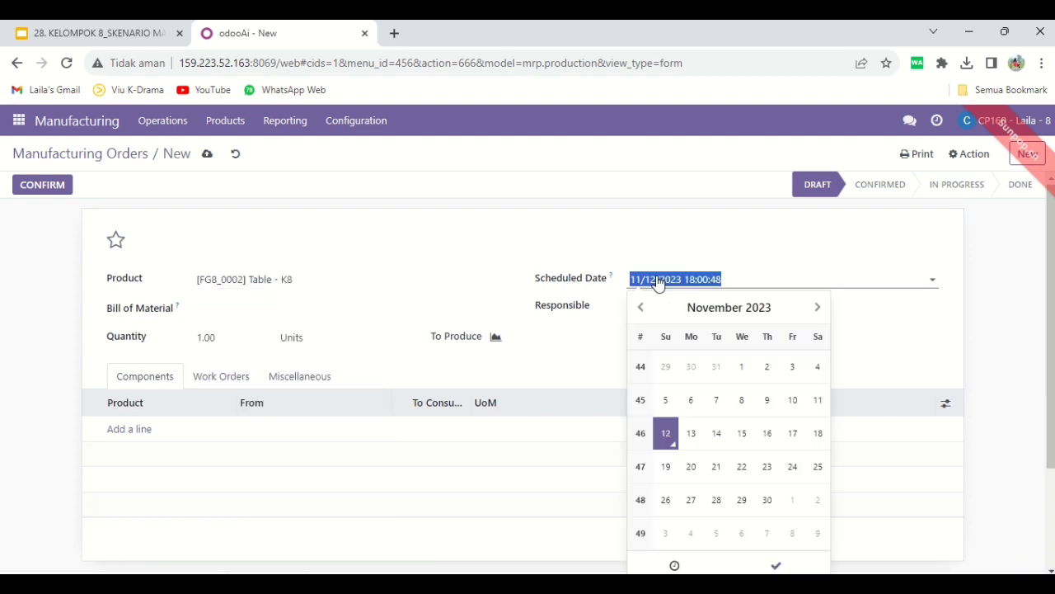
click(665, 466)
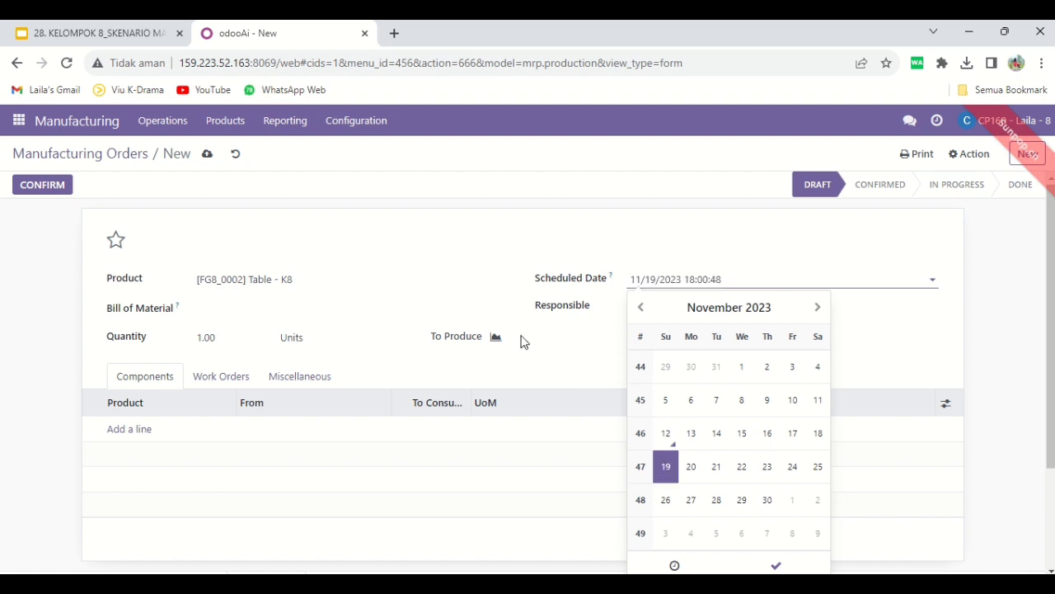
click(559, 368)
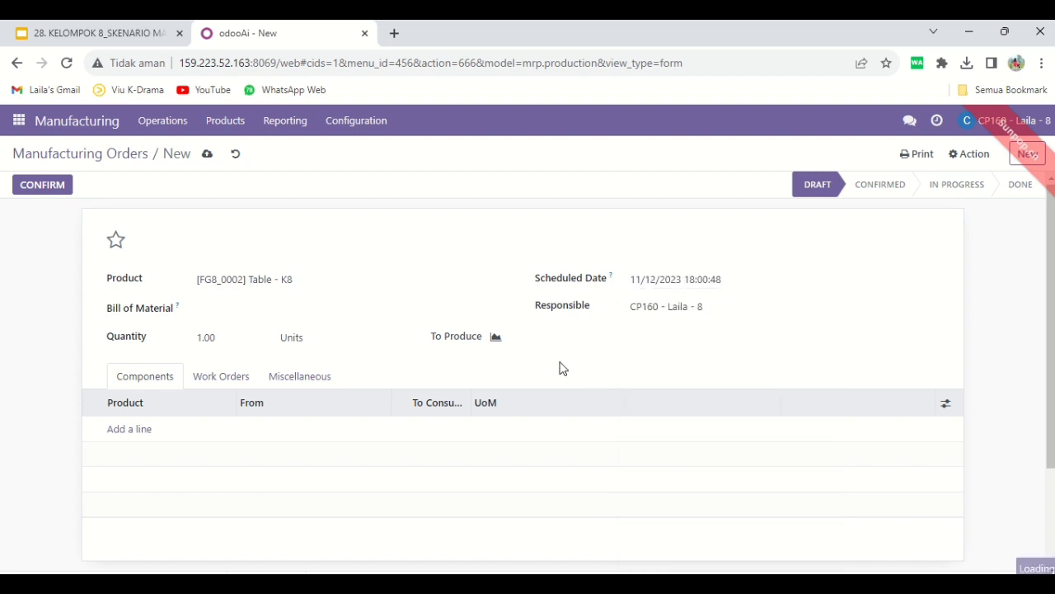
Add [WIP8_8522] Table Top - K8 and [RM8_23333] Table Leg - K8 as components of the order
click(129, 429)
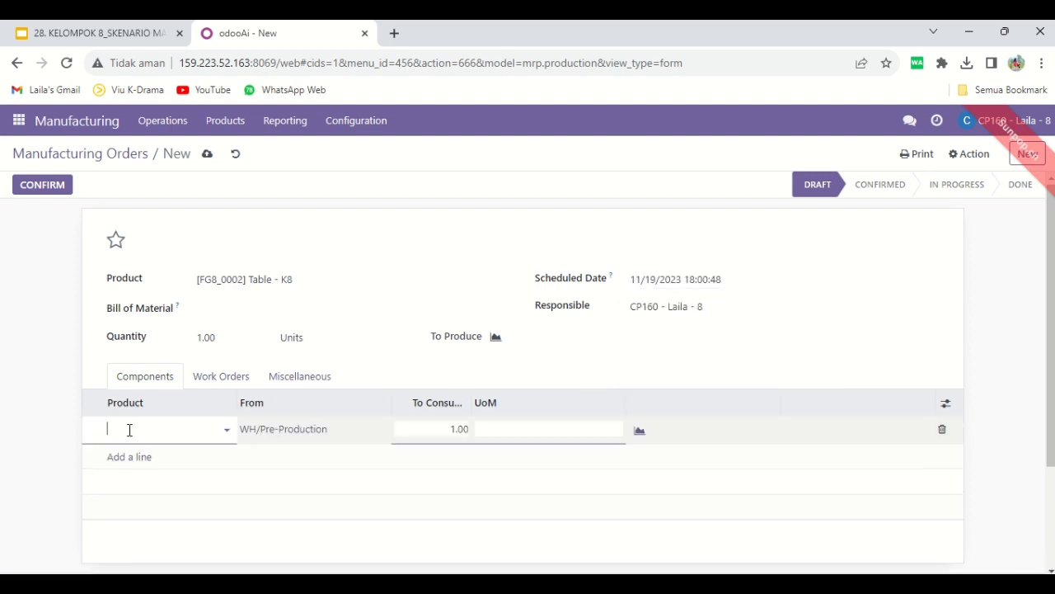
text(tabl)
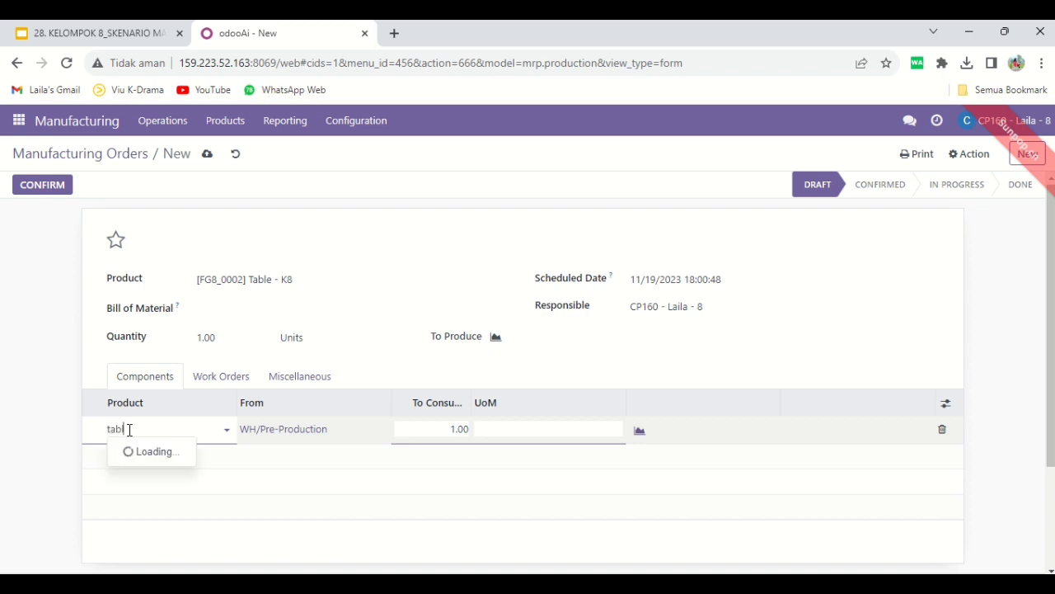
text(e top)
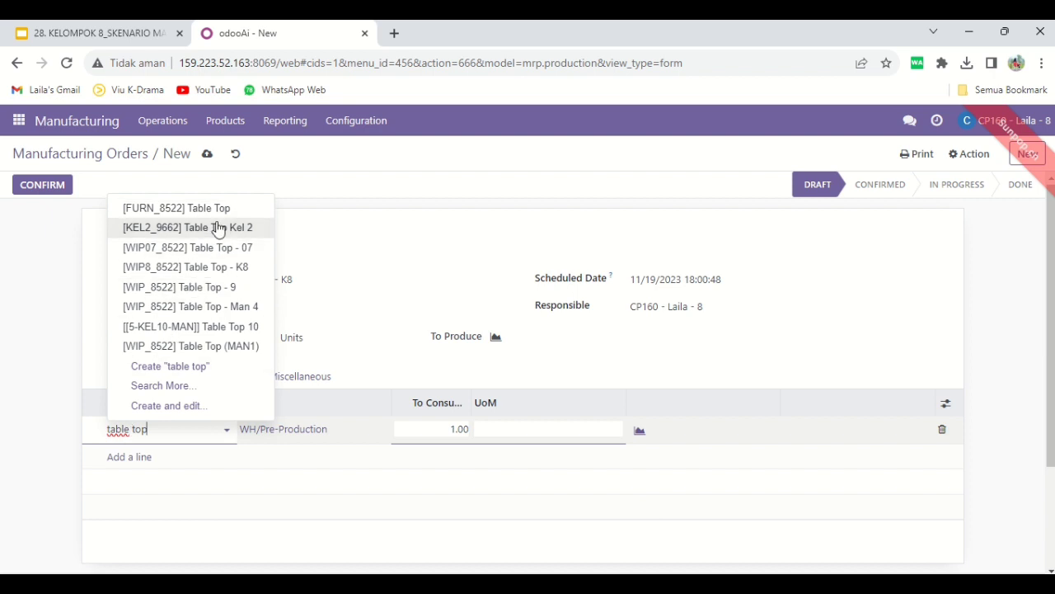
click(235, 273)
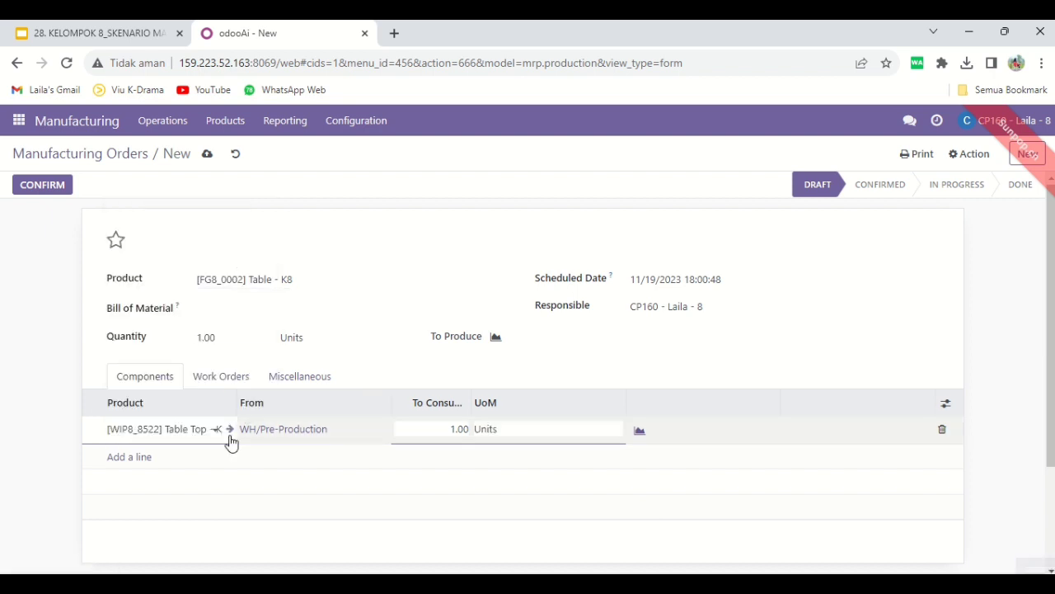
click(143, 458)
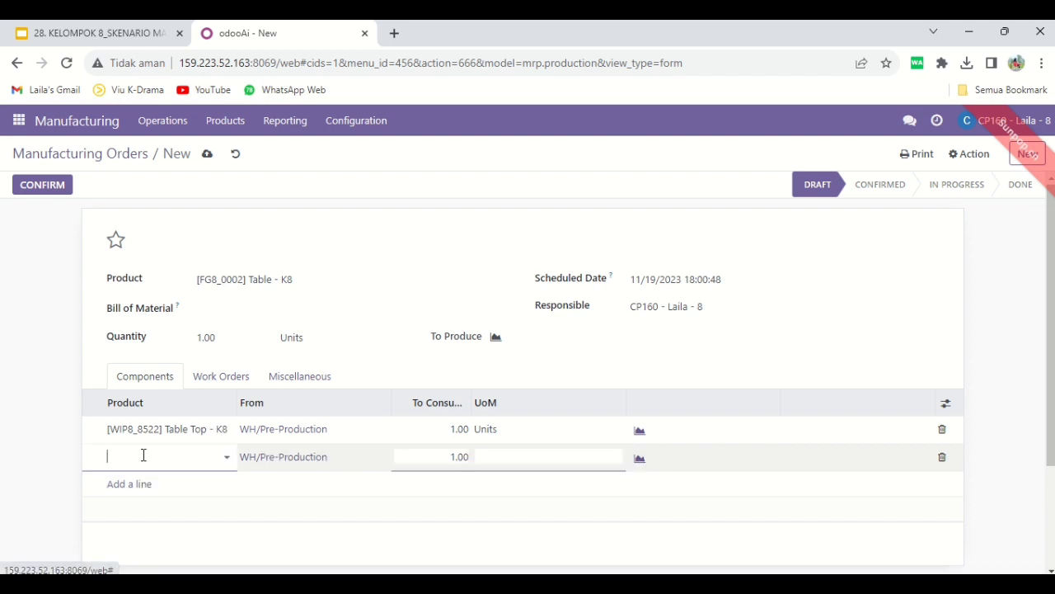
text(table le)
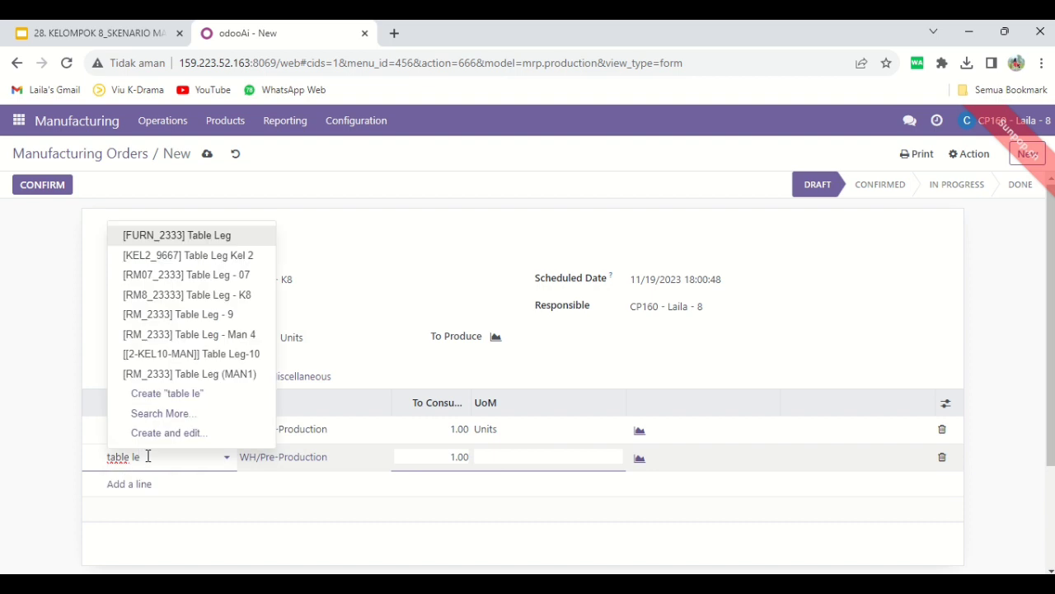
click(227, 302)
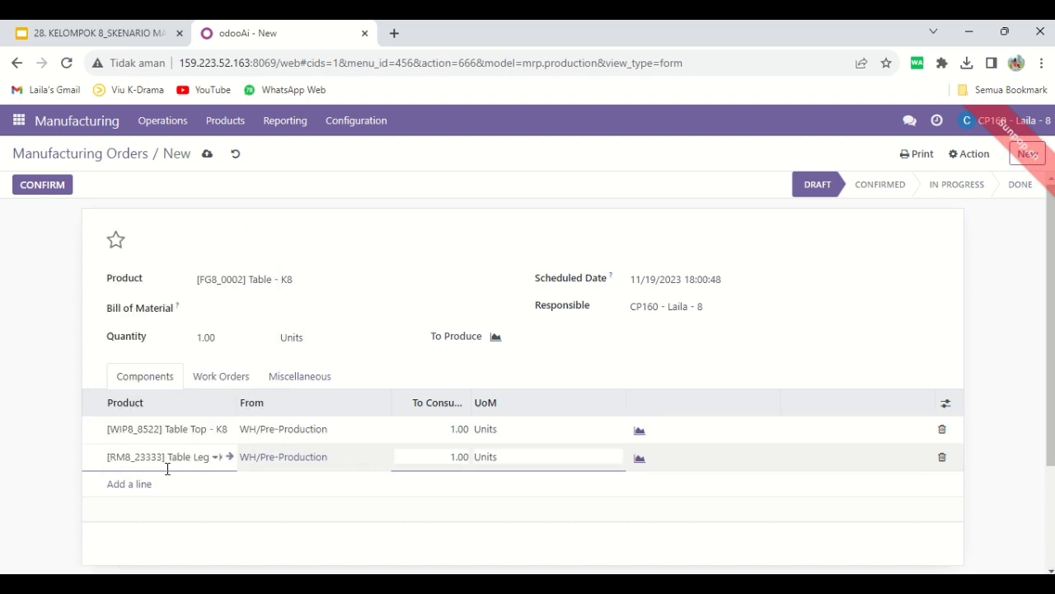
Add the component [RM8_89957] Bolt - K8 with a quantity to consume of 4
click(132, 485)
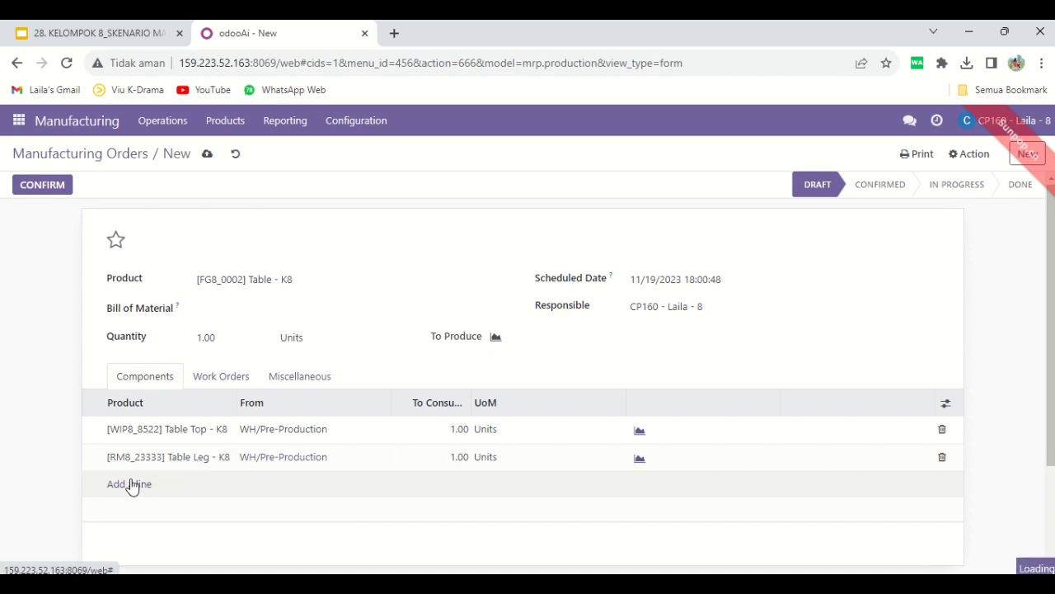
text(bolt)
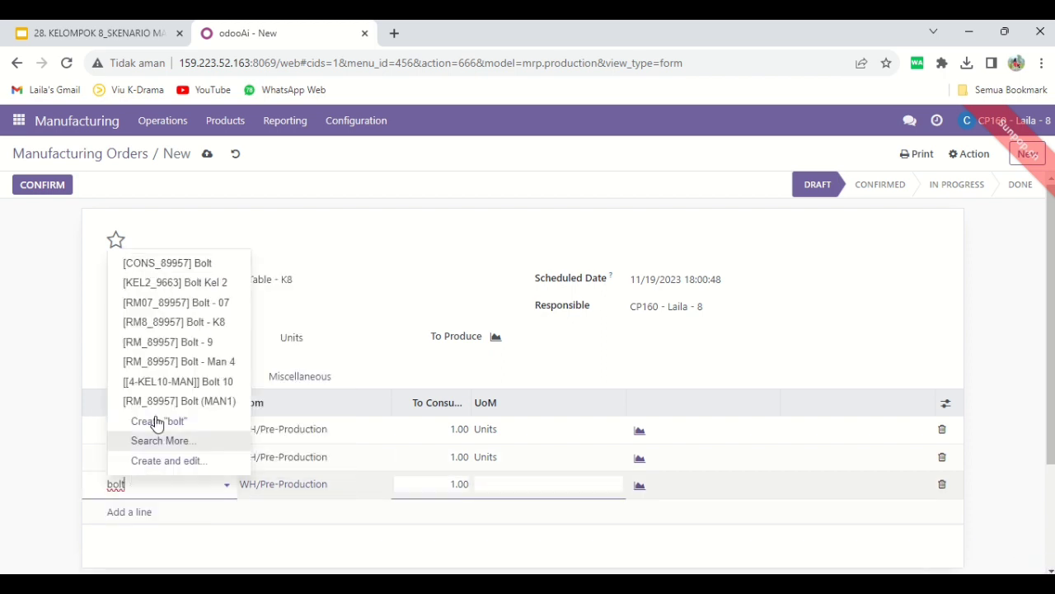
click(205, 322)
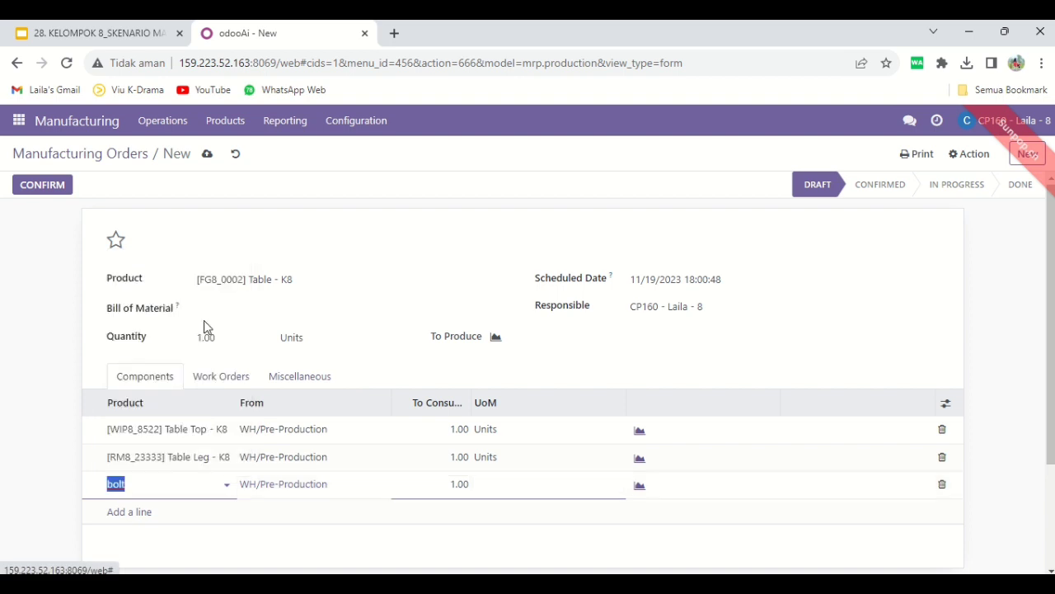
click(435, 484)
text(4)
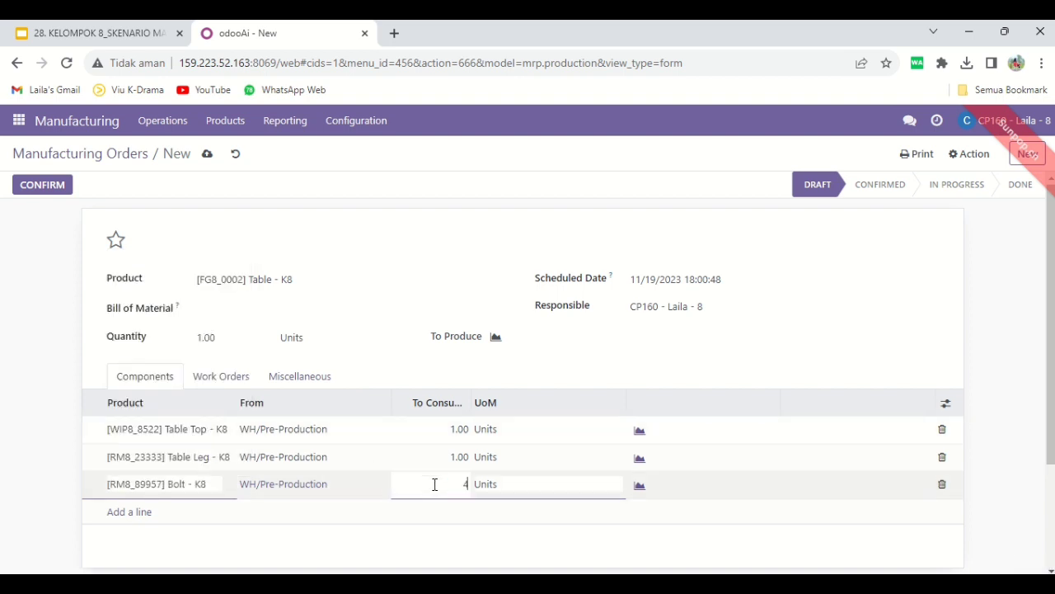
click(283, 503)
Add the component [RM8_25630] Screw - K8 with a quantity to consume of 4
click(129, 512)
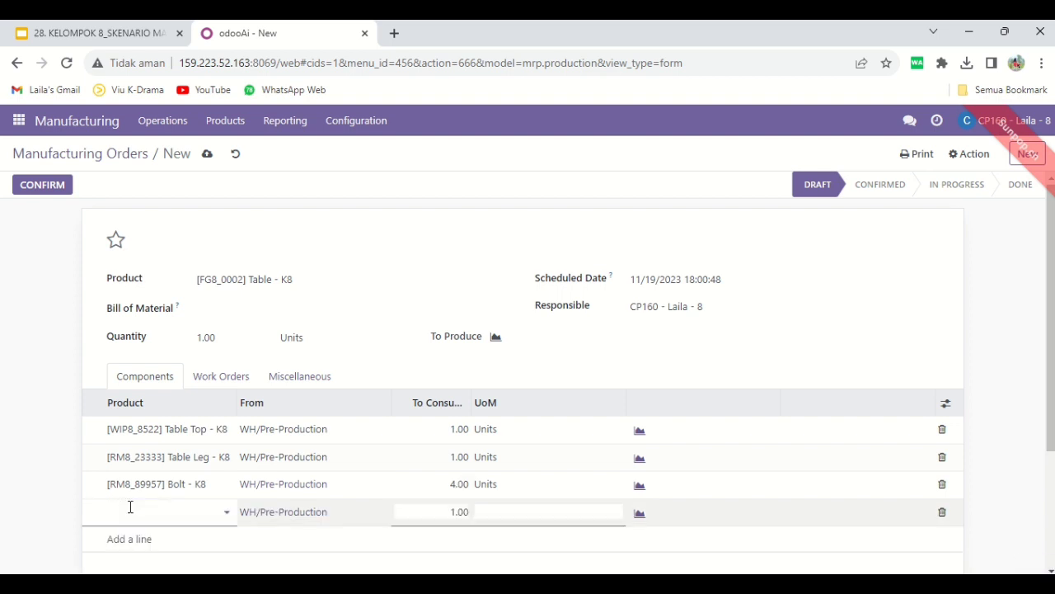
text(screw)
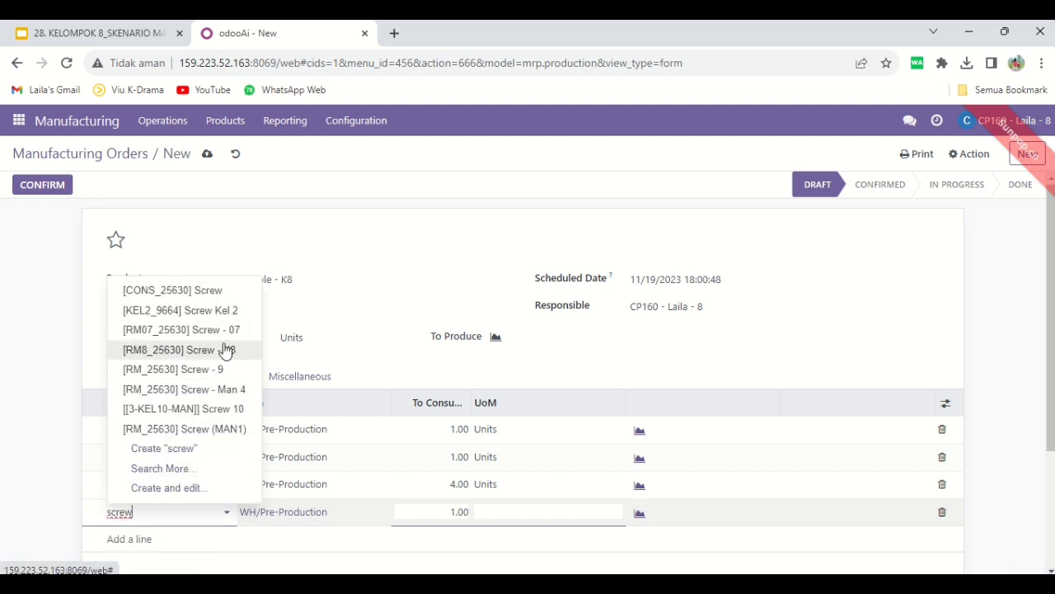
click(213, 350)
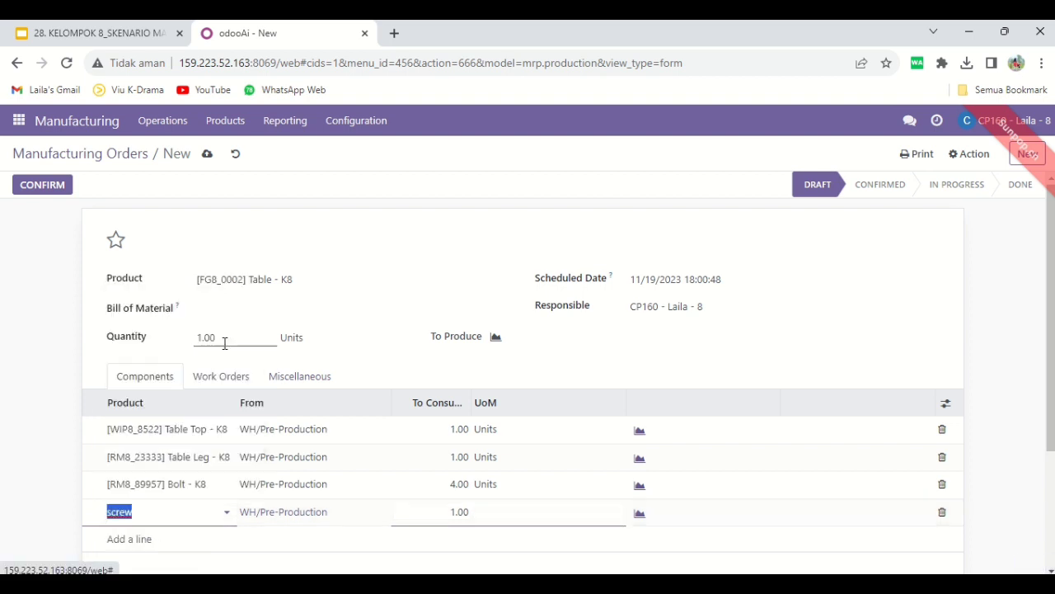
click(455, 510)
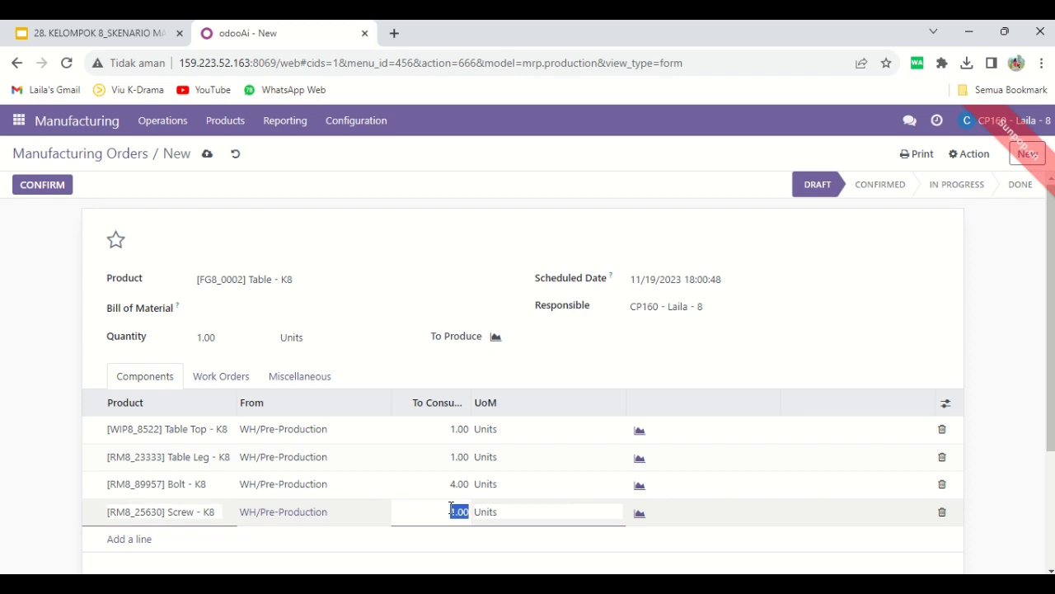
text(4)
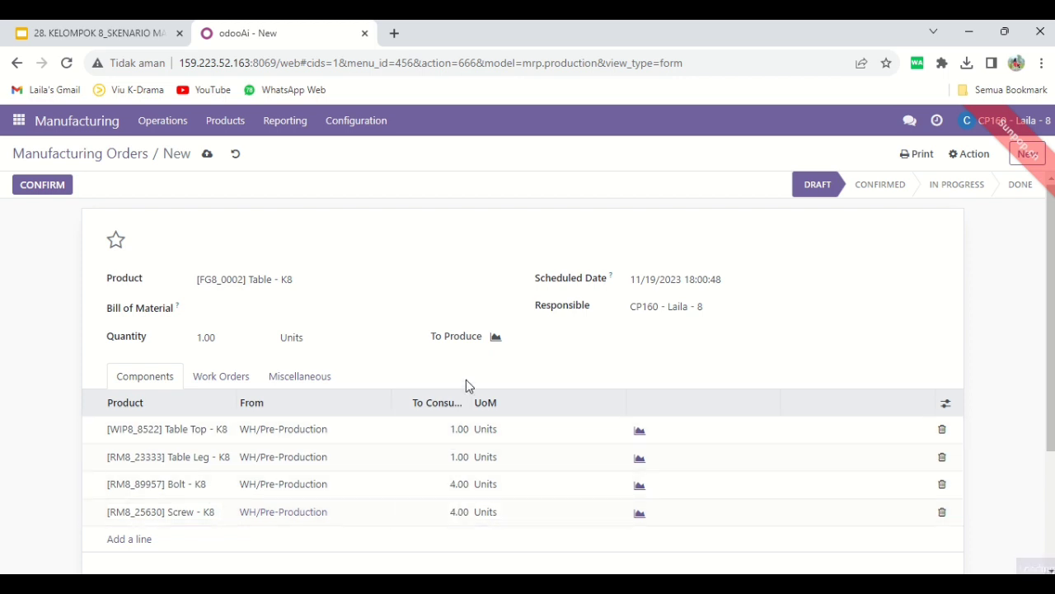
Add a work order with the operation Cutting 8 at the Cutting work center
click(239, 380)
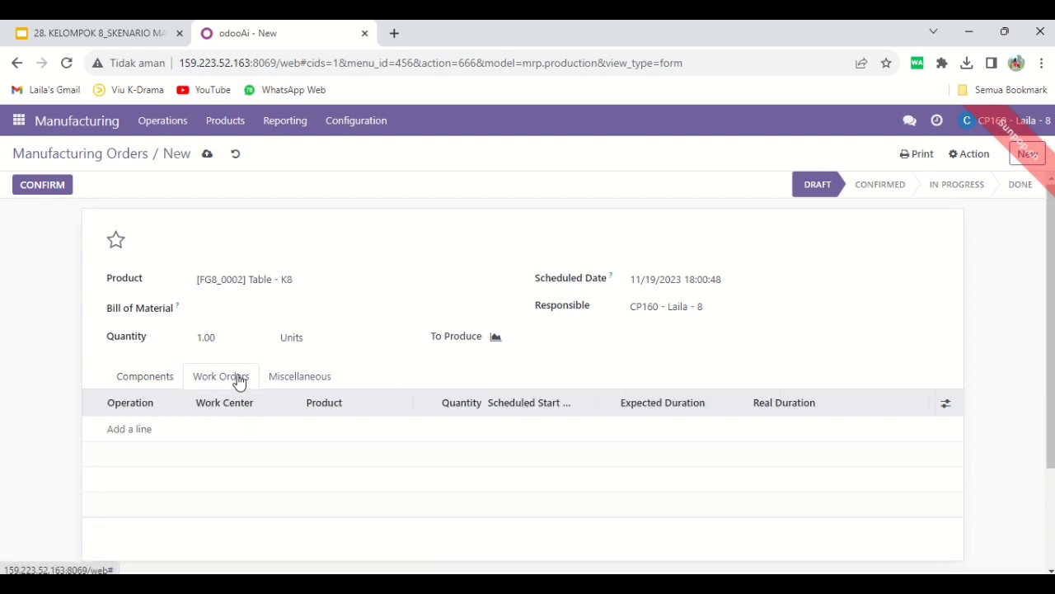
click(132, 431)
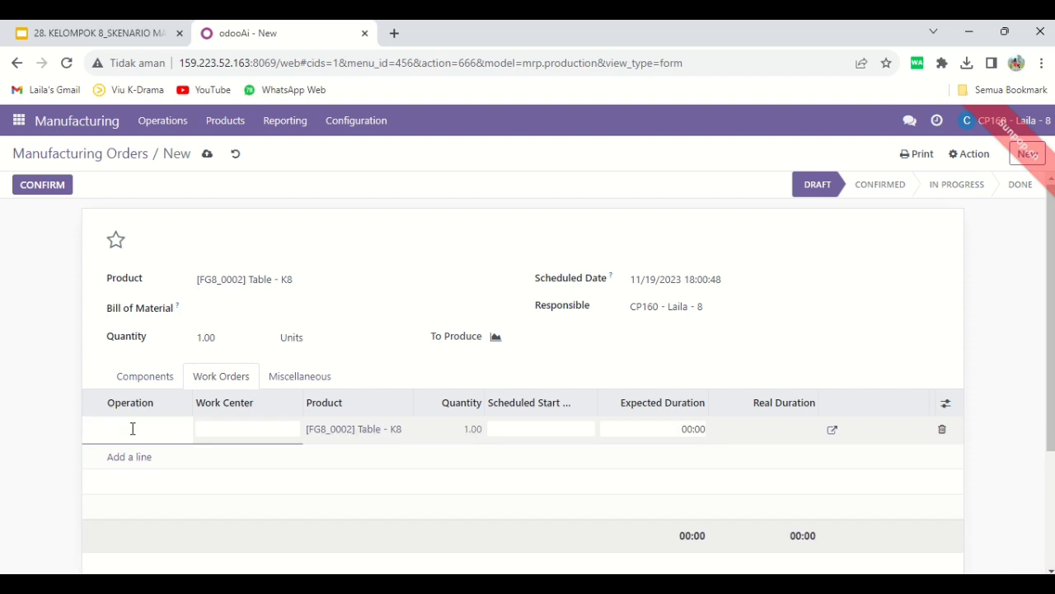
text(Cutting 8)
click(219, 432)
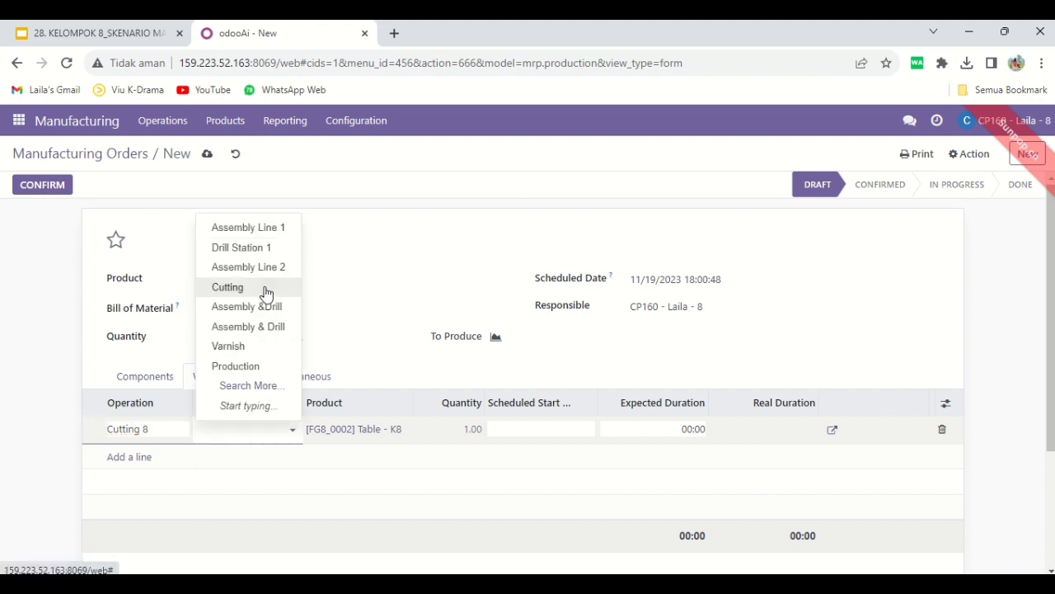
click(266, 294)
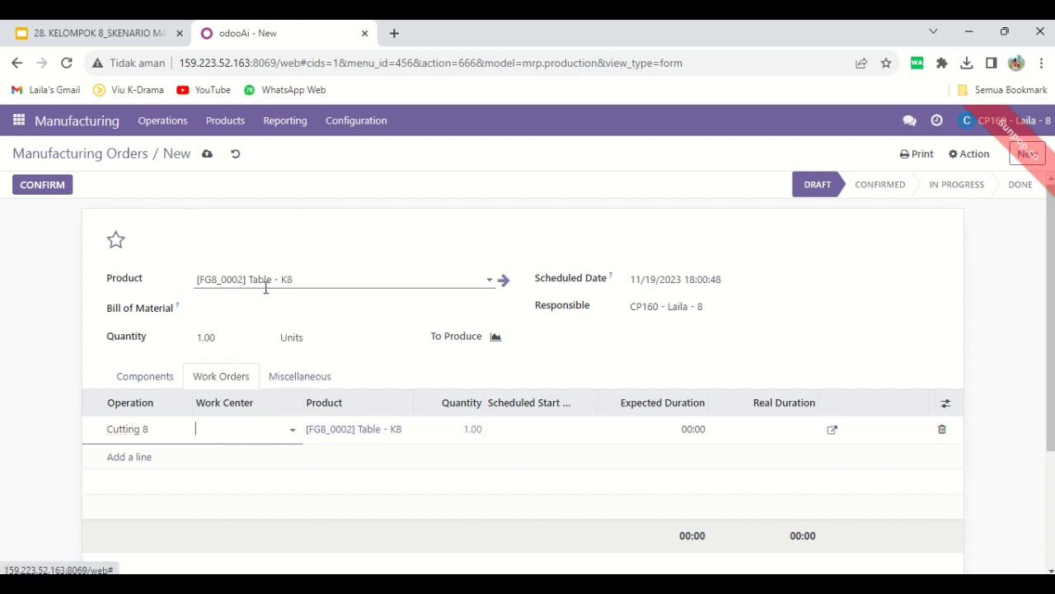
click(135, 457)
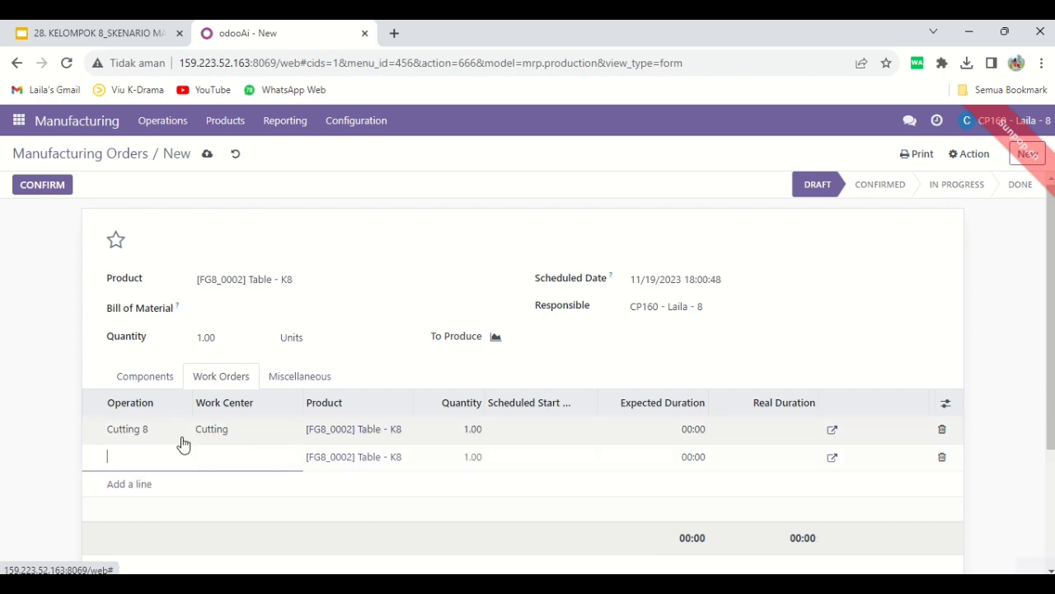
click(252, 426)
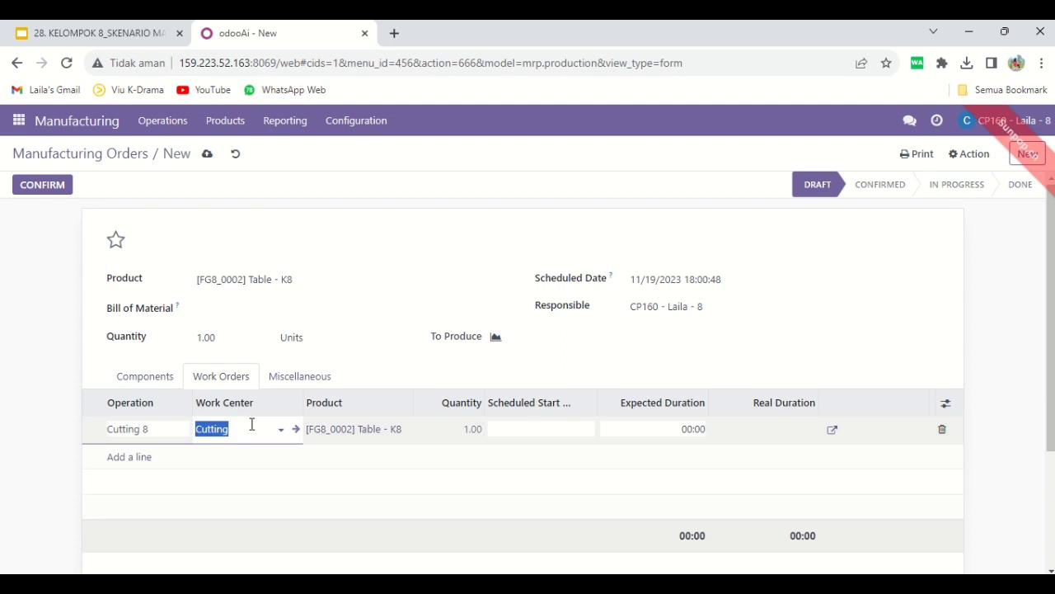
Add a second work order with the operation Assembly 8 at the Assembly & Drill work center
click(122, 460)
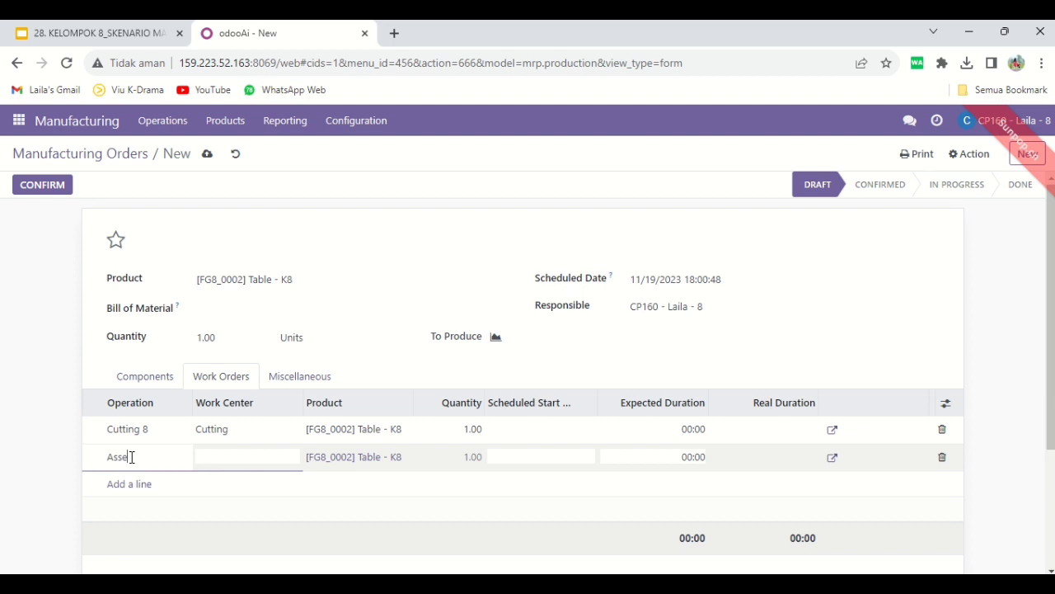
click(240, 456)
click(169, 456)
key(ctrl+a)
key(BackSpace)
text(8)
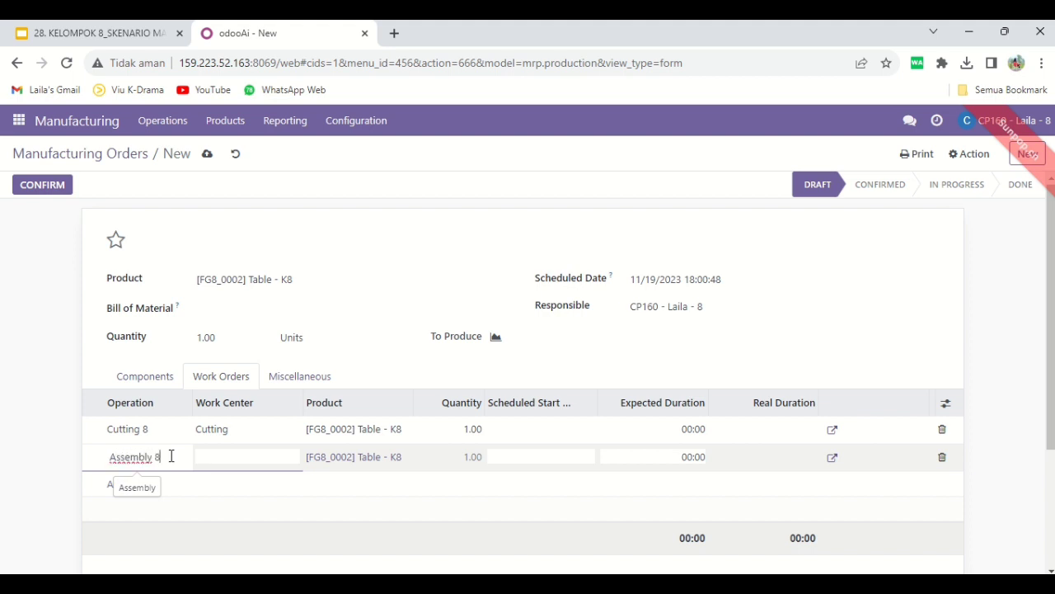
click(235, 458)
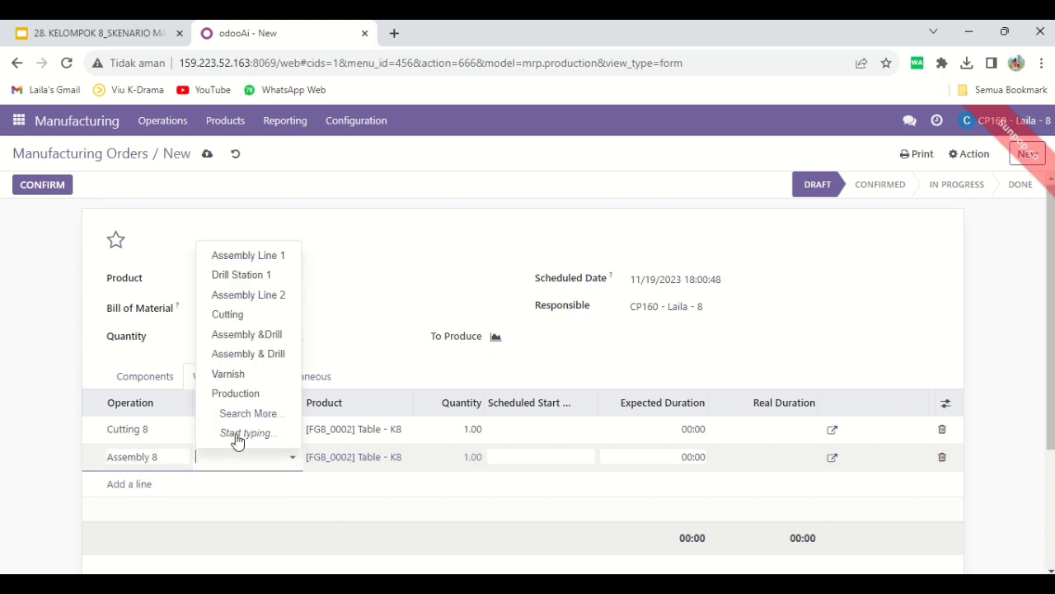
click(259, 355)
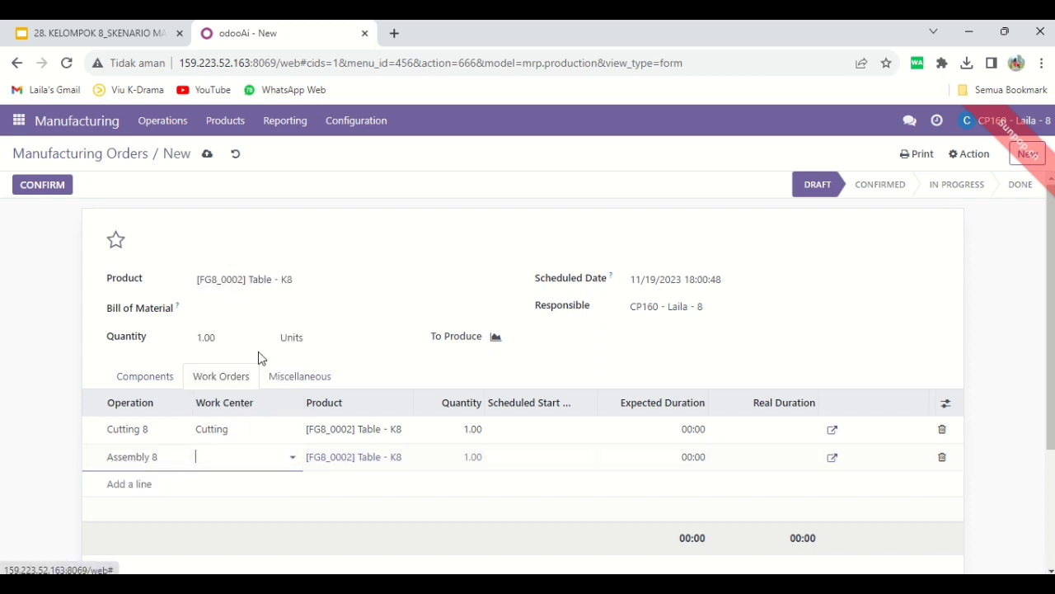
Add a third work order with the operation Finishing 8 at the Varnish work center
click(130, 486)
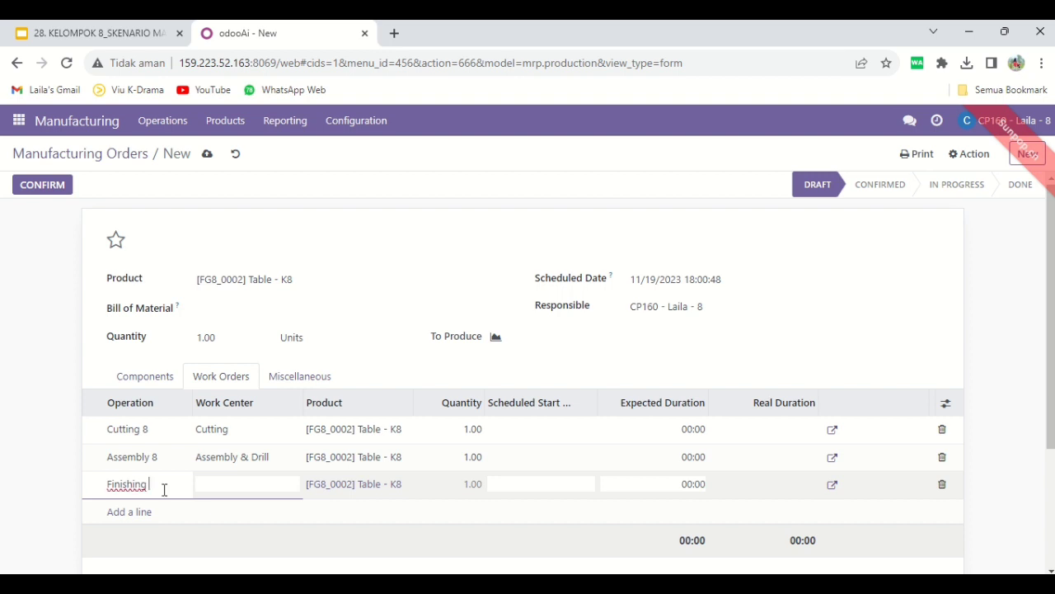
click(223, 484)
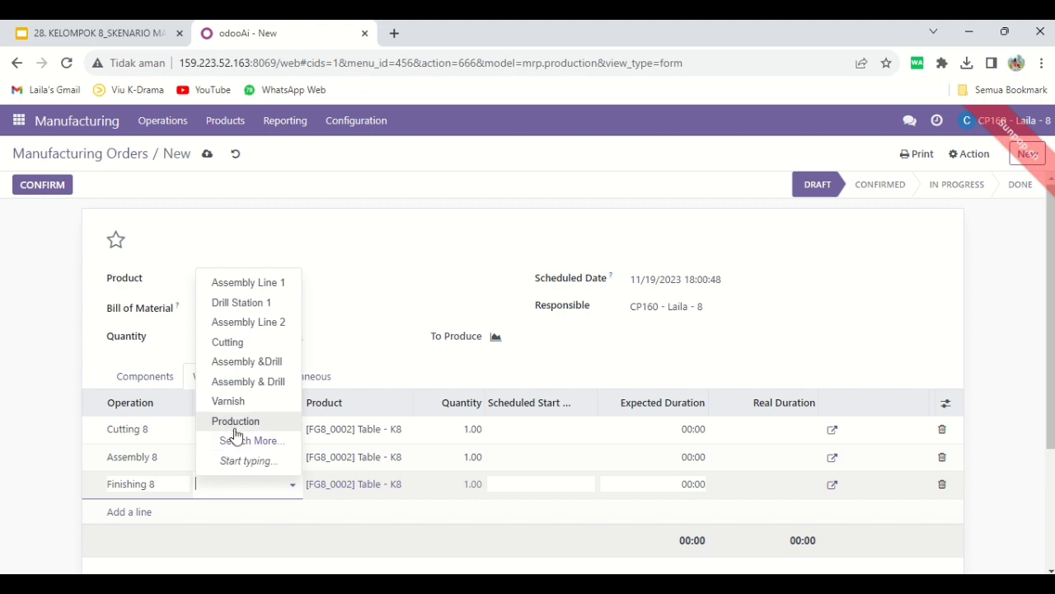
click(235, 403)
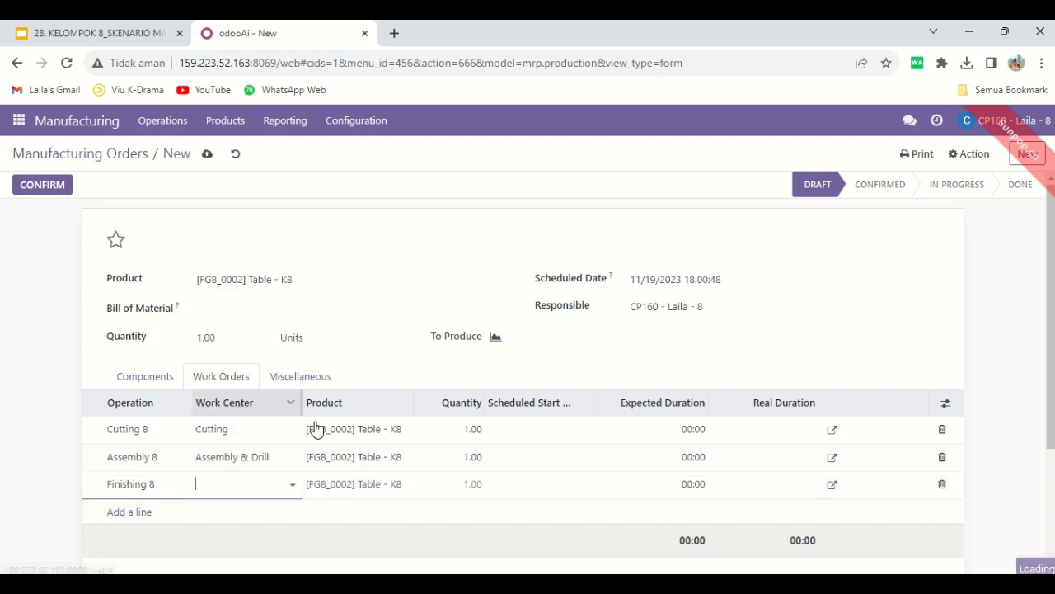
Set the expected durations of Cutting 8, Assembly 8 and Finishing 8 to 05:00, 10:00 and 05:00, and confirm the manufacturing order
click(683, 426)
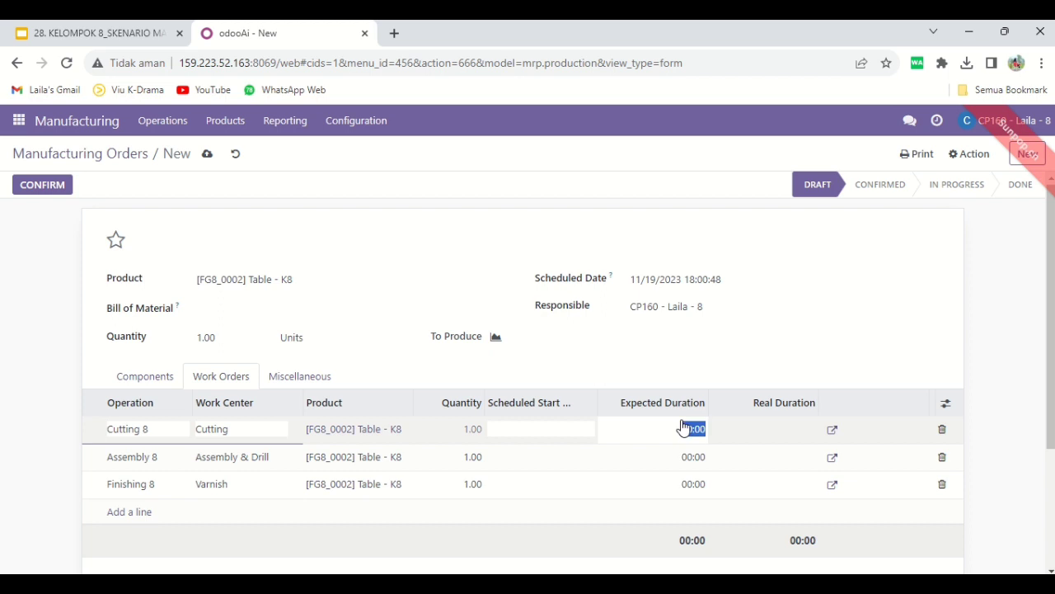
text(05:00)
click(687, 458)
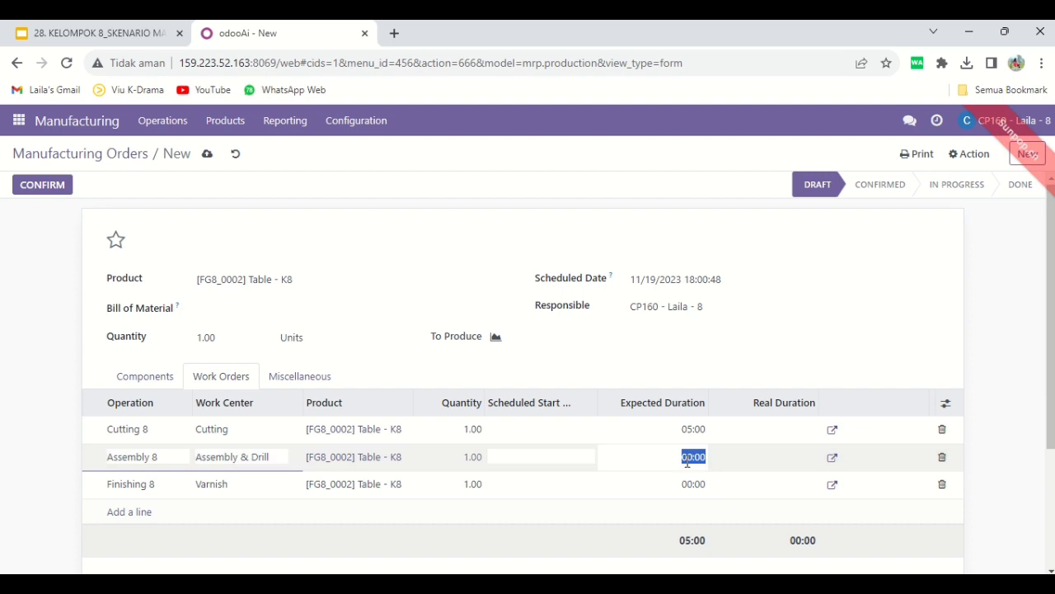
text(10)
click(693, 484)
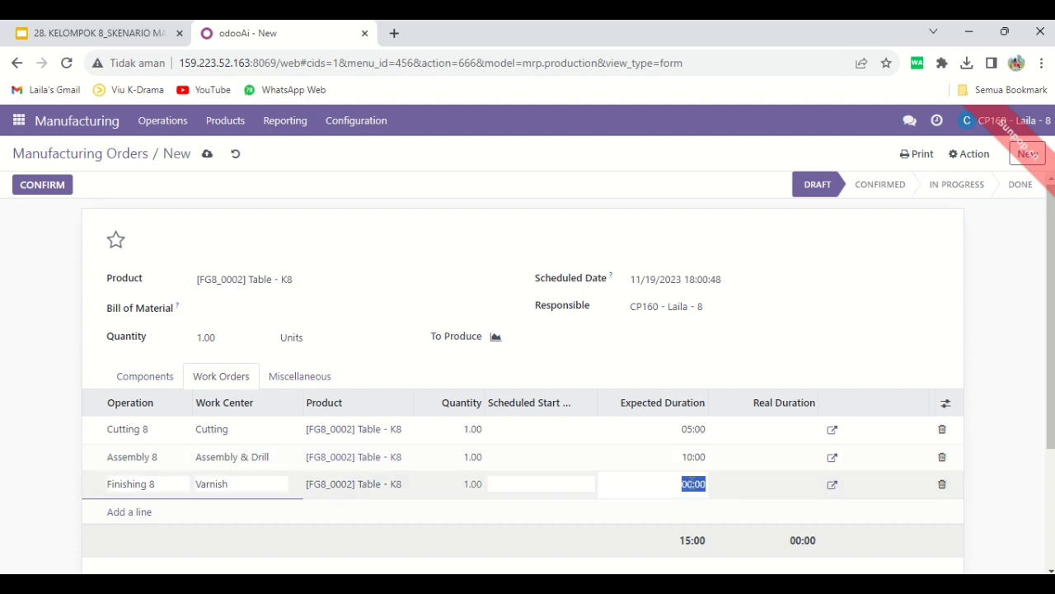
text(9)
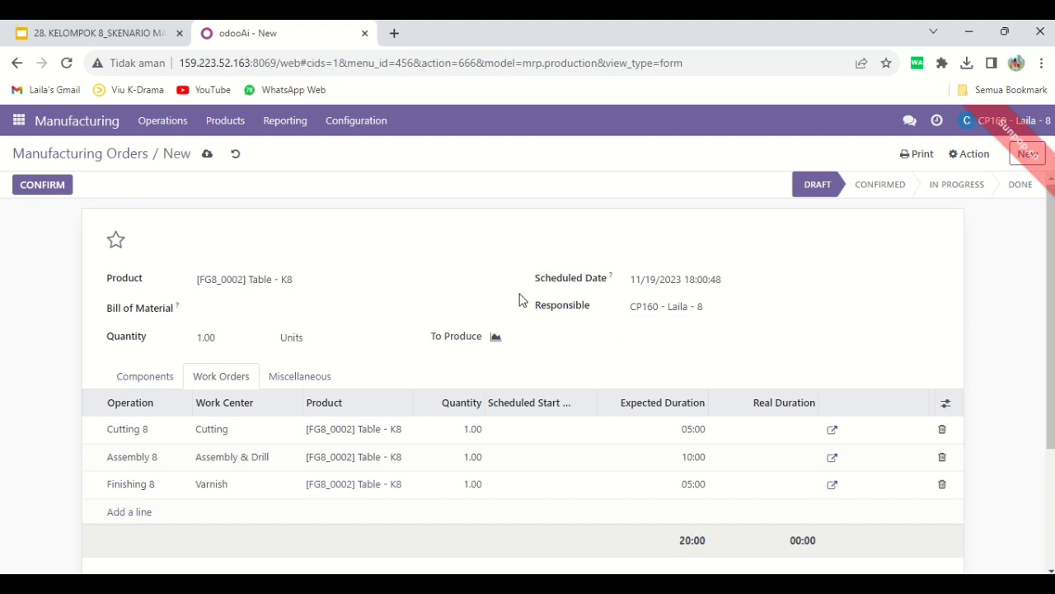
click(55, 186)
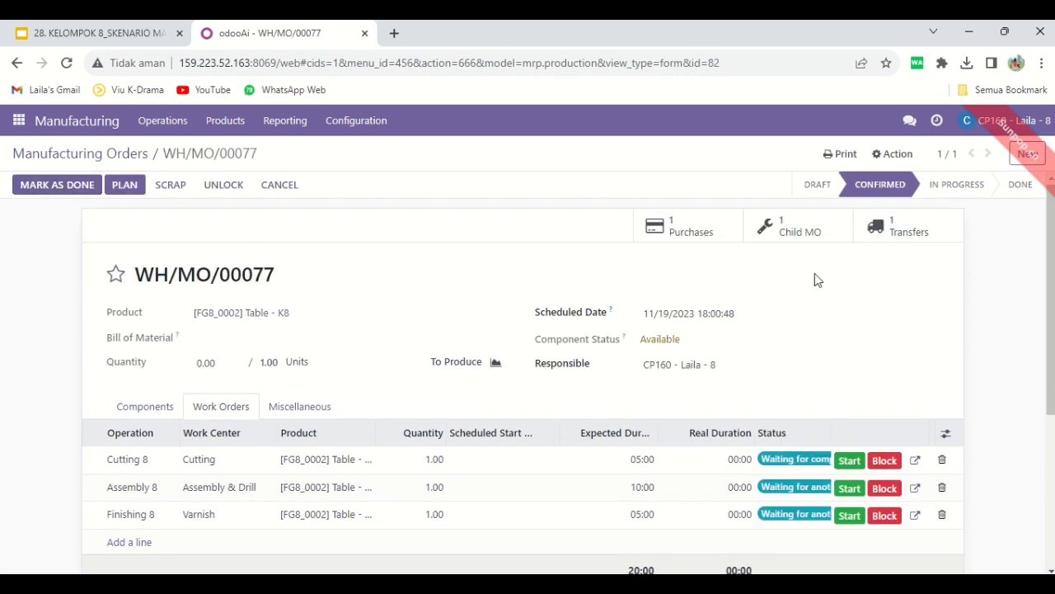
In the child manufacturing order for Table Top - K8, add the component [RM8_7023] Wood Panel - K8 and confirm the order
click(802, 235)
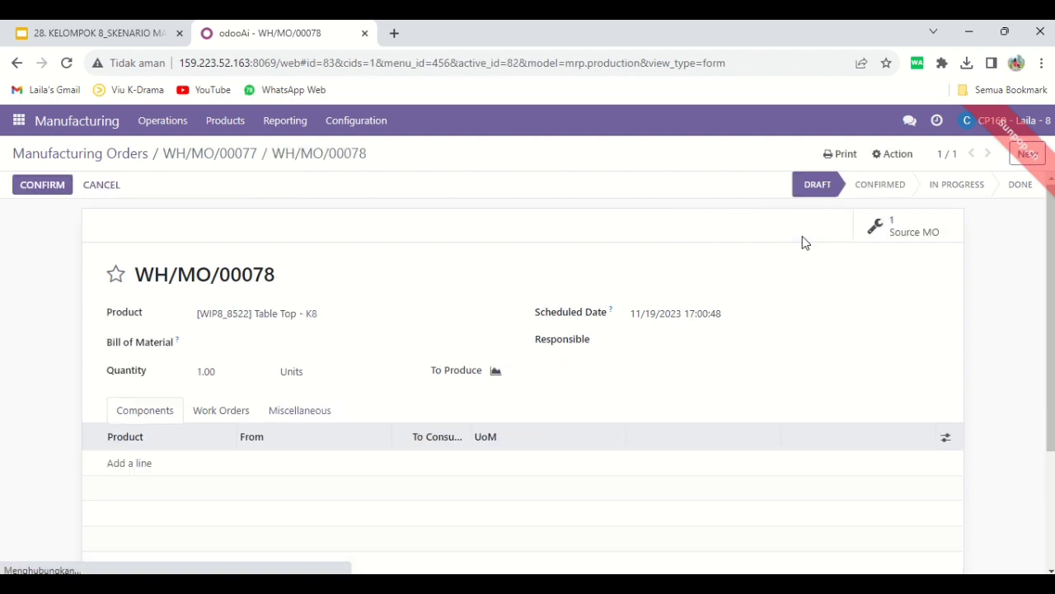
click(130, 463)
click(148, 464)
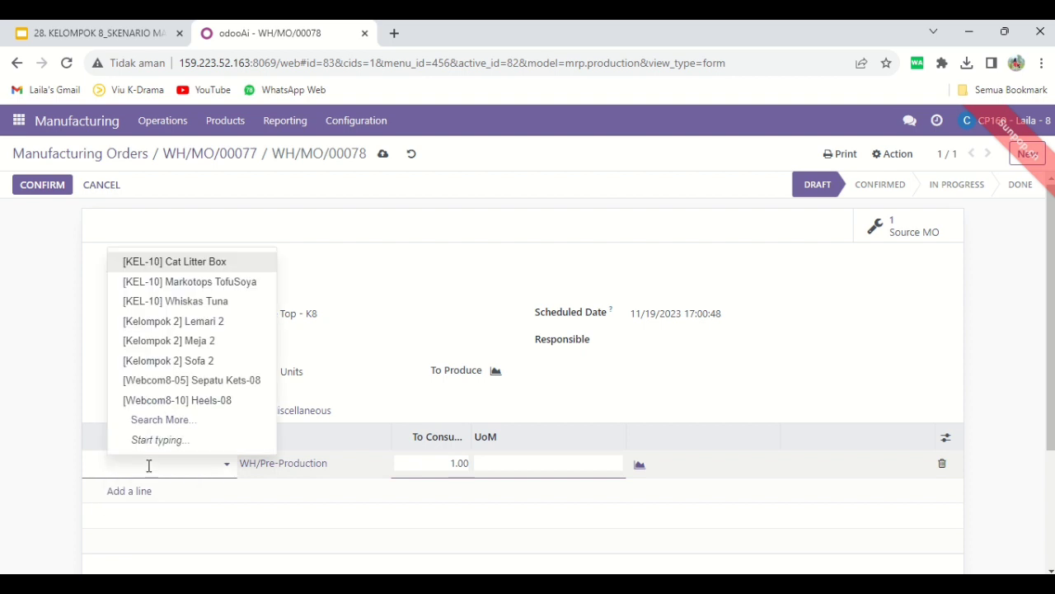
text(Wood)
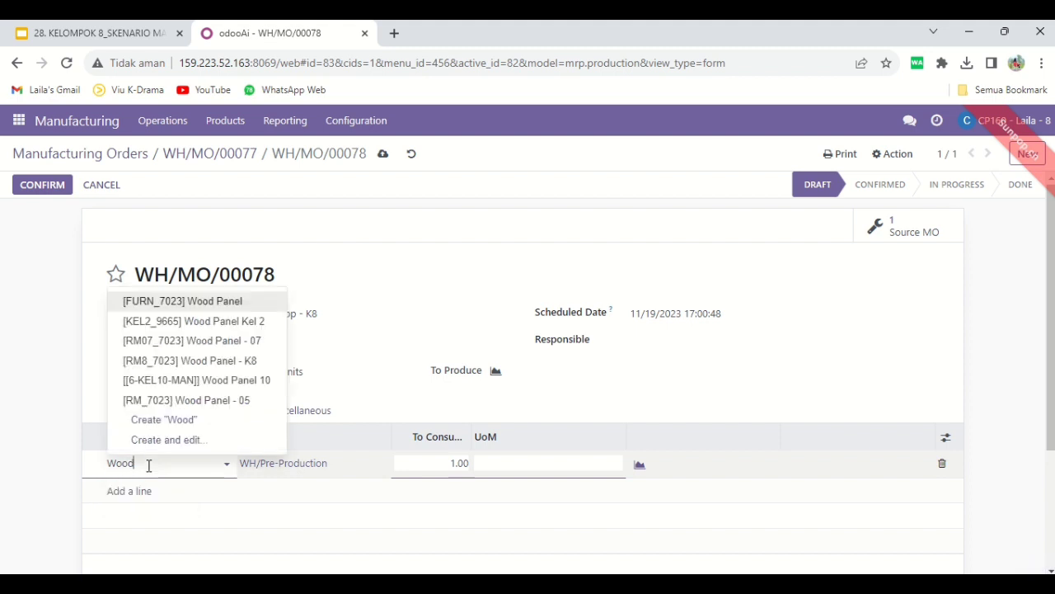
click(214, 362)
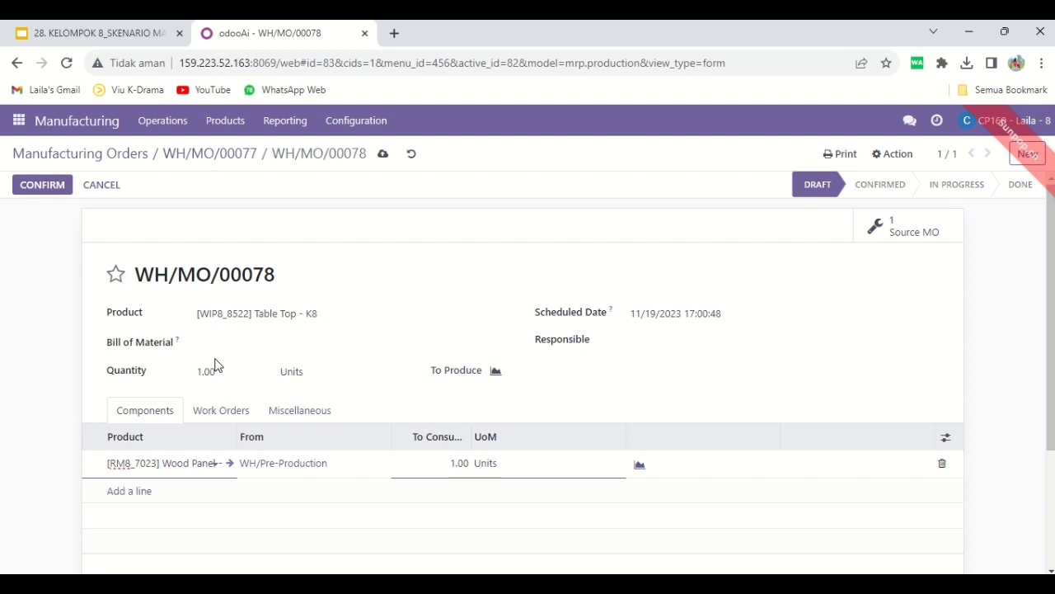
click(43, 187)
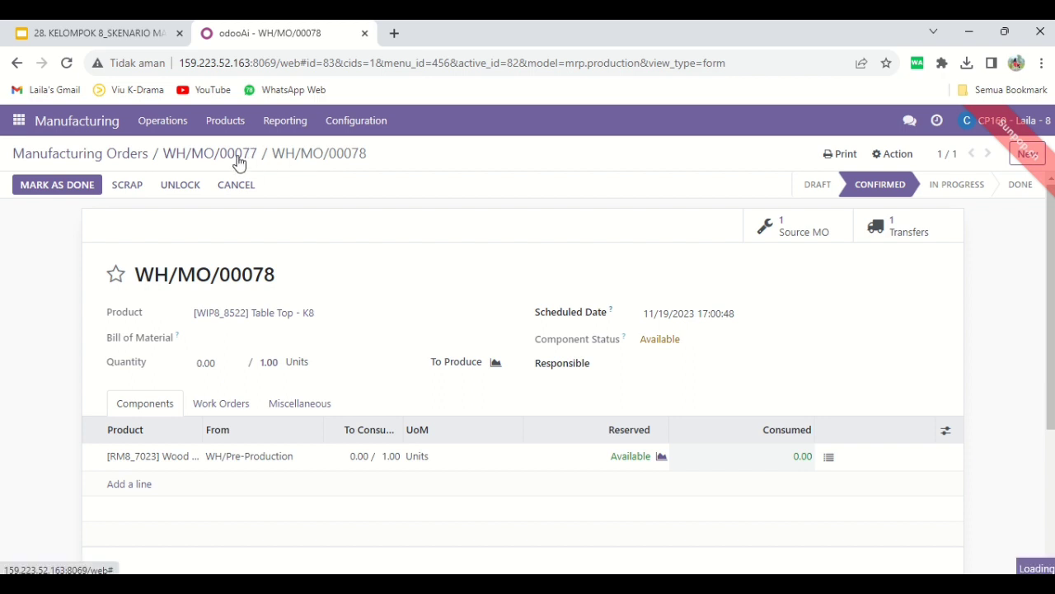
Add [RM8_7023] Wood Panel - K8 to the request for quotation linked to the Table - K8 manufacturing order and save it
click(238, 162)
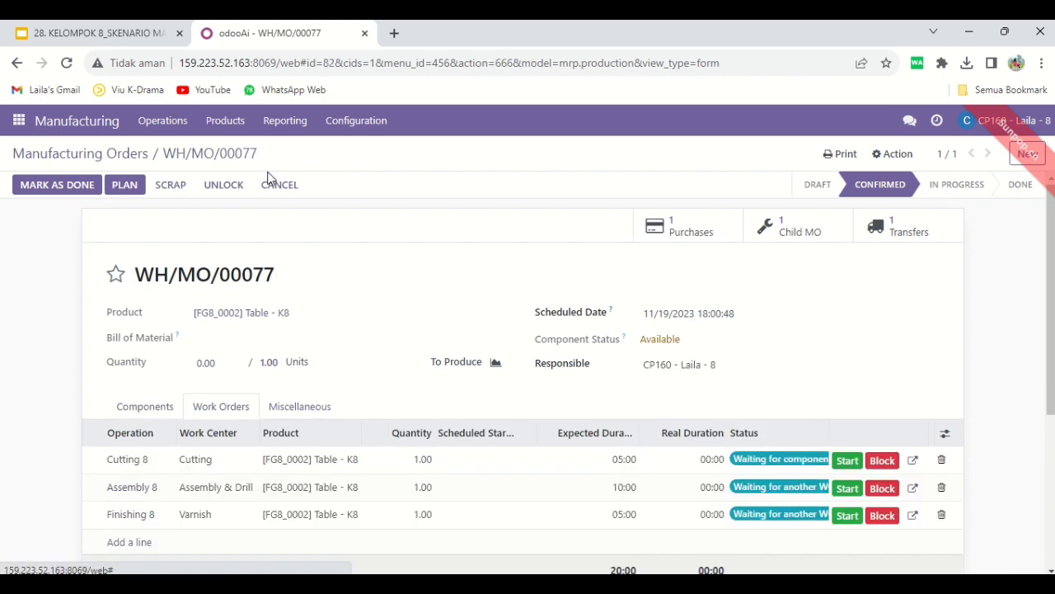
click(718, 233)
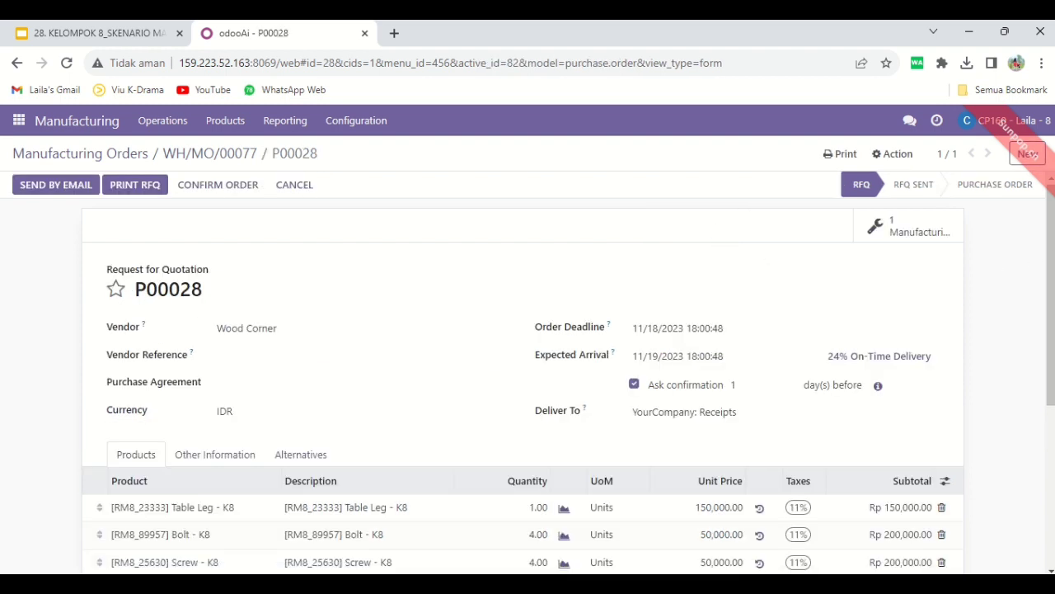
scroll(1033, 258, down, 2)
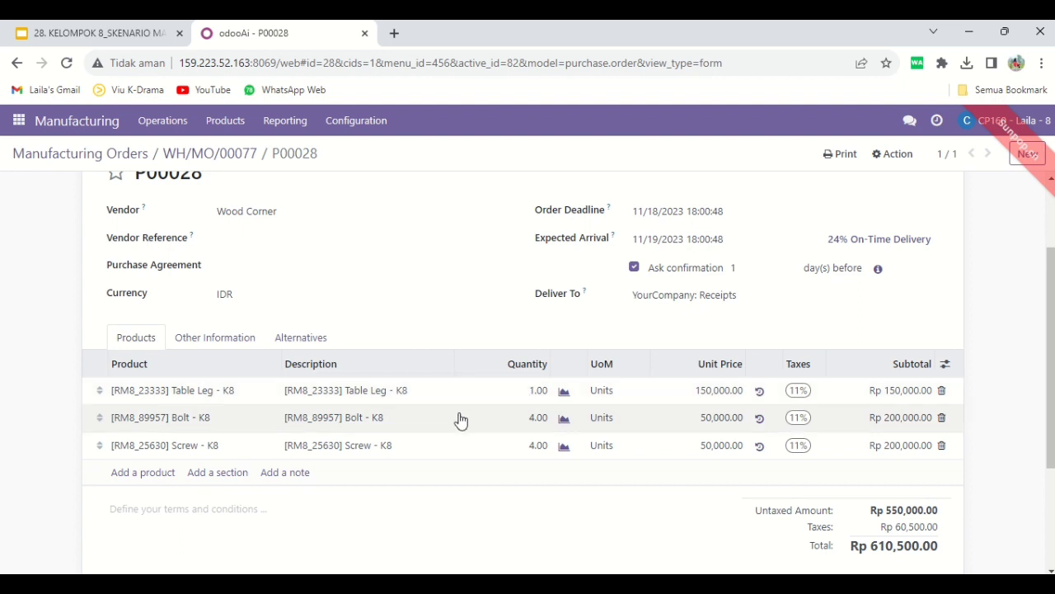
click(132, 477)
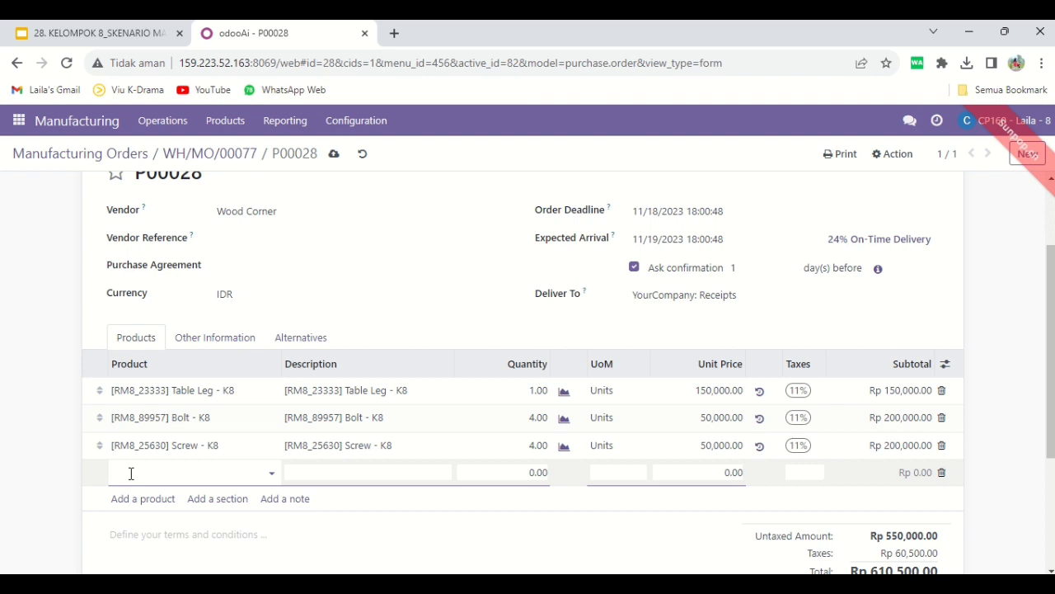
text(wood pan)
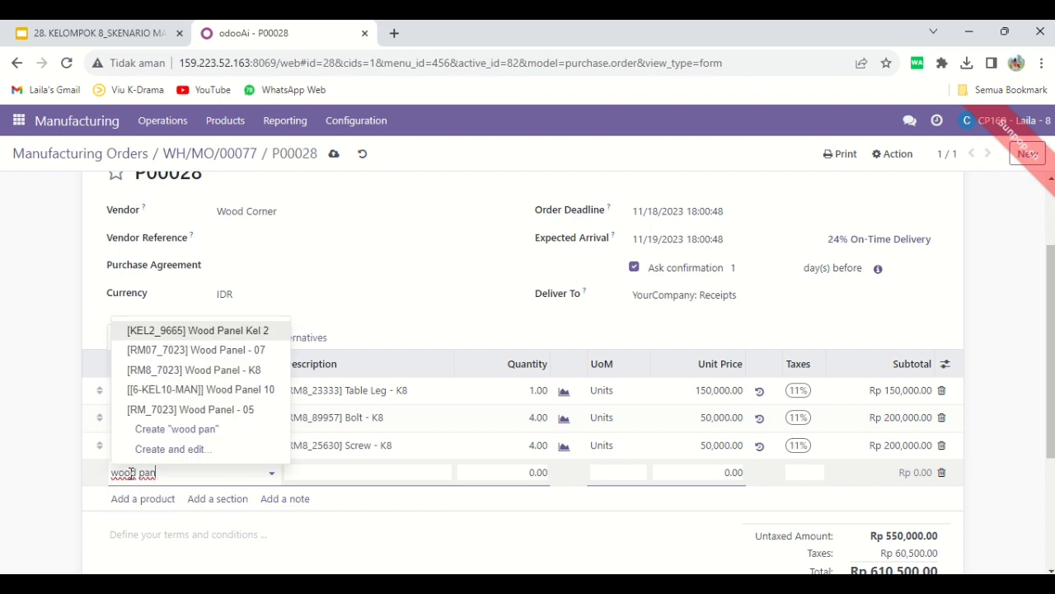
click(192, 374)
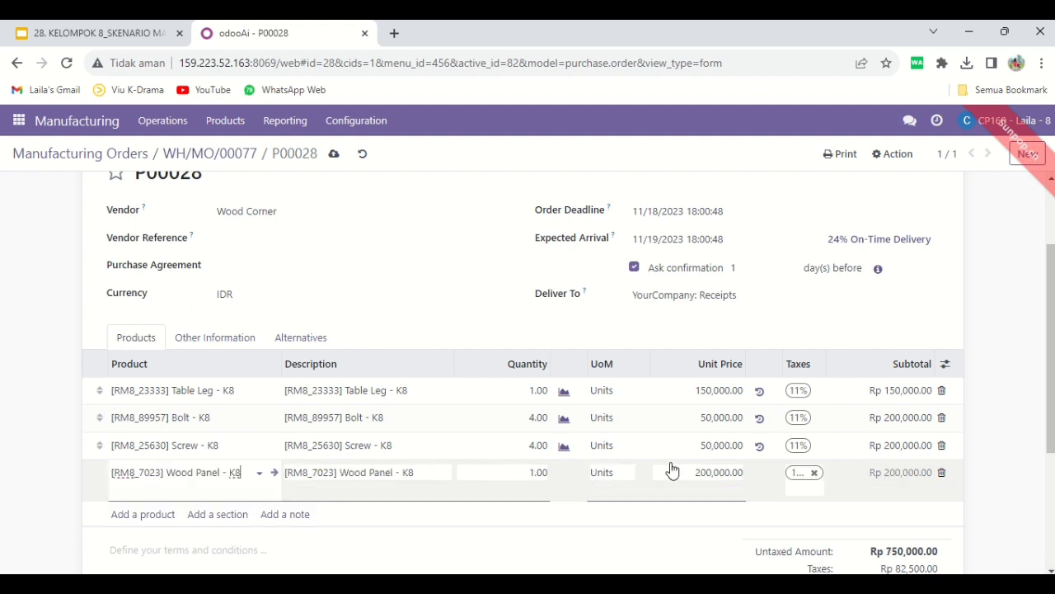
scroll(713, 286, up, 3)
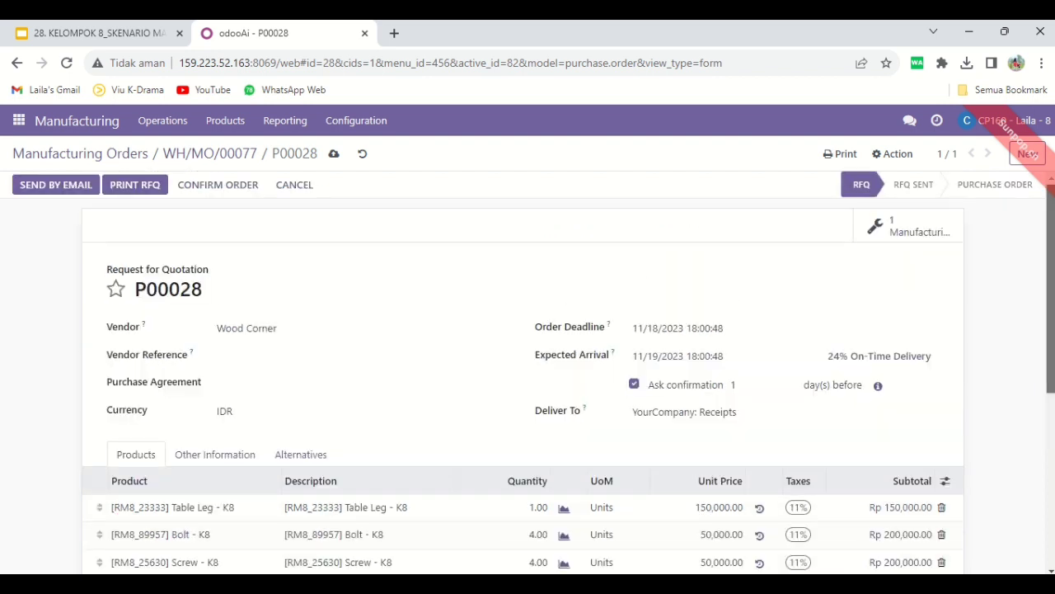
click(335, 156)
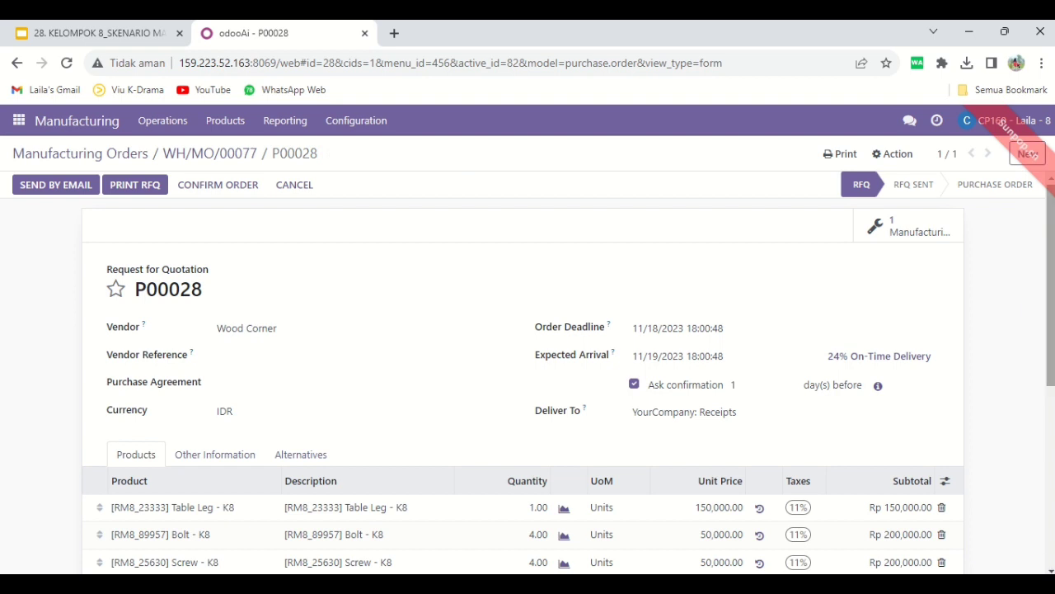
Review the product lines of the Wood Corner quotation and print it as a Request for Quotation document
scroll(528, 371, down, 5)
scroll(527, 371, up, 4)
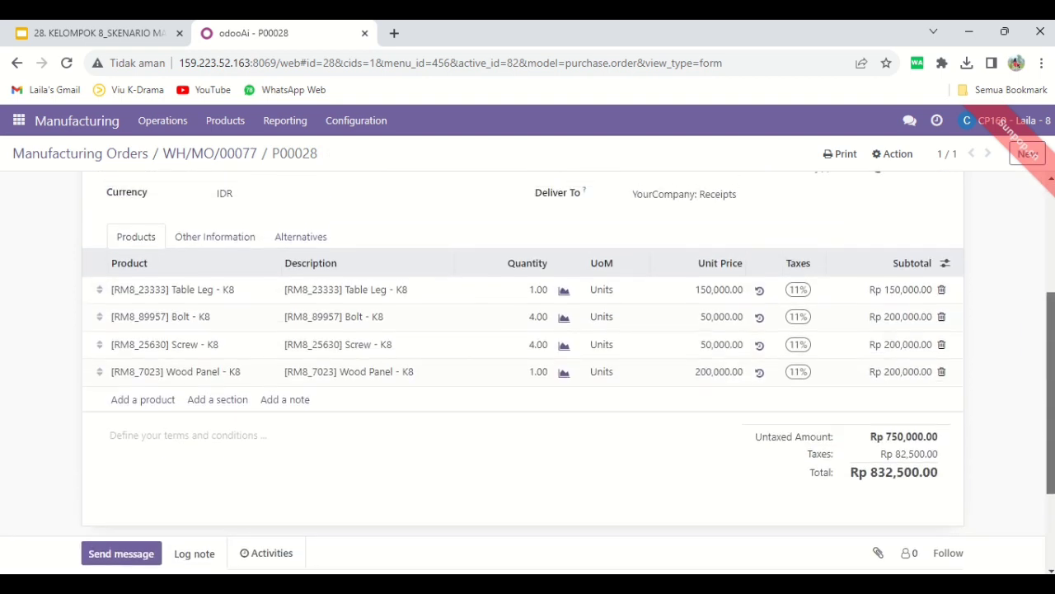
scroll(528, 371, up, 2)
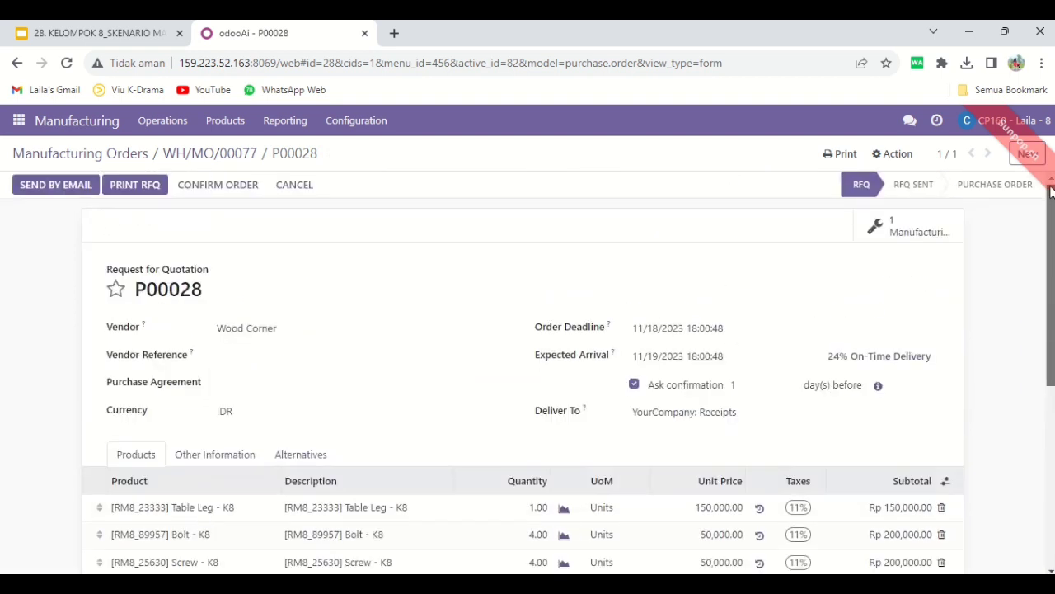
click(842, 155)
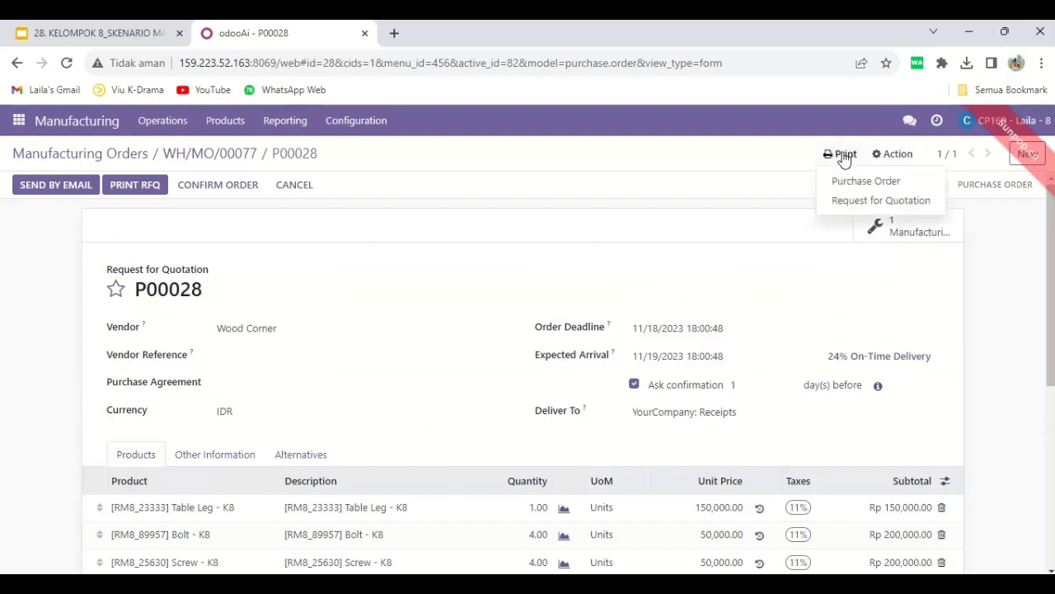
click(869, 202)
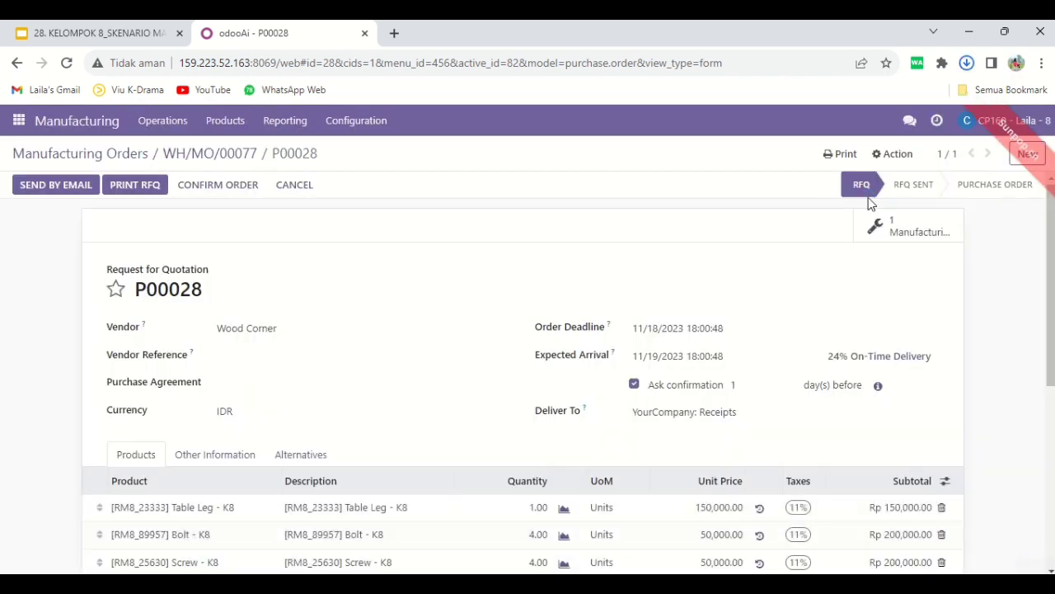
Return to the Table - K8 manufacturing order and print its order document
click(231, 159)
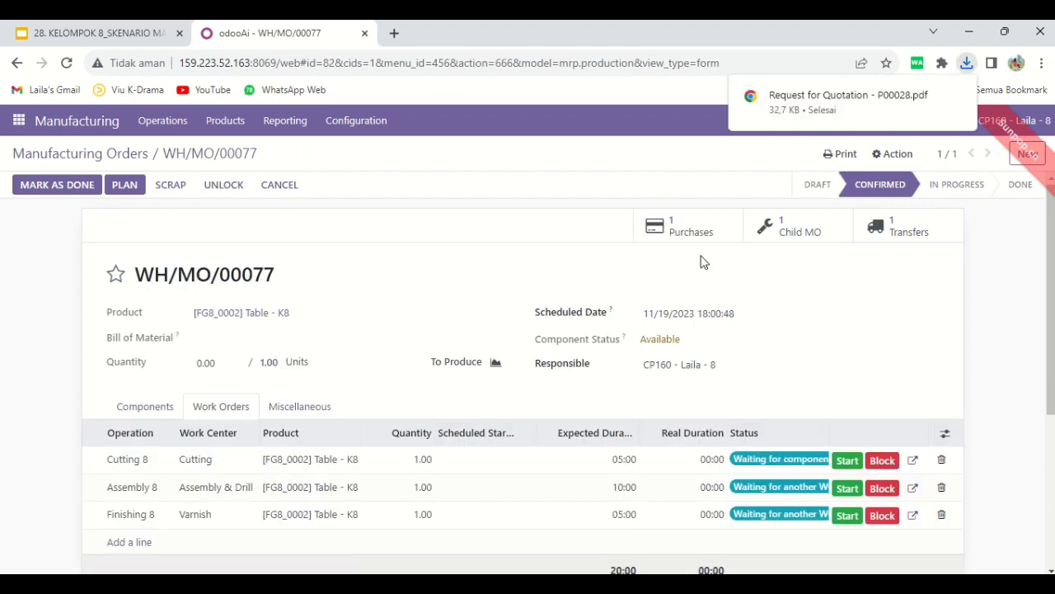
click(854, 162)
click(870, 181)
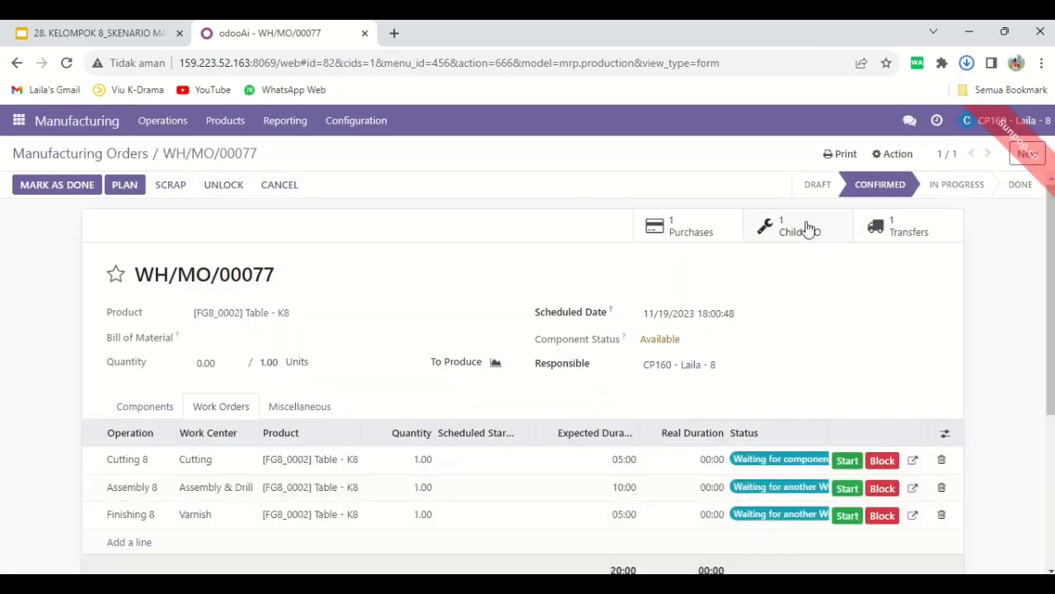
Open the child manufacturing order for Table Top - K8 and print its order document
click(798, 228)
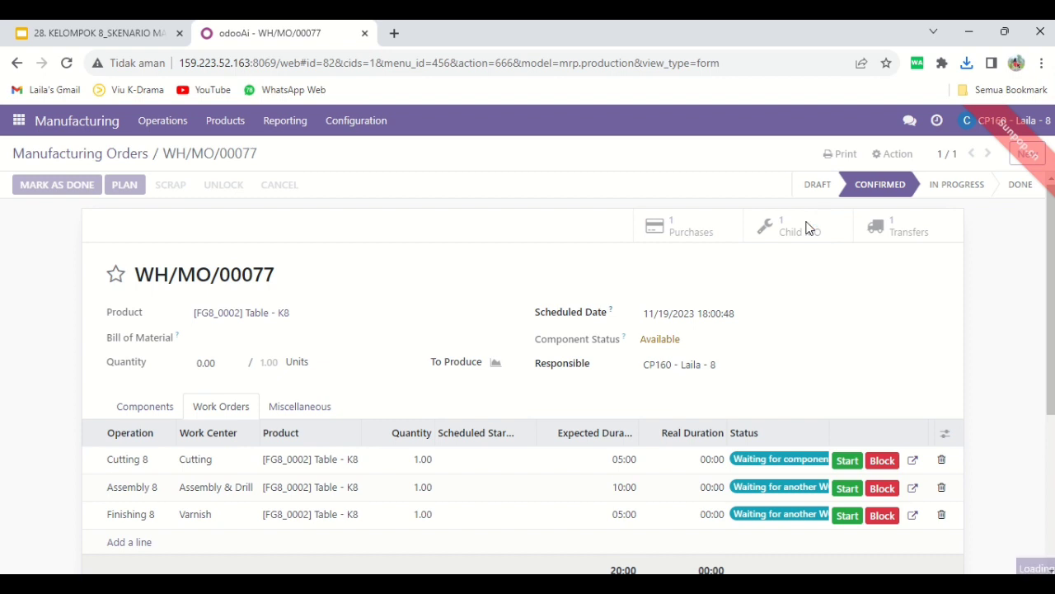
click(844, 154)
click(846, 188)
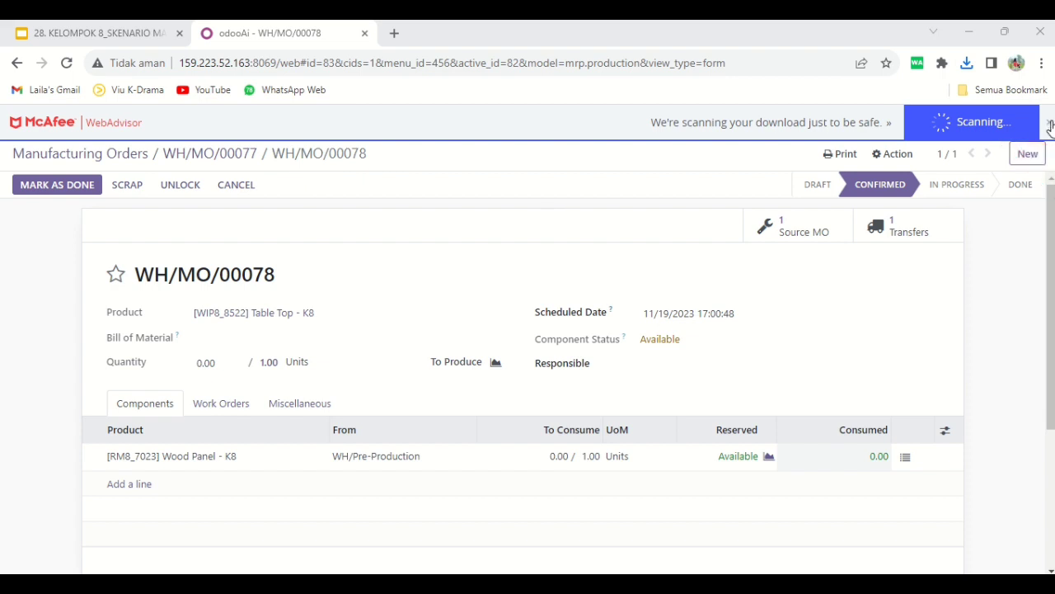
click(973, 125)
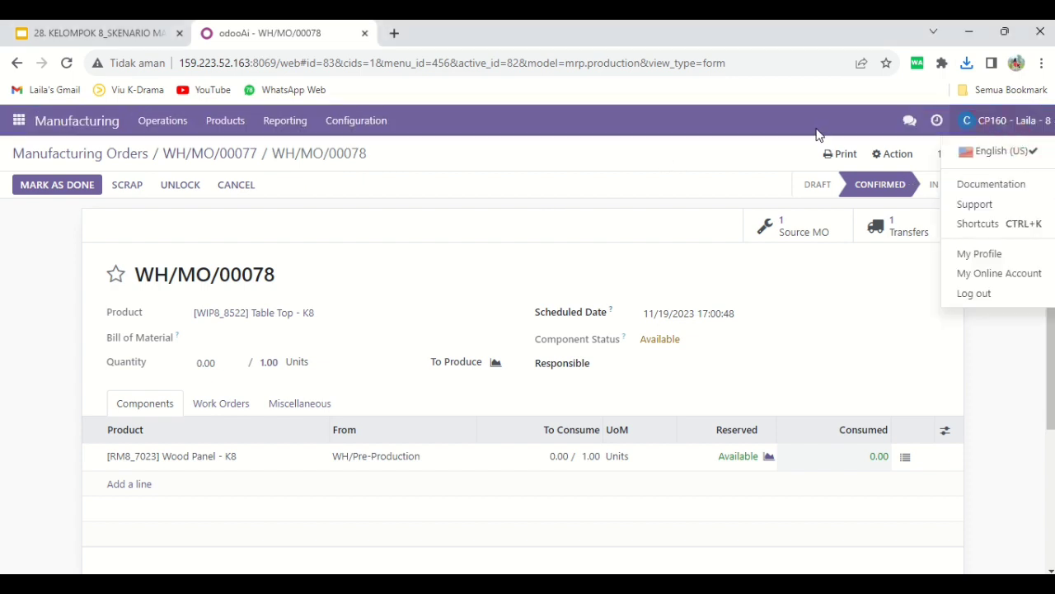
Send the message "Halo, tolong validasi RFQ dengan dokumen MO berikut :" to the group 8 contact's direct conversation in Discuss
click(18, 120)
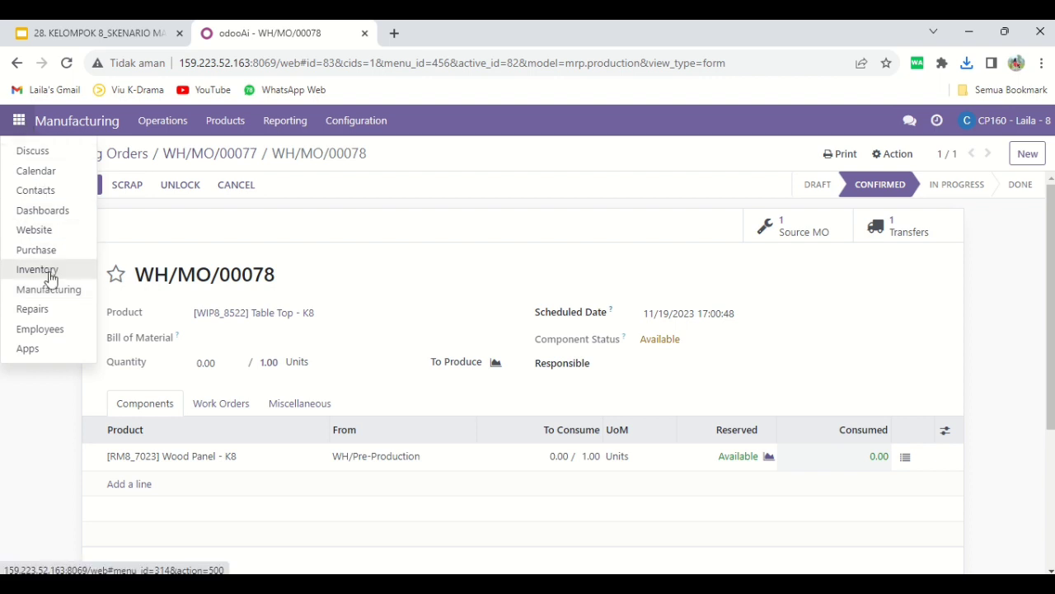
click(63, 153)
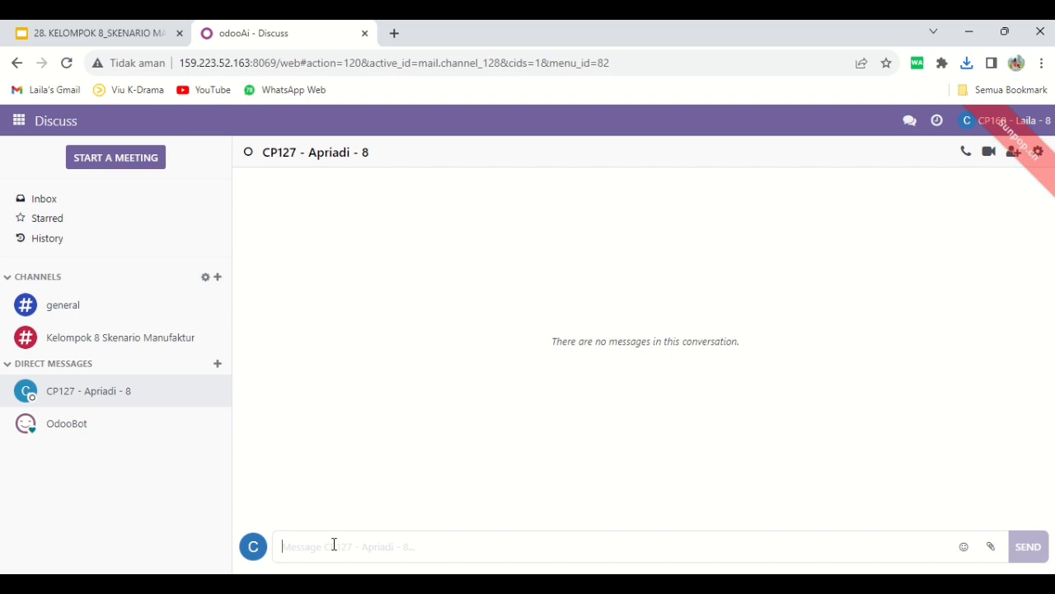
text(Halo, tolo)
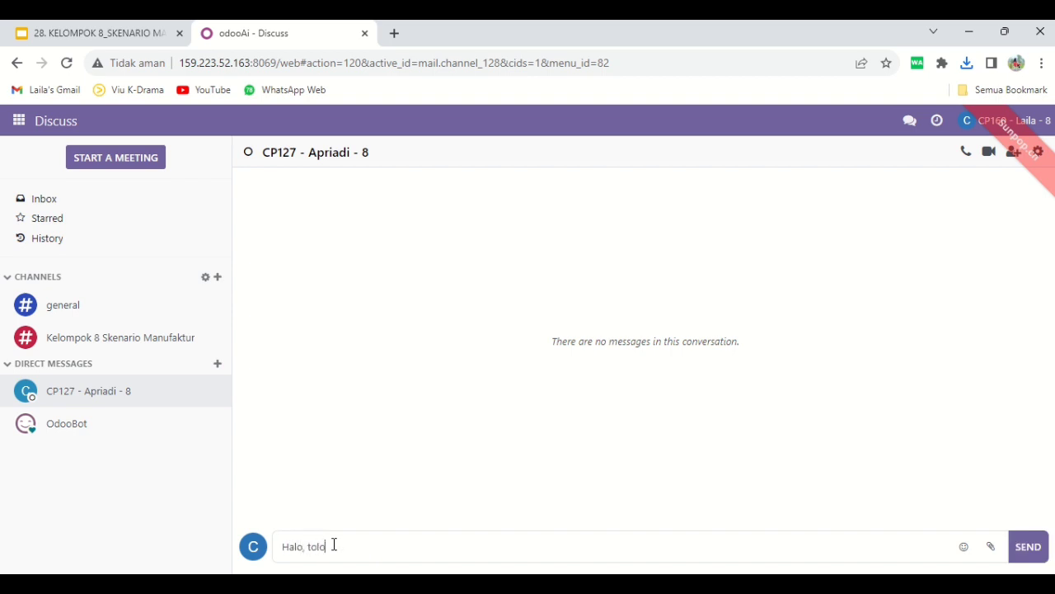
text(ng validasi RFQ dengan dokum)
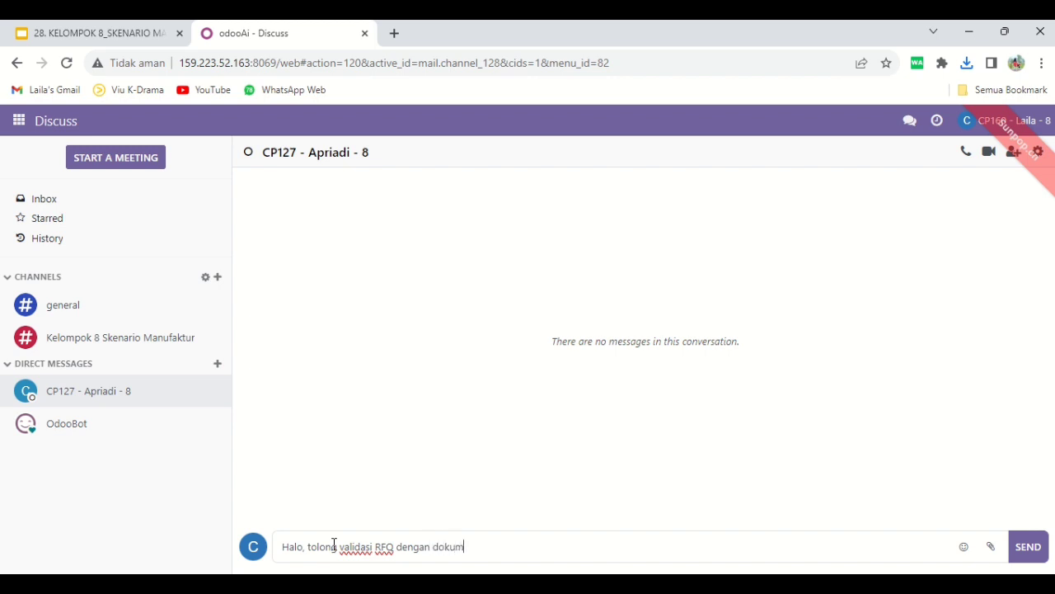
text(en MO berikut :)
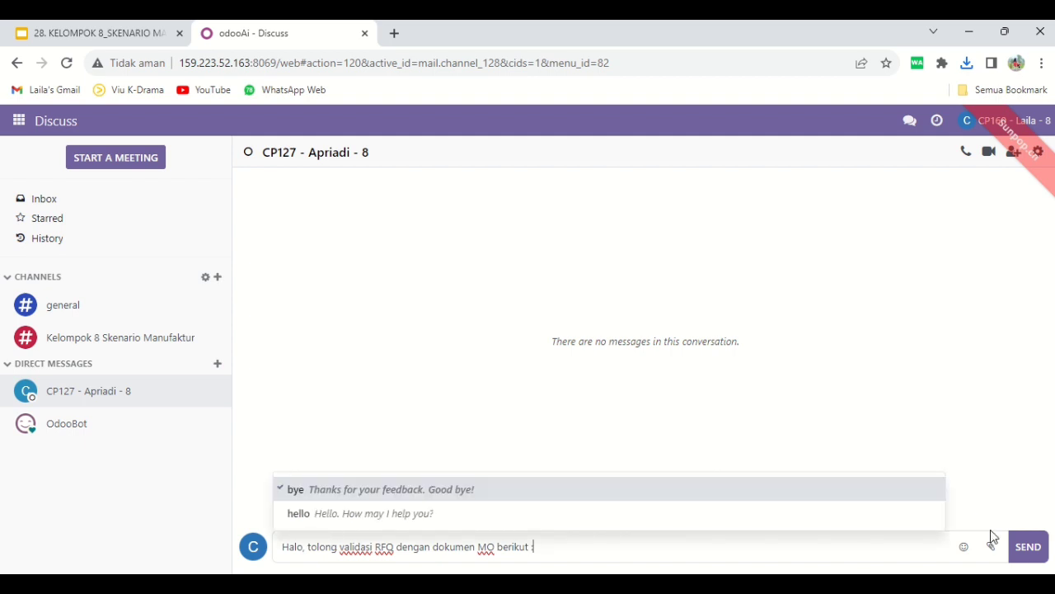
click(1022, 550)
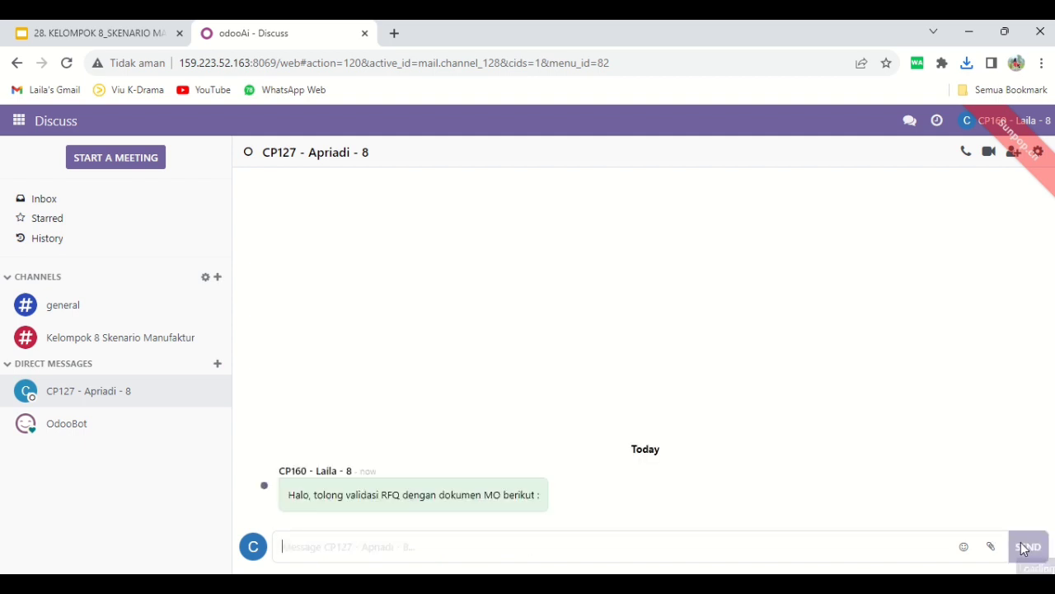
Attach the newly printed request for quotation and both production order PDFs to the validation conversation and send them
click(992, 547)
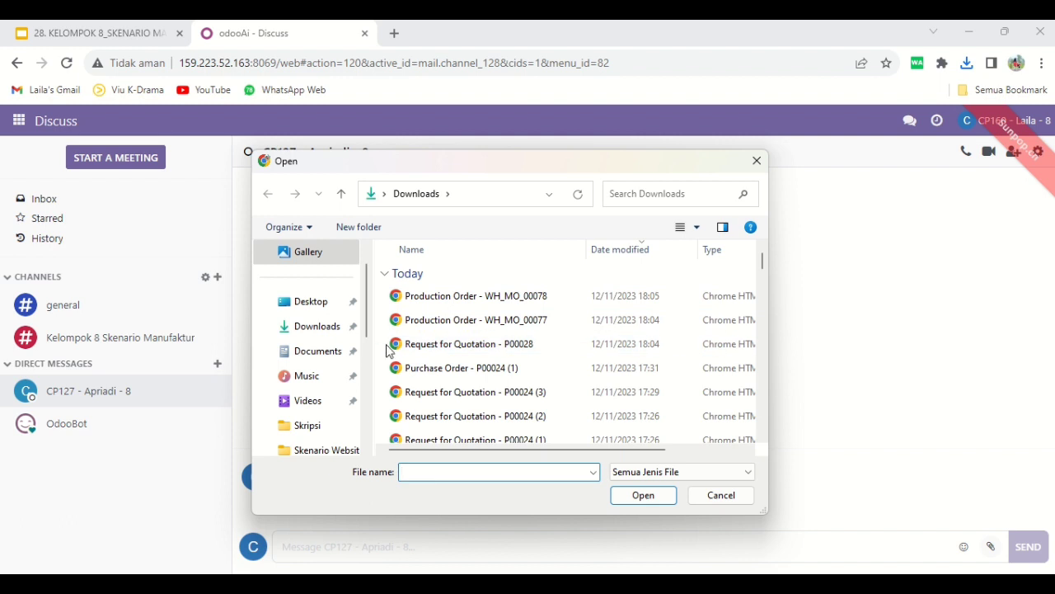
drag(391, 349, 389, 298)
click(643, 496)
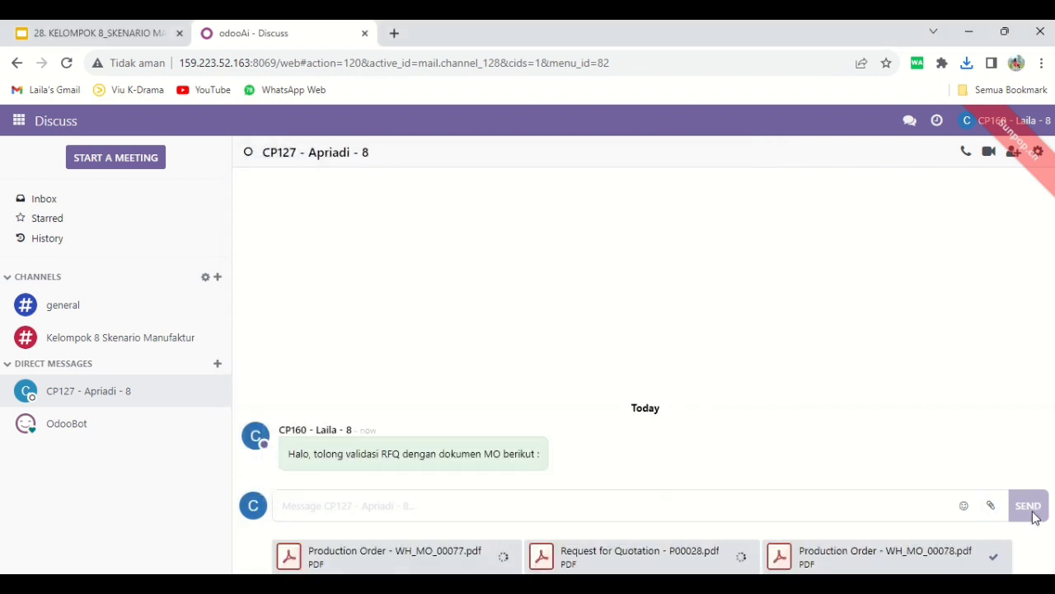
click(1029, 506)
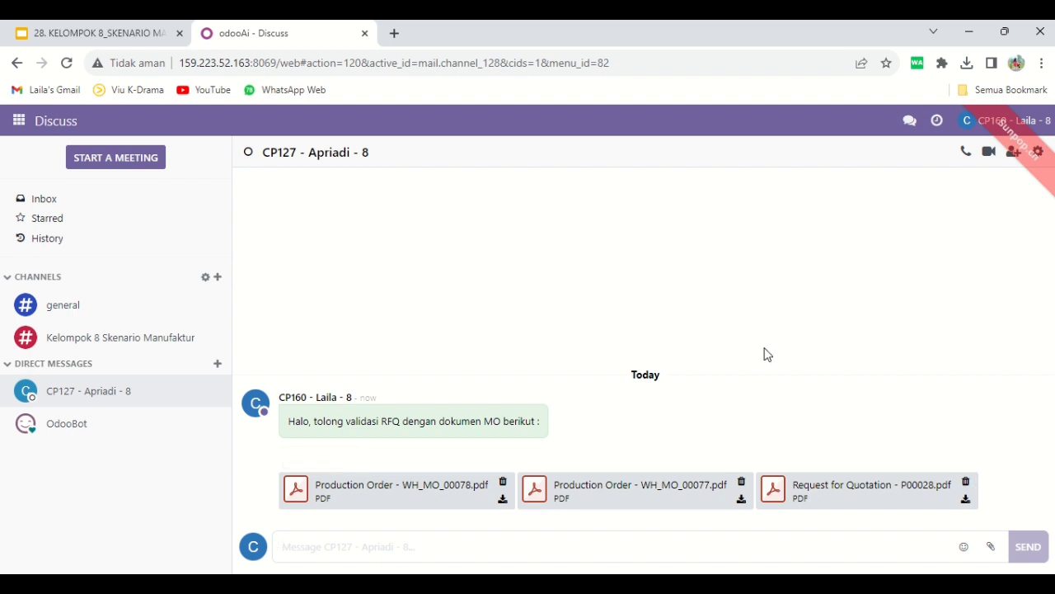
Compare the product lines of the received request for quotation PDF with the components in the Table - K8 and Table Top - K8 production order PDFs
mouse_move(549, 26)
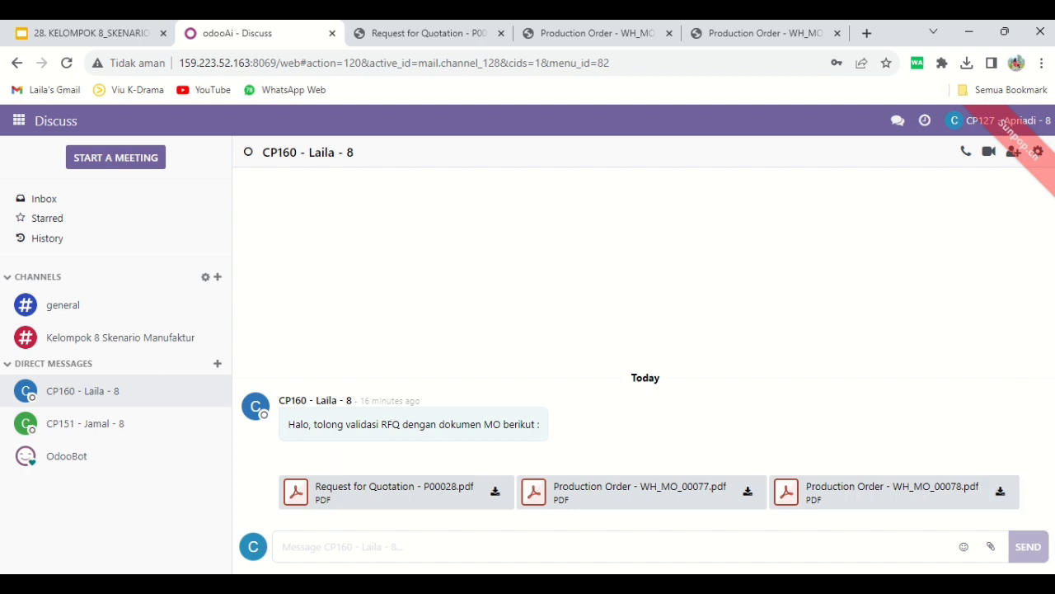
click(429, 33)
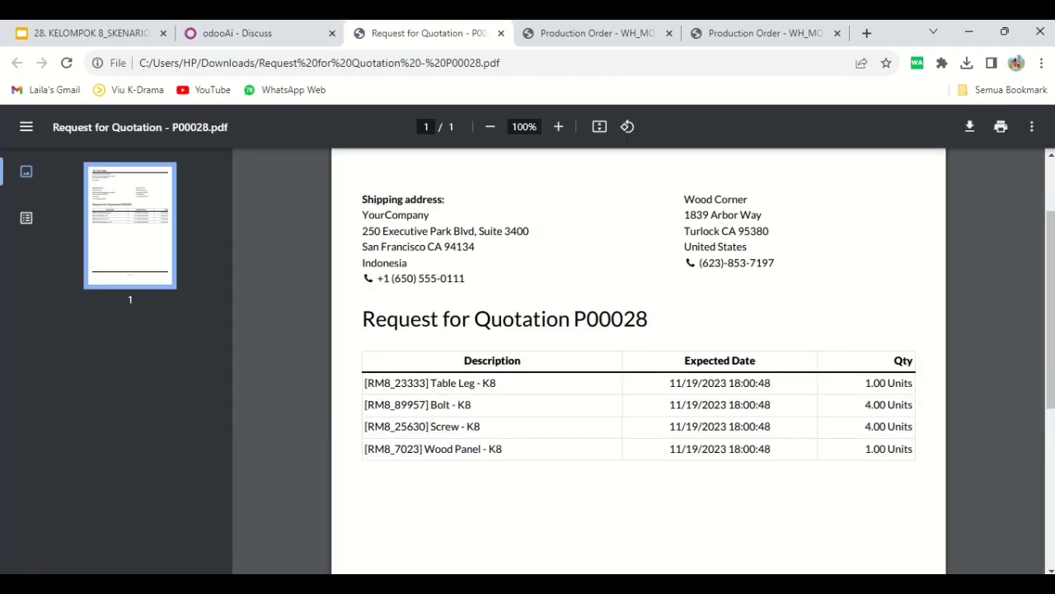
click(595, 33)
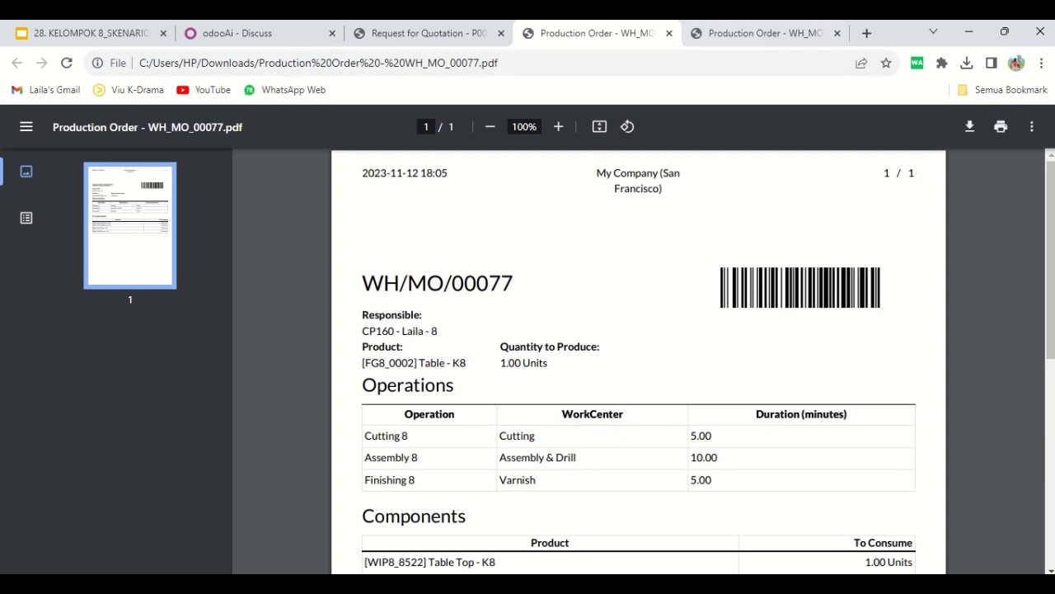
click(763, 34)
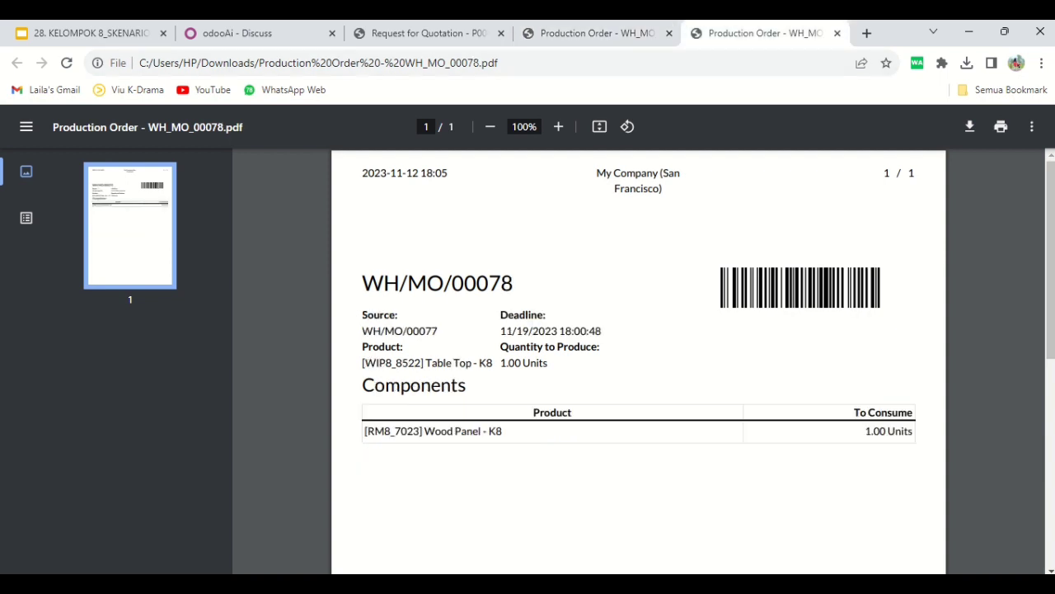
click(596, 33)
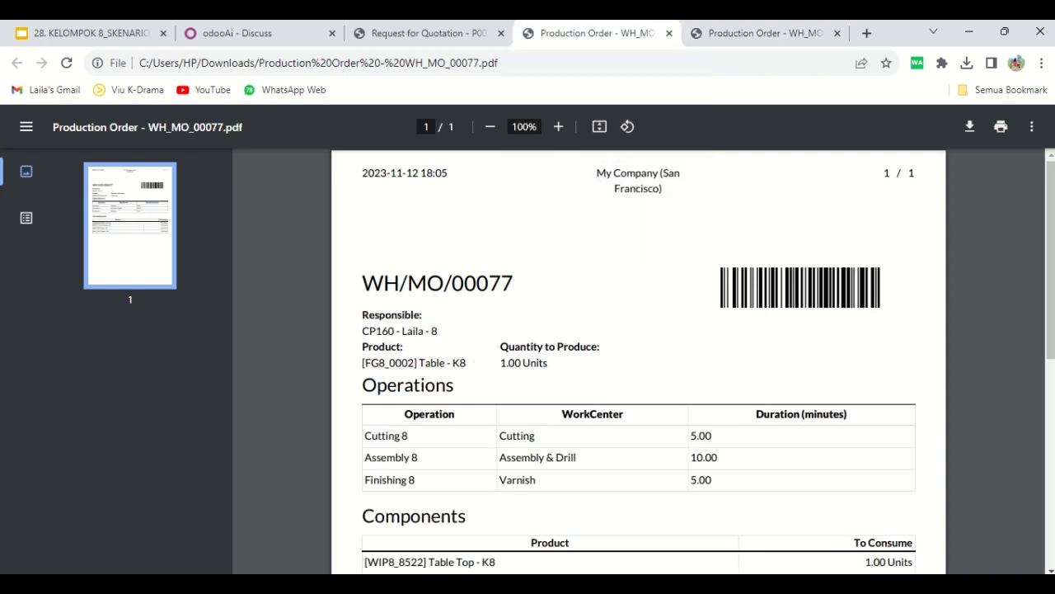
drag(1051, 248, 1051, 296)
click(429, 34)
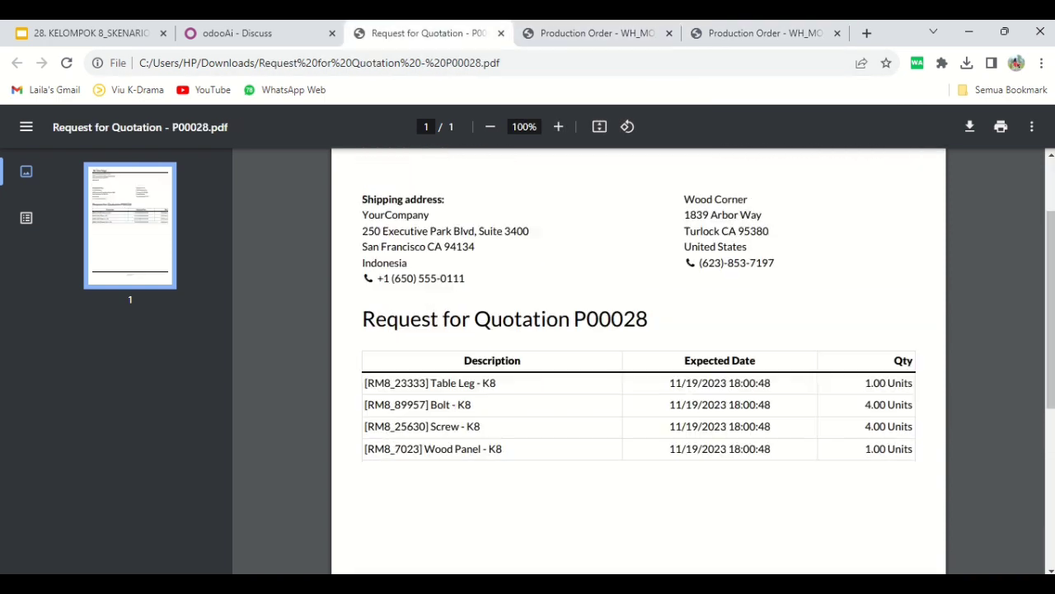
Sort the requests for quotation in Purchase by newest reference and open the Wood Corner quotation linked to the Table - K8 manufacturing order
click(248, 34)
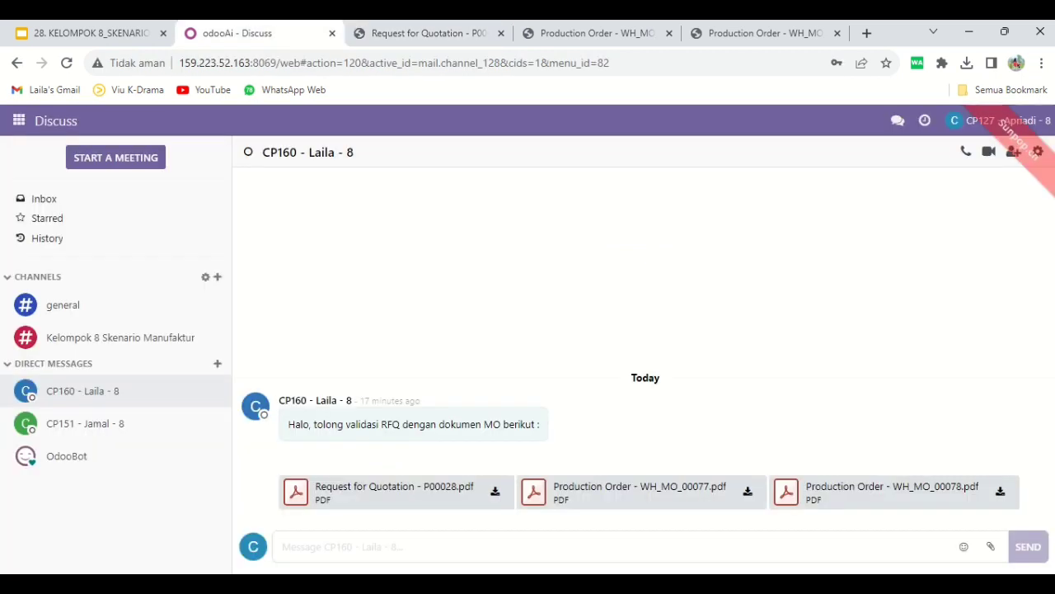
click(18, 120)
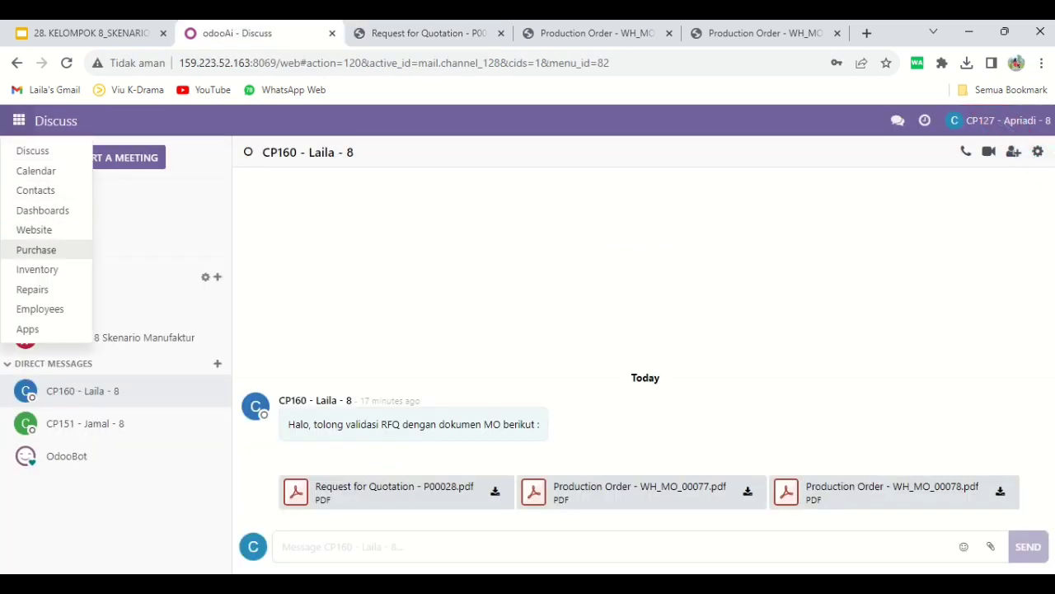
click(36, 249)
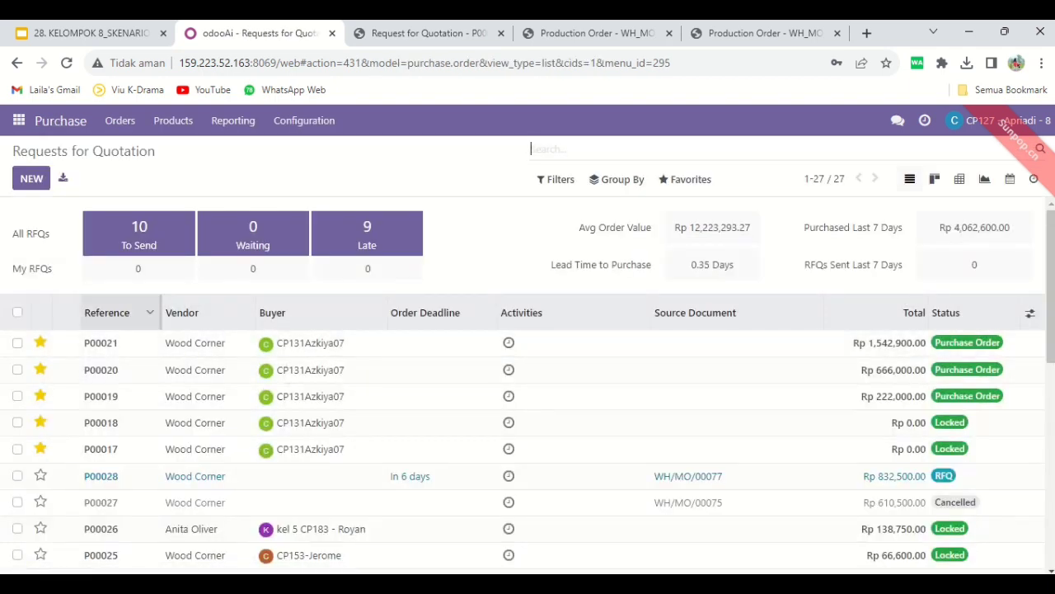
click(107, 313)
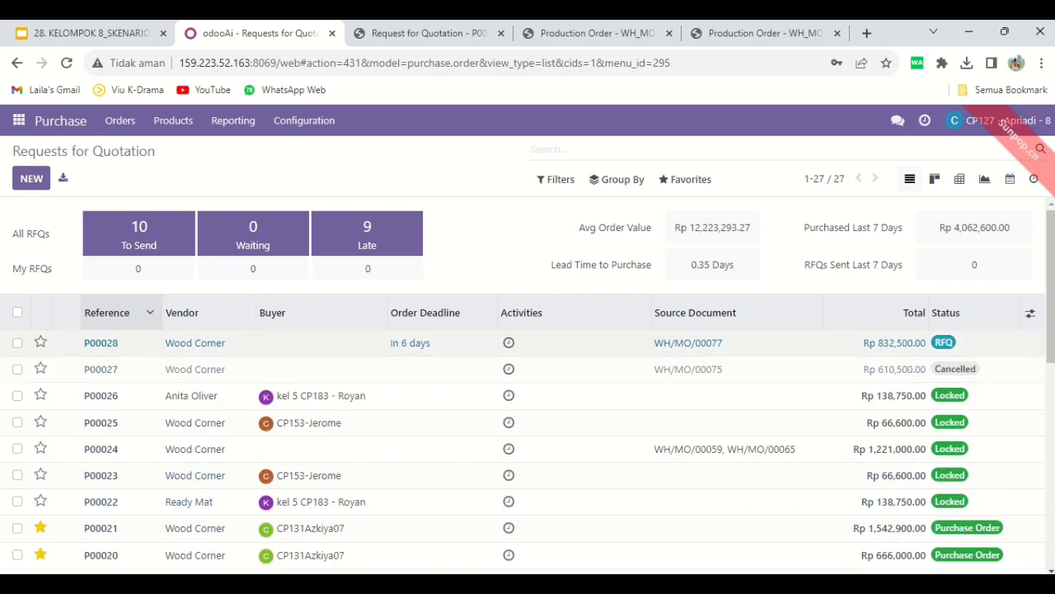
click(210, 343)
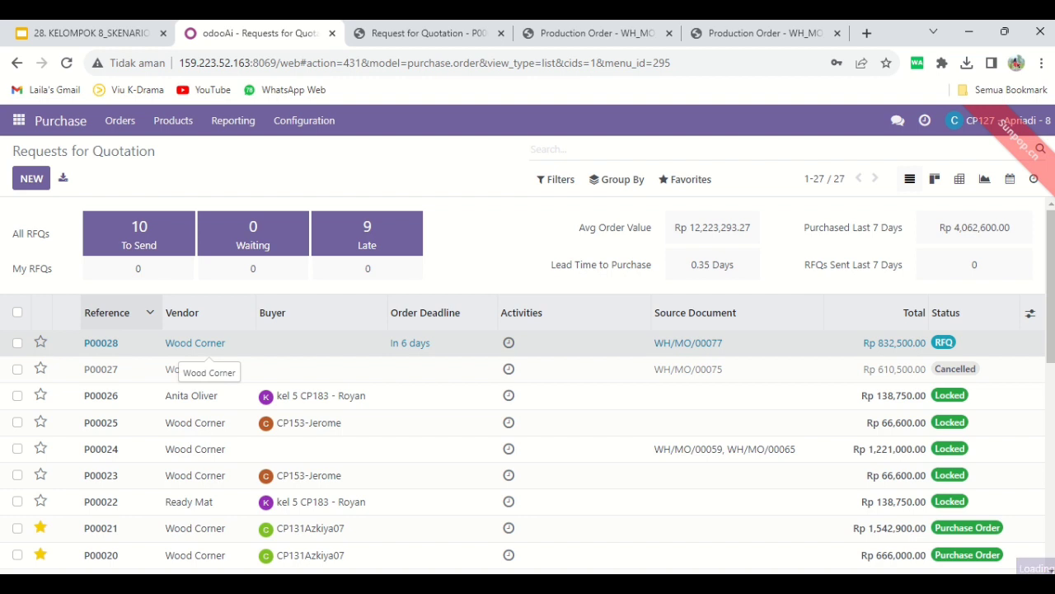
double_click(210, 343)
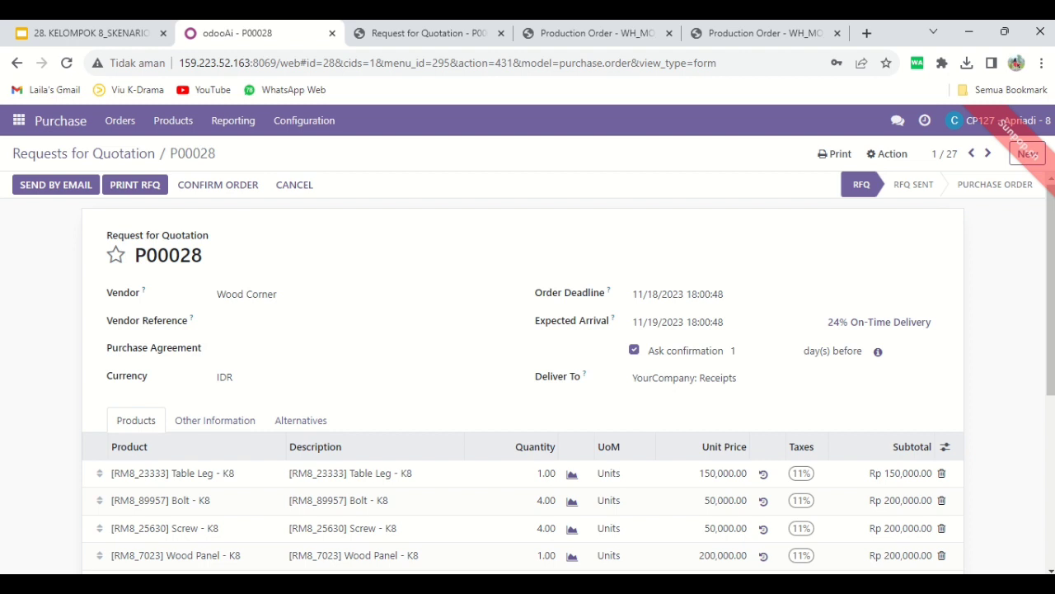
Confirm the checked Wood Corner quotation as an order and print its Purchase Order document
scroll(527, 412, down, 3)
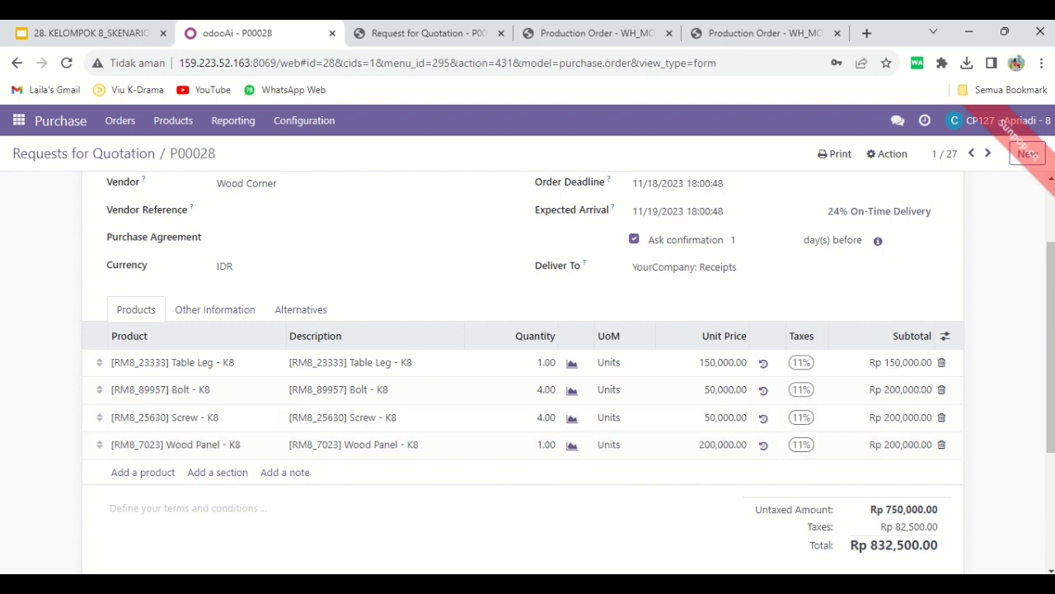
scroll(528, 371, up, 3)
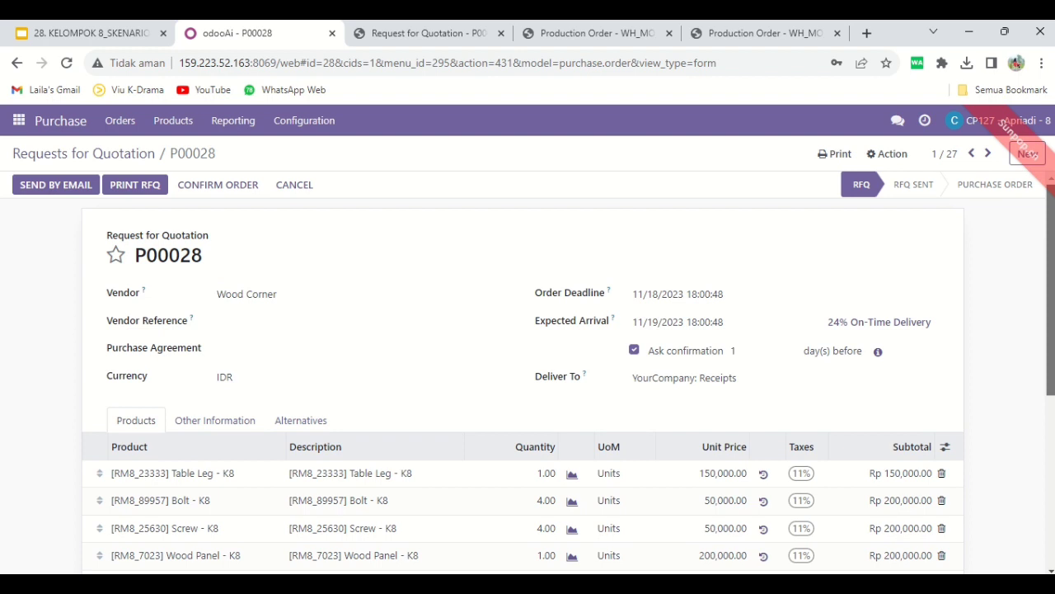
click(218, 184)
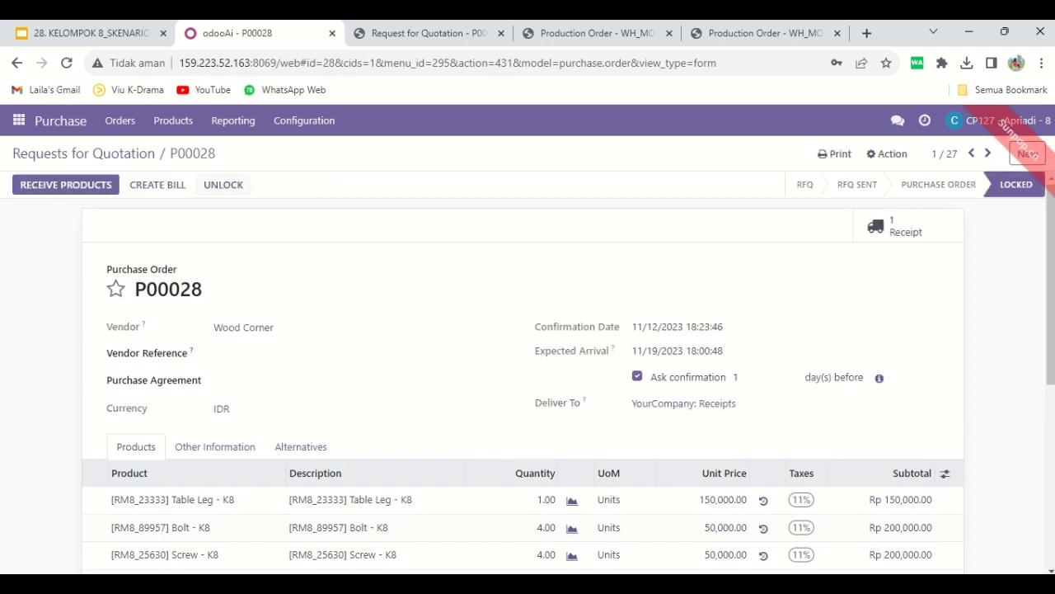
click(835, 153)
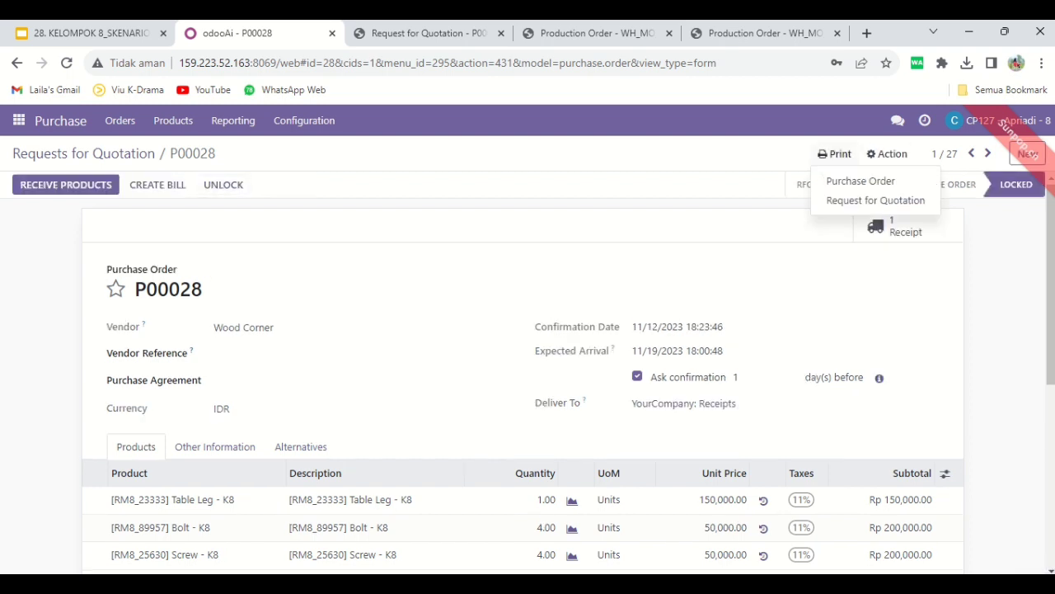
click(861, 180)
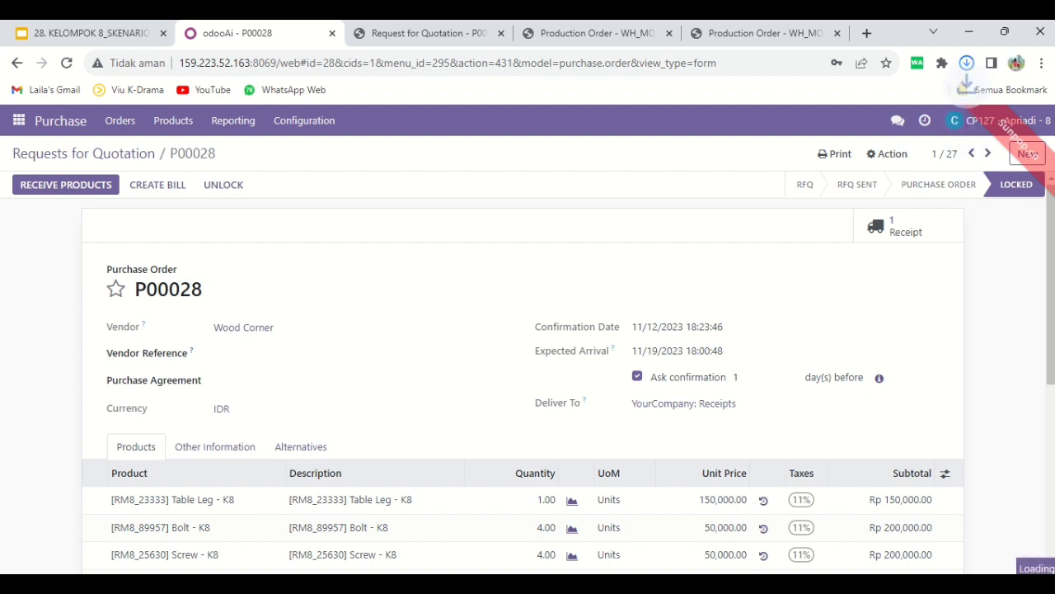
Send "Tlong terima produk berdasarkan PO dibawah ini" in Discuss to the group 8 contact who handled the previous product receipt
click(19, 120)
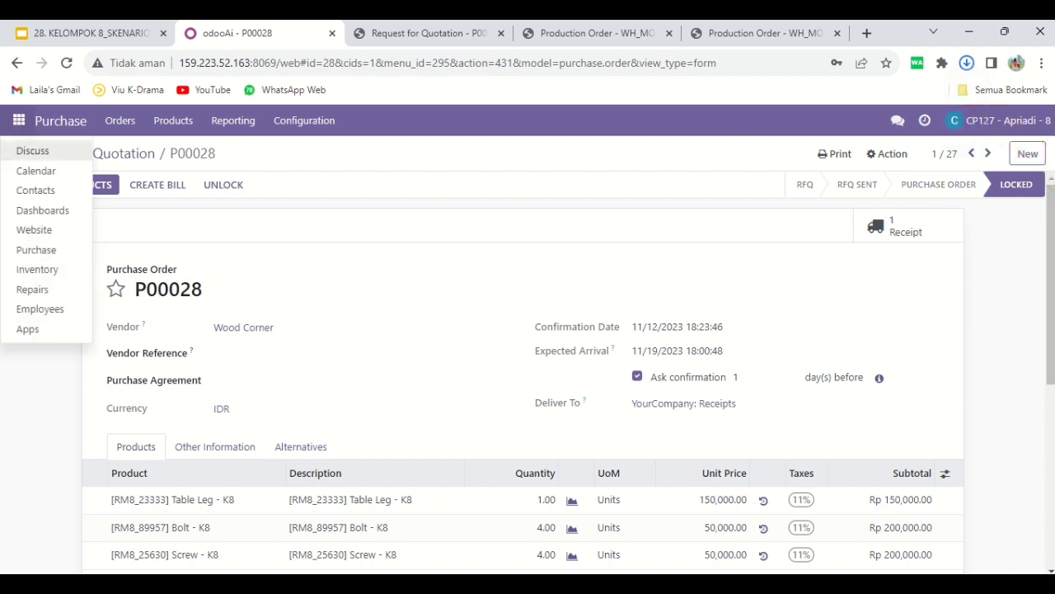
click(33, 150)
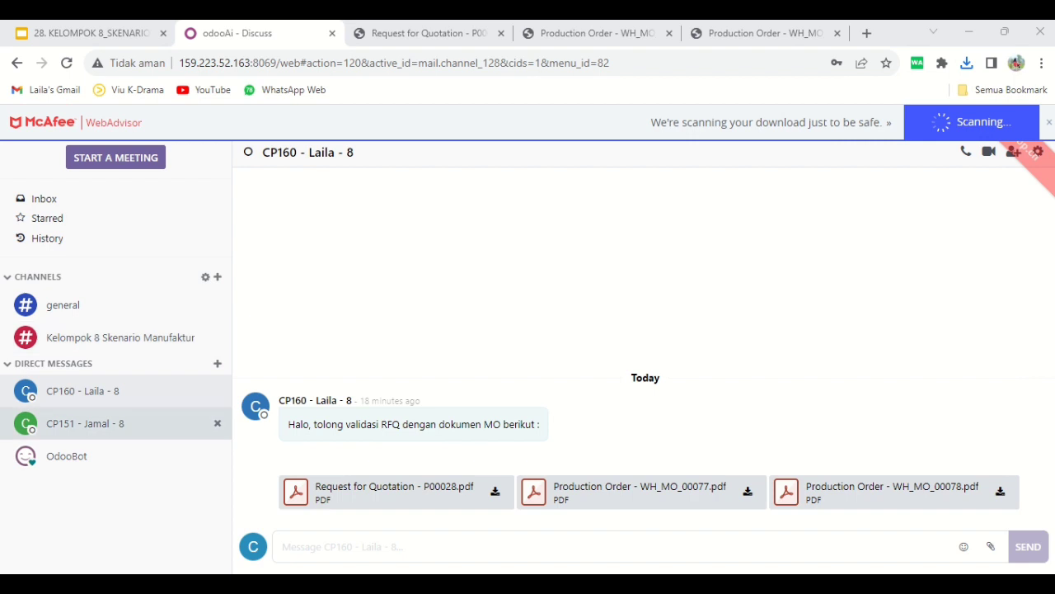
click(86, 423)
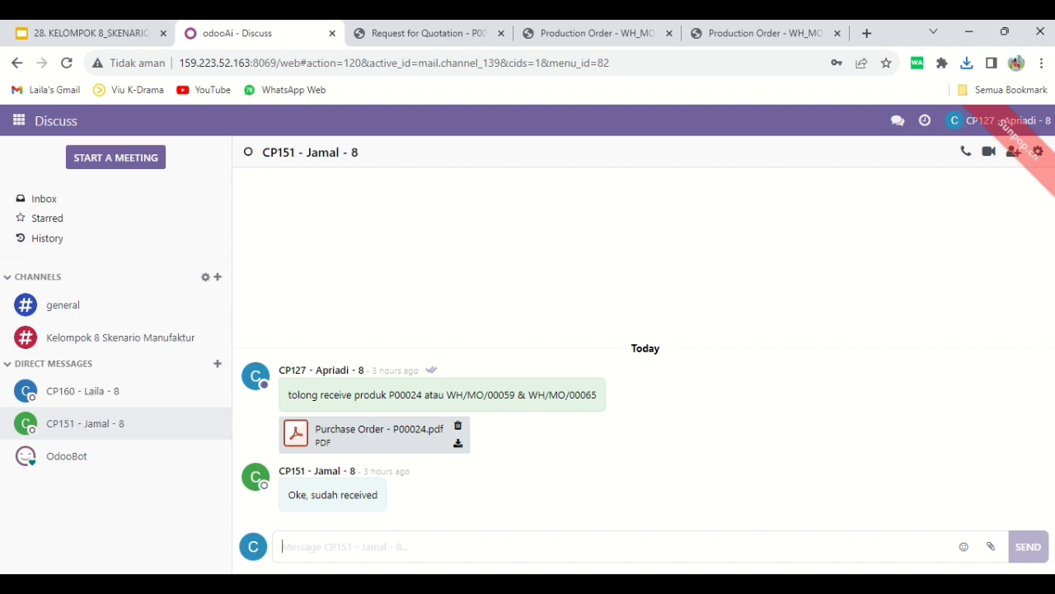
text(Tlong terima produk berdasarkan )
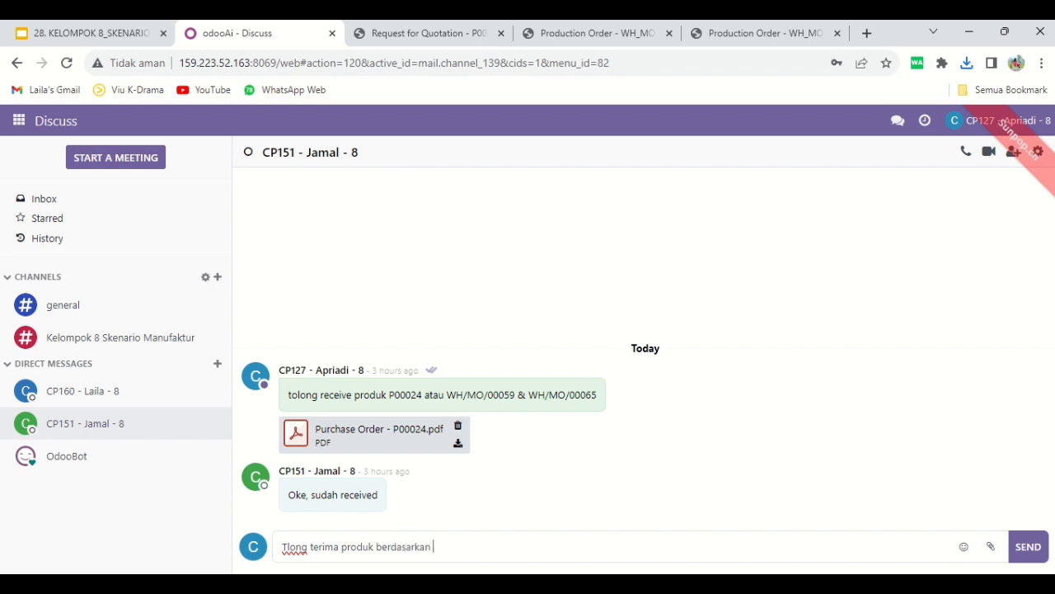
text(PO dibawah ini)
key(Return)
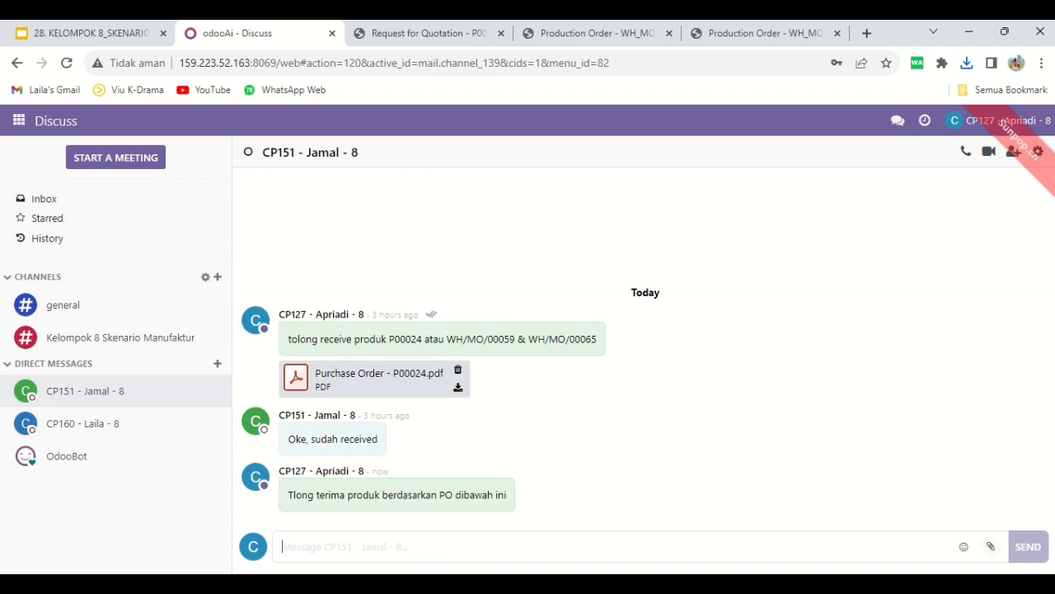
Attach the newly printed Wood Corner purchase order PDF to the product receipt conversation and send it
click(991, 546)
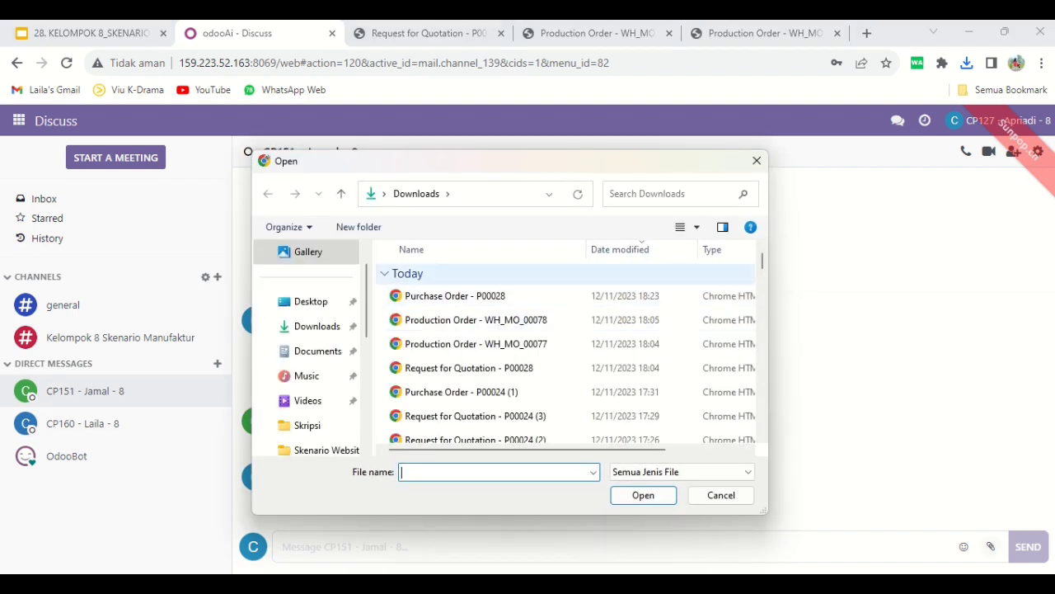
click(455, 296)
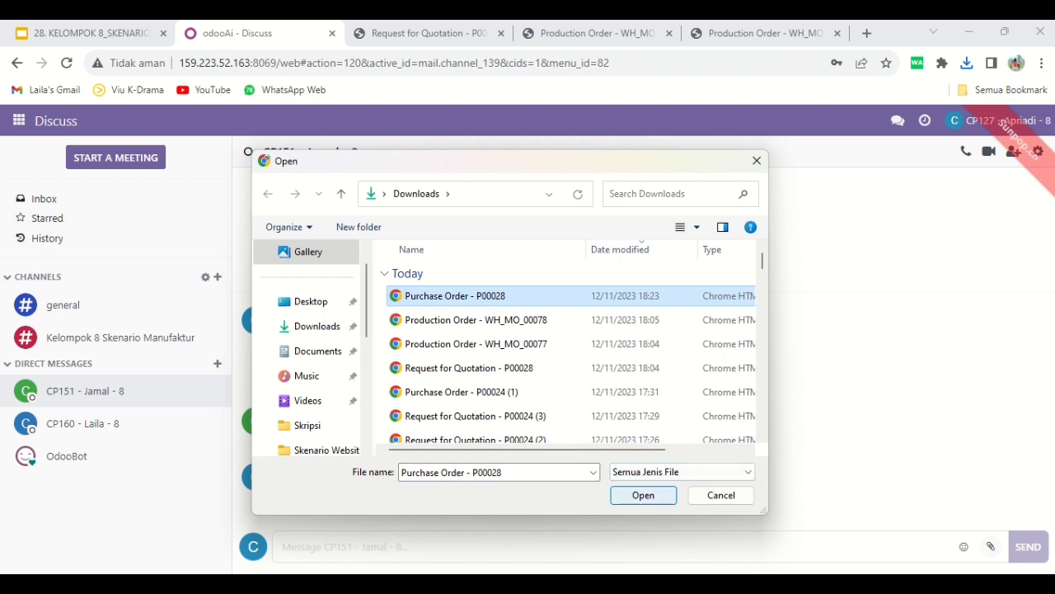
click(643, 495)
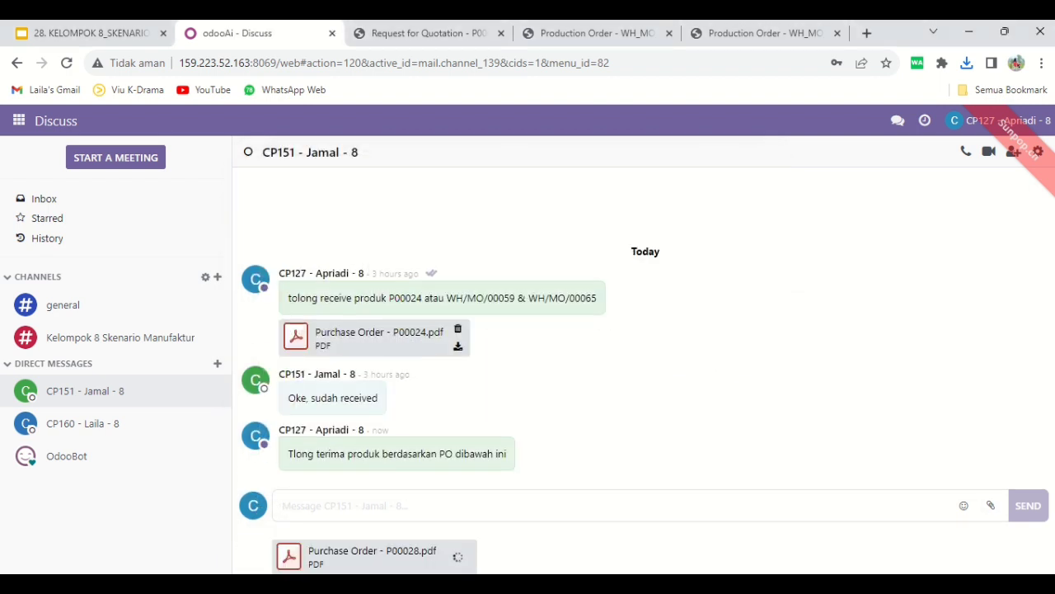
click(1028, 506)
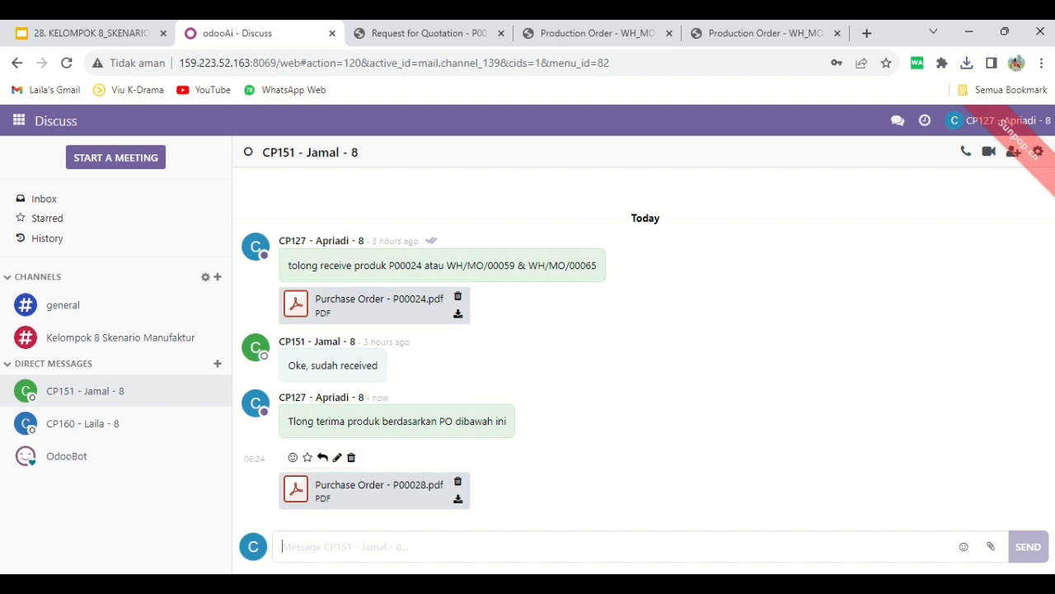
Send "ini adalah produk yang akan diproduksi manufaktur" as a follow-up message in the product receipt conversation
text(ini)
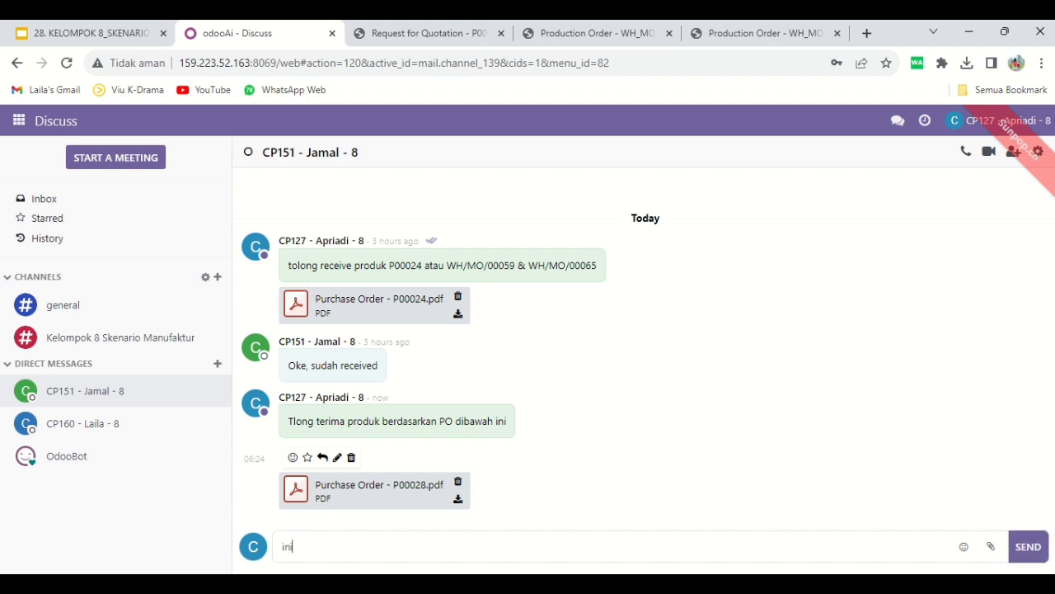
text( adalah produk yang akan di)
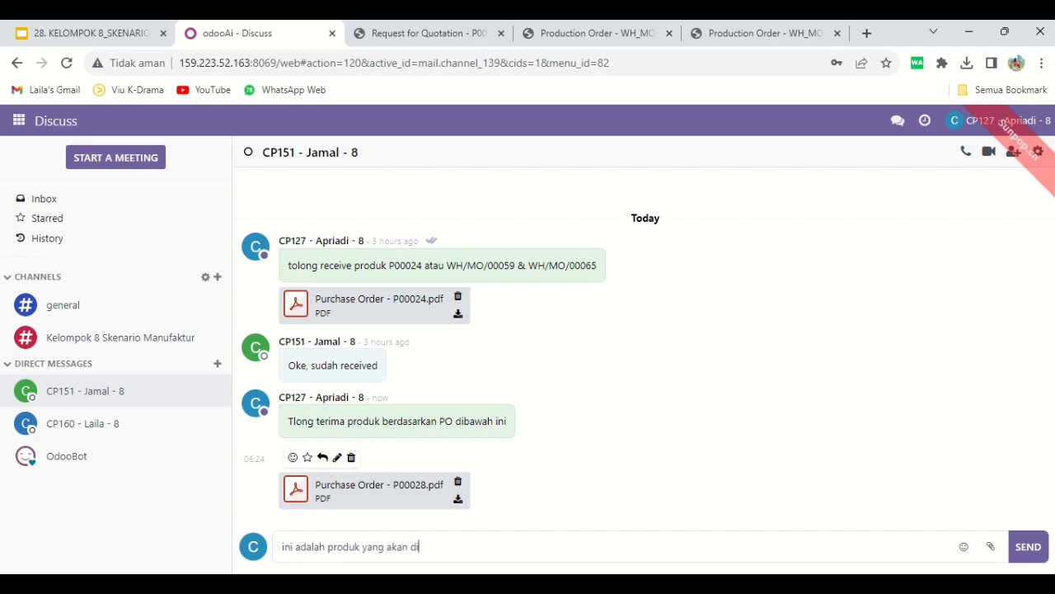
text(produksi manufaktu)
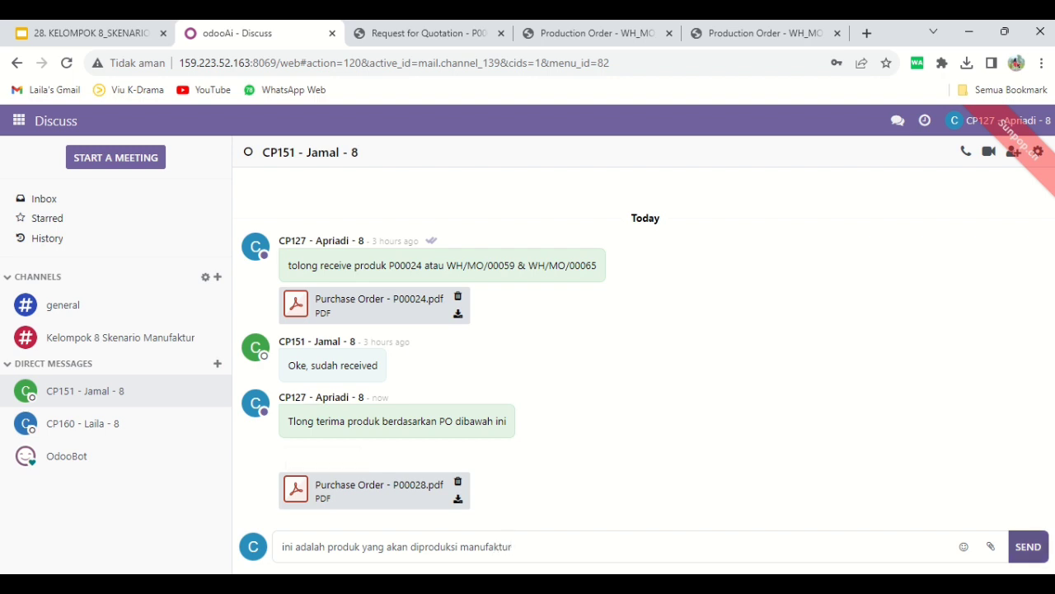
text(r)
key(Return)
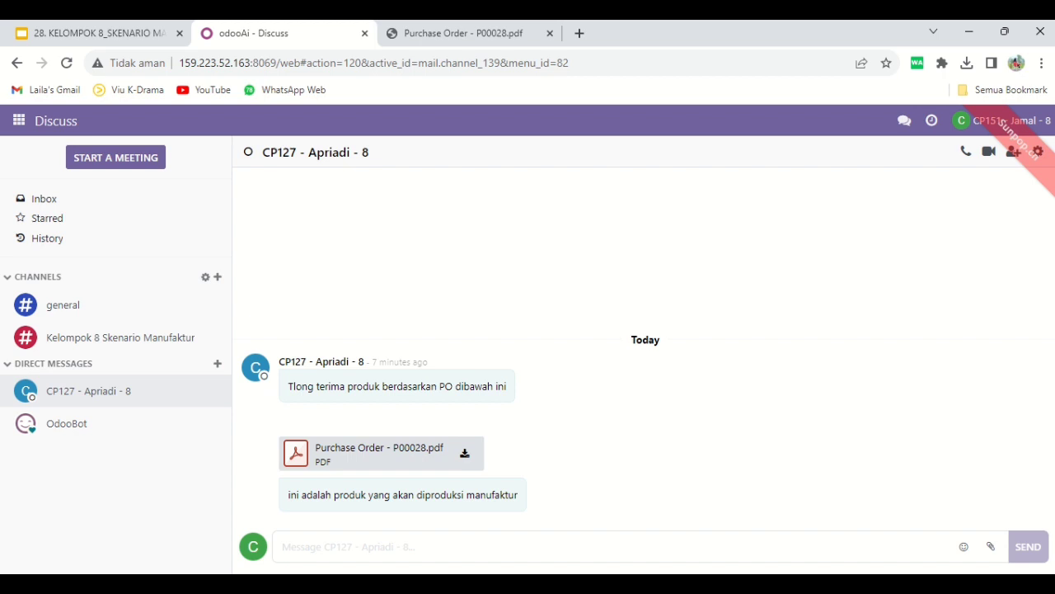
Review the vendor, products and quantities in the open purchase order PDF, and return to the Discuss conversation
click(470, 33)
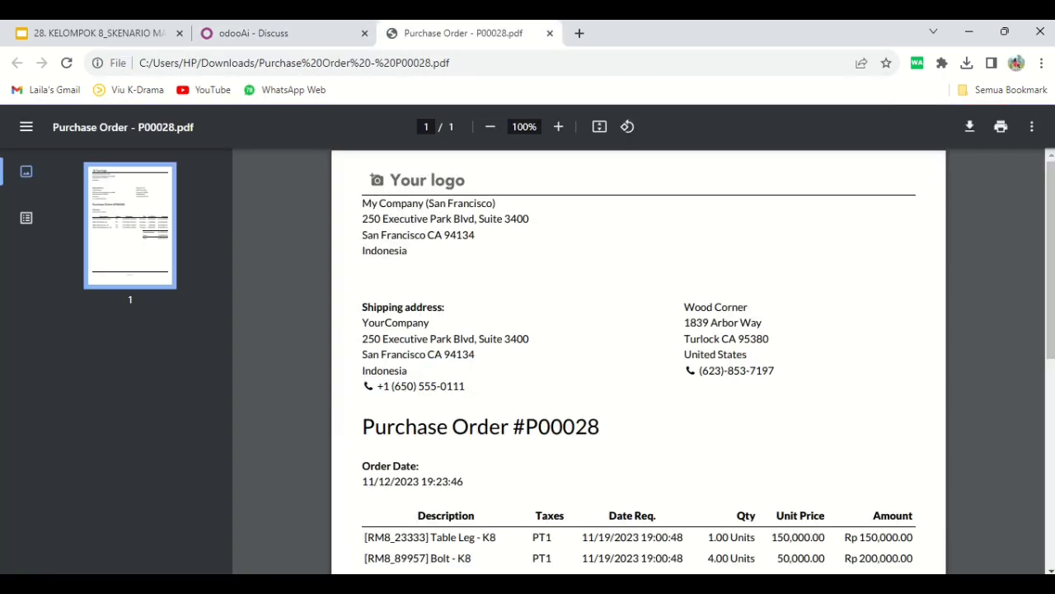
scroll(638, 363, down, 4)
scroll(638, 363, up, 2)
scroll(639, 363, up, 1)
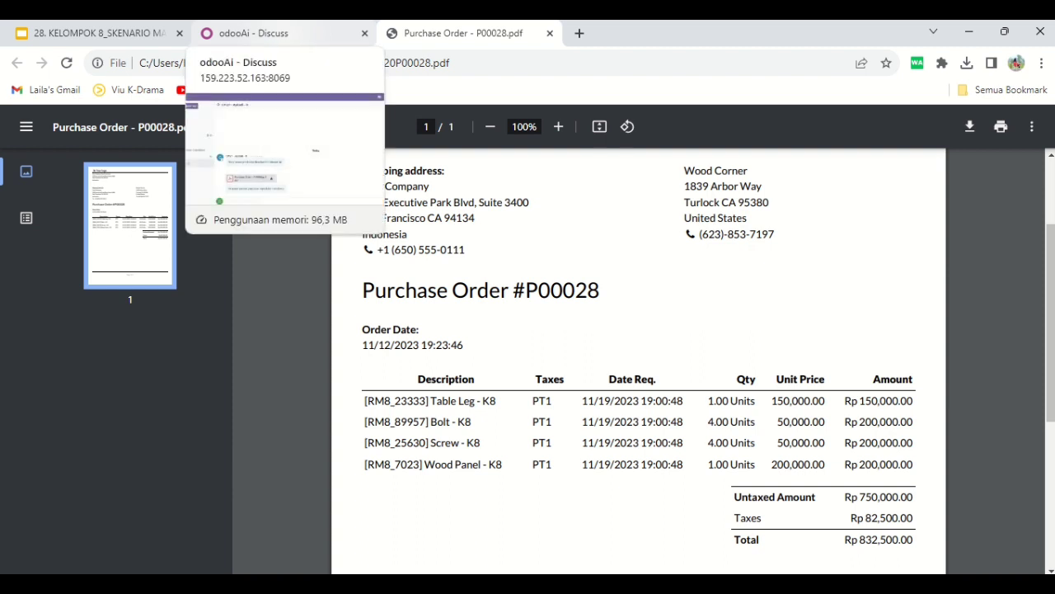
click(256, 33)
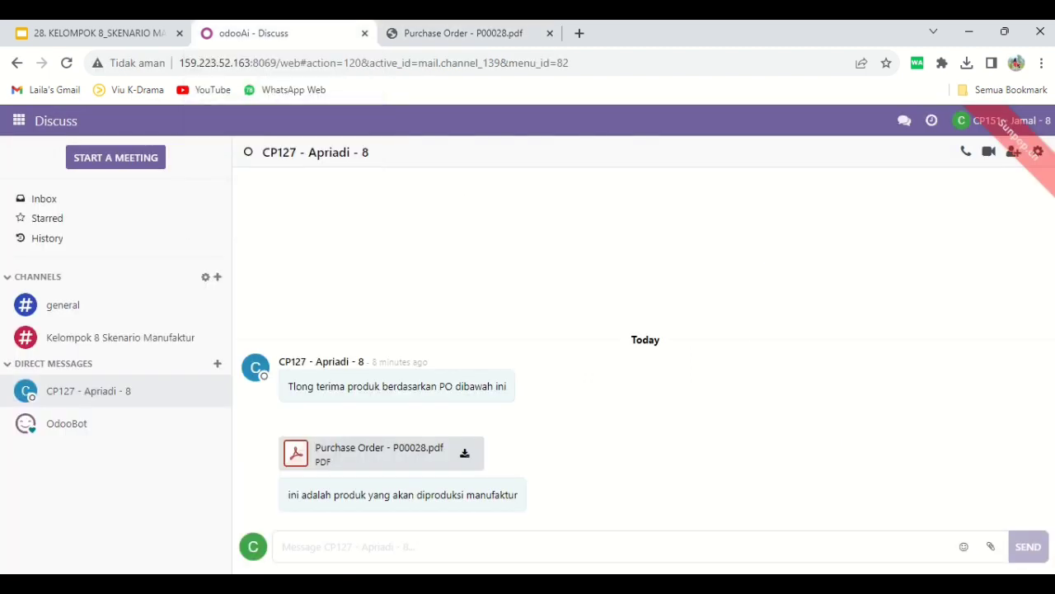
List the Inventory receipts by newest reference and open the Wood Corner receipt linked to the received purchase order
click(18, 120)
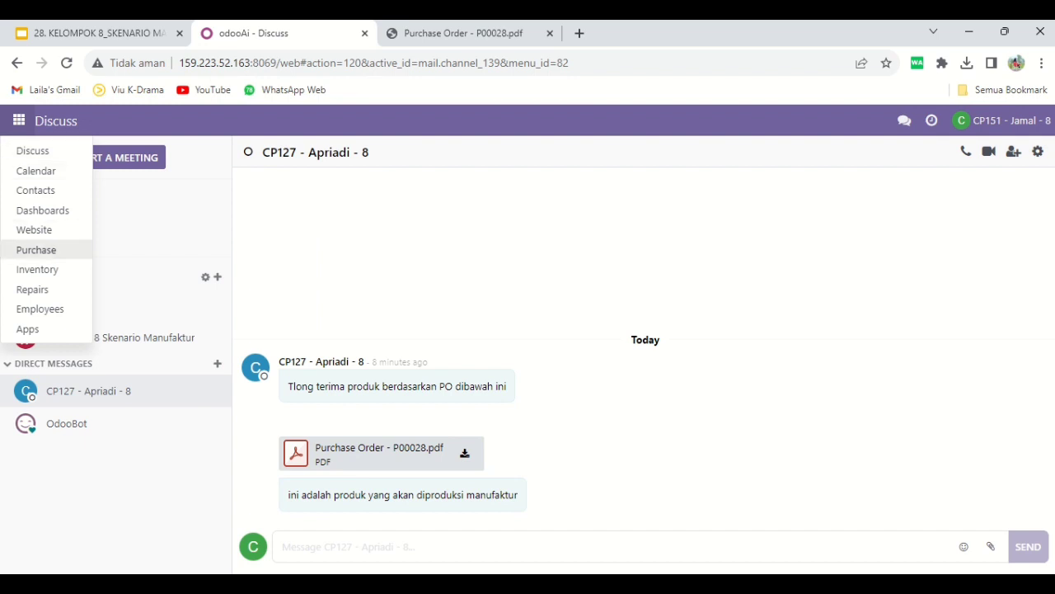
click(37, 269)
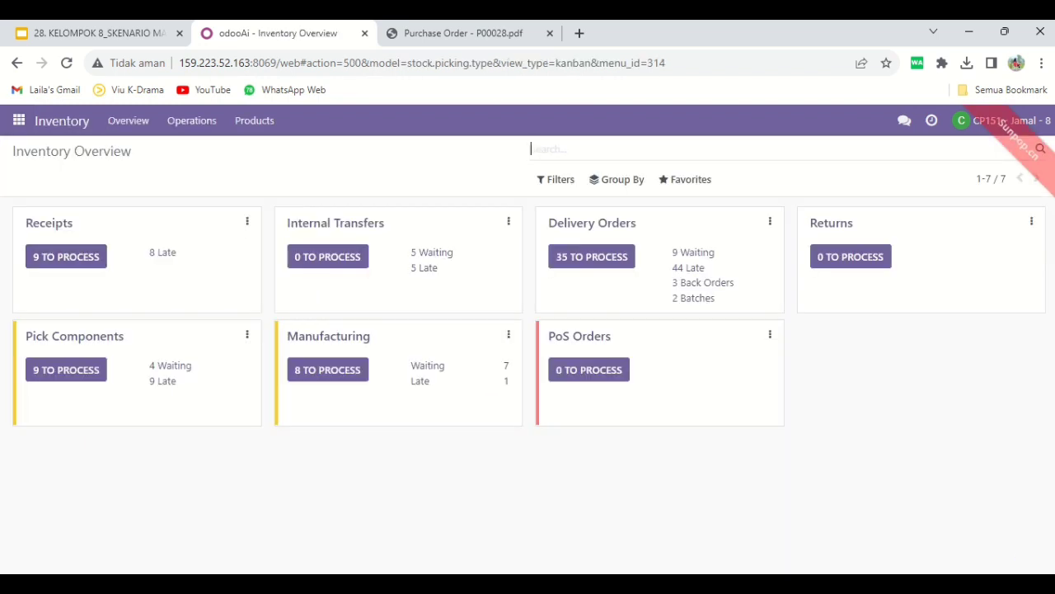
click(48, 223)
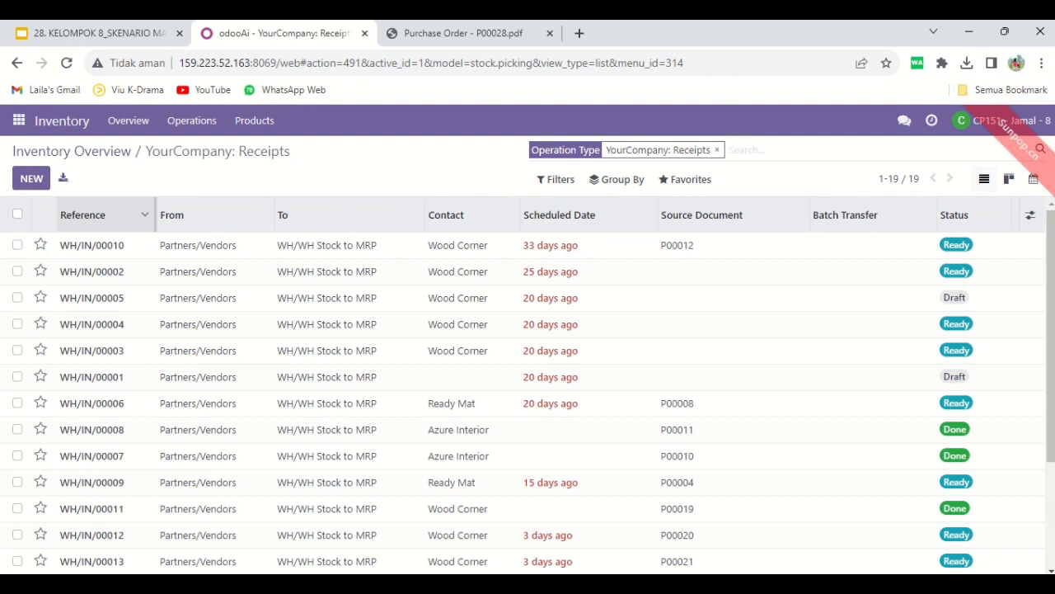
click(82, 214)
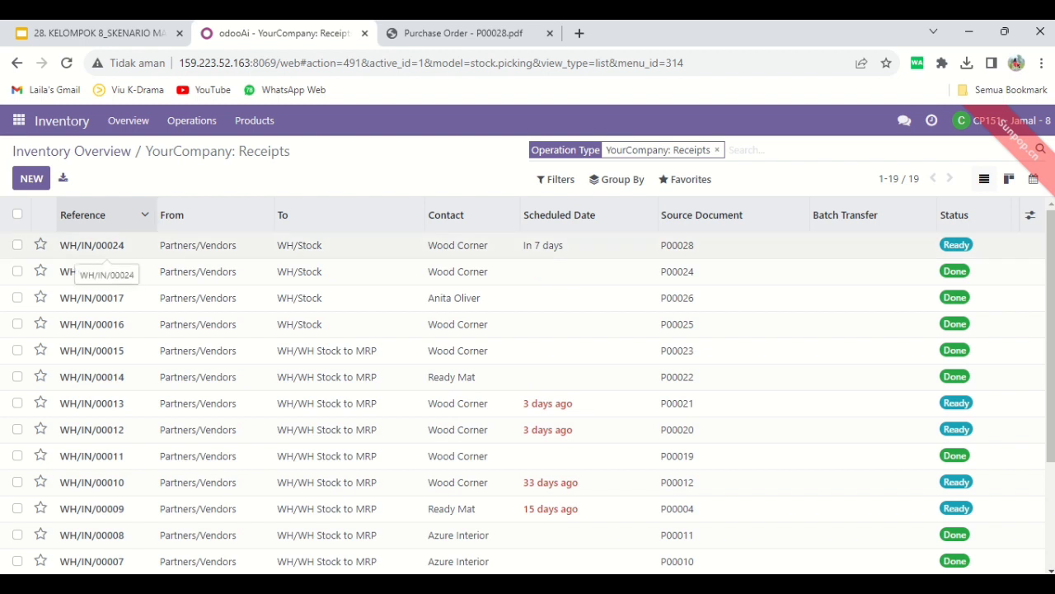
click(92, 248)
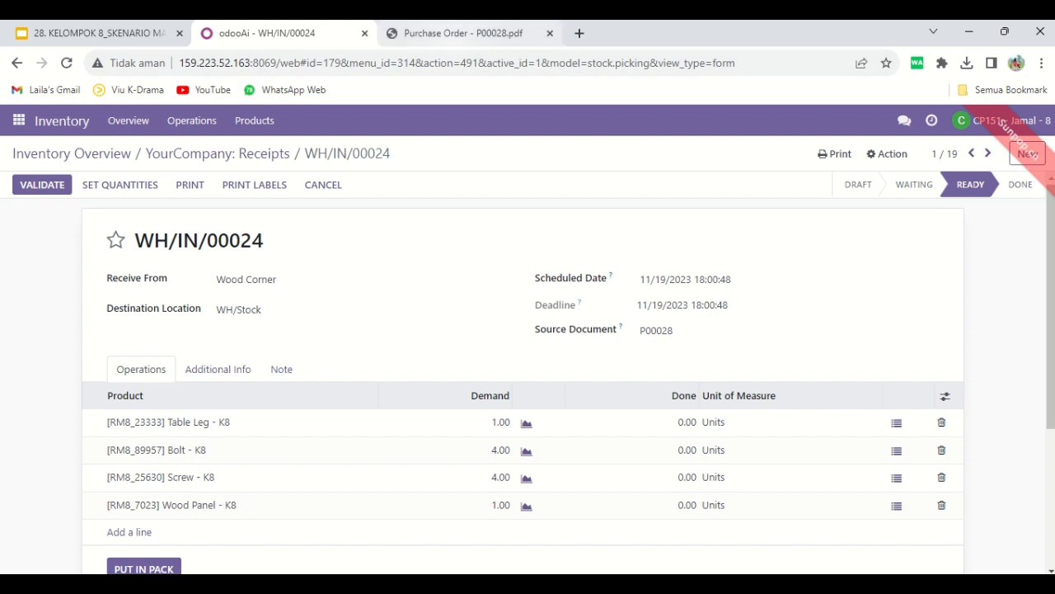
Compare the Wood Corner receipt with the purchase order PDF, set its done quantities to the demanded amounts, and validate it
click(463, 34)
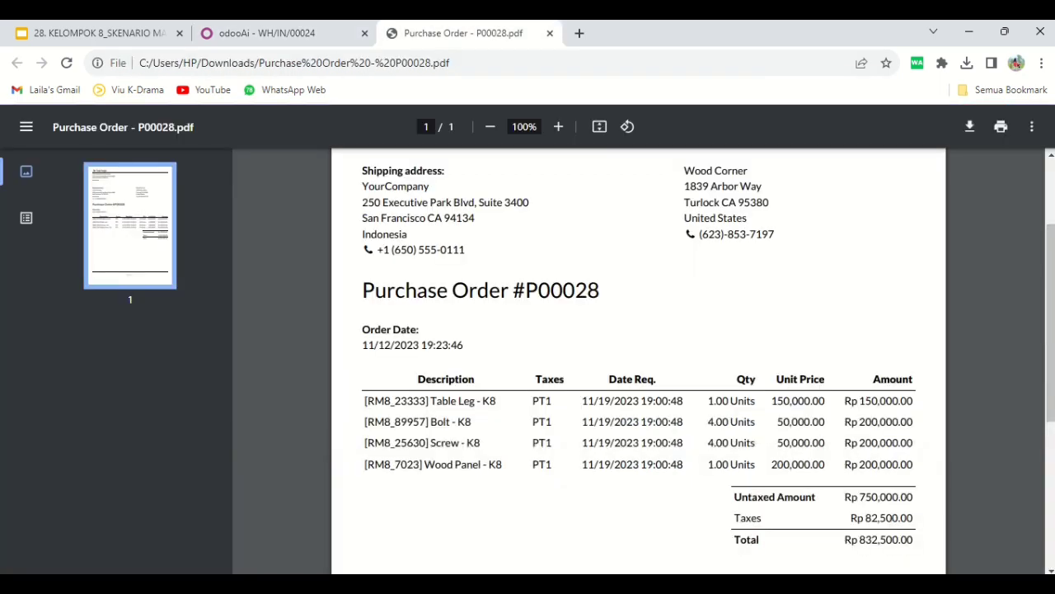
click(314, 34)
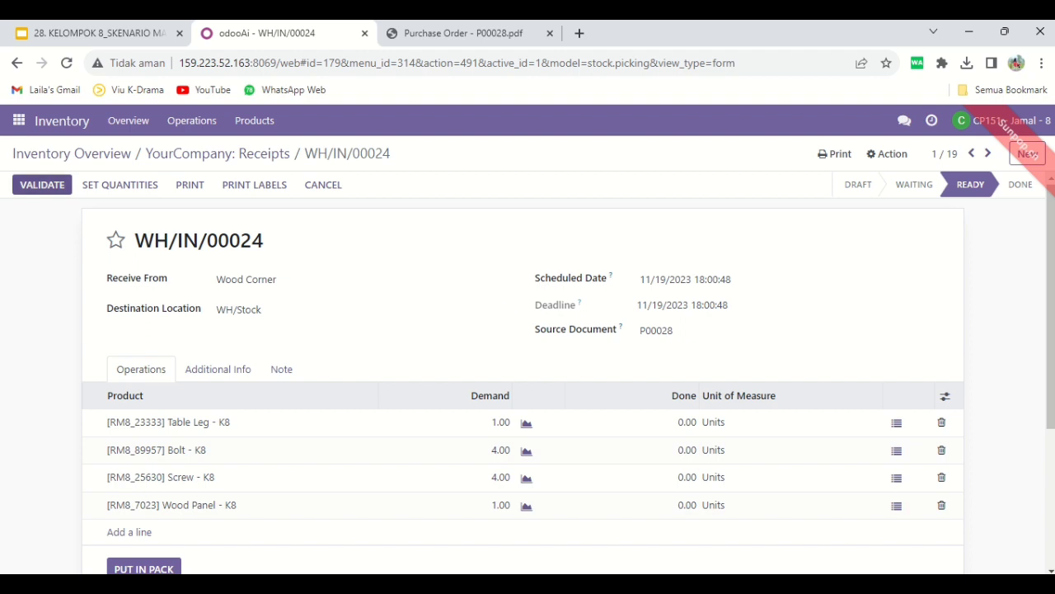
click(121, 185)
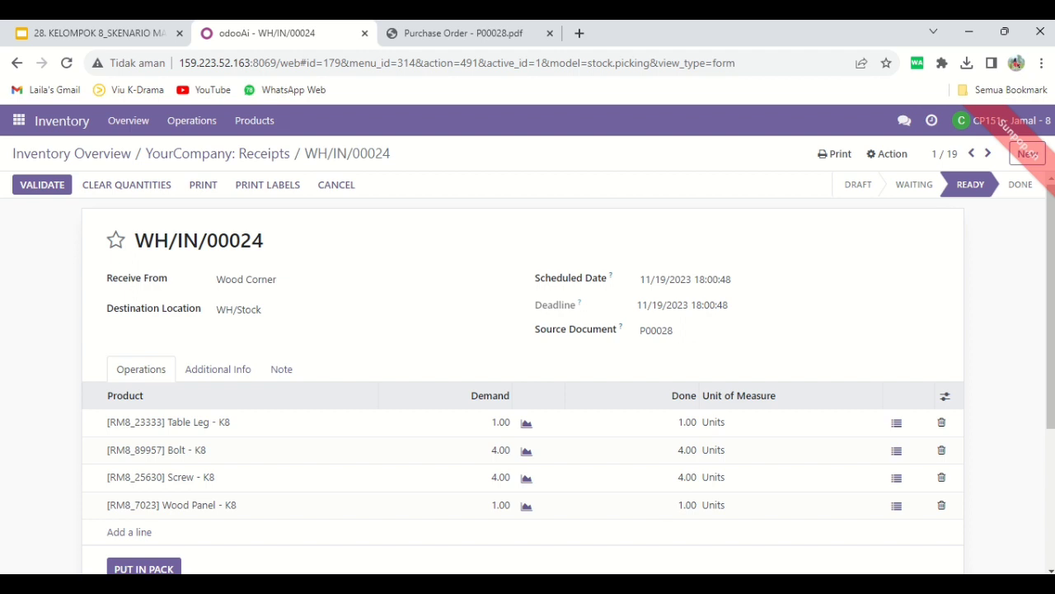
click(42, 185)
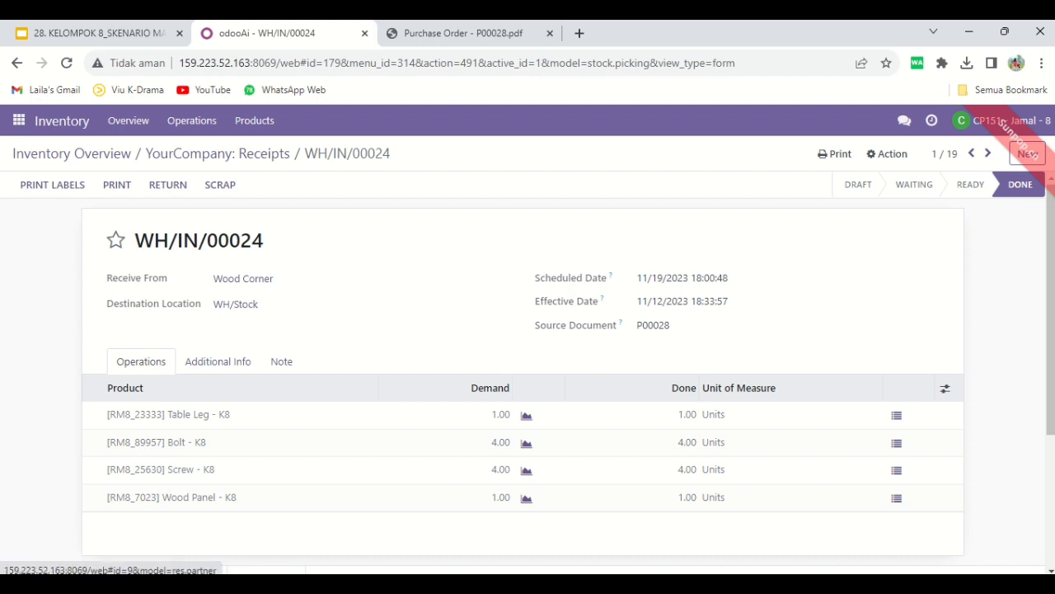
Print the Picking Operations document of the validated Wood Corner receipt and review the downloaded PDF
click(834, 153)
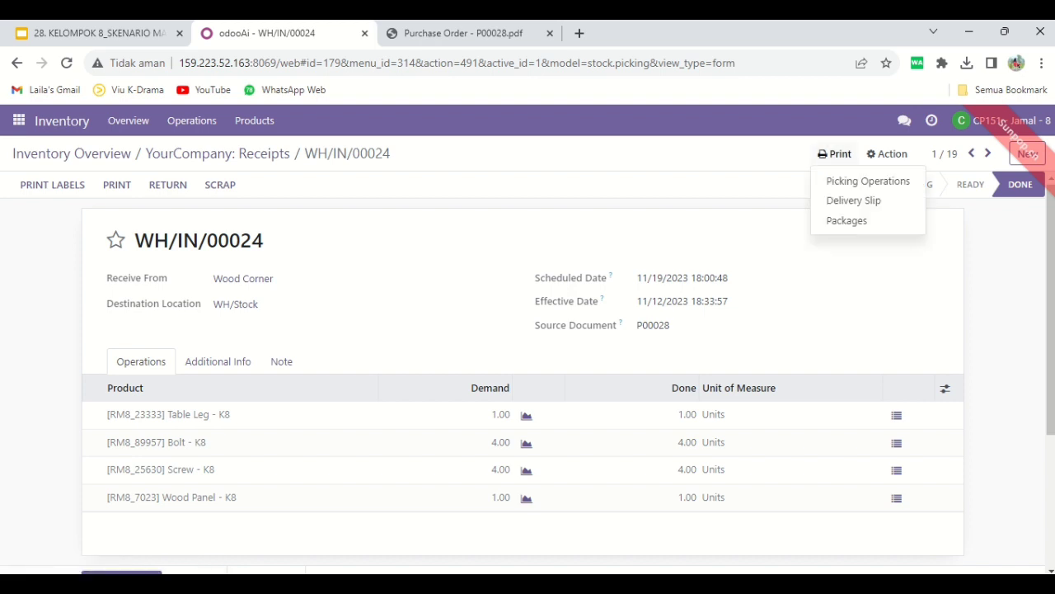
click(866, 180)
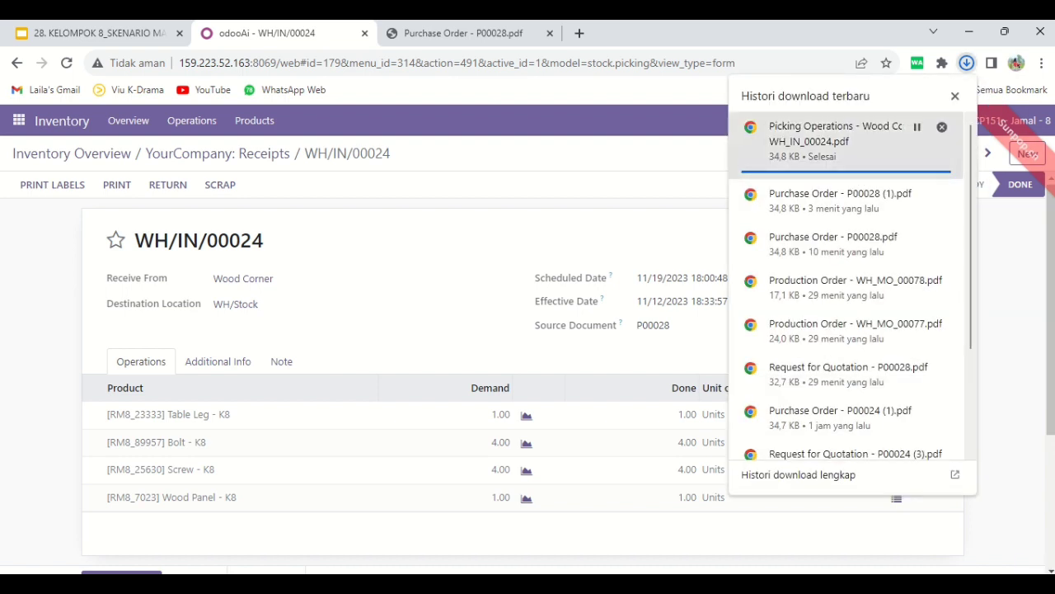
click(833, 136)
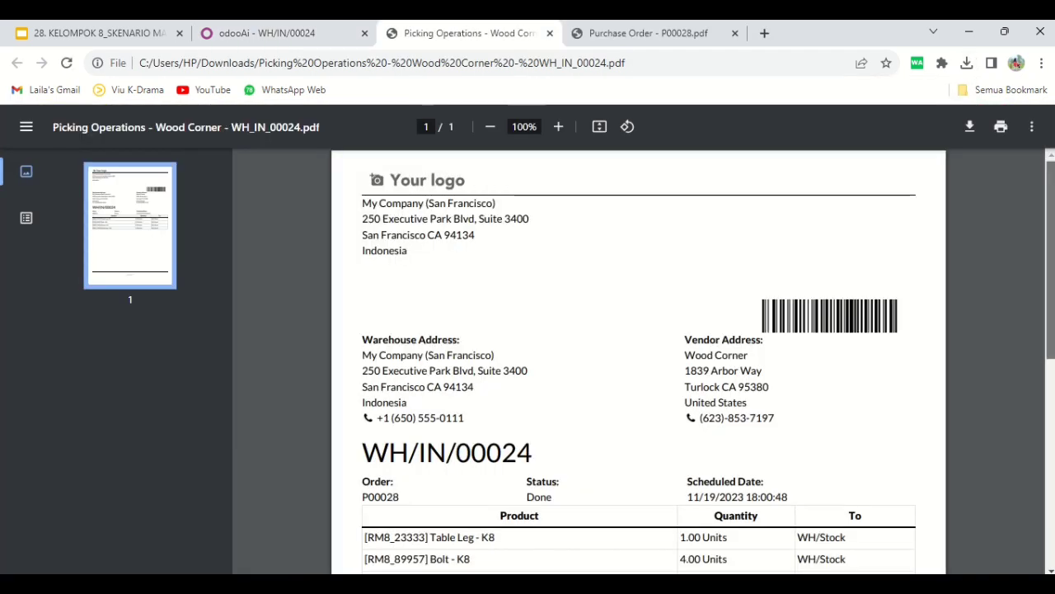
scroll(638, 363, down, 2)
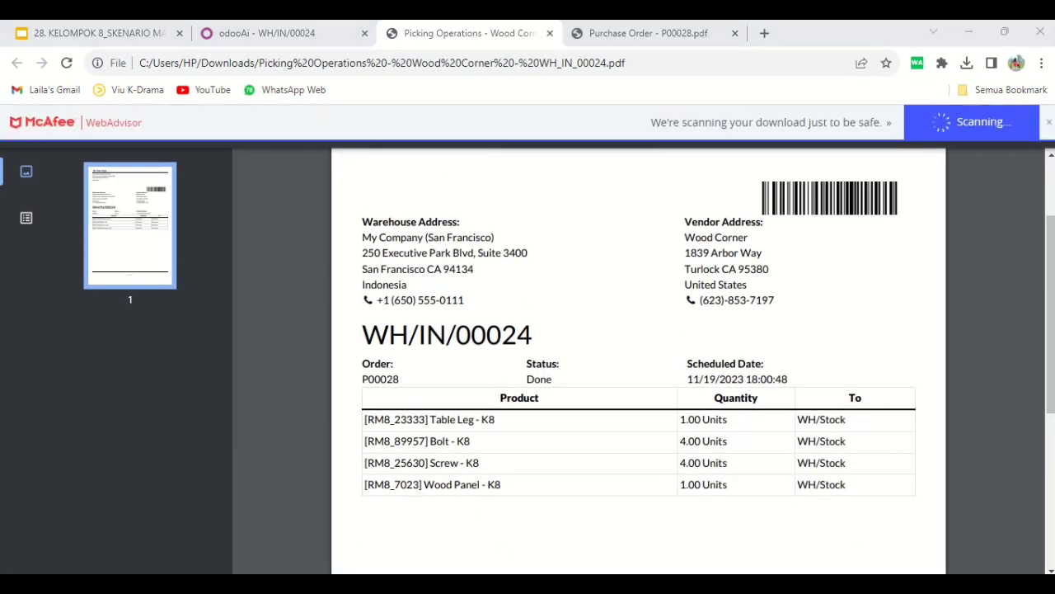
Reply to the purchase order sender in Discuss with a greeting by name and "saya sudah terima produknya berdasarkan dokumen PO berikut :"
click(263, 33)
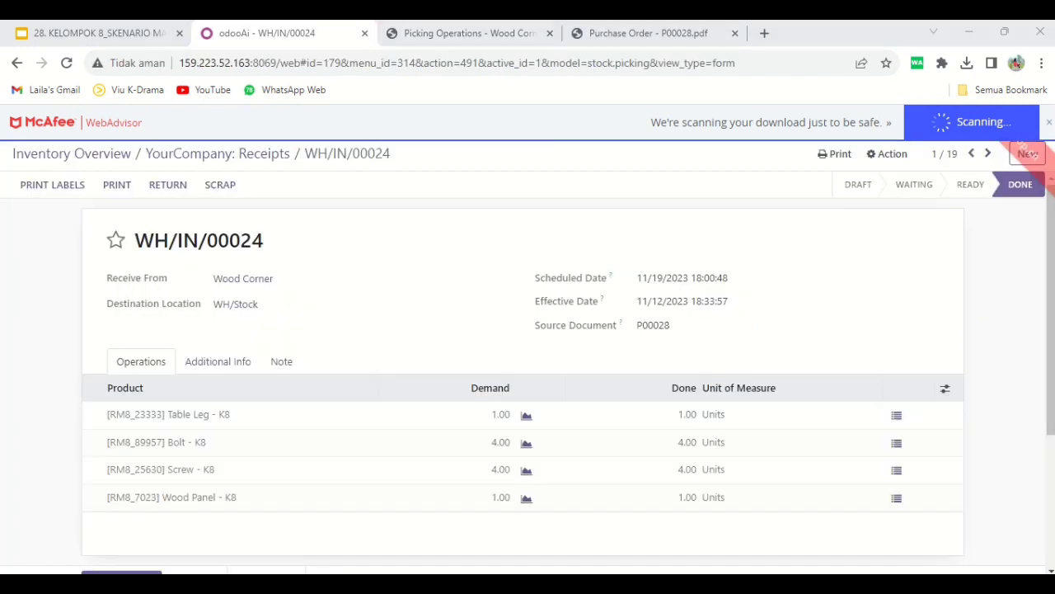
click(18, 121)
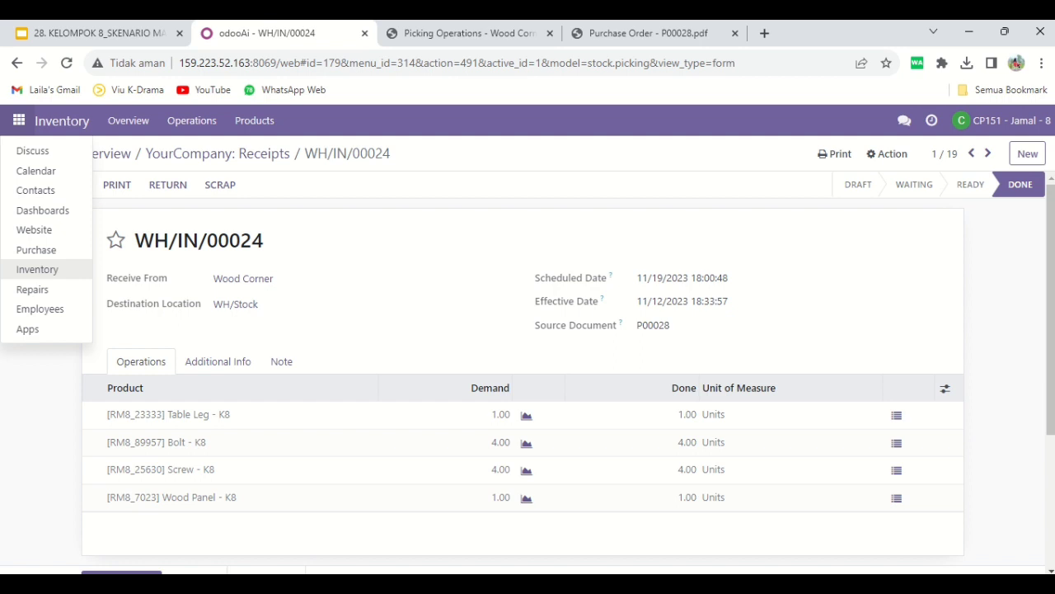
click(33, 148)
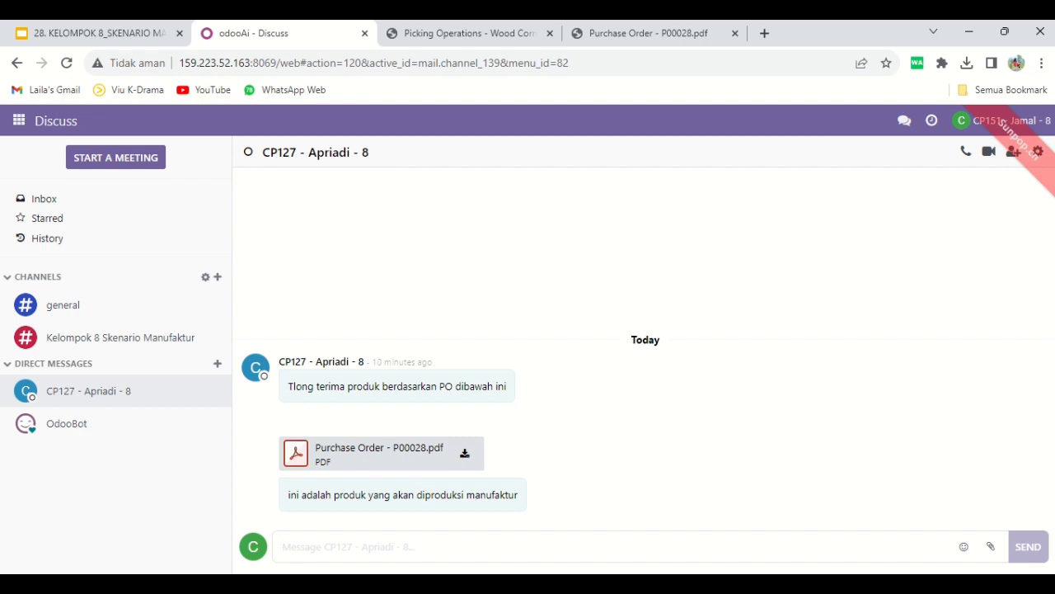
text(Halo A)
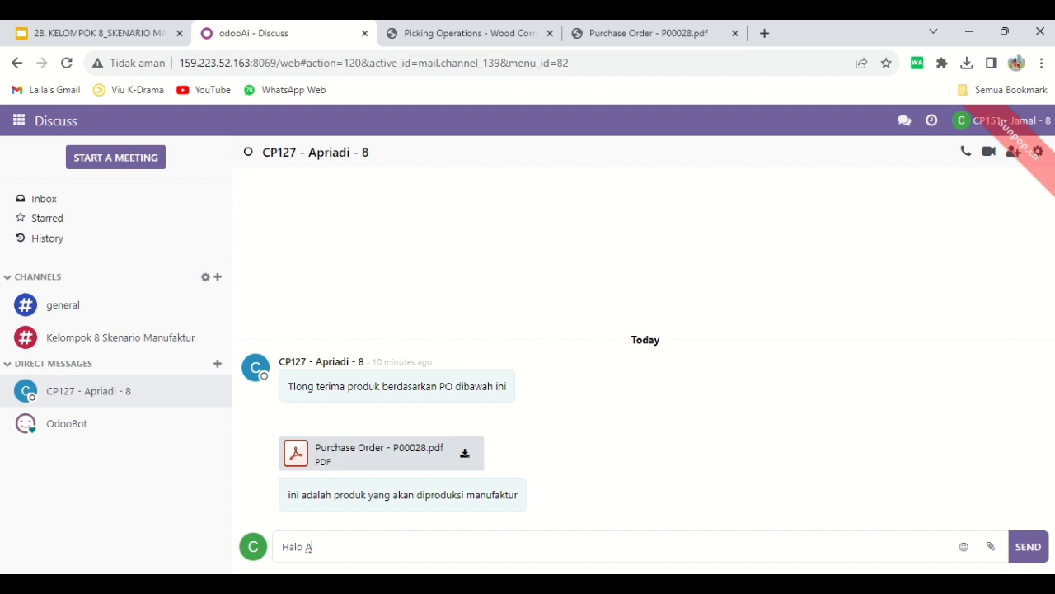
text(Apriadi saya sudah ter)
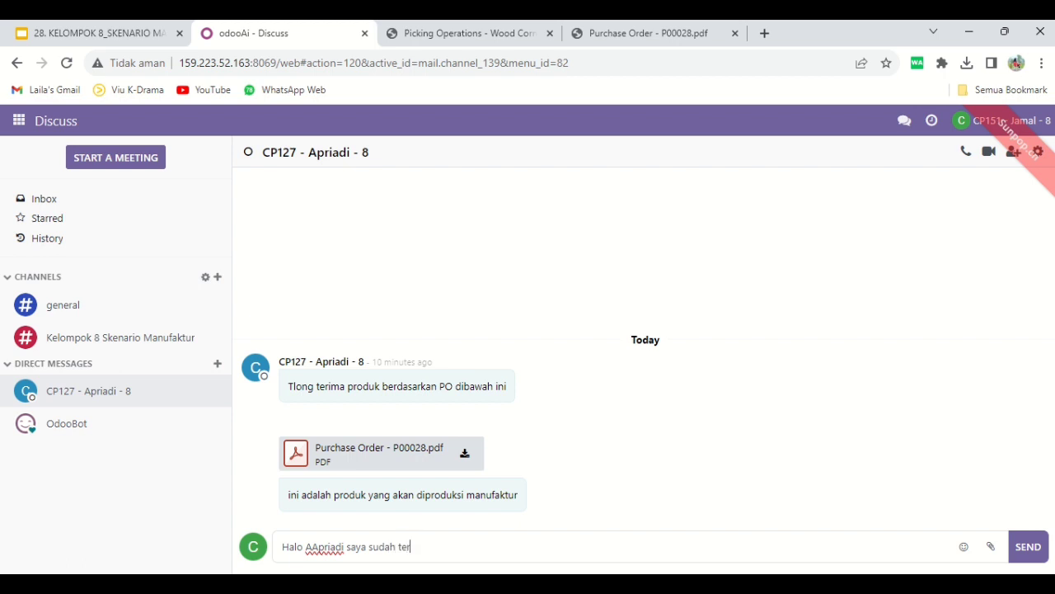
text(ima produknya berdasark)
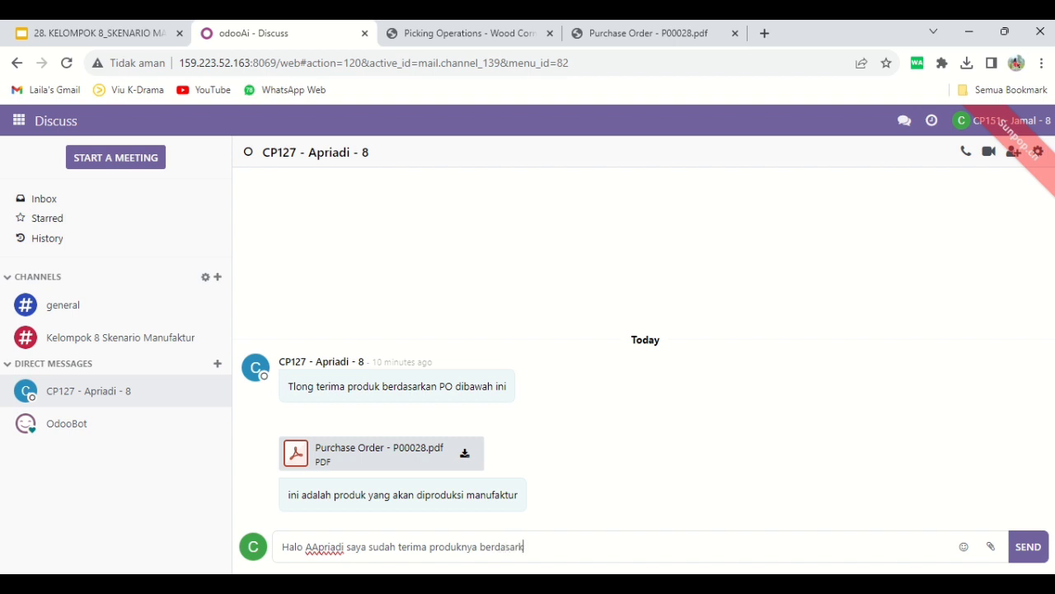
text(an dokumen PO s)
key(BackSpace)
text(berikut)
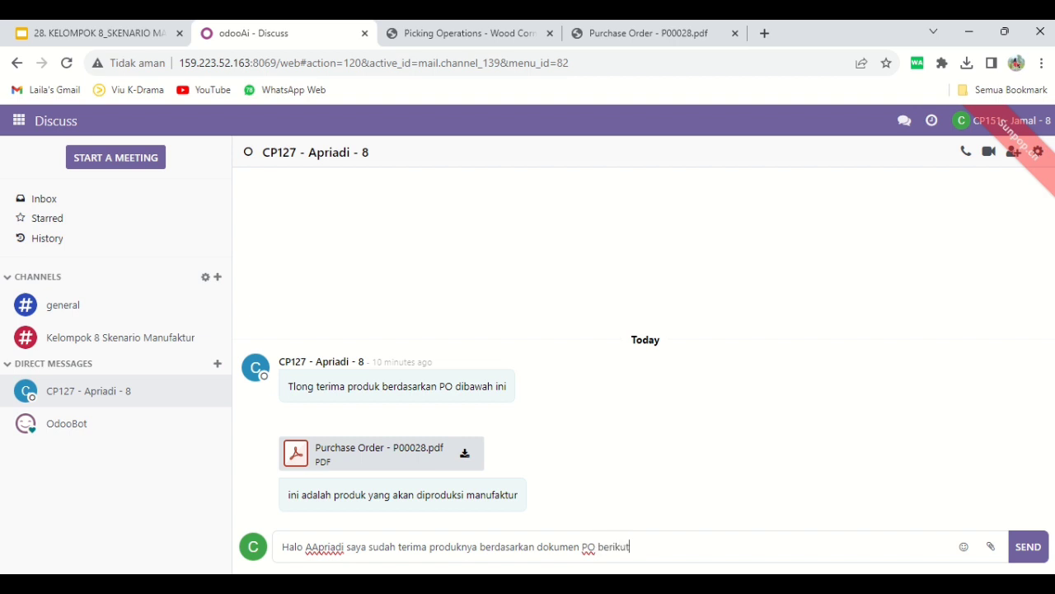
text( :)
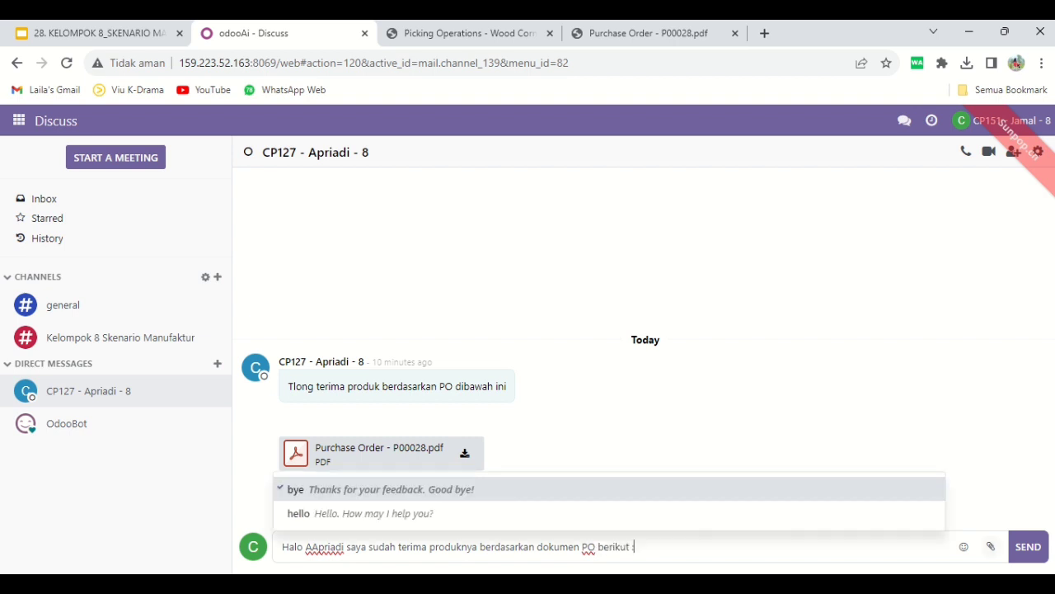
click(1028, 546)
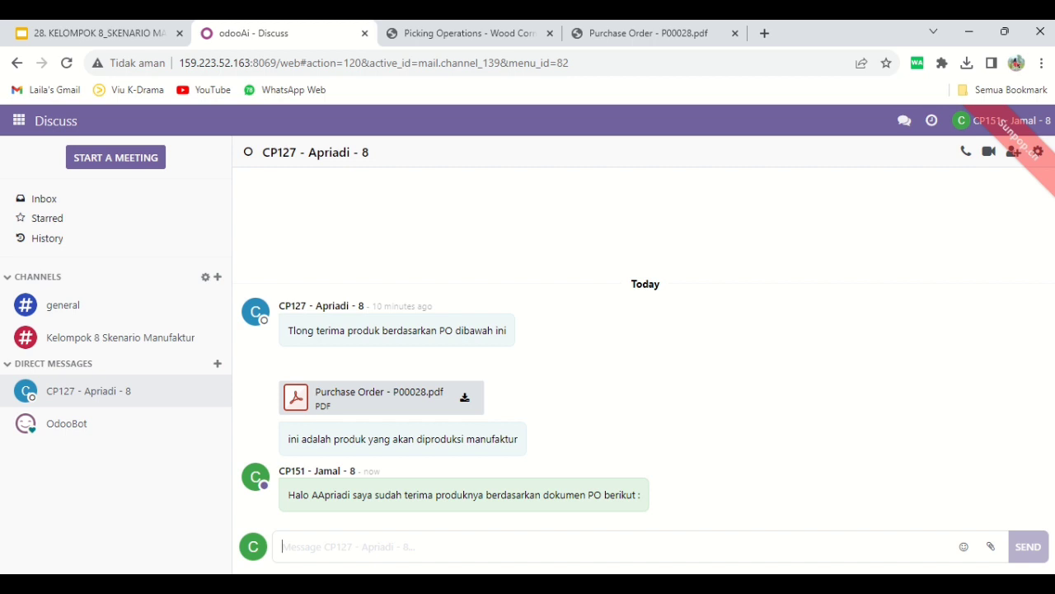
Attach the Wood Corner Picking Operations PDF from Downloads to the same conversation and send it
click(990, 547)
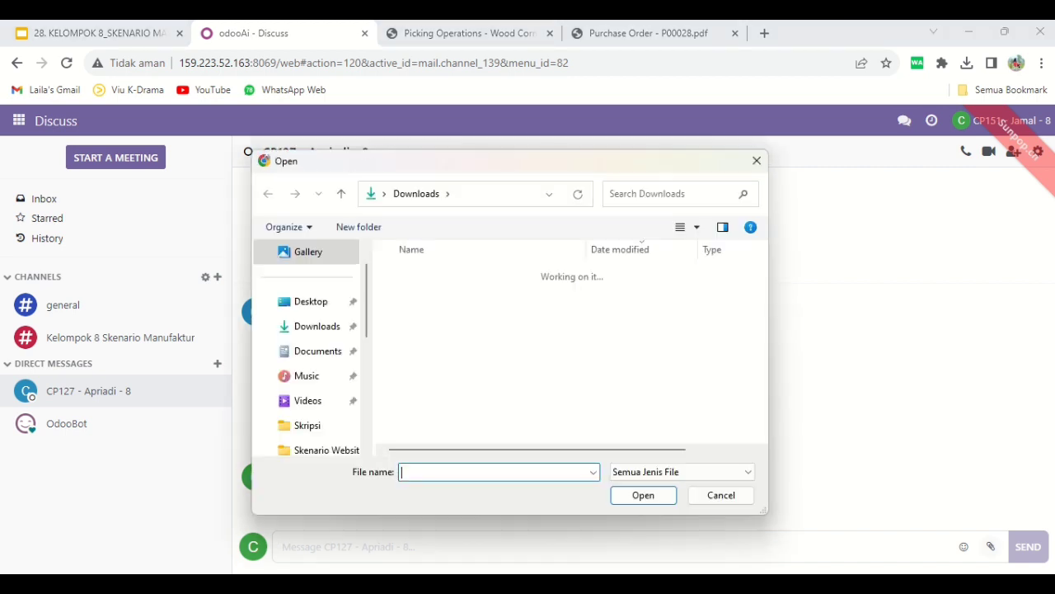
click(643, 296)
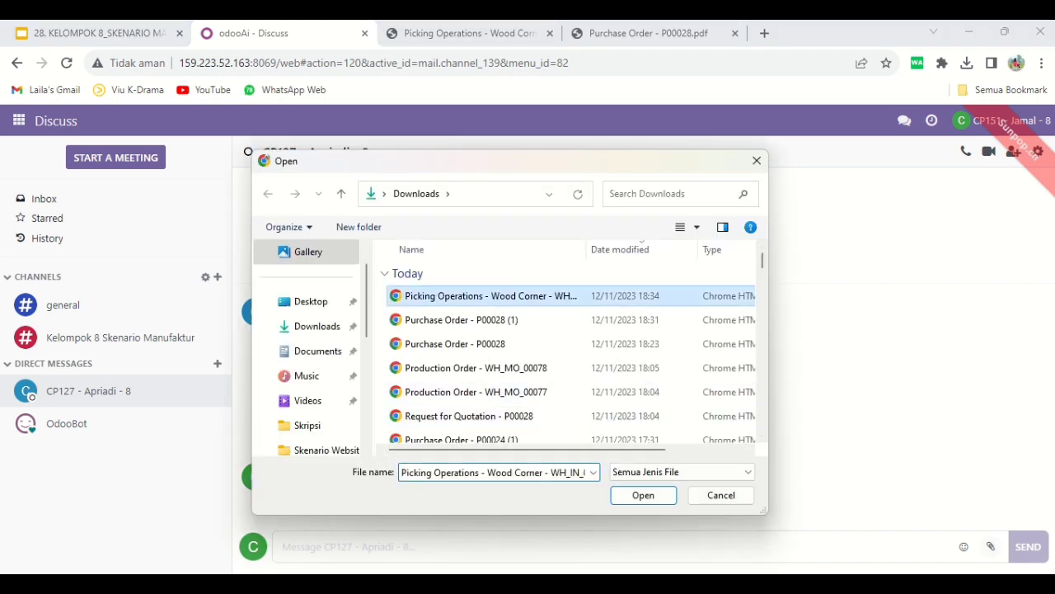
click(643, 495)
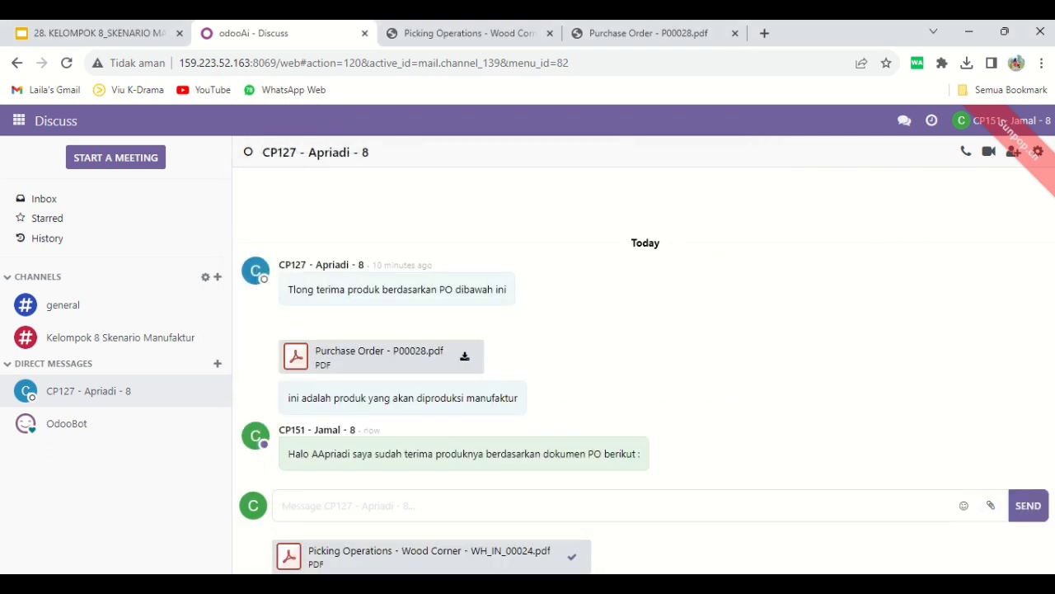
click(1029, 505)
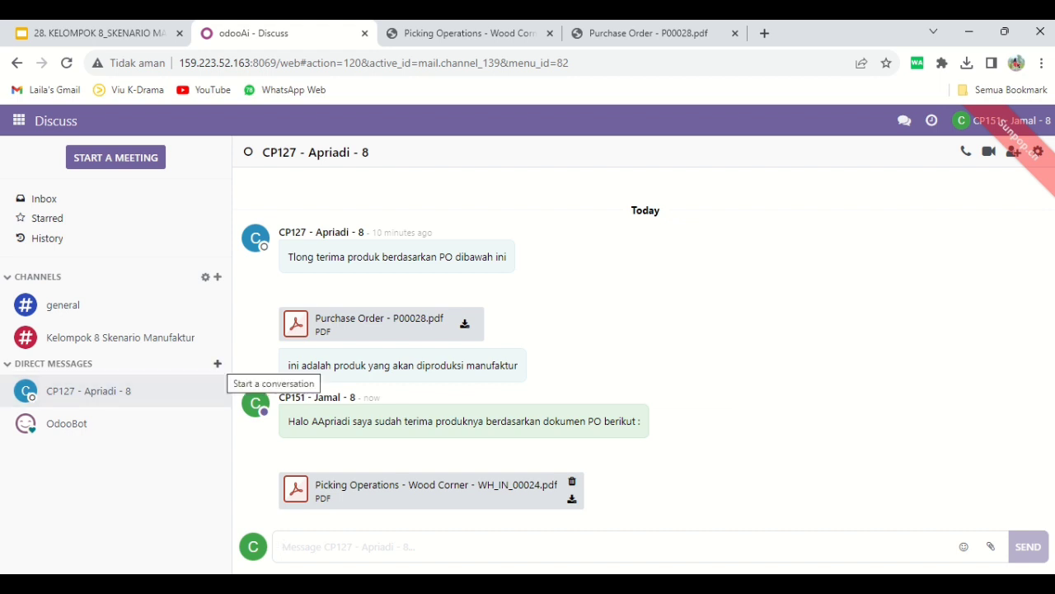
Start a direct conversation in Discuss with the other group 8 contact by searching for their first name
click(217, 363)
text(laila)
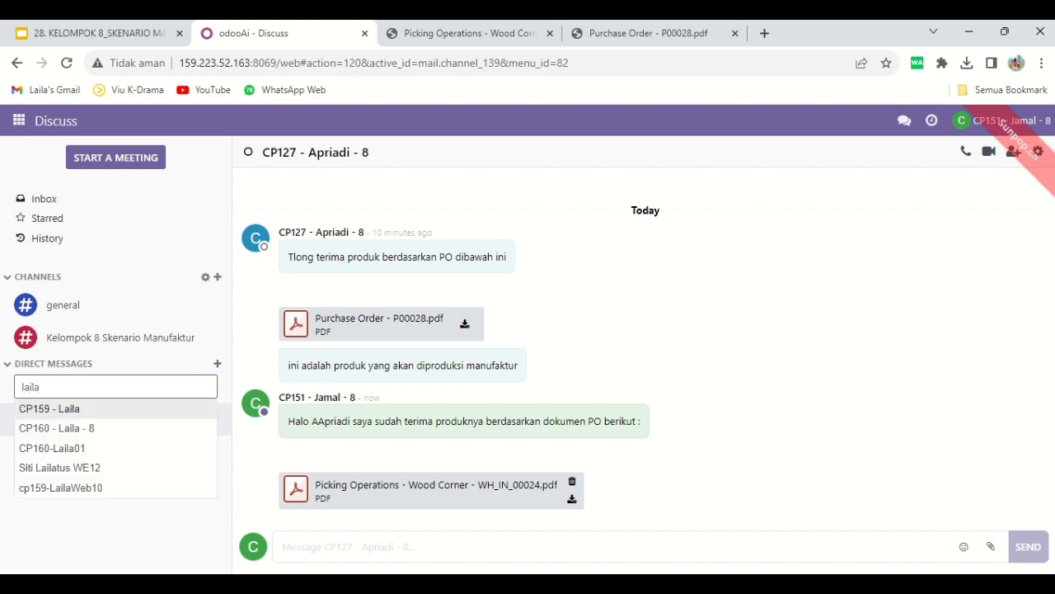
key(Down)
key(Return)
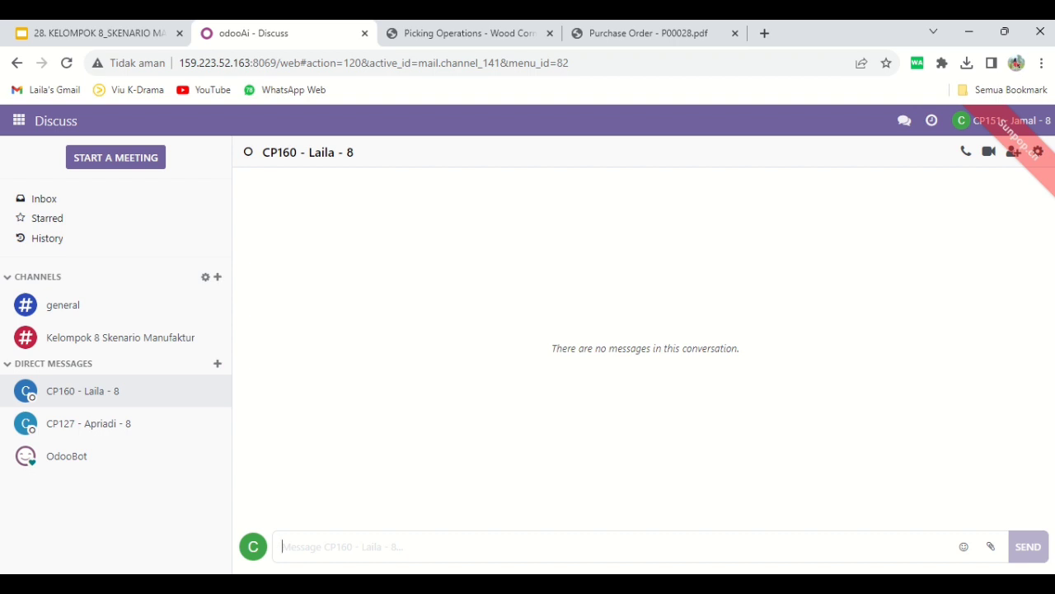
Send the contact a greeting by name and "berdasarkan RFQ sebelumnya telah disetujui dan produknya sudah kami terima, berikut dokumen POnya"
text(Halo Laila)
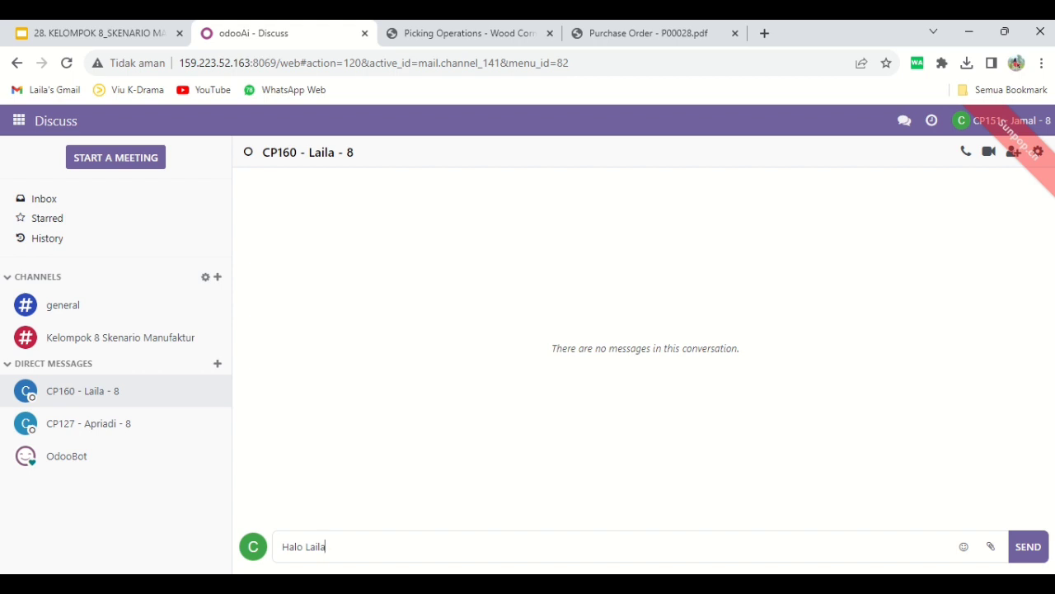
text(, berdasarkan RFQ se)
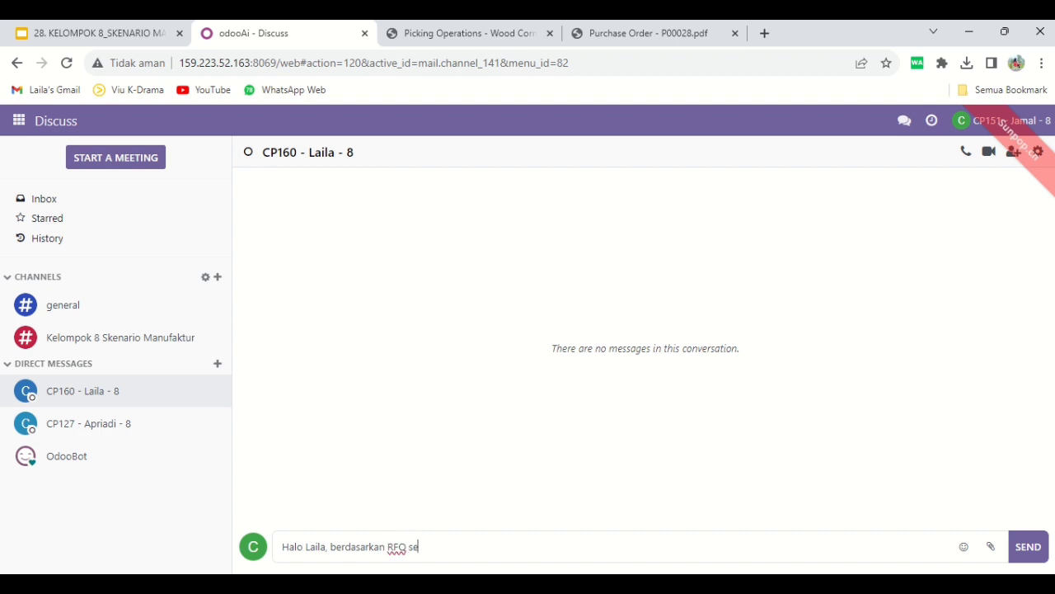
text(belumnya telah disetujui d)
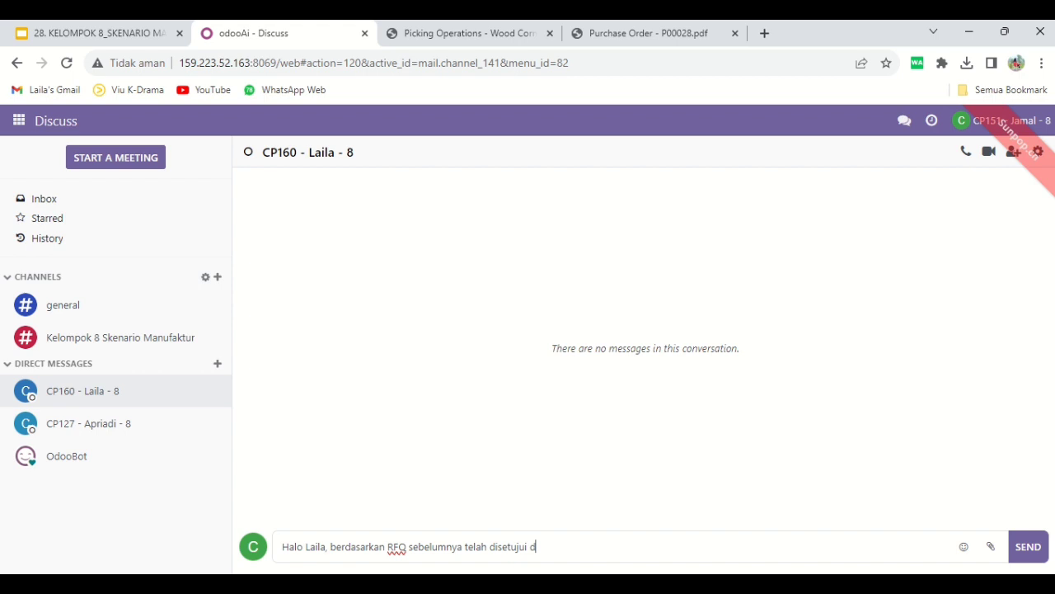
text(an produknya sudah kami)
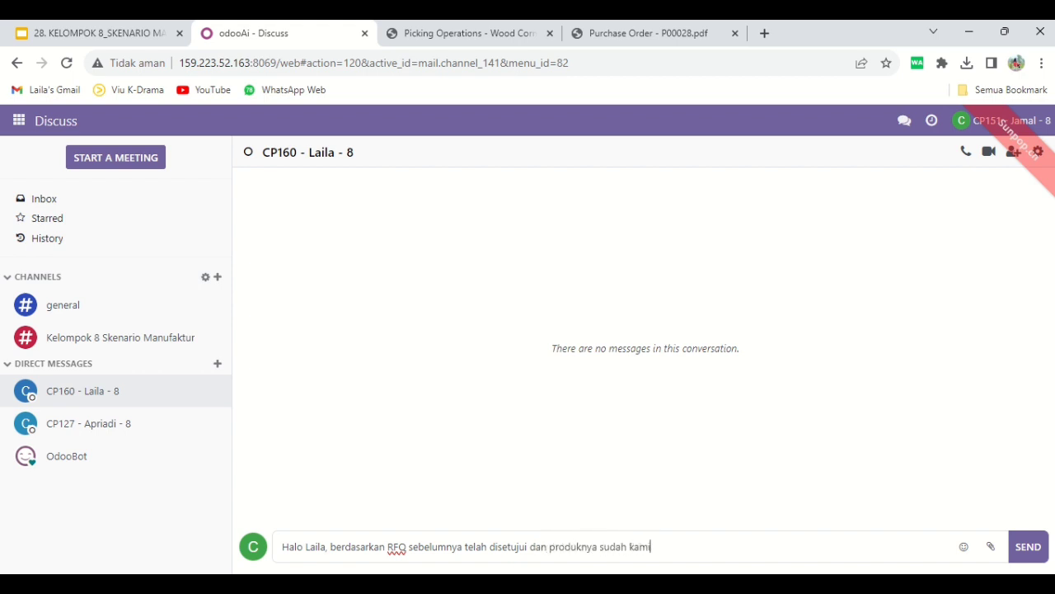
text( terima, berikut dokumen)
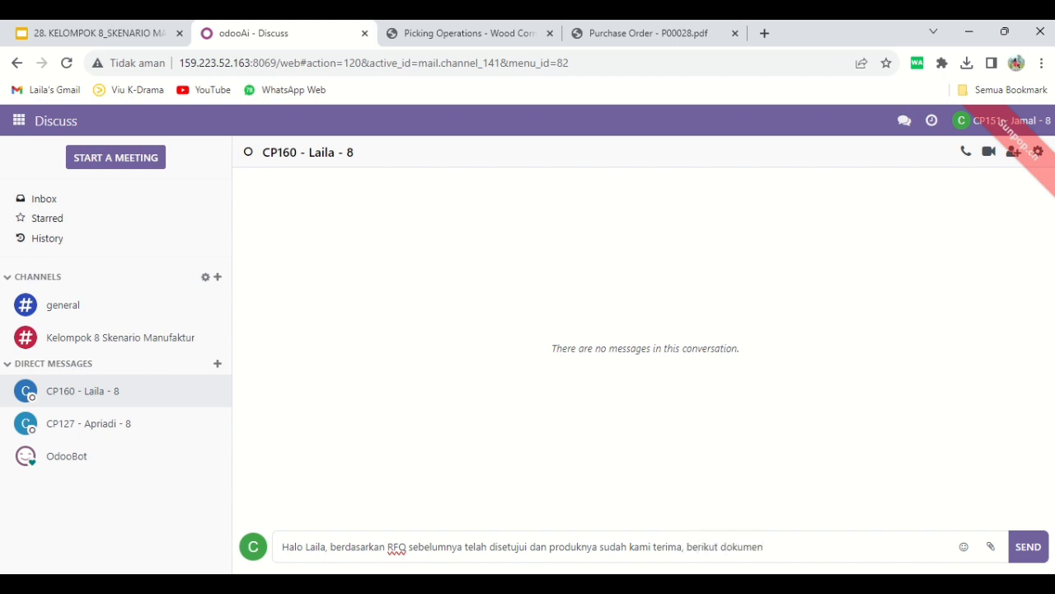
text( POnya)
key(Return)
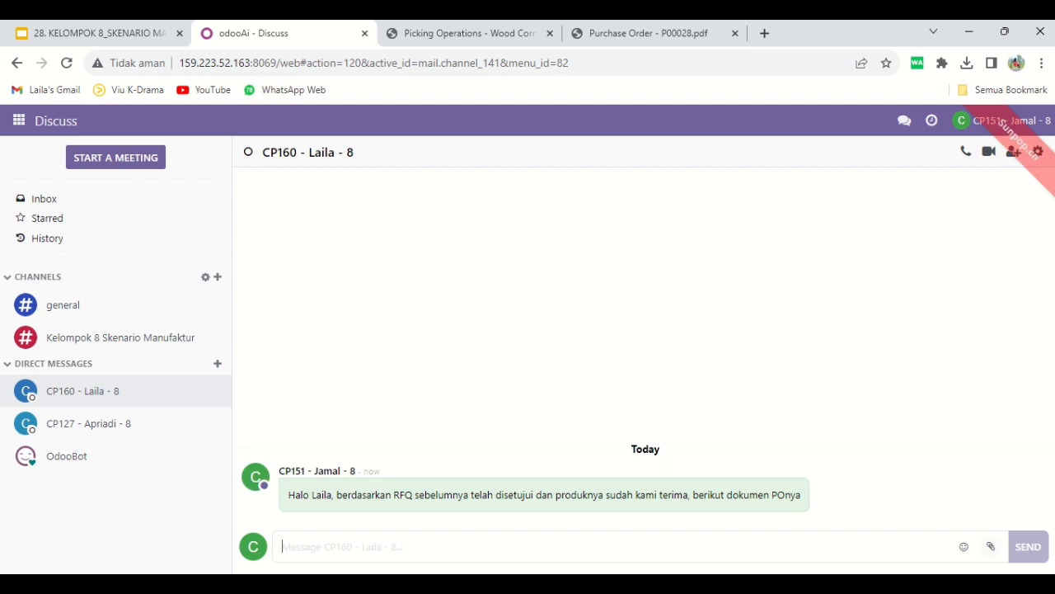
Attach the Wood Corner Picking Operations WH_IN_00024 and Purchase Order P00028 PDFs from Downloads to the conversation and send them
click(990, 546)
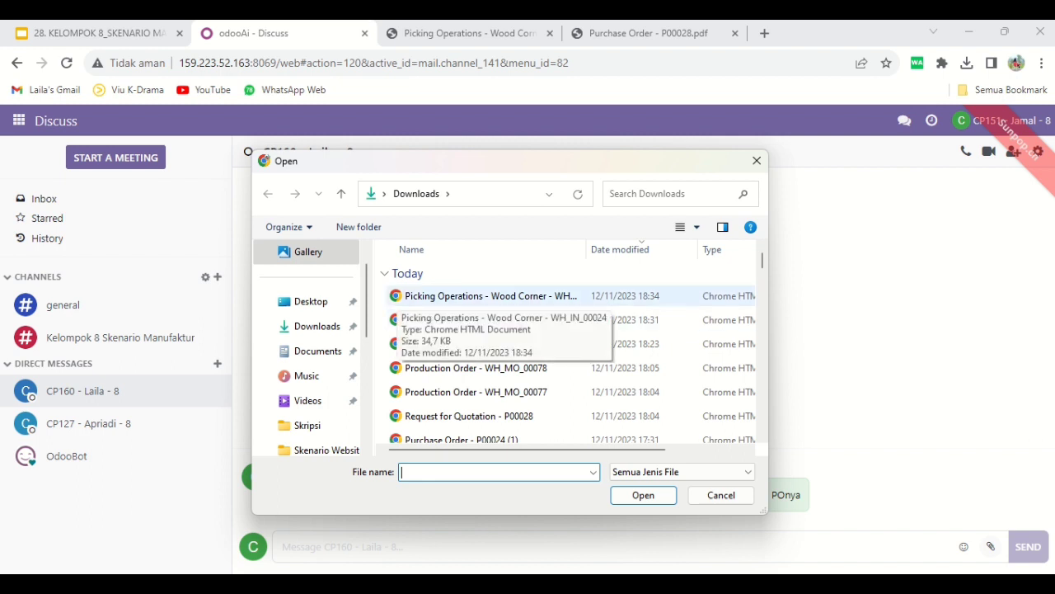
click(412, 296)
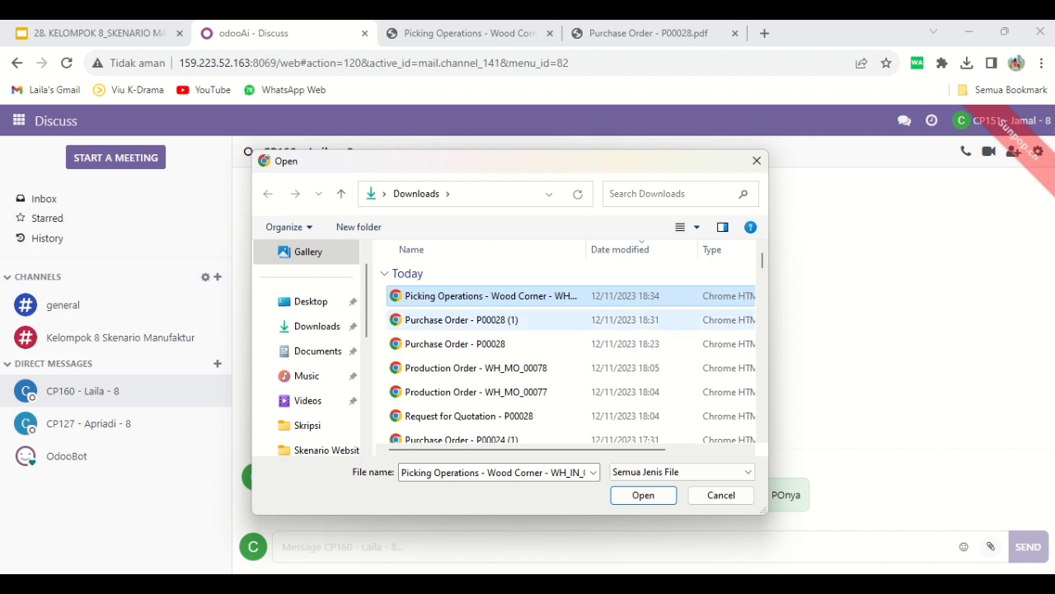
ctrl+click(461, 343)
click(643, 495)
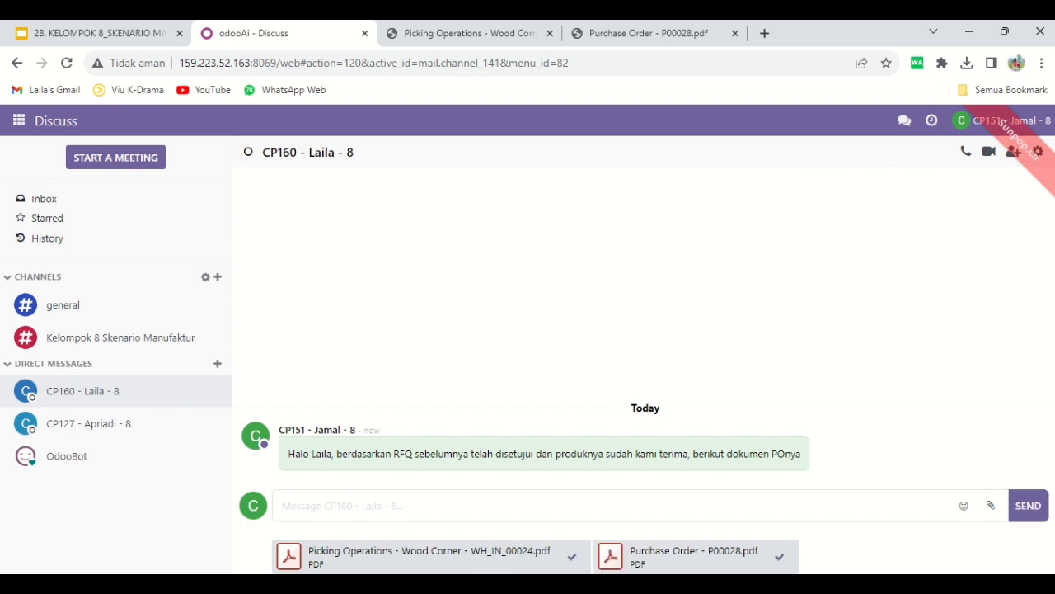
click(1028, 505)
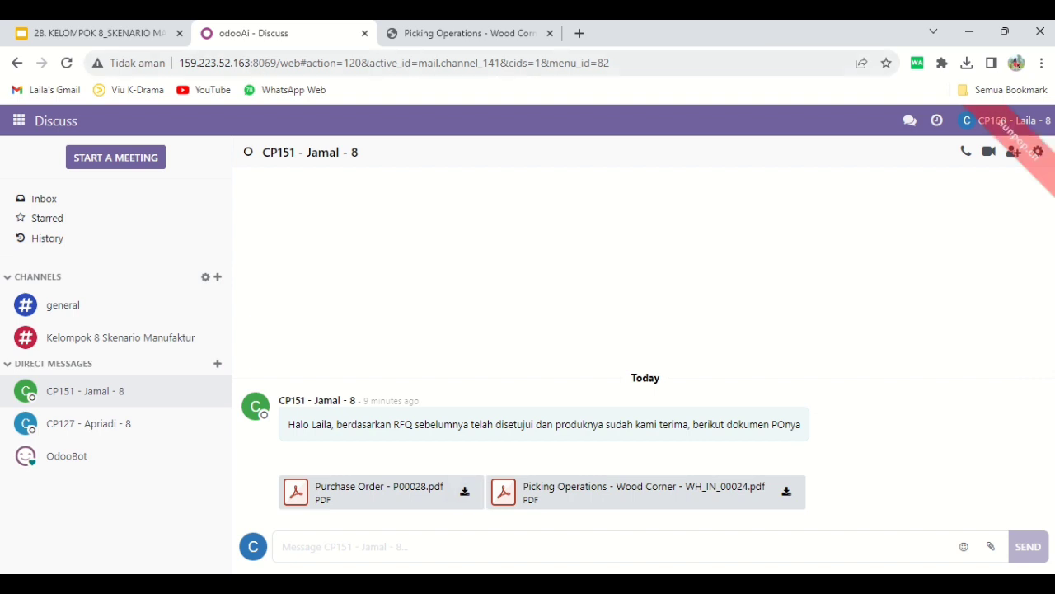
Check the received Wood Corner Picking Operations PDF, and print the Production Order of manufacturing order WH/MO/00078 in Manufacturing
click(464, 33)
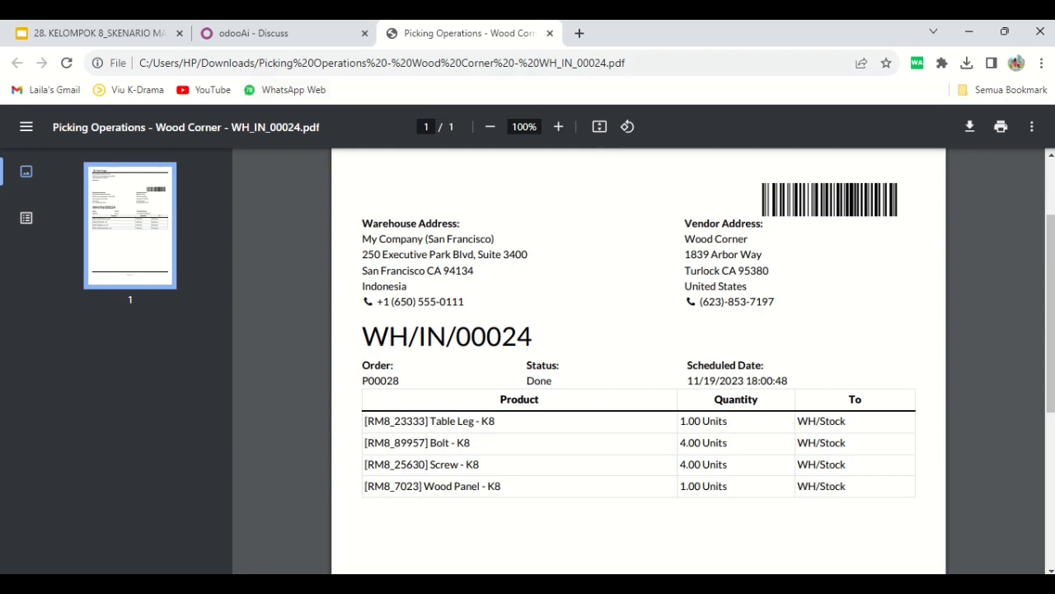
click(264, 33)
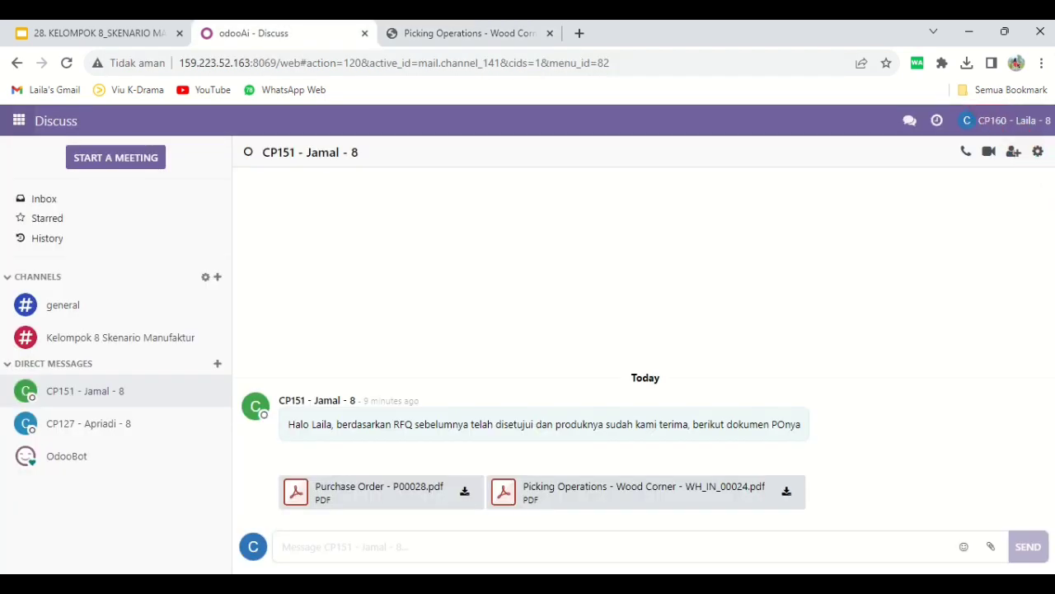
click(18, 121)
click(49, 288)
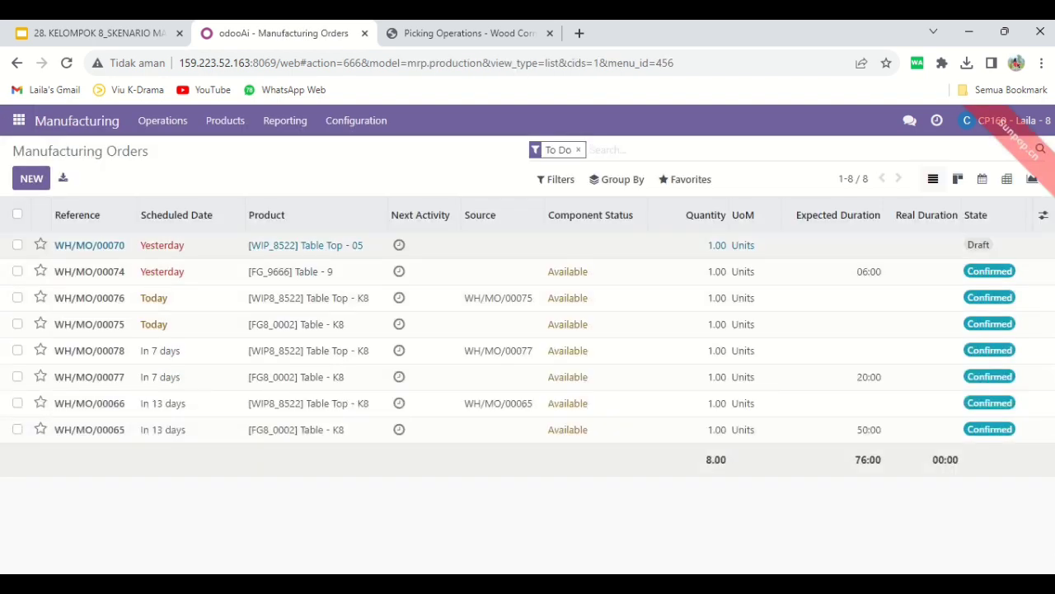
click(82, 214)
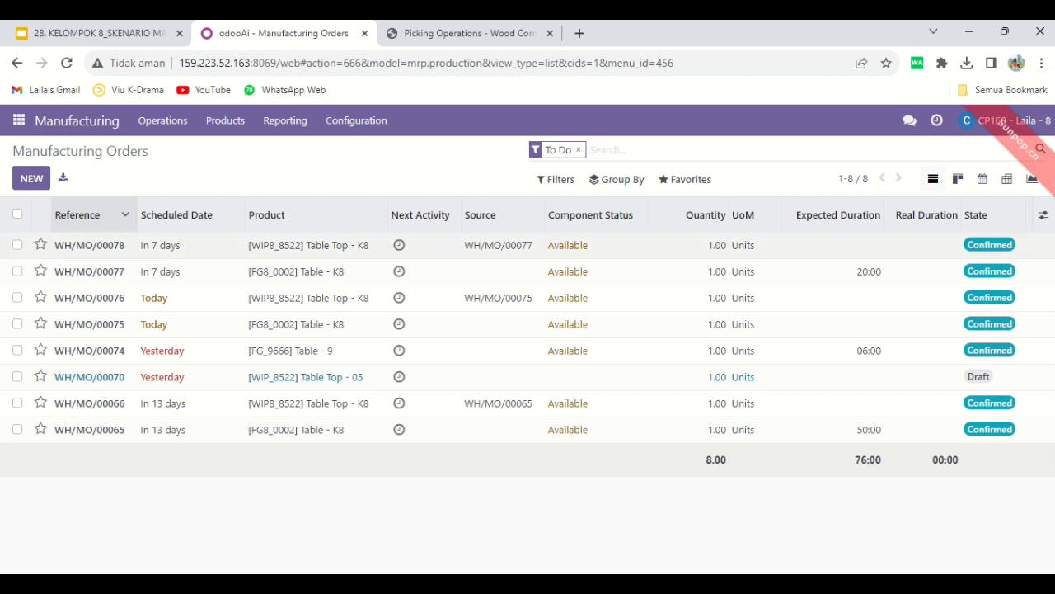
click(89, 245)
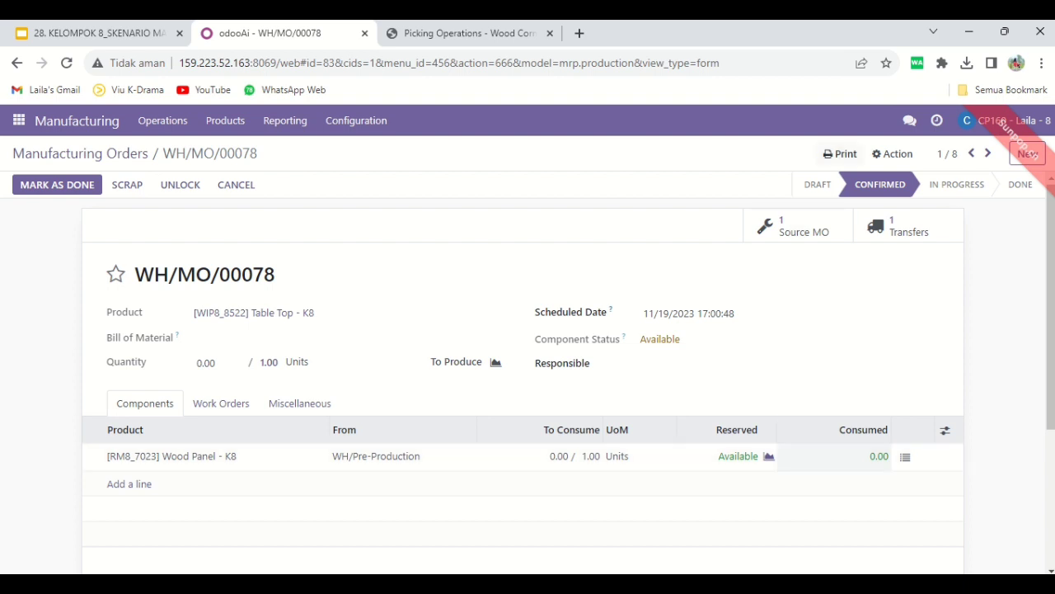
click(840, 153)
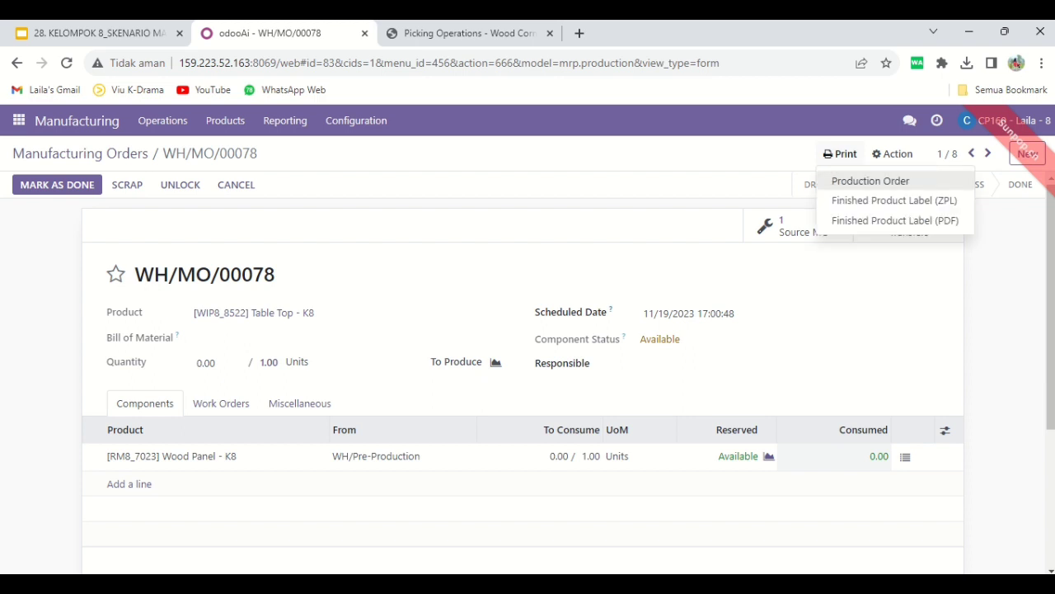
click(870, 181)
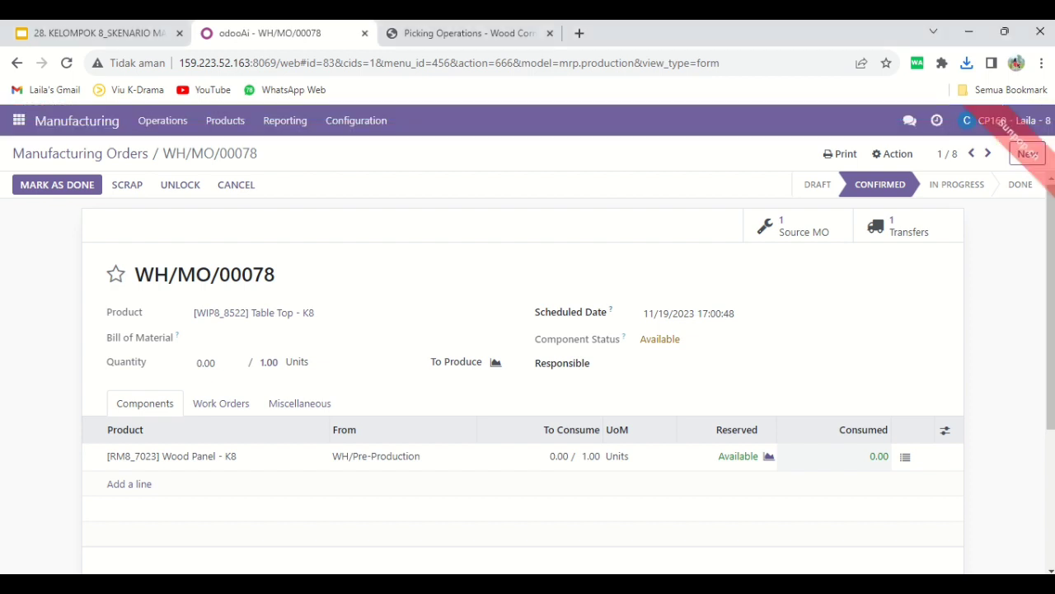
Reply in Discuss to the sender of the PO documents with a greeting by name and "tolong periksa pick component di gudang dengan dokumen MO berikut"
click(18, 120)
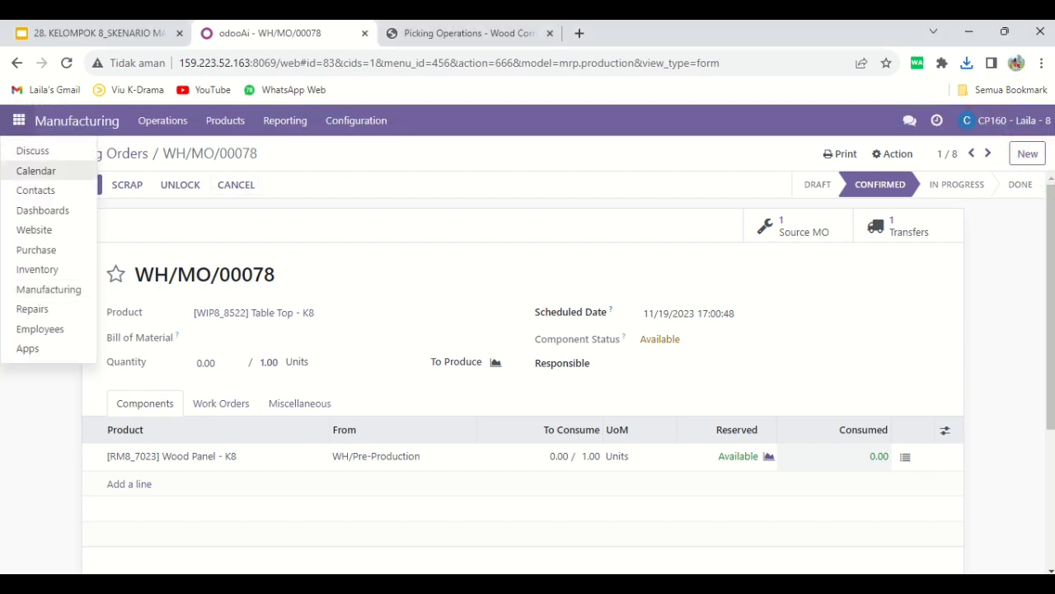
click(32, 150)
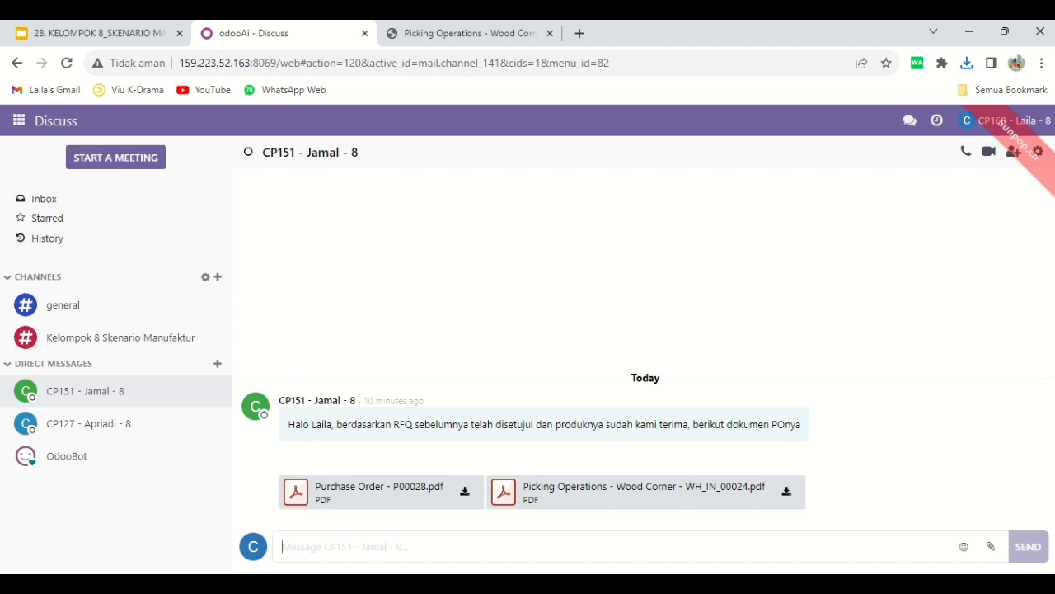
text(Halo J)
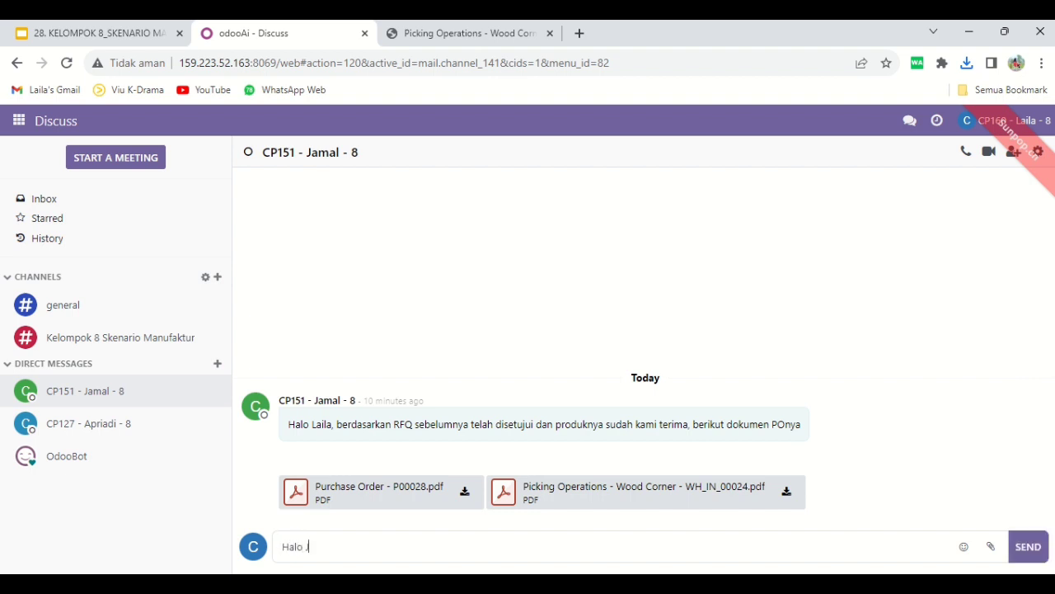
text(amal, tolong periksa pick compo)
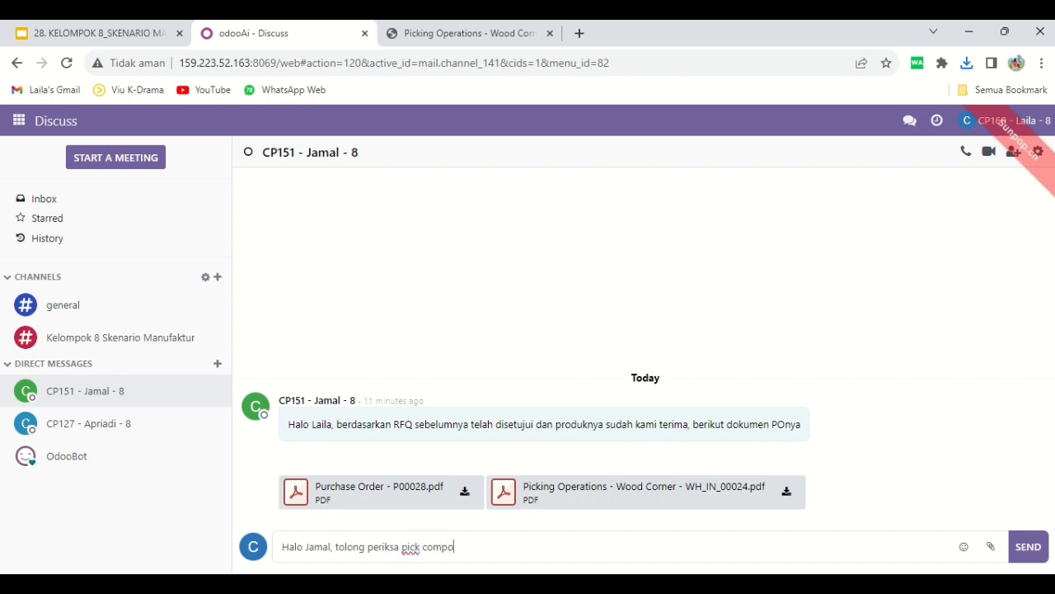
text(nent di gudang deng)
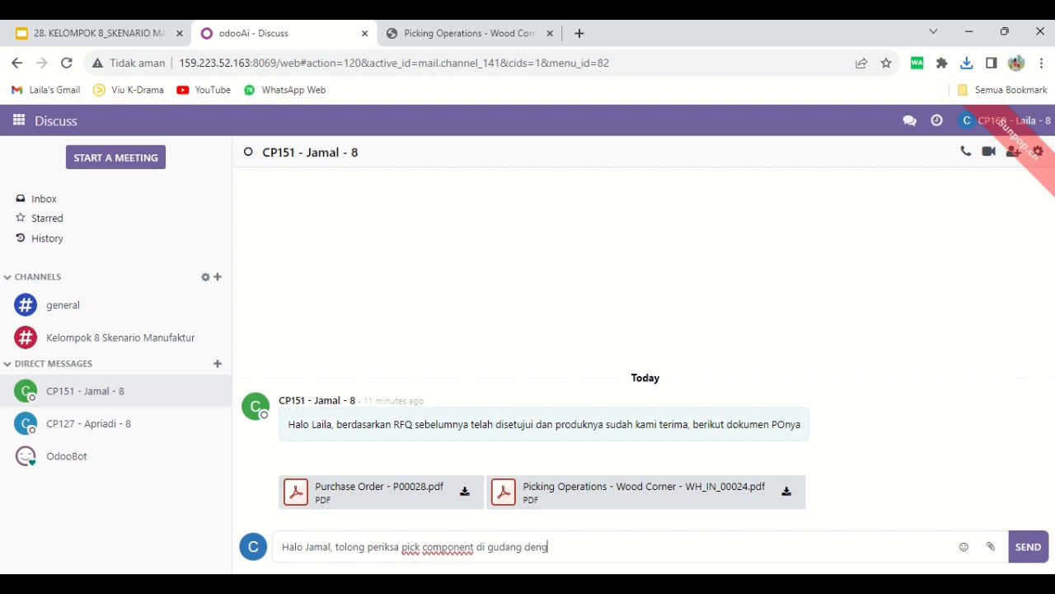
text(an dokumen MO berikut)
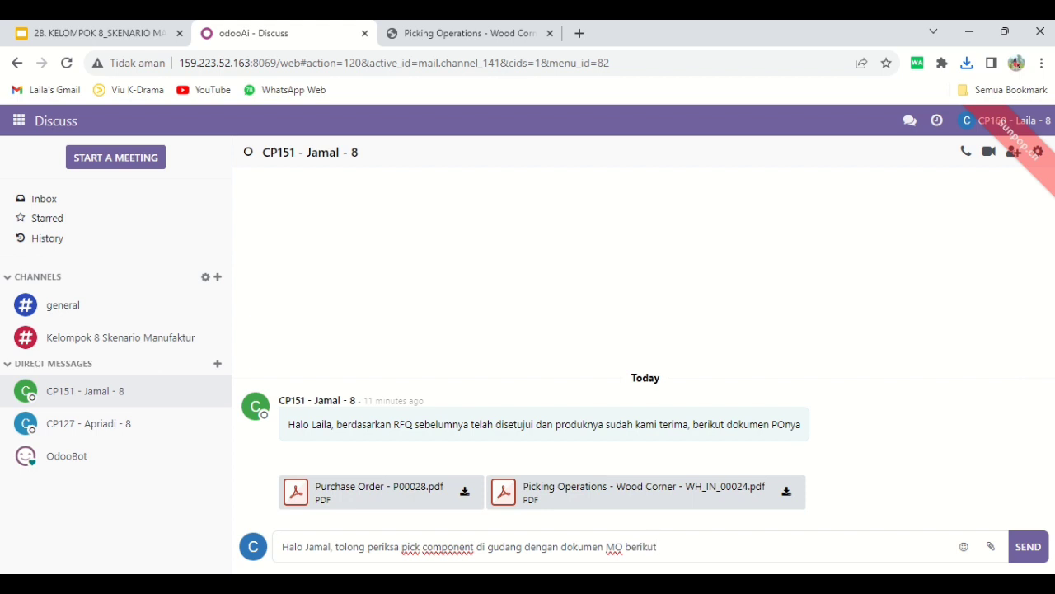
click(1029, 547)
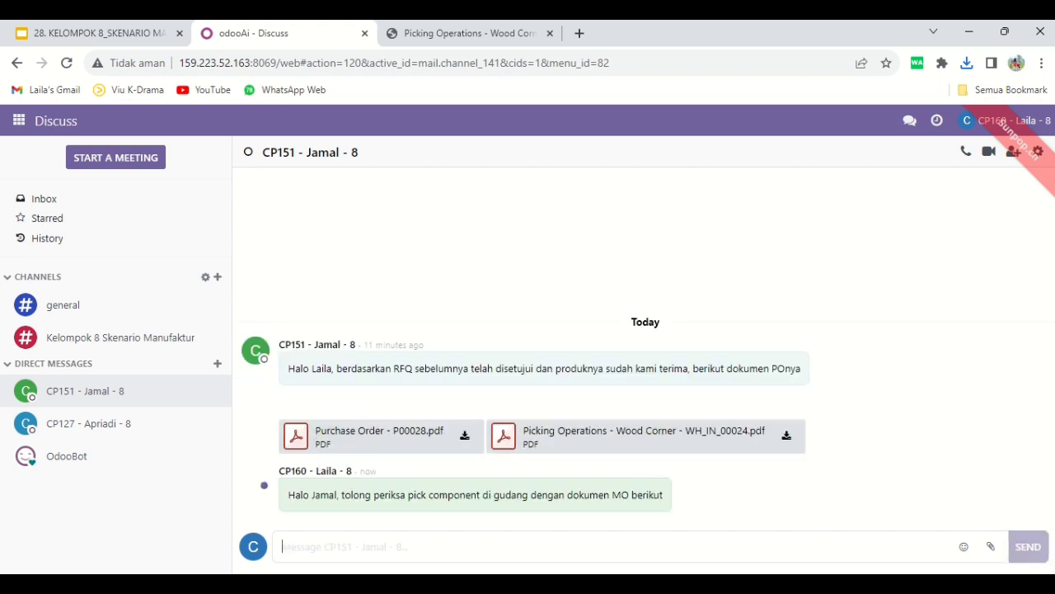
Attach the PDF "Production Order - WH_MO_00078 (1)" from Downloads to the same conversation and send it
click(990, 546)
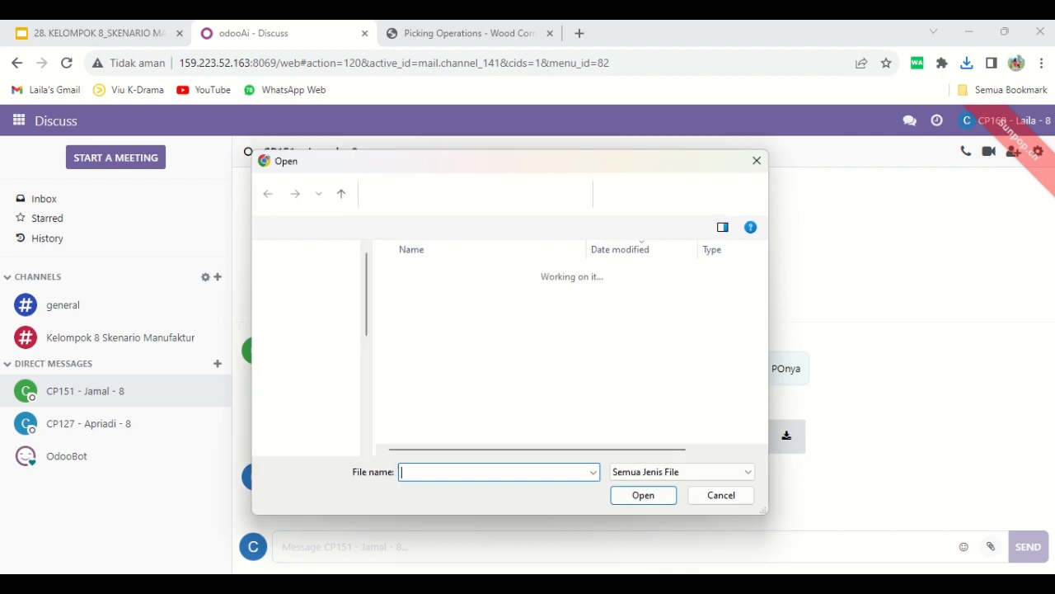
click(482, 296)
click(643, 495)
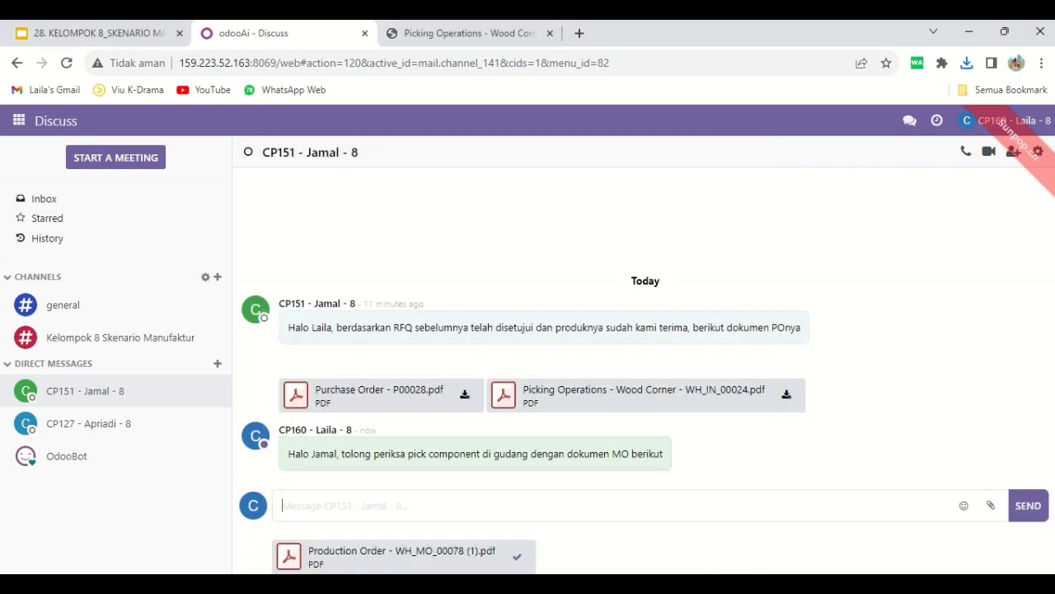
click(1028, 505)
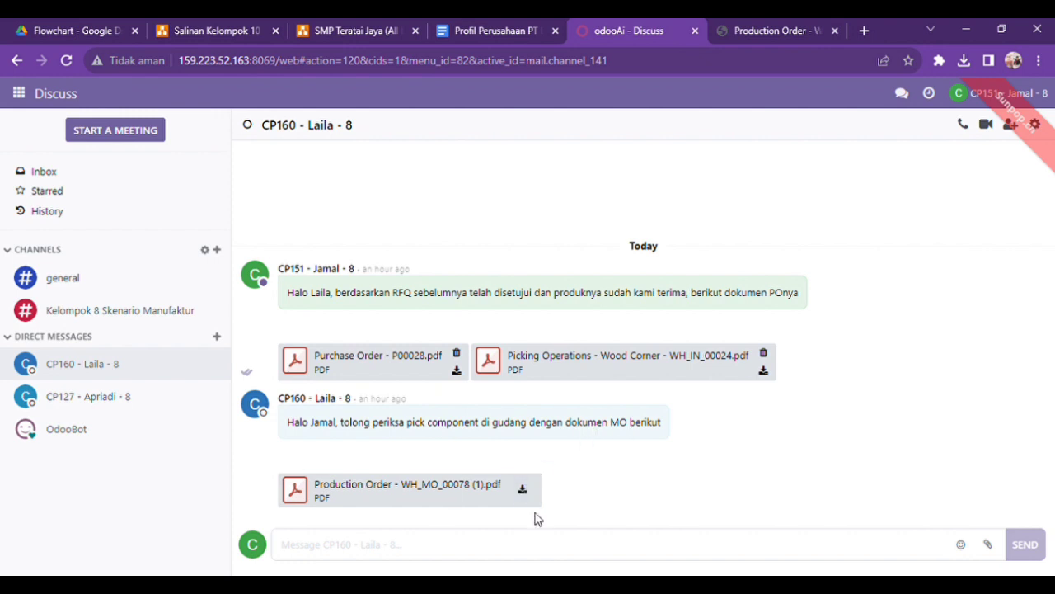
Review the received Production Order PDF for WH/MO/00078, including its components table, and return to the Discuss conversation
click(752, 25)
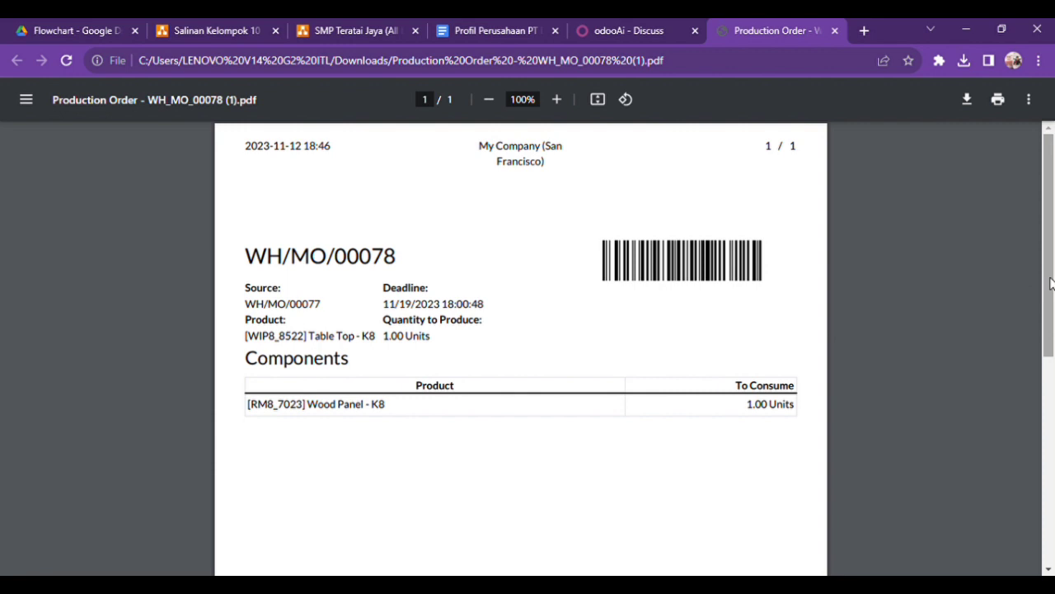
mouse_move(1051, 278)
mouse_down()
mouse_move(1051, 288)
mouse_move(1051, 260)
mouse_up()
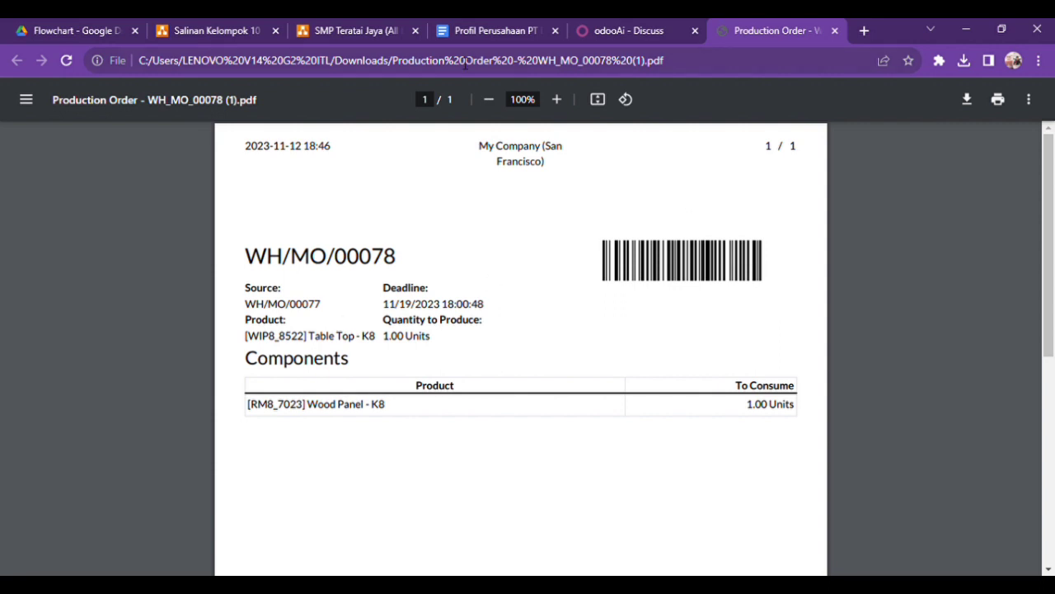
click(651, 26)
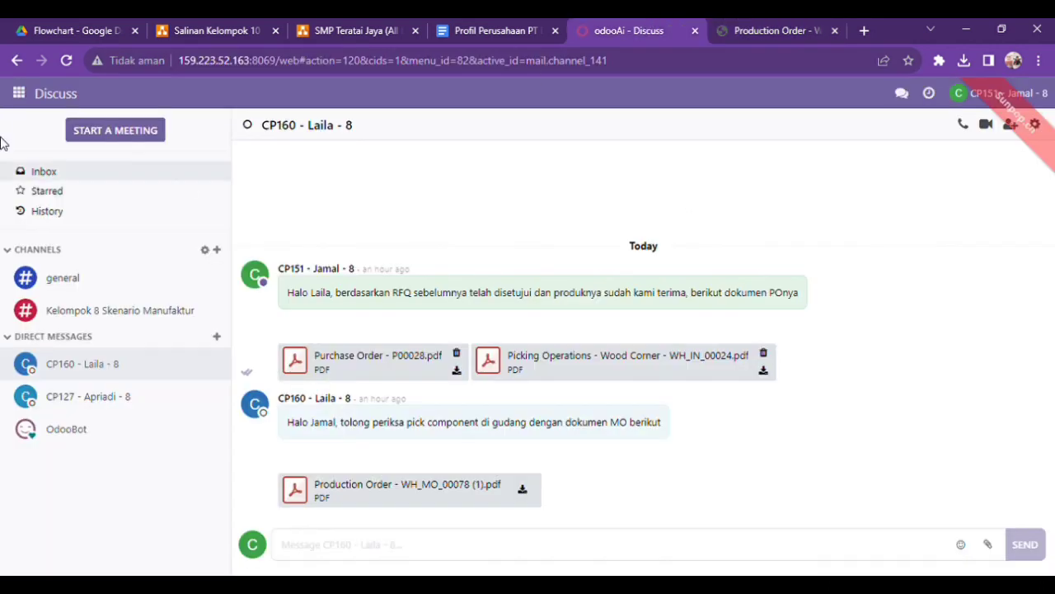
Reply "baik, tunggu ya" to the request to check the pick components
click(363, 553)
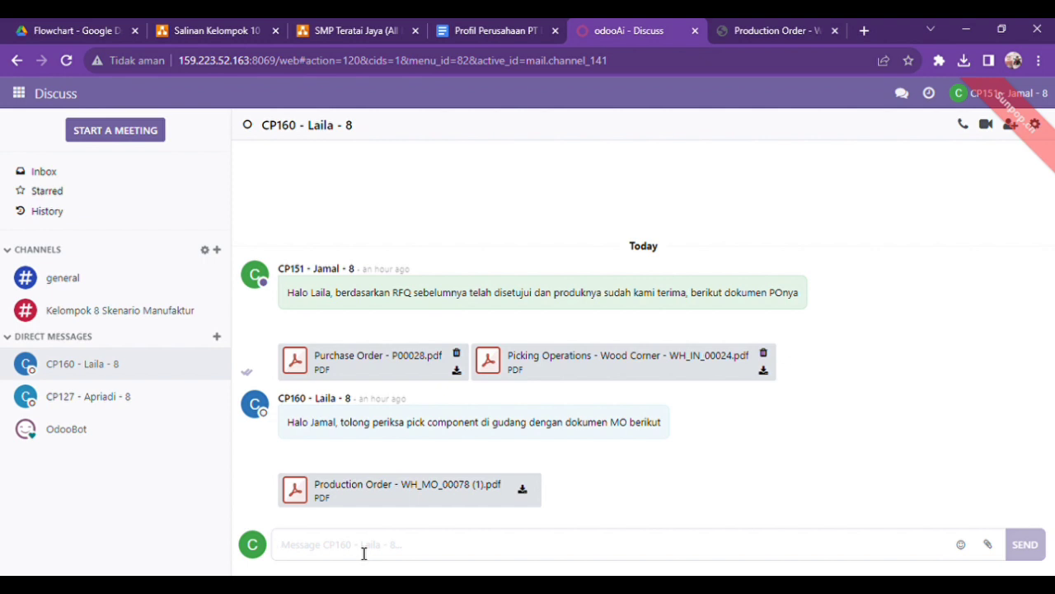
text(baik, tunggu ya)
key(Return)
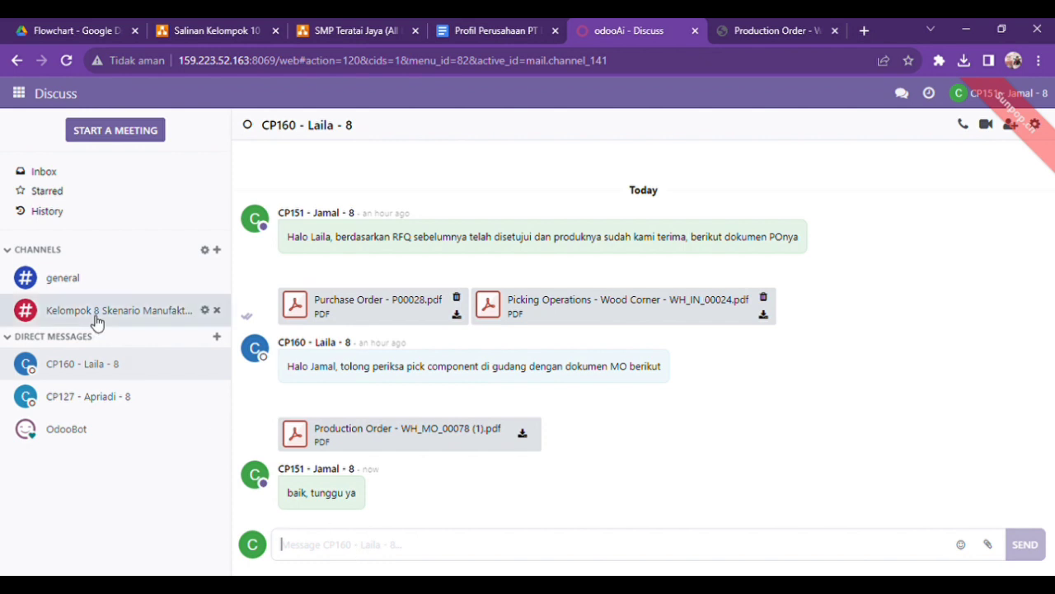
Open the list of Pick Components transfers in Inventory
click(19, 95)
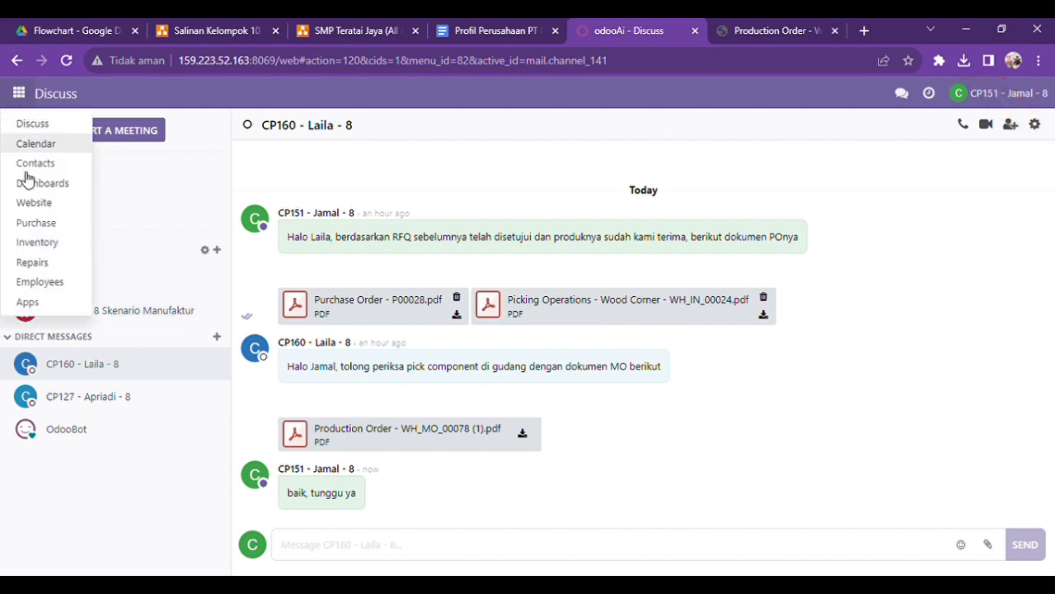
click(65, 251)
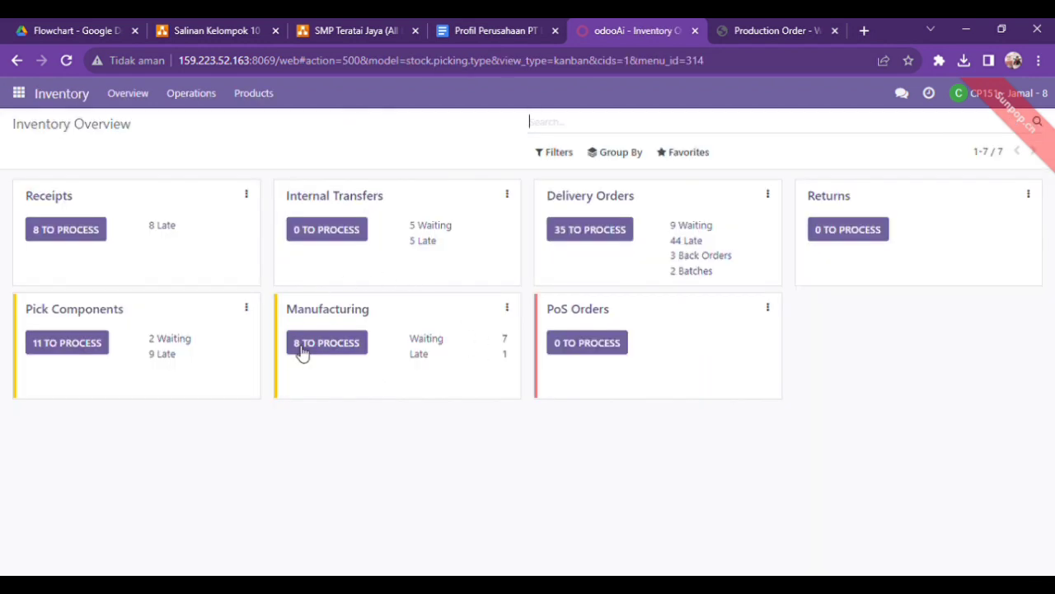
click(100, 314)
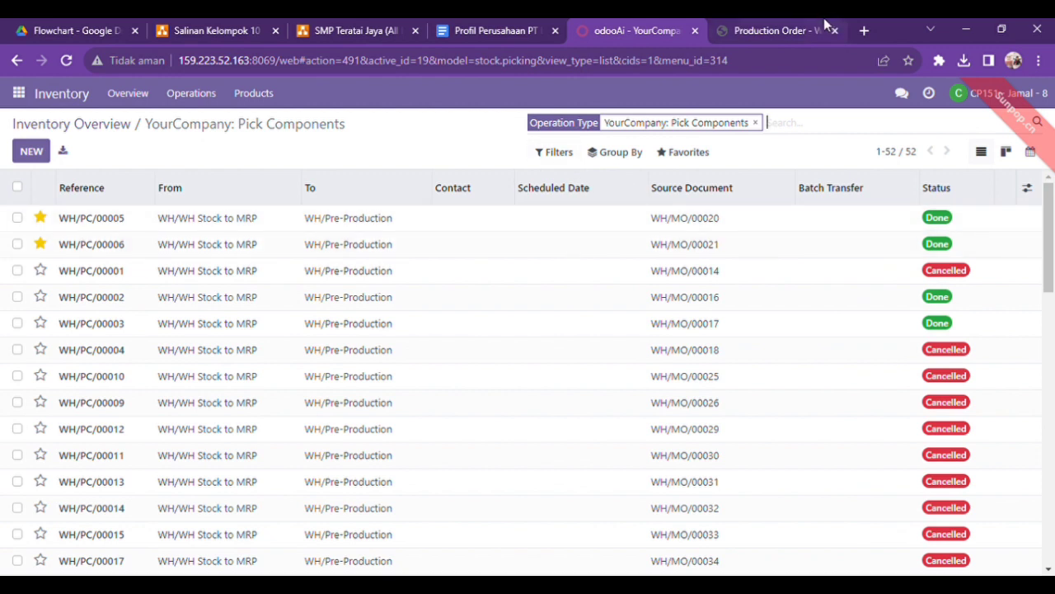
Copy the reference WH/MO/00078 from the production order PDF and search the transfers for it without the operation type filter
click(793, 29)
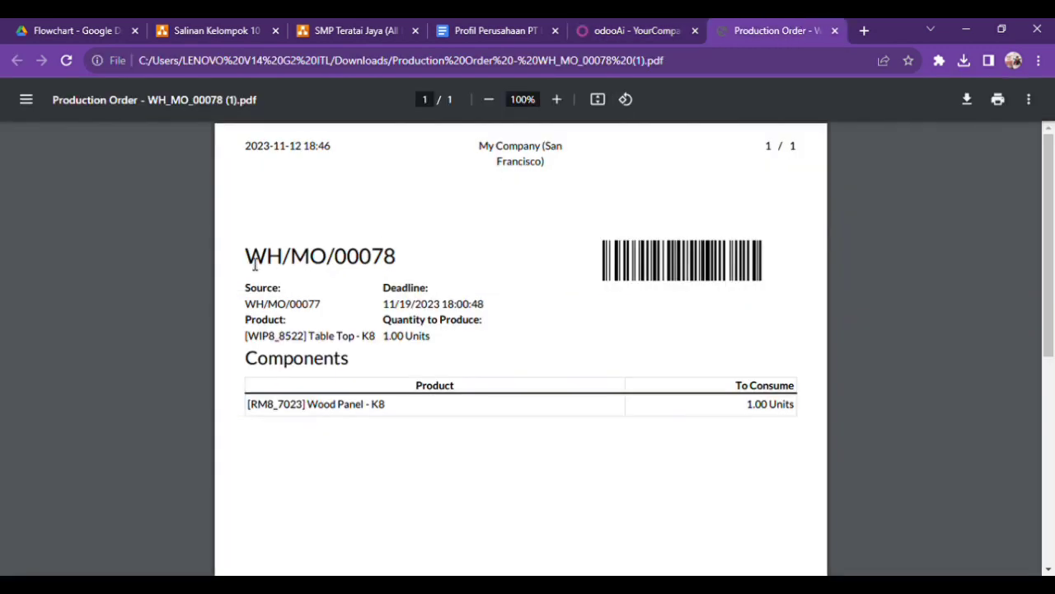
drag(247, 262, 417, 266)
key(ctrl+c)
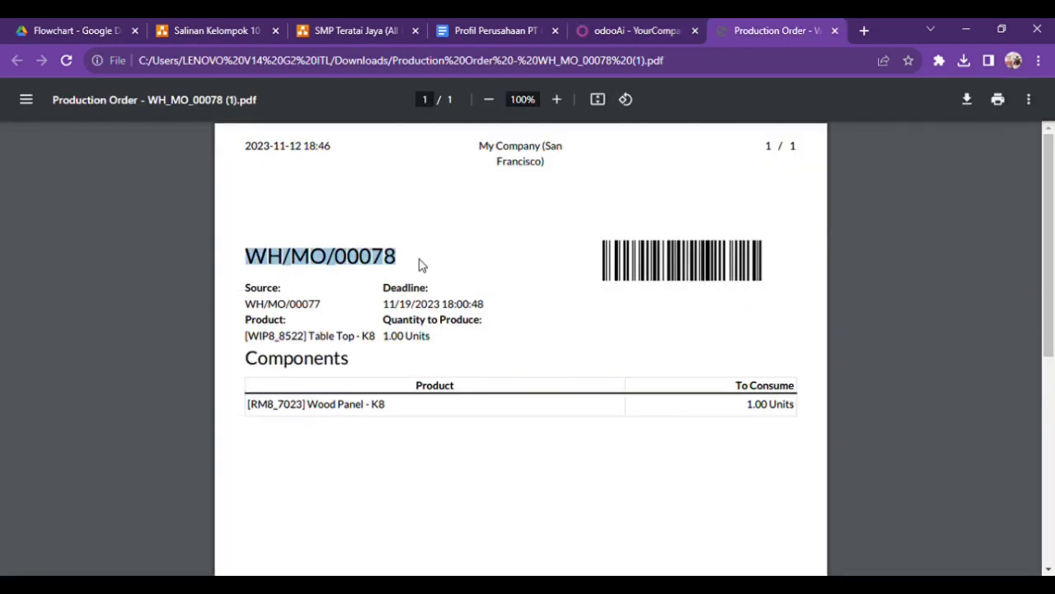
click(632, 30)
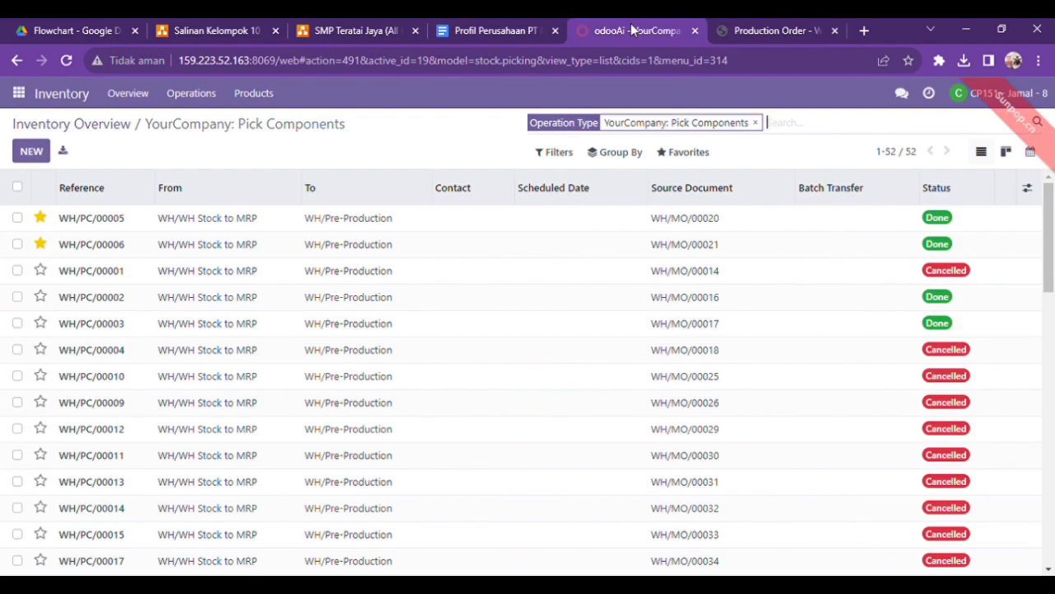
click(756, 123)
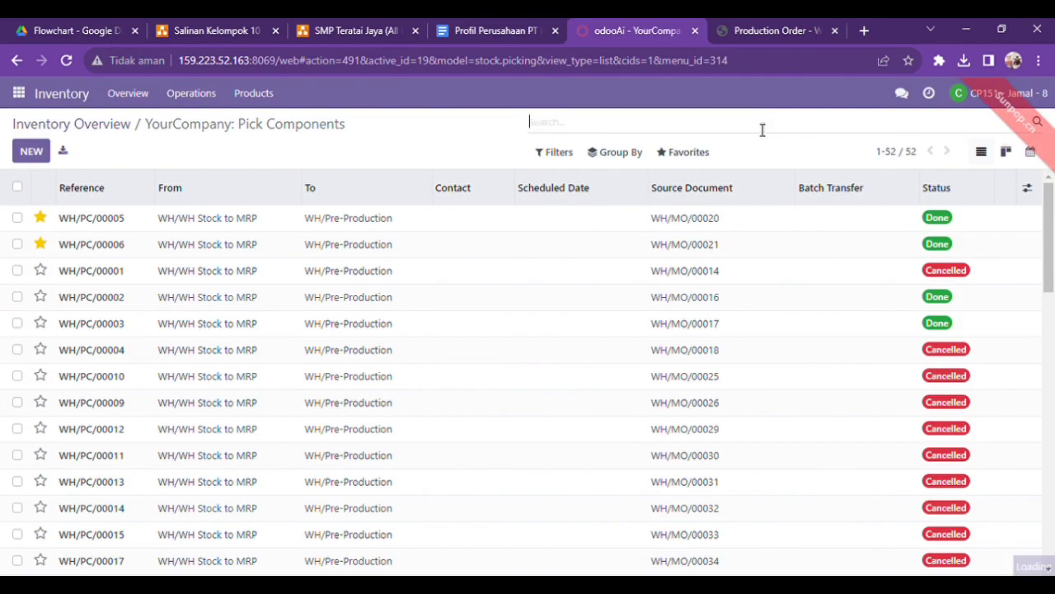
key(ctrl+v)
key(Return)
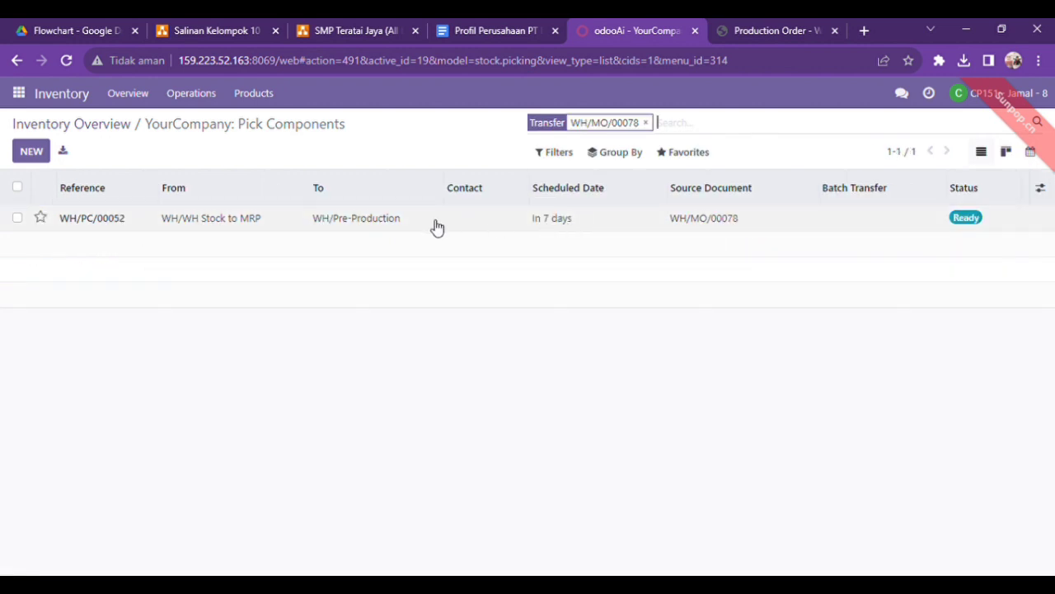
Open transfer WH/PC/00052, widen its Product column, fill the done quantities from the reserved ones and validate the transfer
click(483, 227)
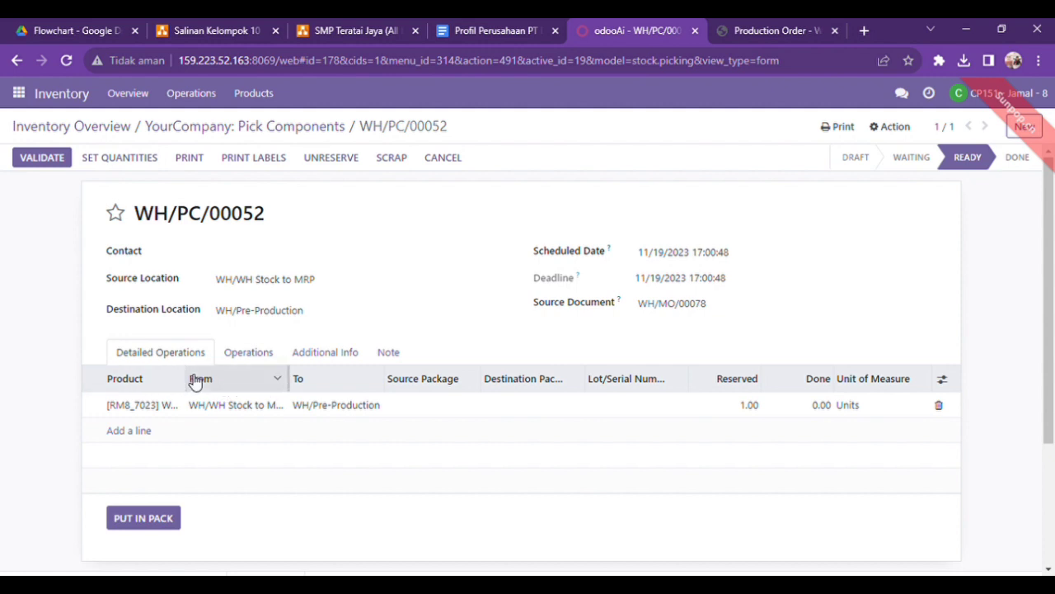
drag(193, 386, 256, 384)
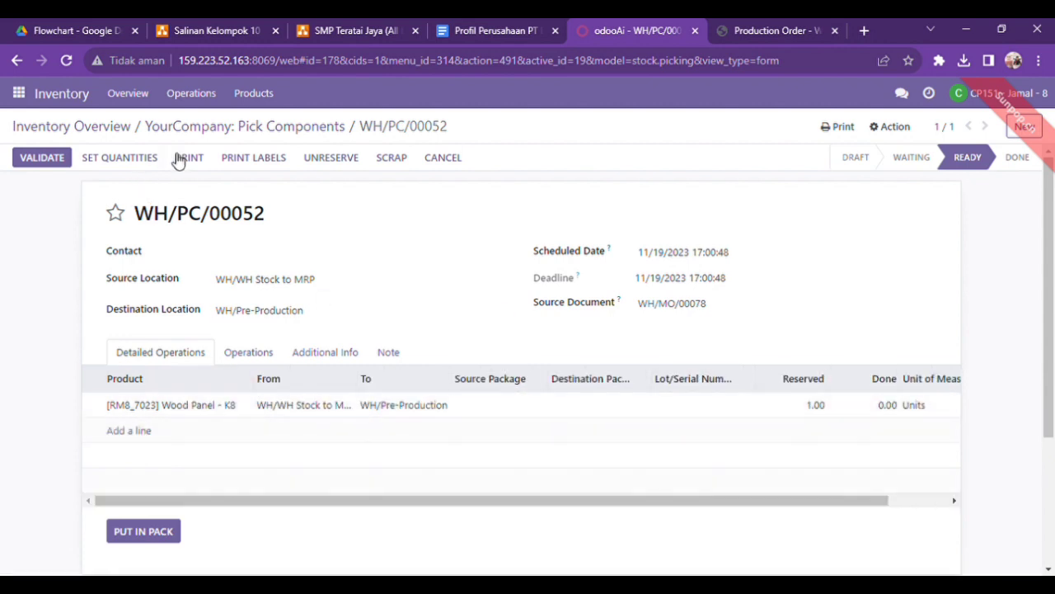
click(116, 165)
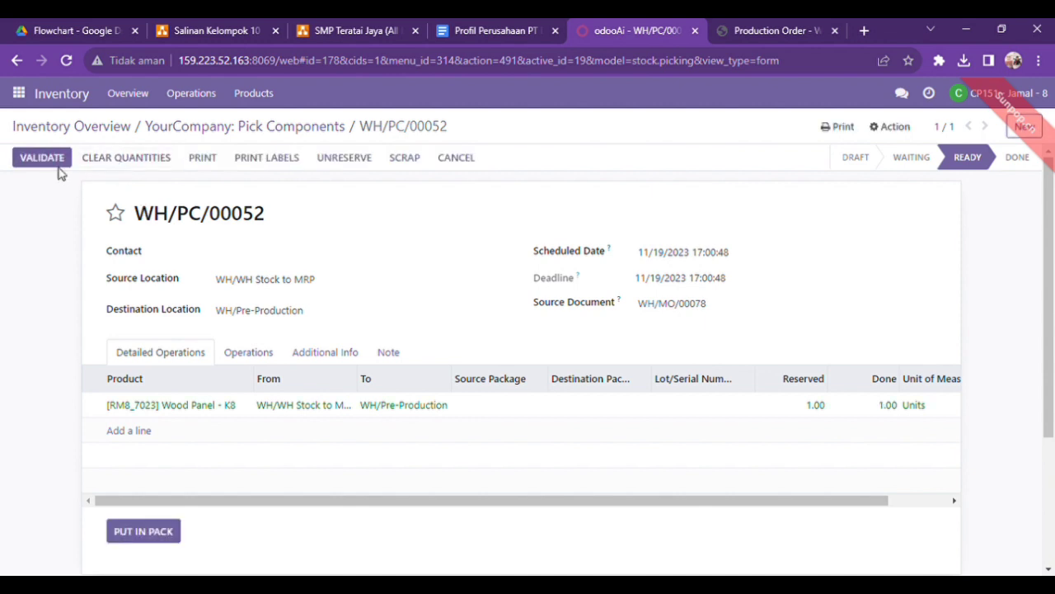
click(56, 164)
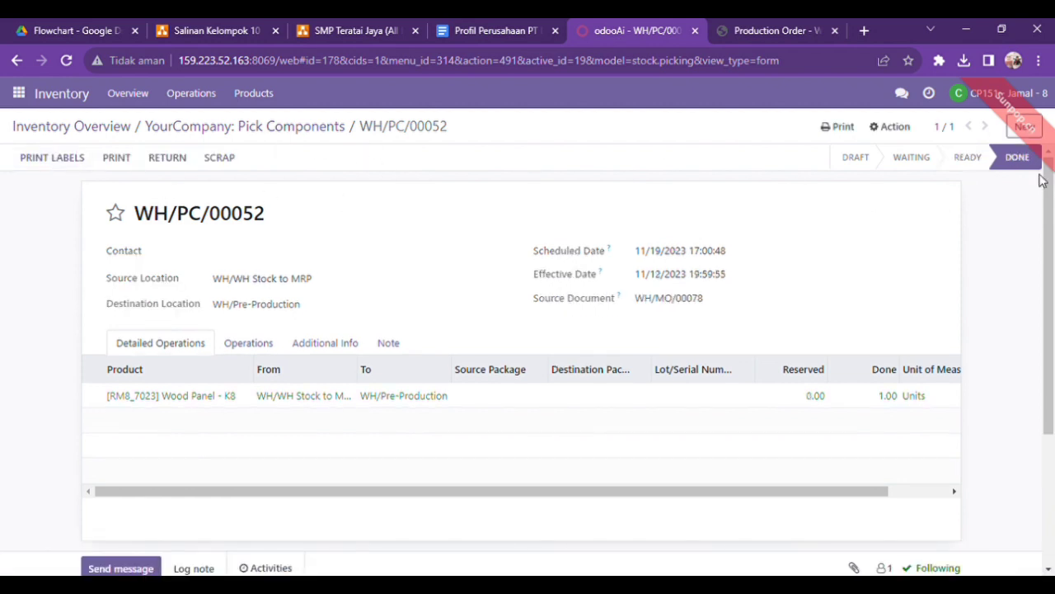
click(19, 96)
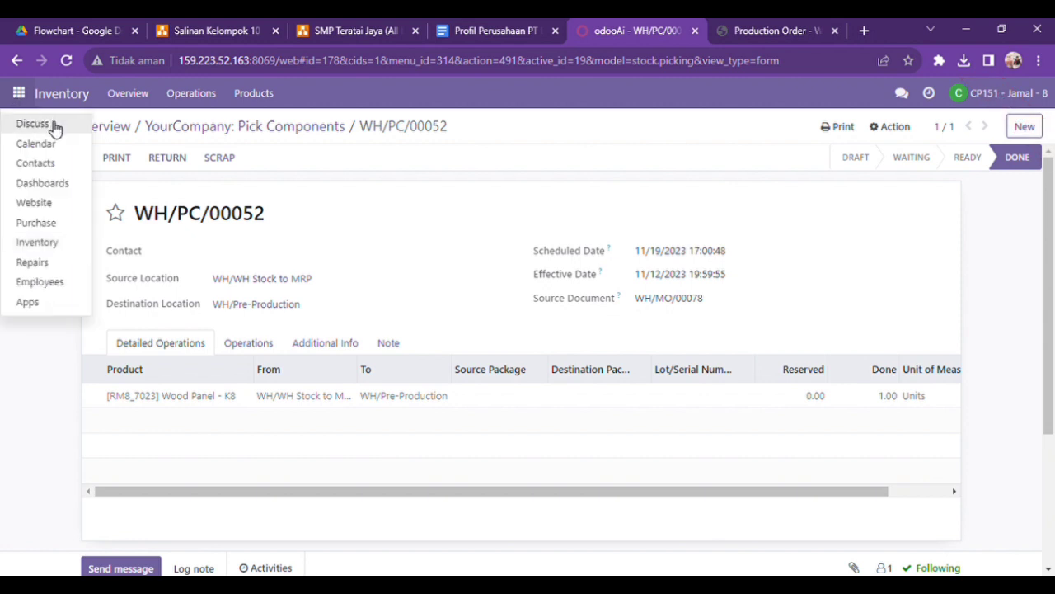
click(53, 124)
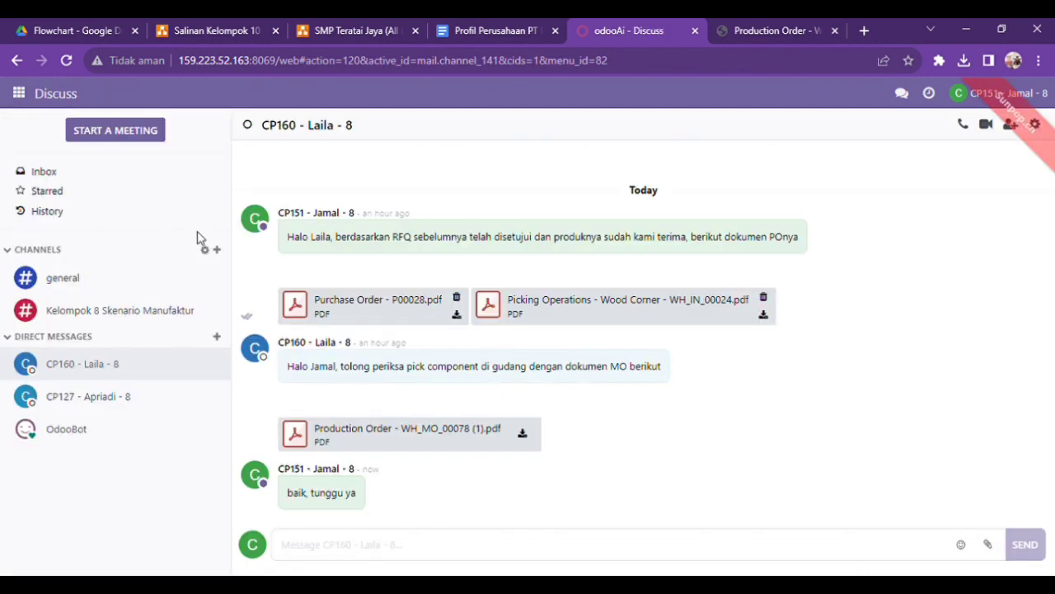
click(18, 93)
click(39, 242)
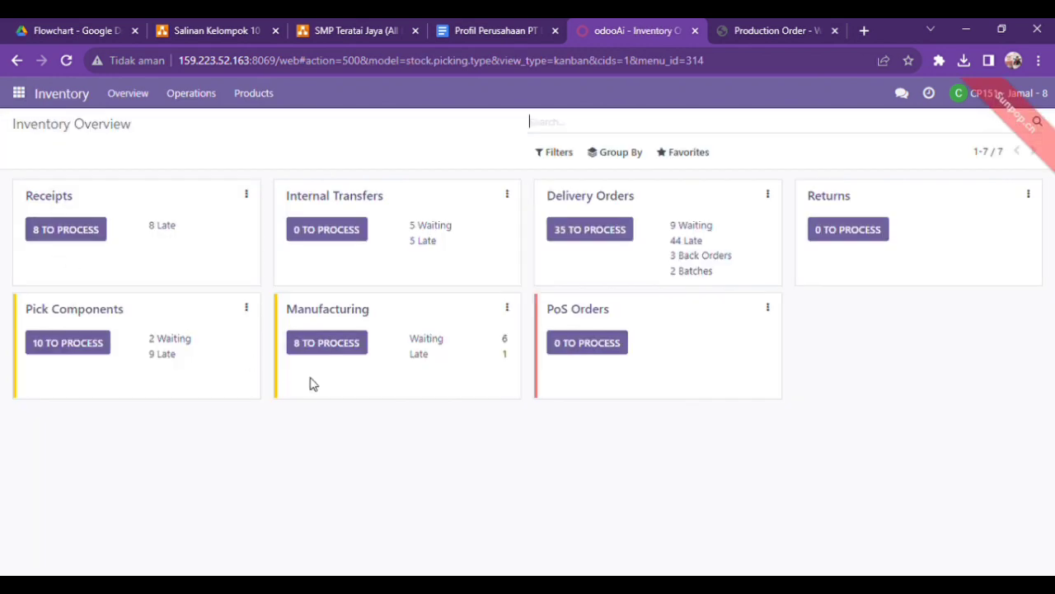
Search the Pick Components transfers for WH/MO/00078 without the operation type filter, open WH/PC/00052 and print its Picking Operations report
click(107, 318)
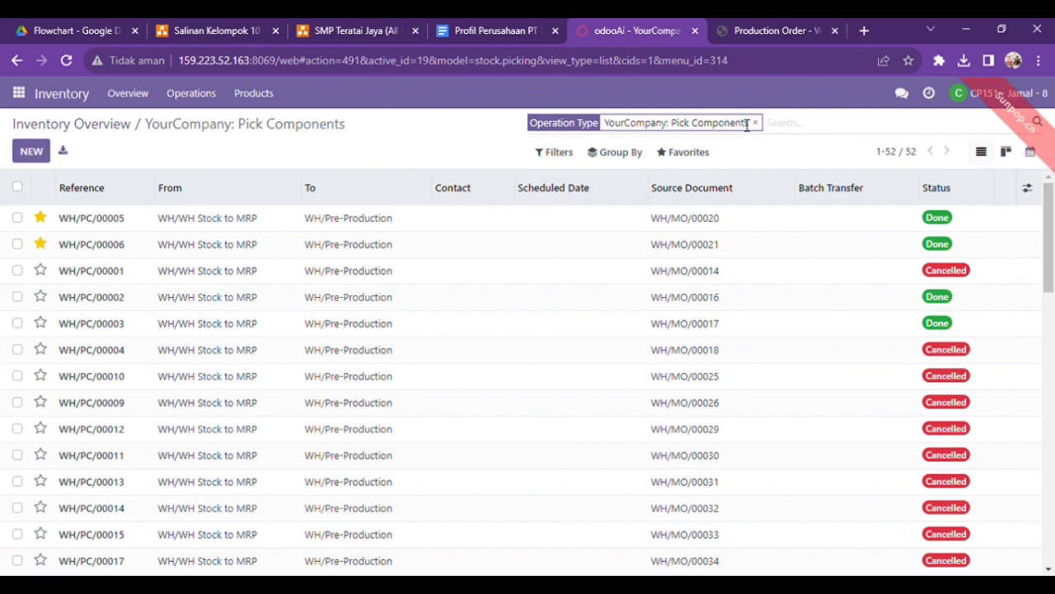
click(755, 122)
key(ctrl+v)
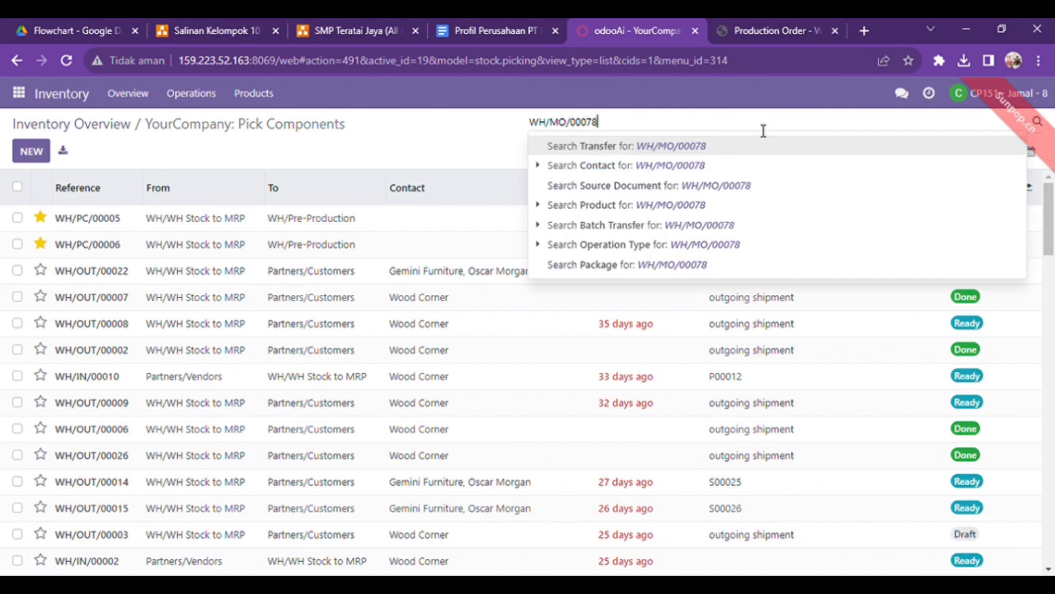
key(Return)
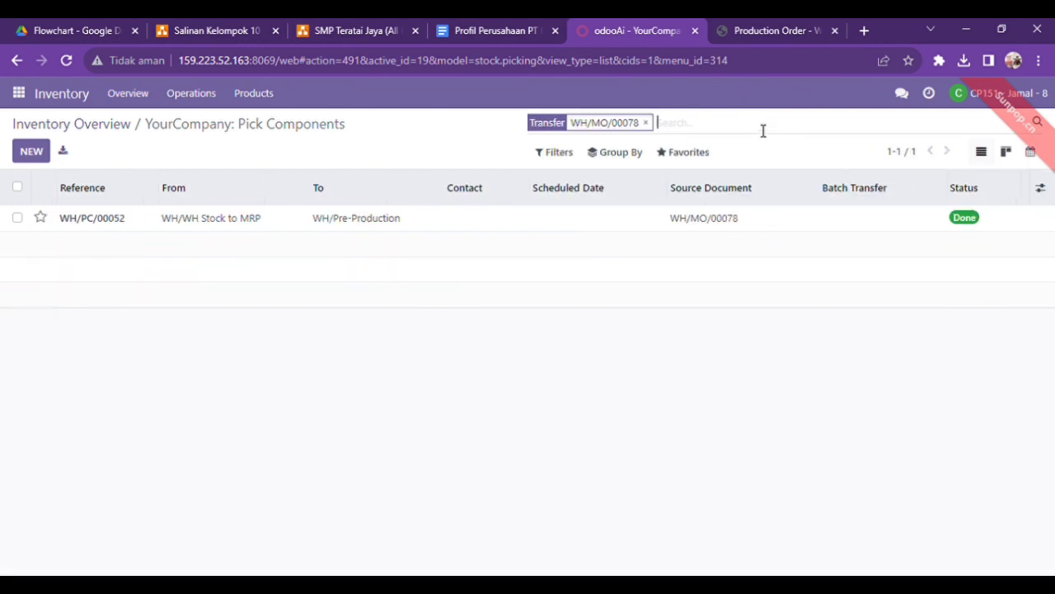
click(516, 224)
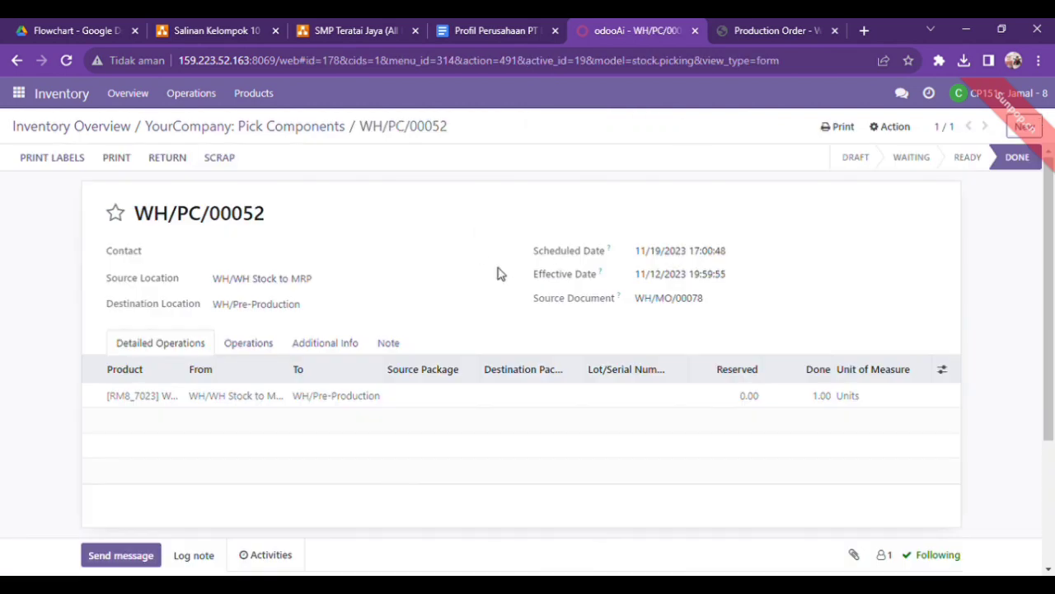
click(850, 130)
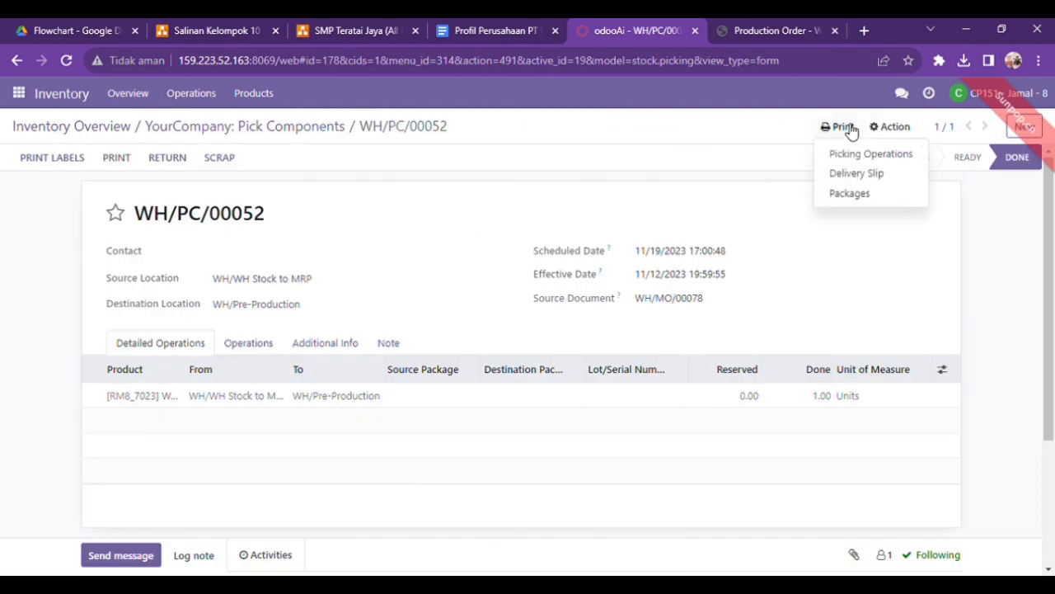
click(866, 155)
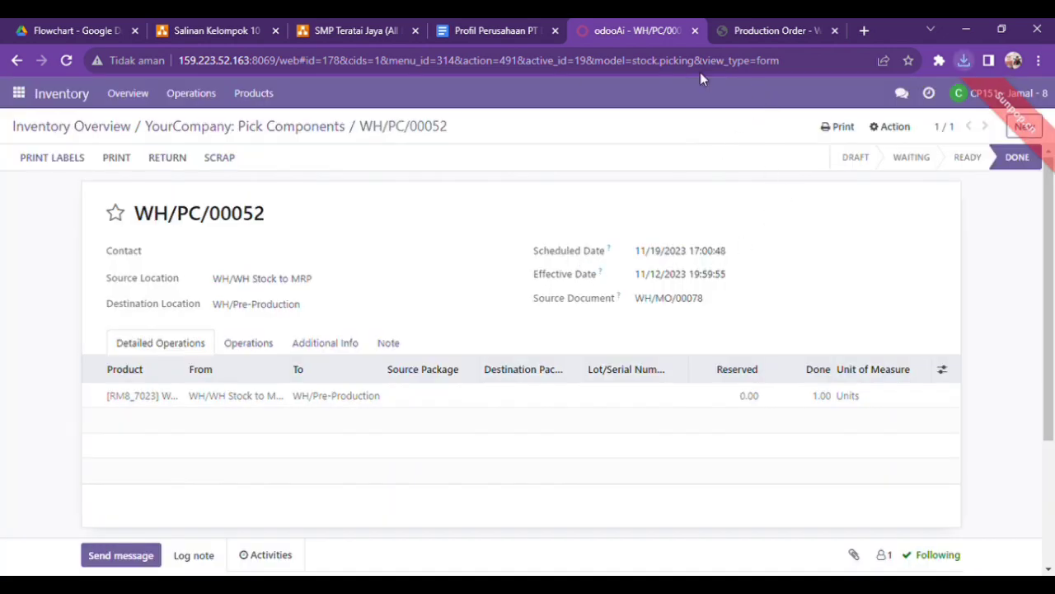
In the Discuss conversation, write the message "halo, aku ngabarin pick component sudah aku cek dan sudah aku validate juga,"
click(18, 92)
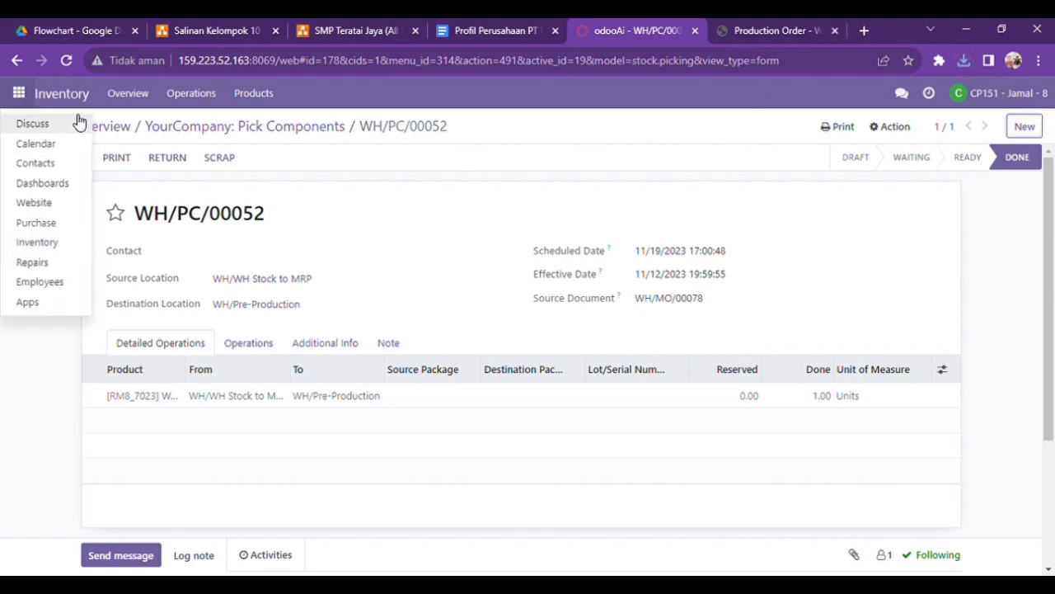
click(74, 123)
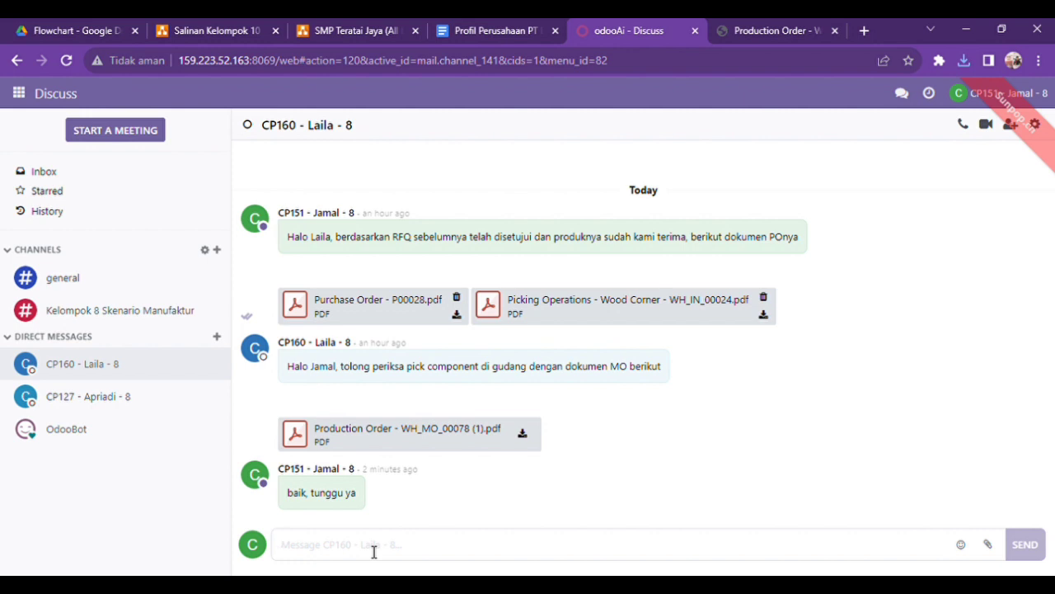
text(halo, ak)
key(BackSpace)
key(BackSpace)
text(aku ngabarun)
key(BackSpace)
key(BackSpace)
text(in)
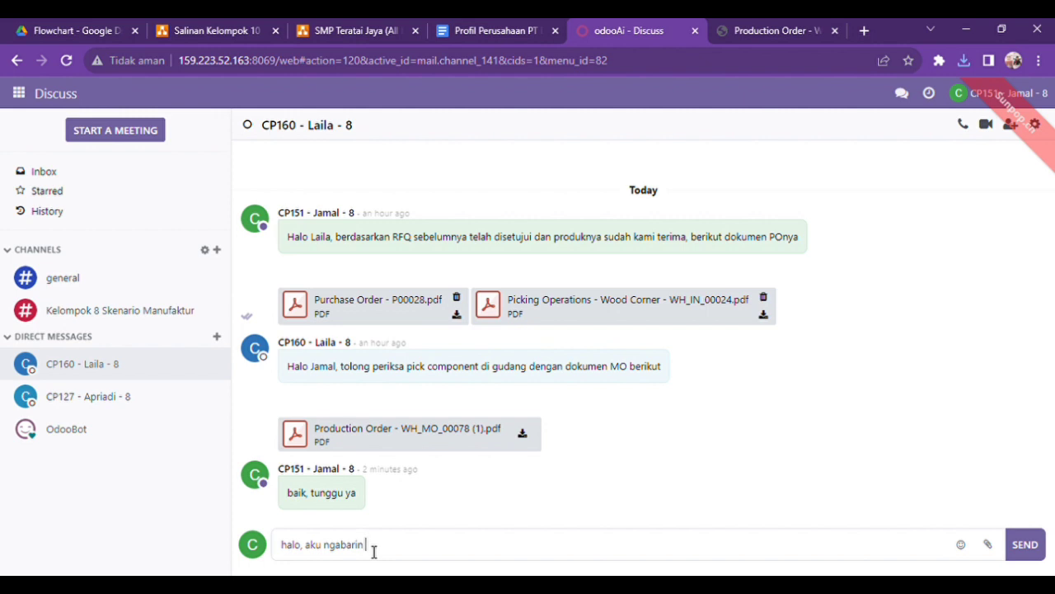
text(pick component sudah aku )
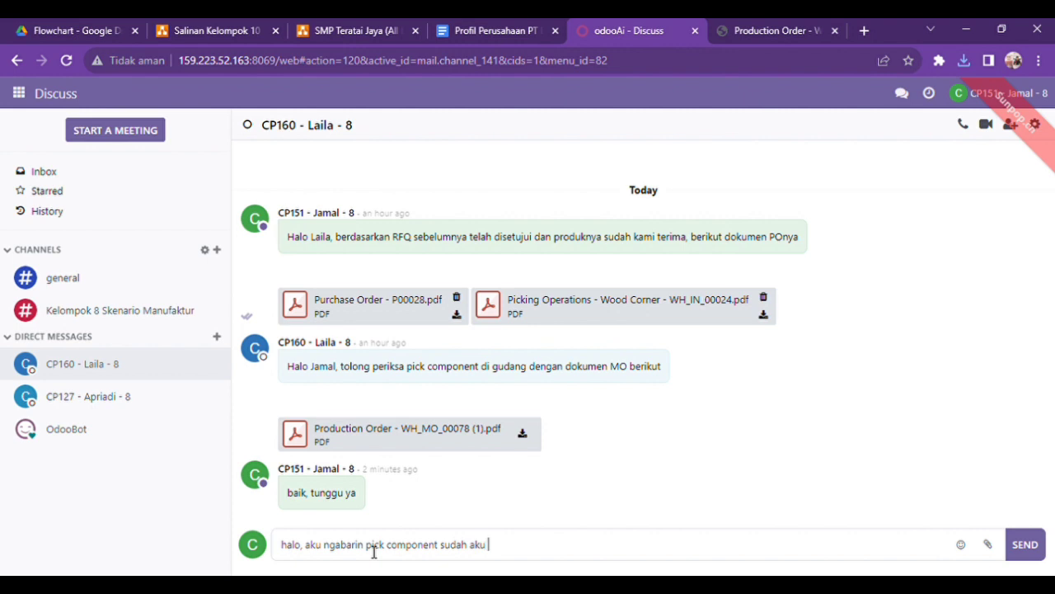
text(cek dan sudah aku)
text( va)
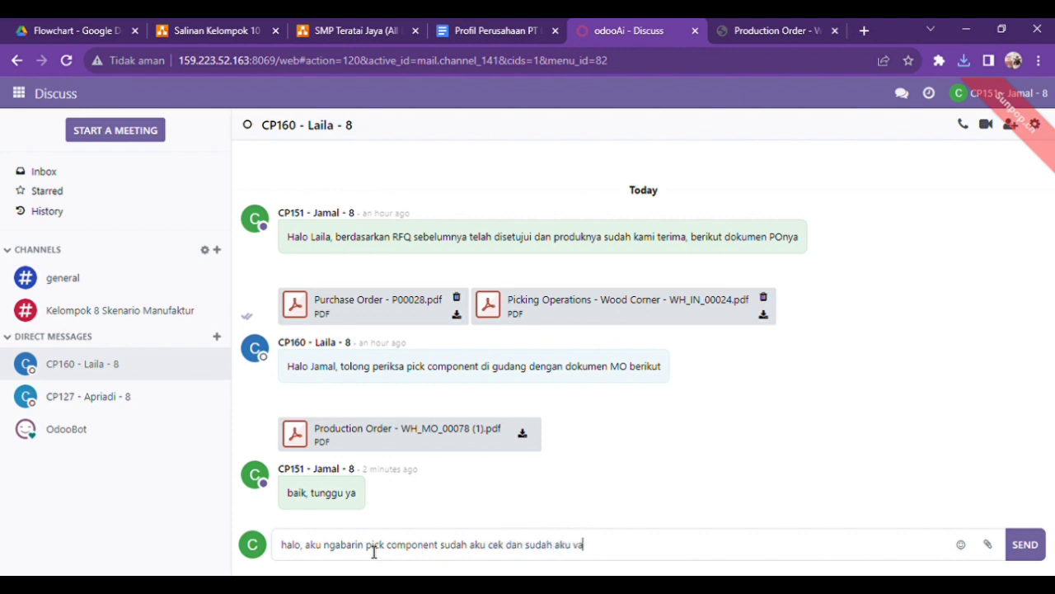
text(lidate juga,)
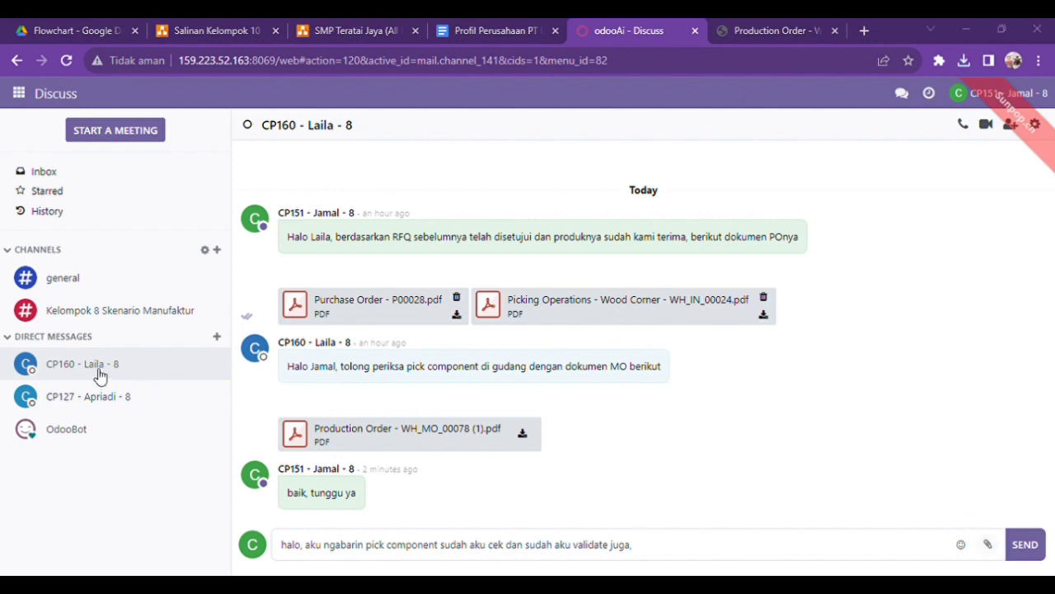
Attach the PDF "Picking Operations - - WH_PC_00052" to the drafted message and send it
double_click(325, 269)
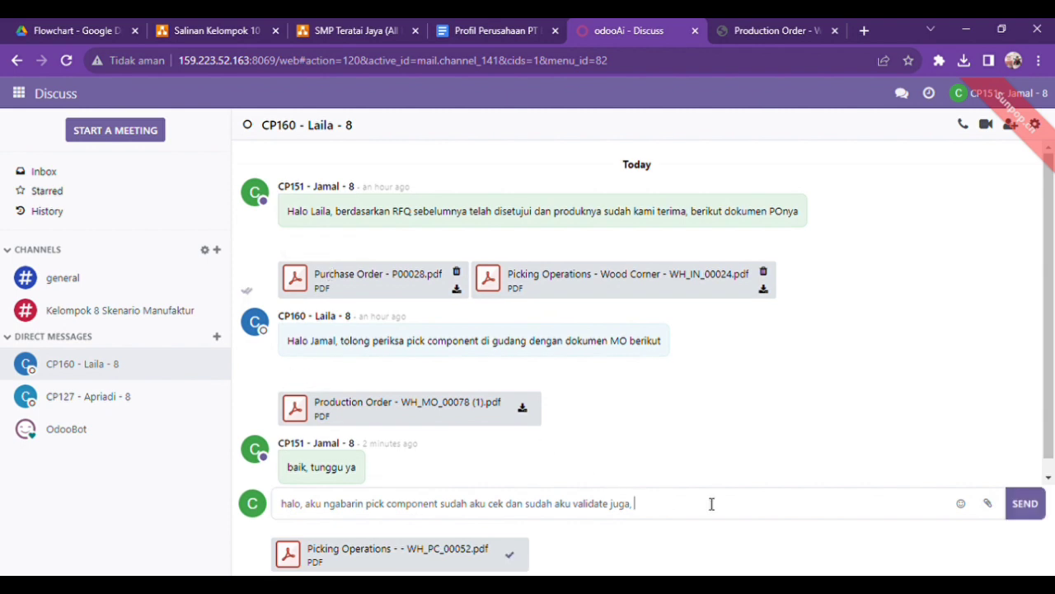
click(1027, 518)
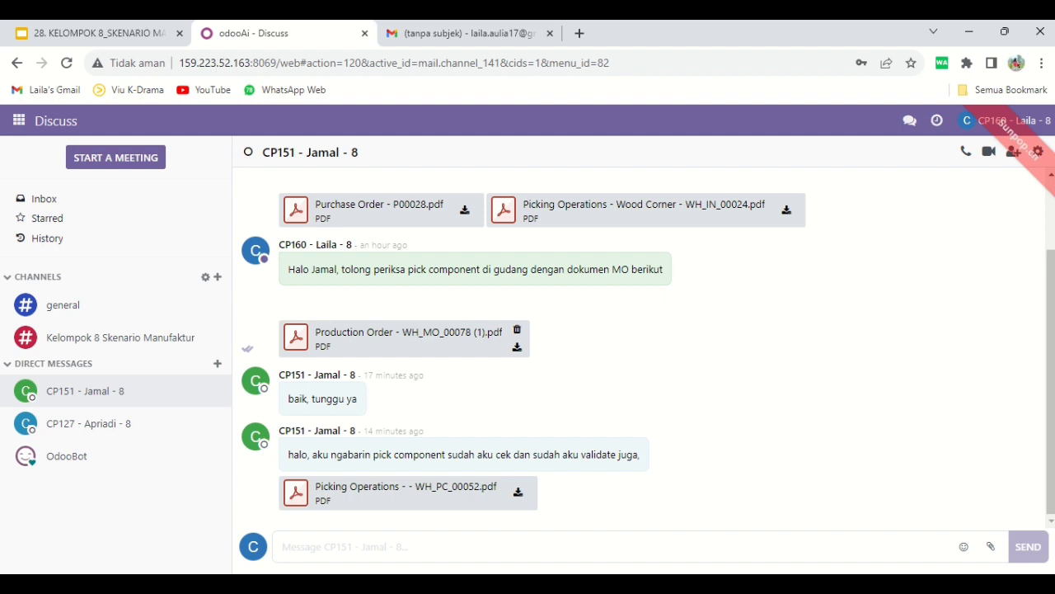
Reply "Baik, terima kasih" to the message with the picking document
text(Baik, terima kasih)
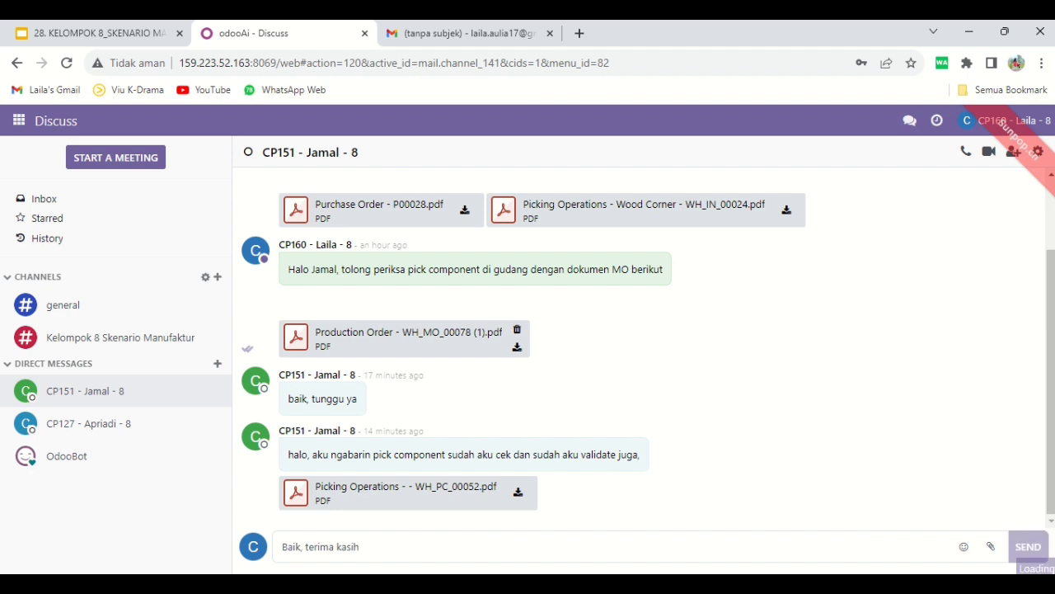
key(Return)
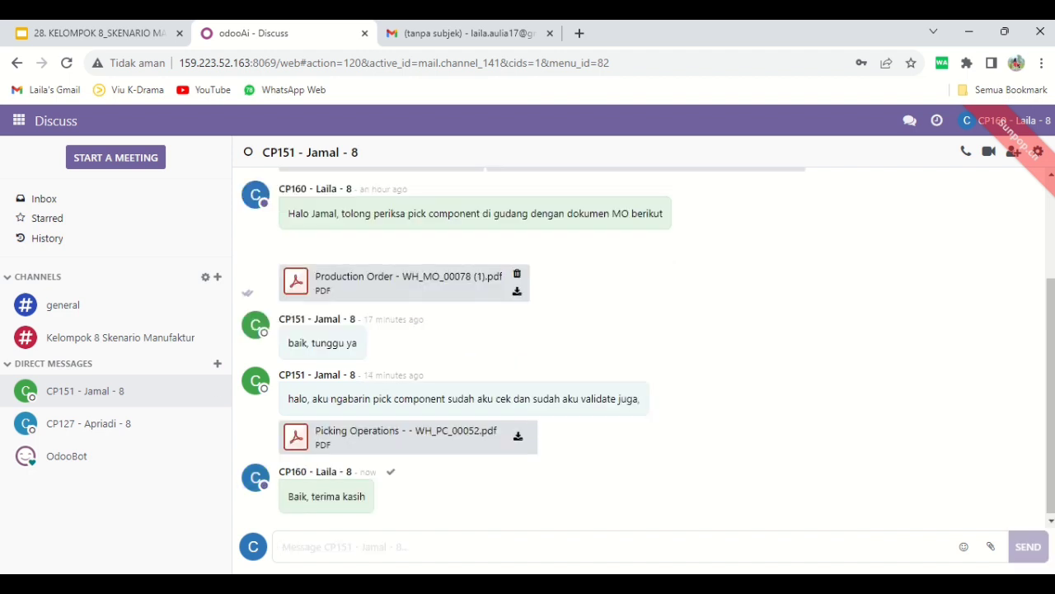
Open the manufacturing orders, remove the To Do filter and sort the list by reference in descending order
click(18, 120)
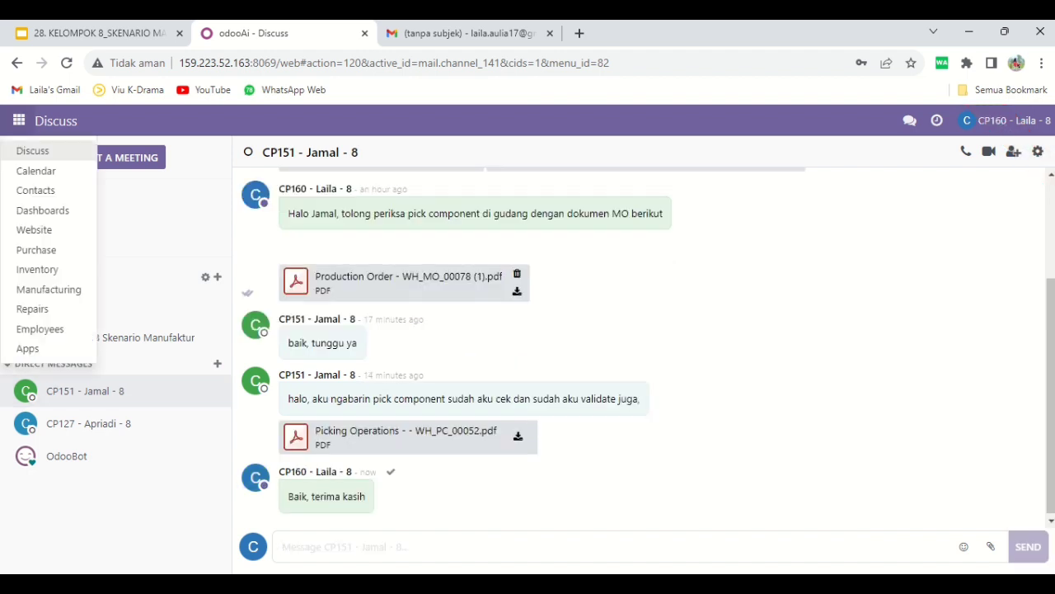
click(48, 289)
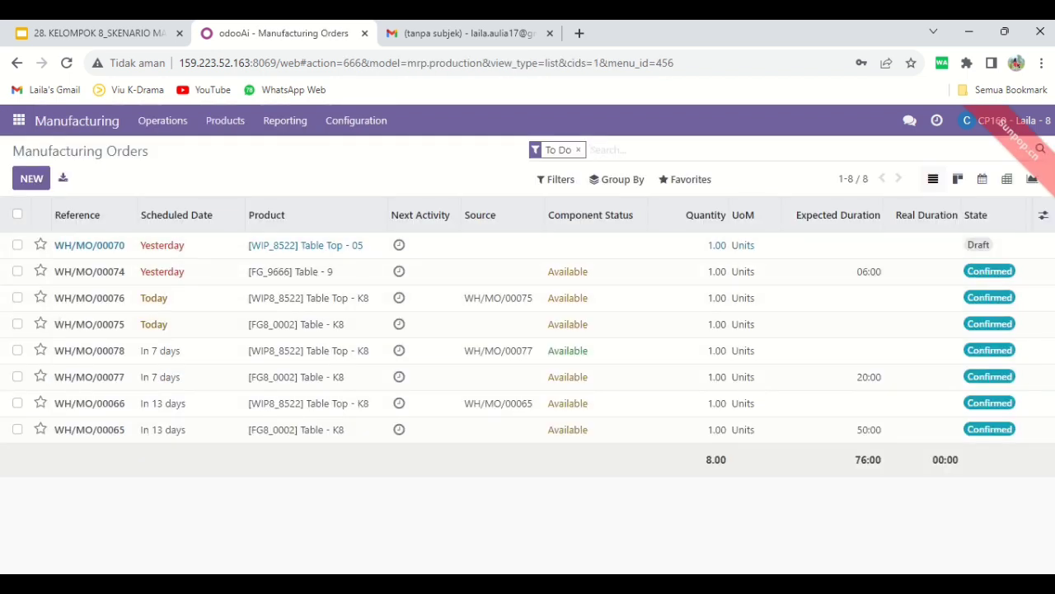
key(BackSpace)
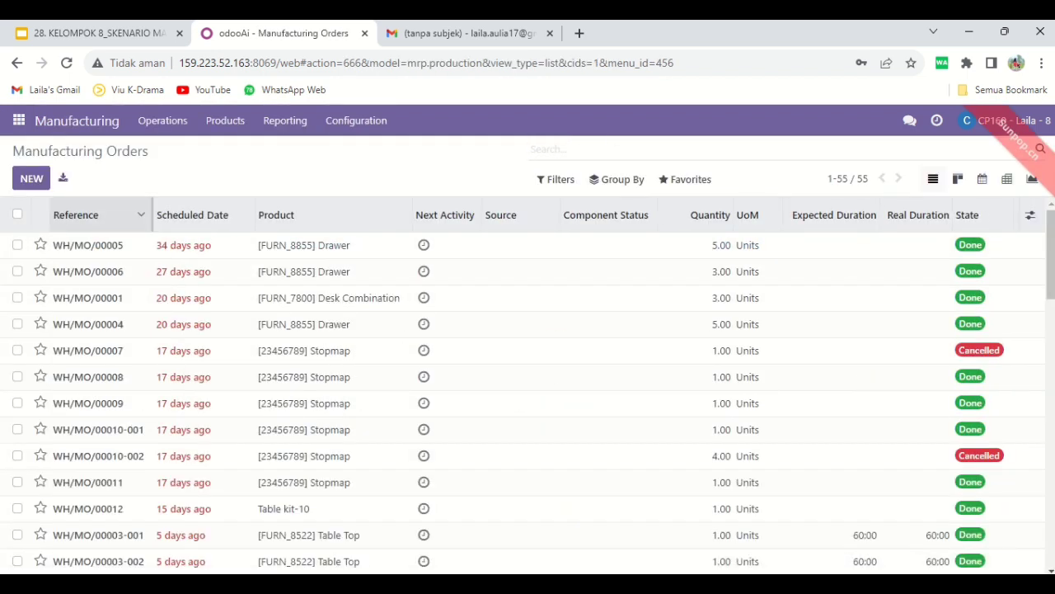
double_click(94, 215)
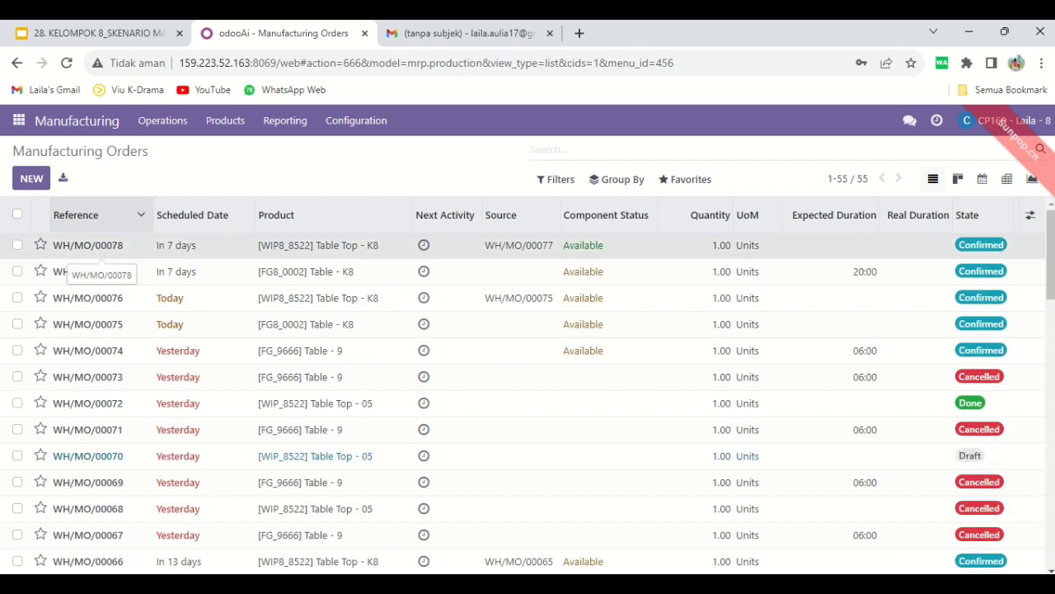
Plan manufacturing order WH/MO/00078, and start and finish its Cutting 8 work order
click(87, 246)
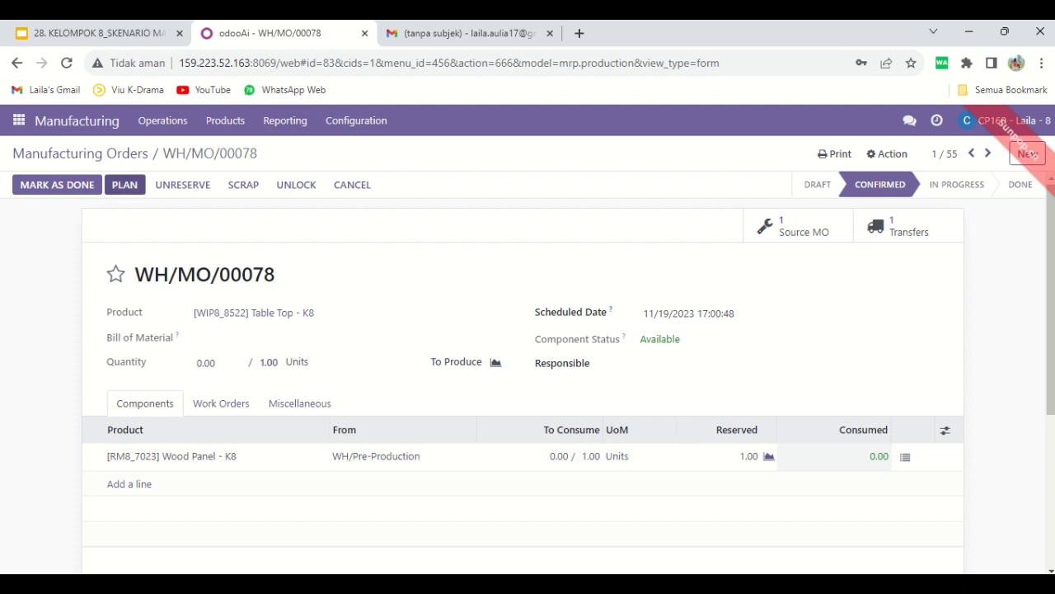
click(125, 185)
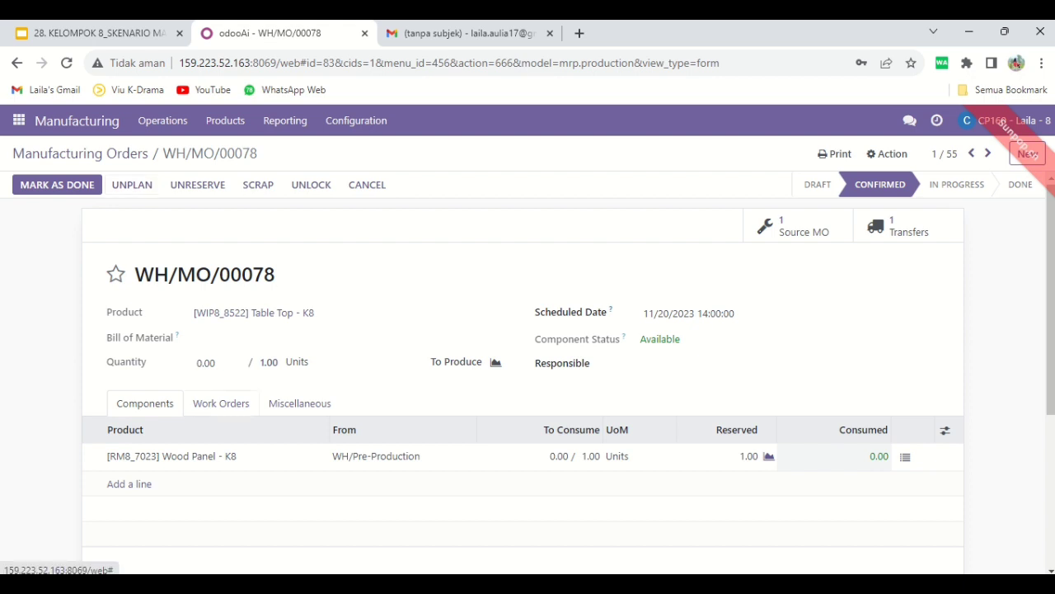
click(221, 403)
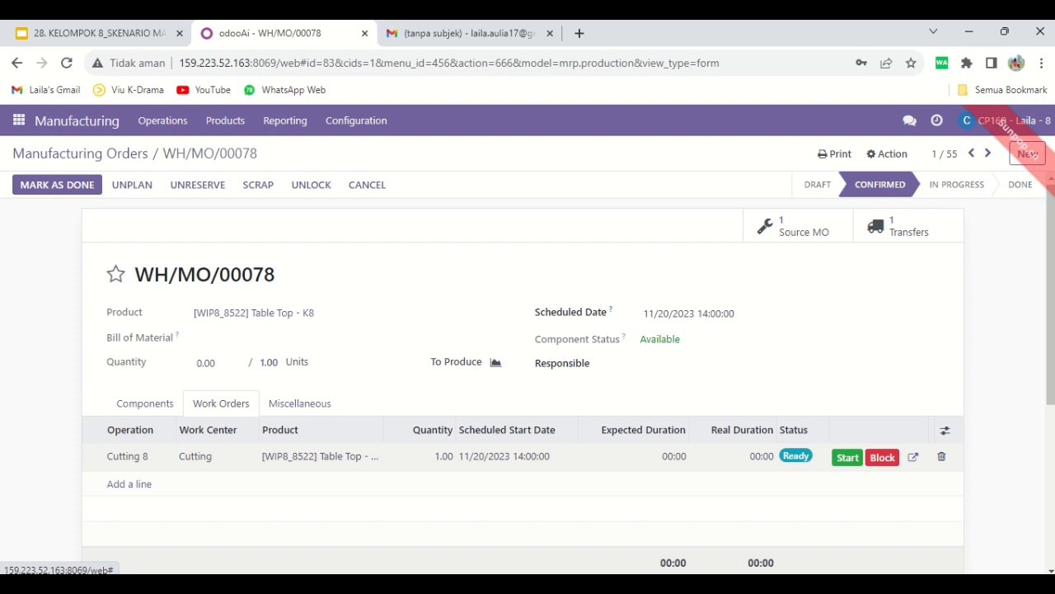
click(848, 458)
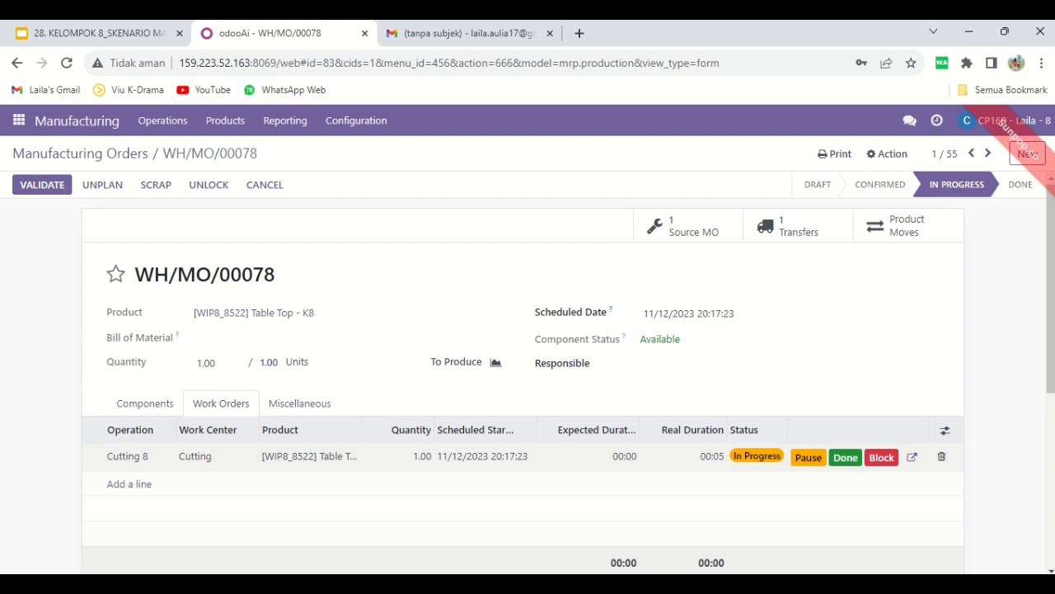
click(846, 457)
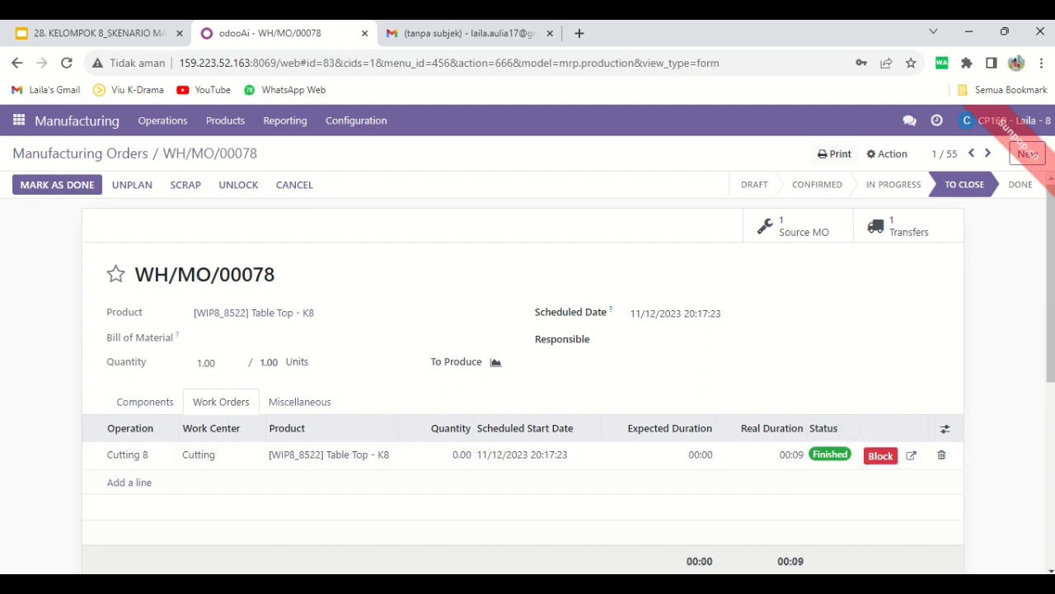
Print the production order document for WH/MO/00078 as a PDF
click(834, 154)
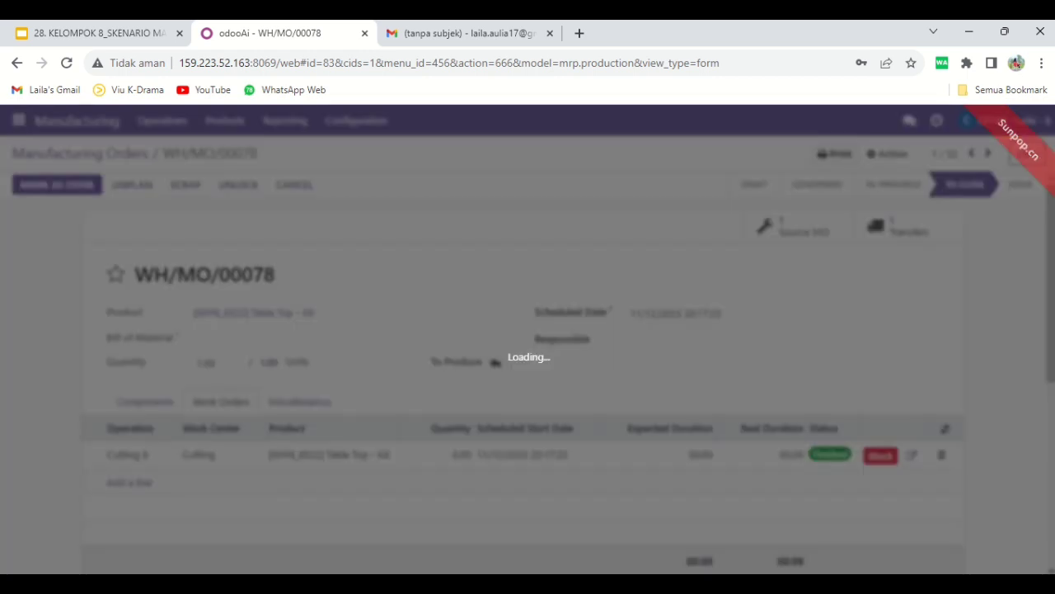
click(864, 180)
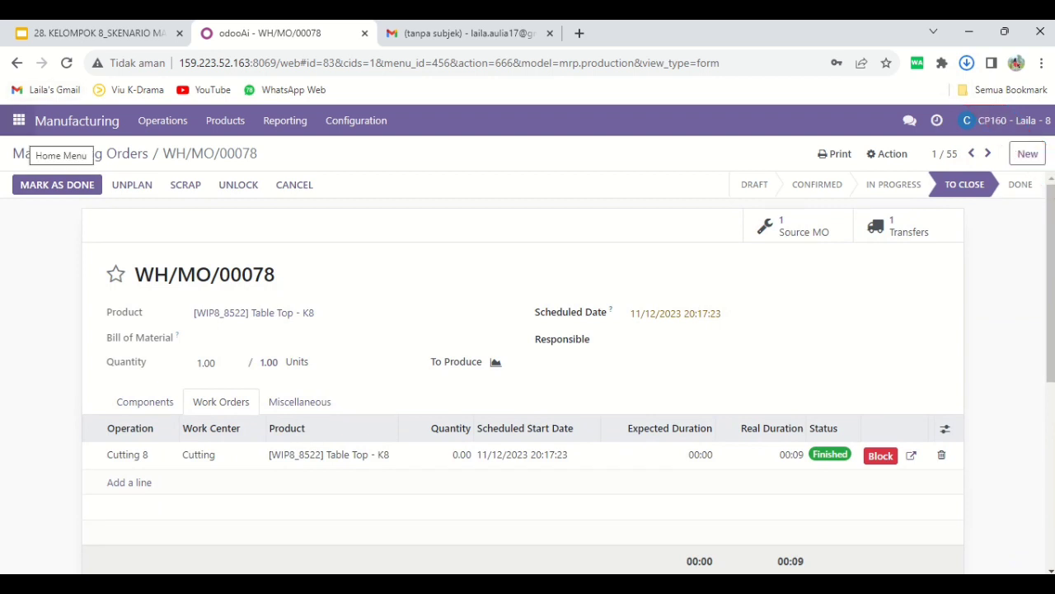
In Discuss, start a direct conversation with the group 8 colleague handling validation and send "Halo, tolong validasi dokumen MO berikut"
click(18, 120)
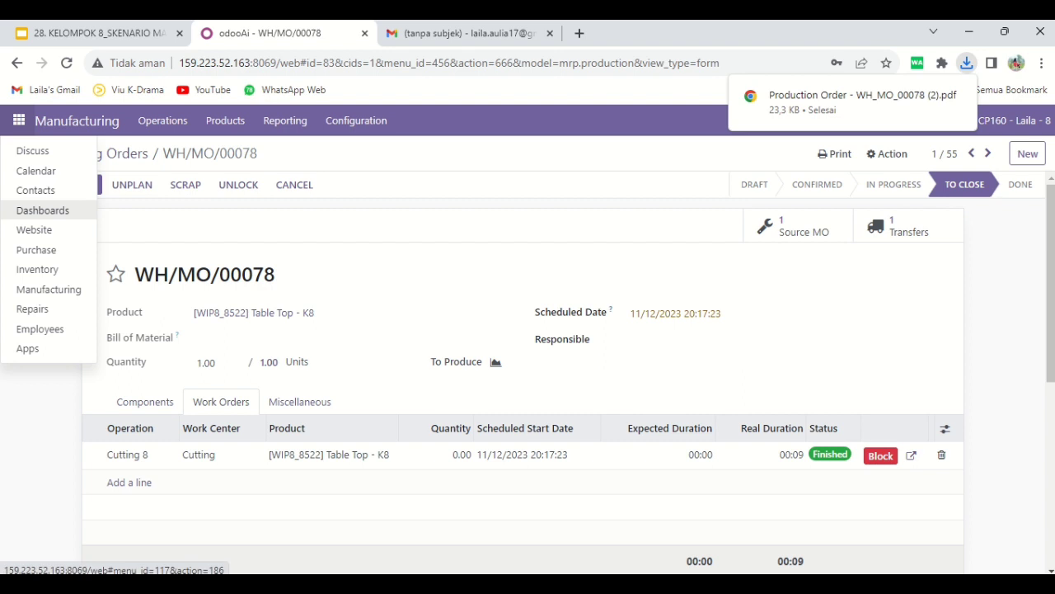
click(33, 151)
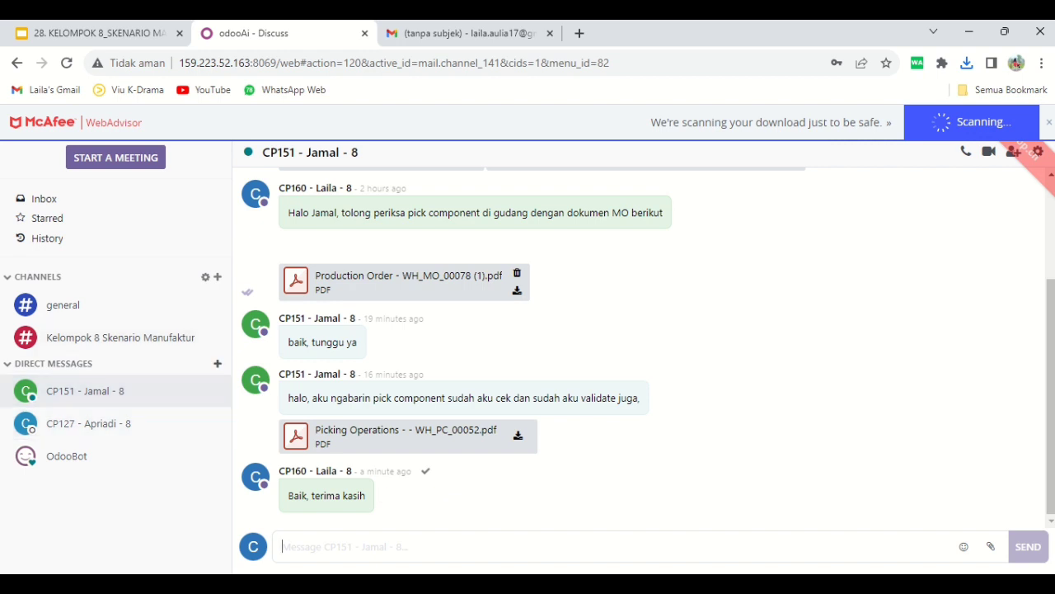
click(217, 363)
text(dendi)
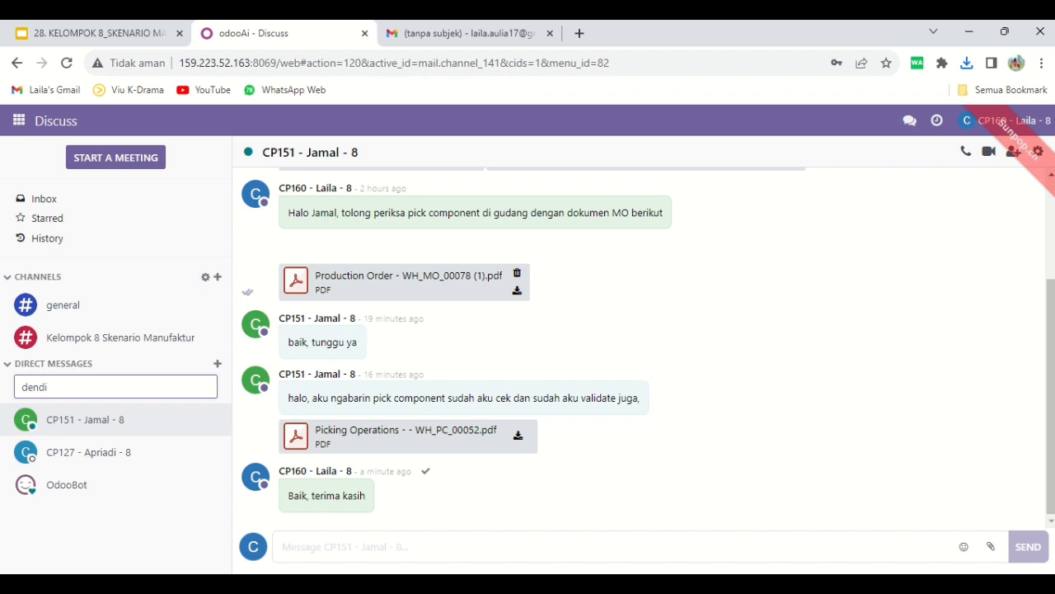
key(Return)
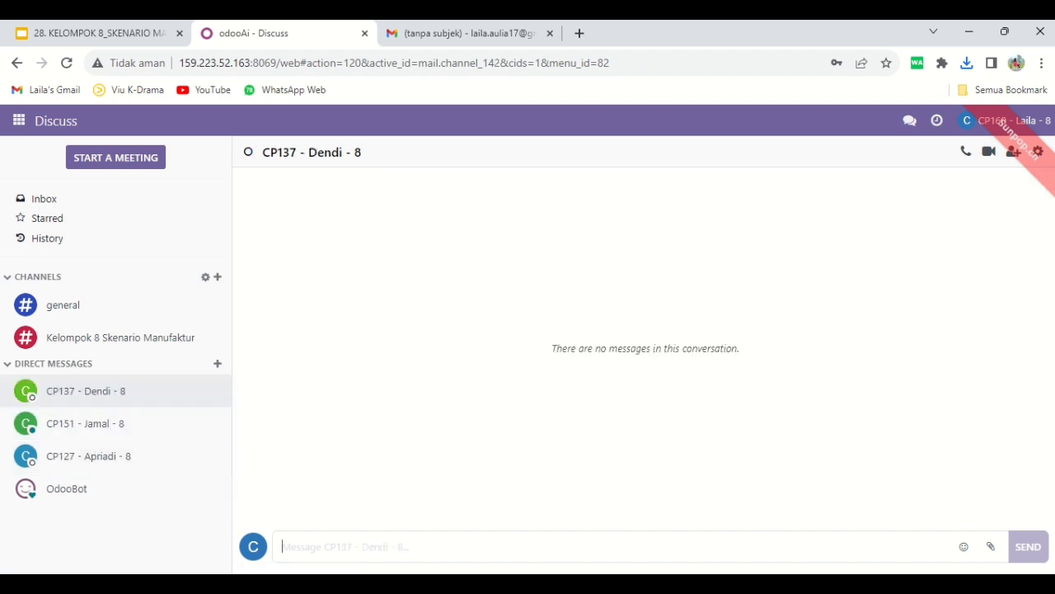
text(Halo, tolong validasi dokumen MO berikut)
key(Return)
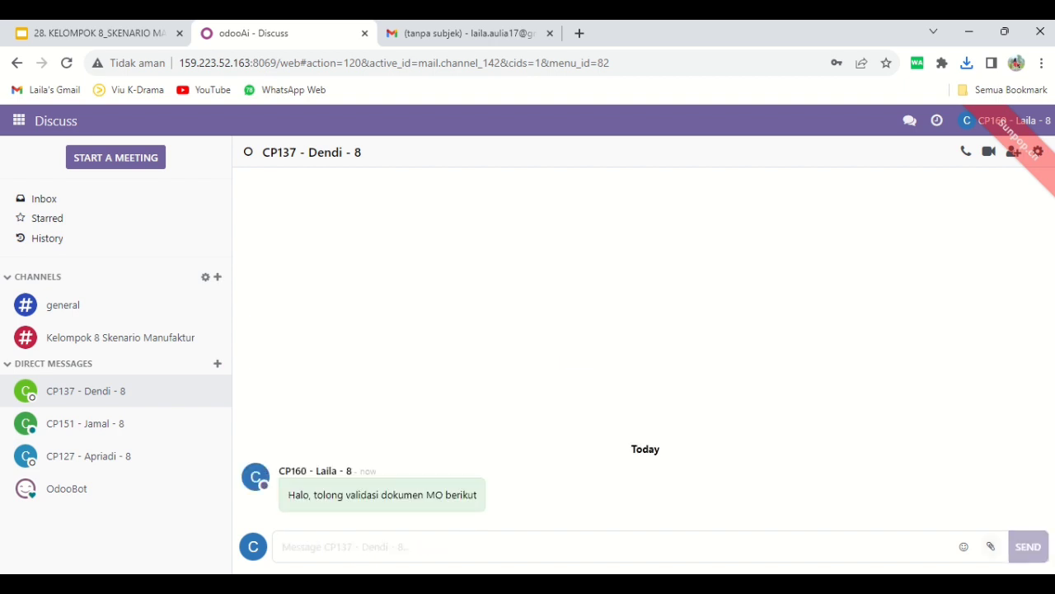
Attach the PDF "Production Order - WH_MO_00078 (2)" and send it in the same conversation
click(991, 547)
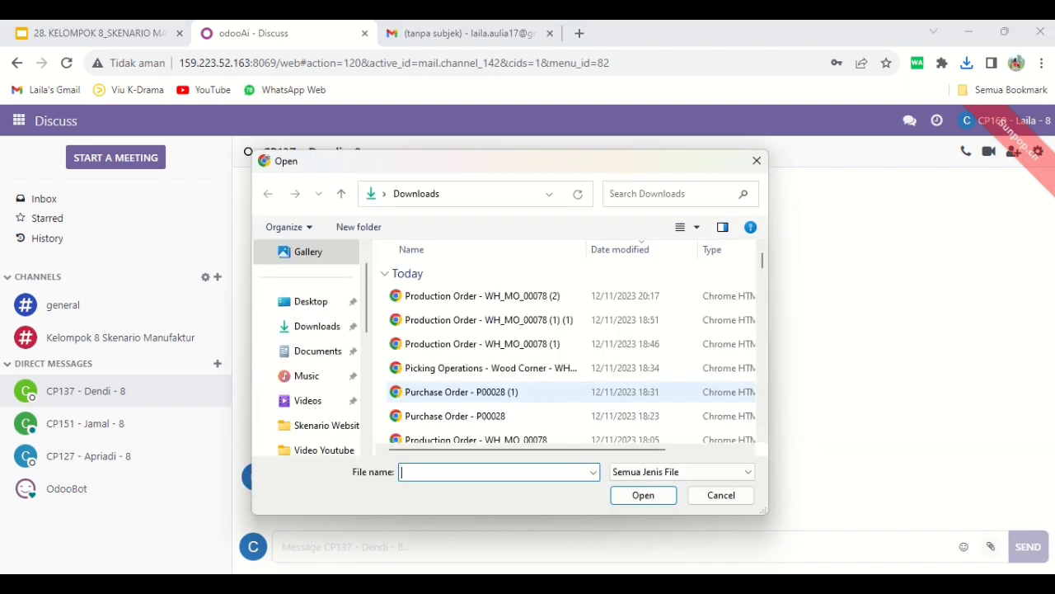
click(482, 295)
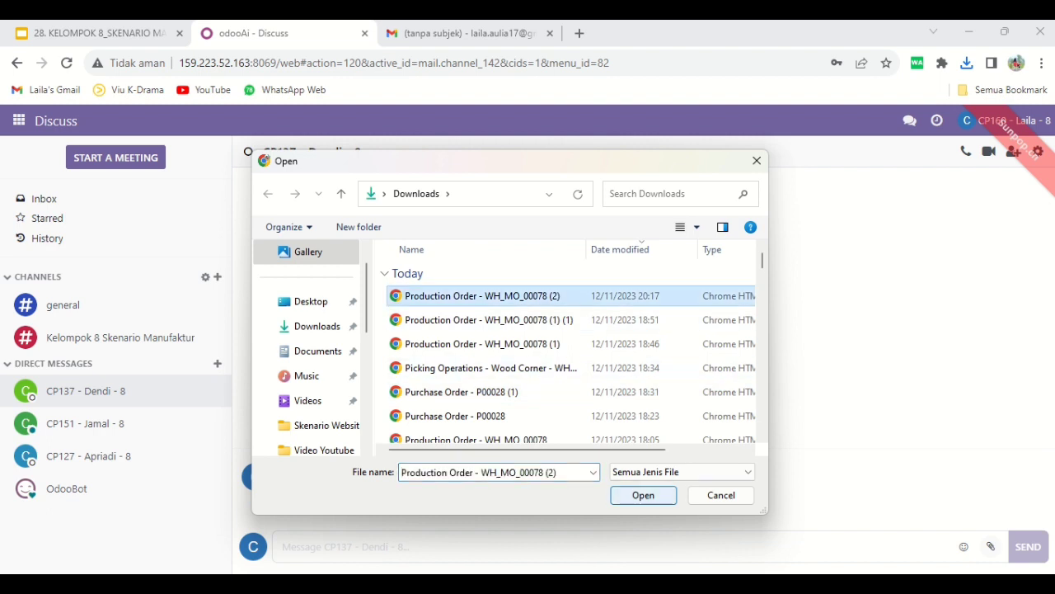
click(643, 494)
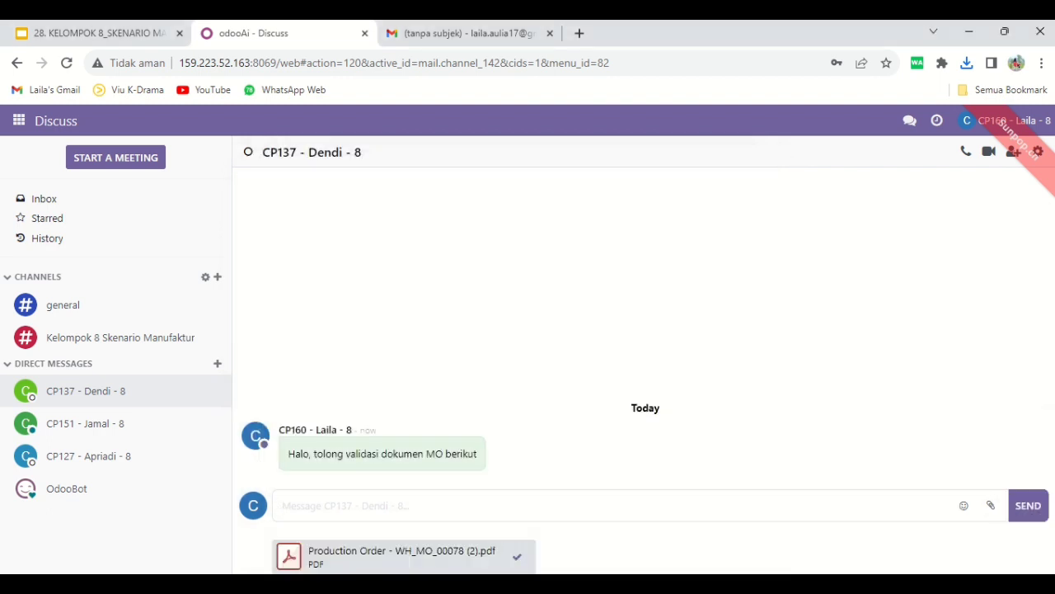
click(1028, 506)
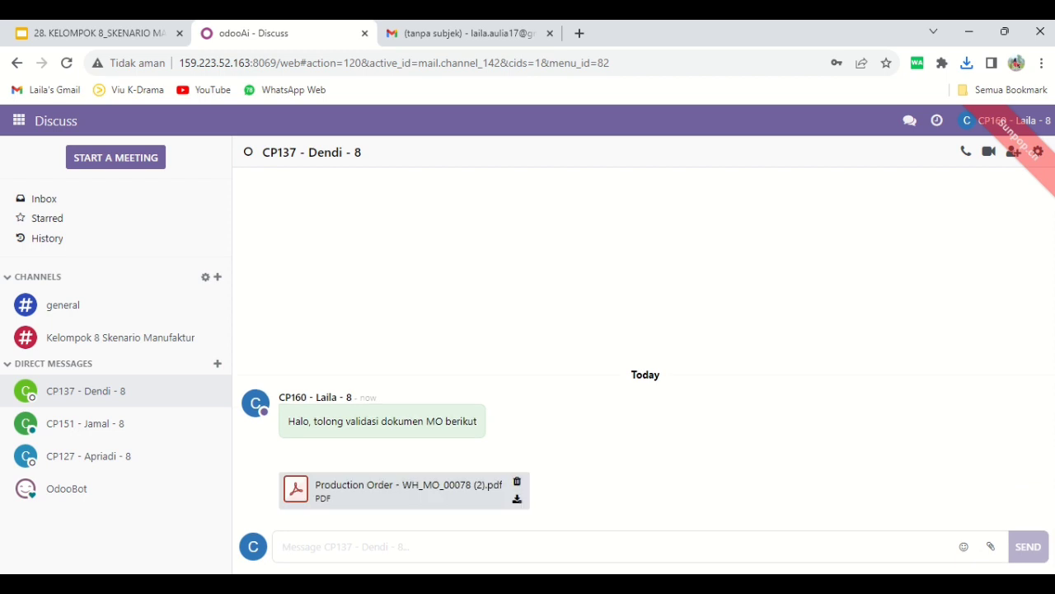
mouse_move(488, 22)
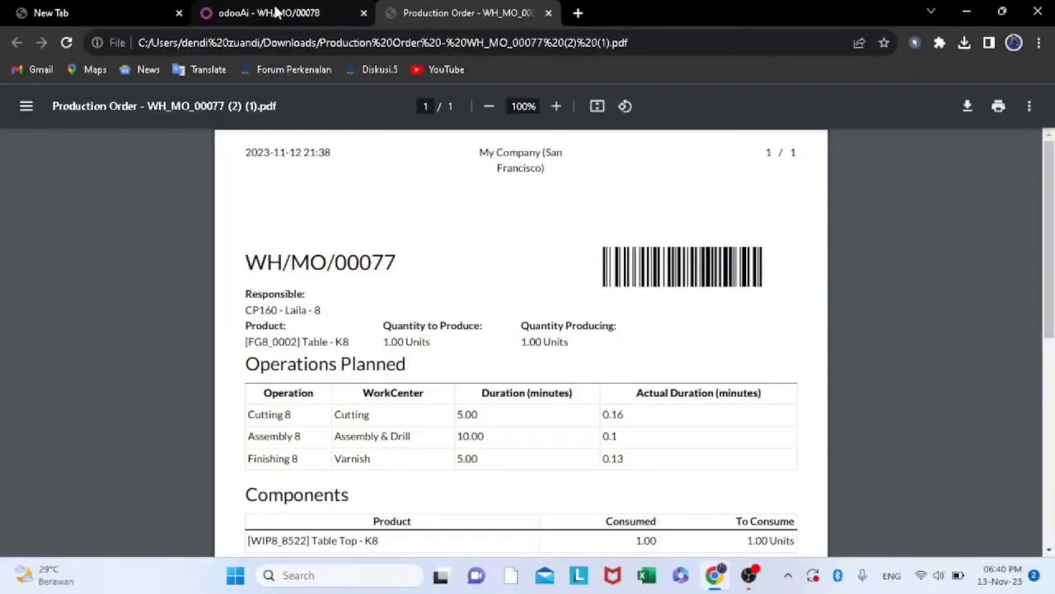
Return to the manufacturing orders list, close the chat window and open order WH/MO/00077
click(276, 11)
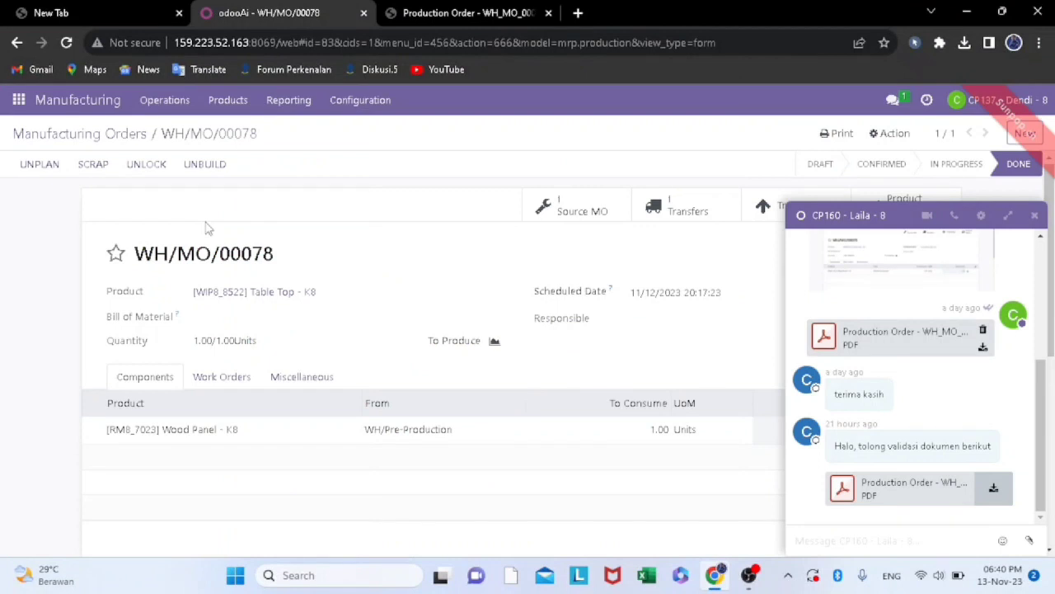
click(62, 133)
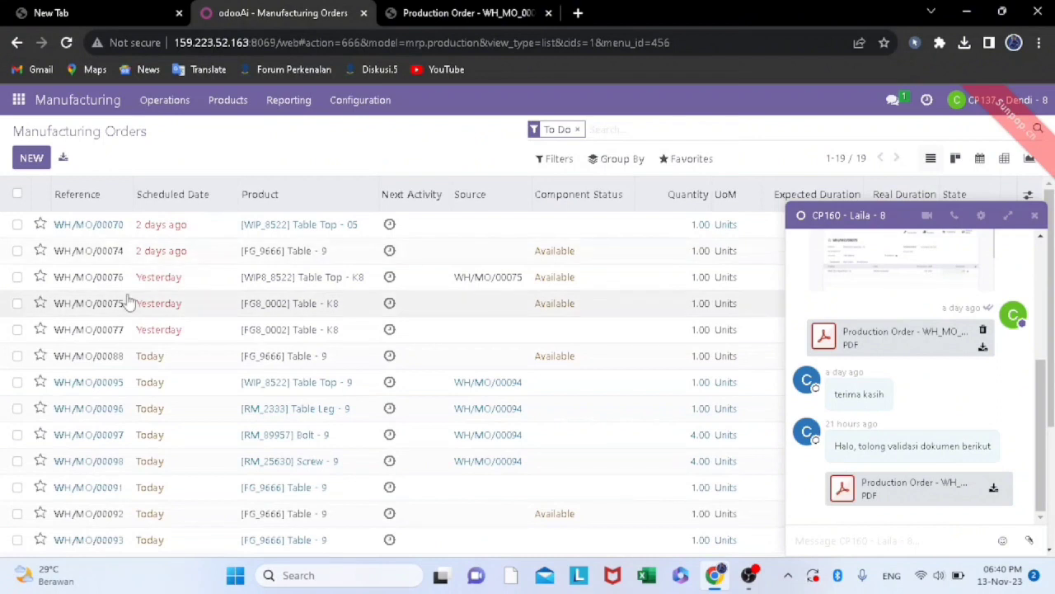
click(1034, 216)
double_click(103, 329)
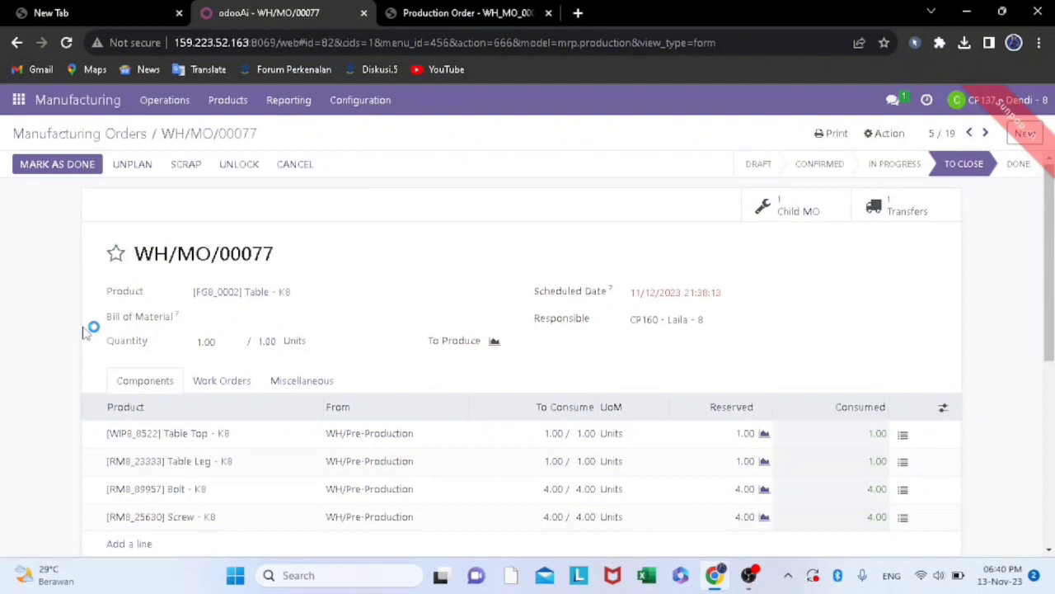
Check the components, work orders and miscellaneous details of WH/MO/00077, and mark the order as done
scroll(211, 443, down, 2)
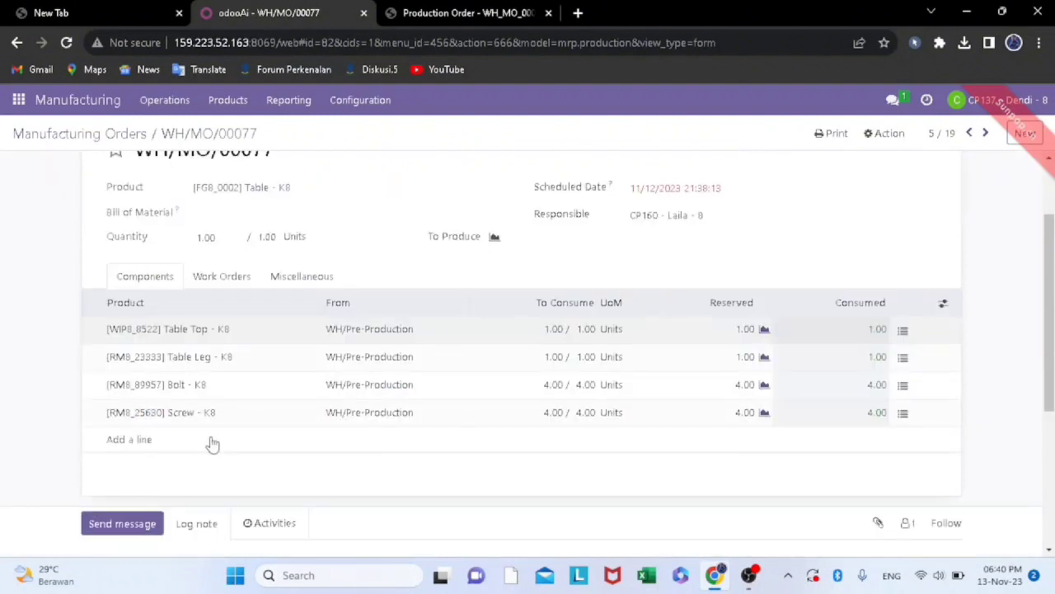
scroll(574, 370, up, 2)
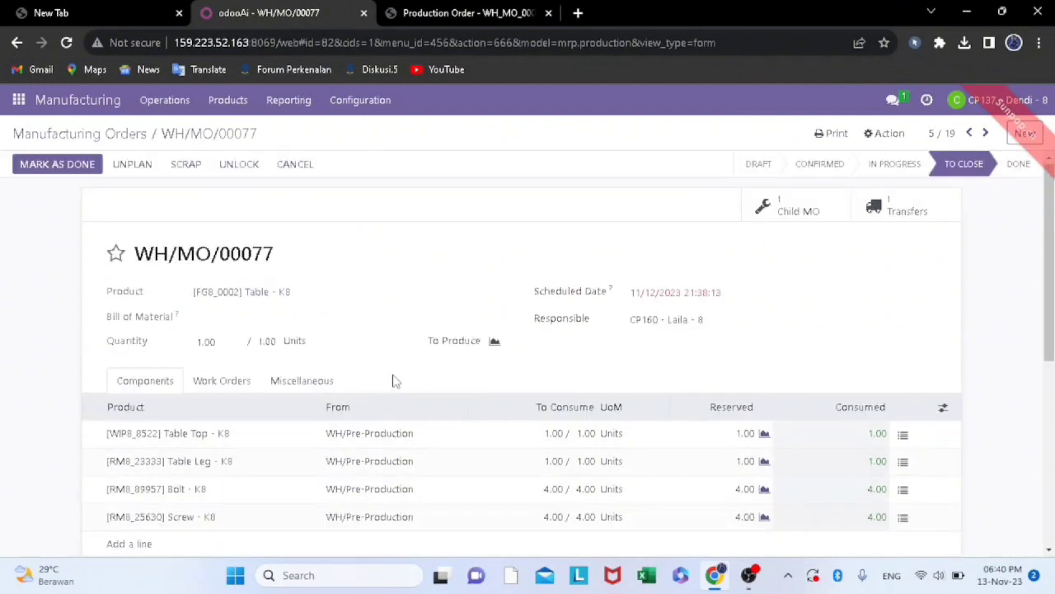
click(221, 382)
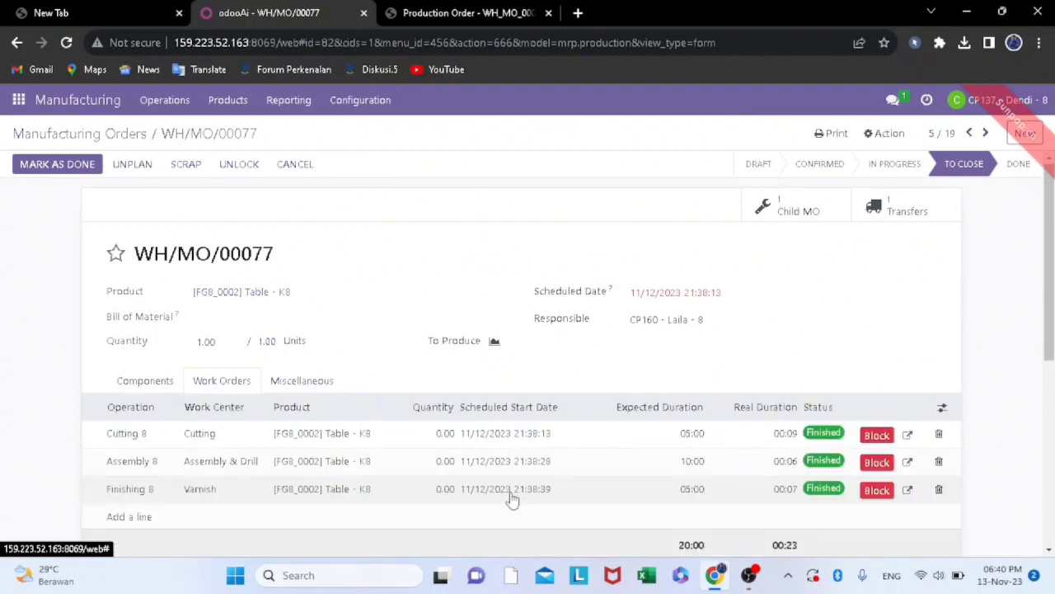
click(291, 383)
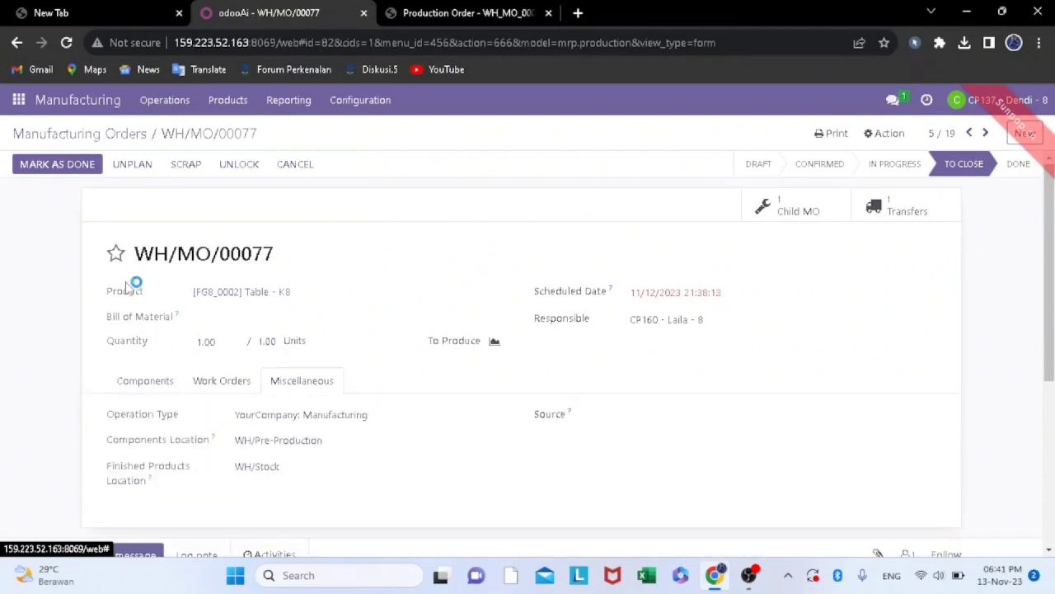
click(147, 382)
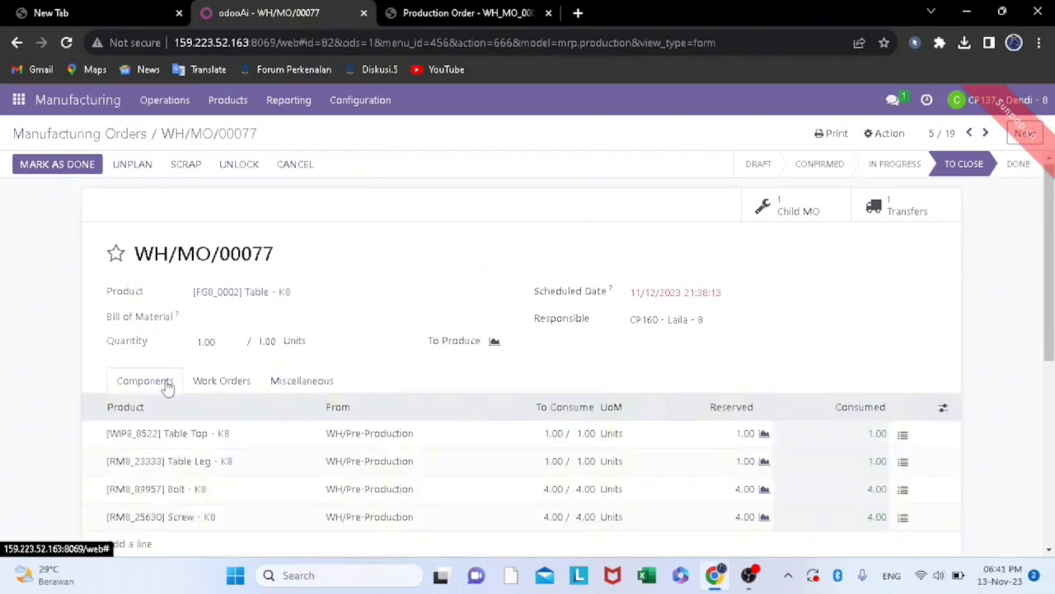
click(71, 166)
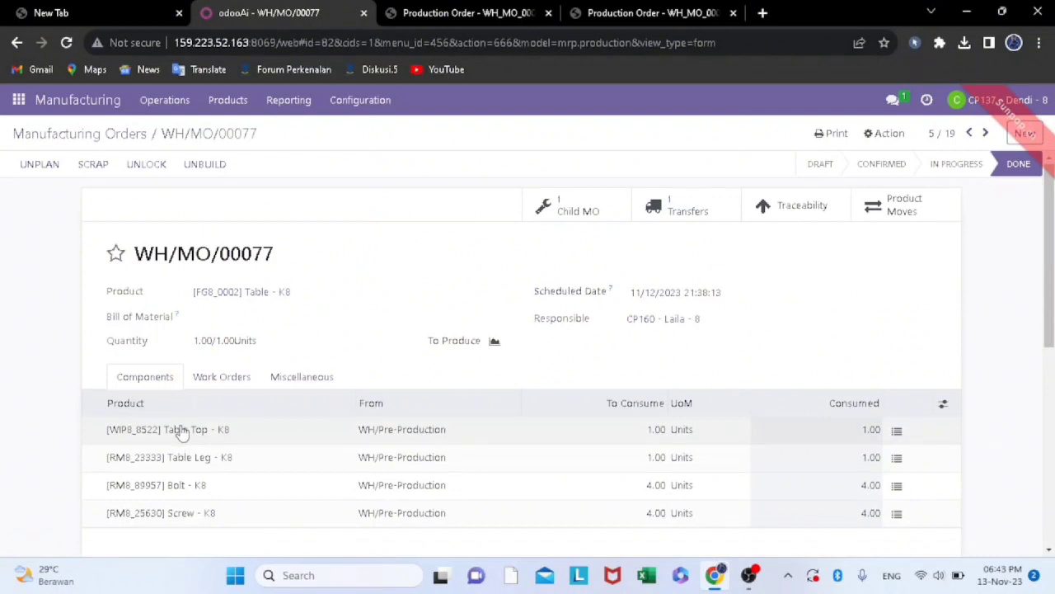
Scrap 1.00 unit of [FG8_0002] Table - K8 from WH/MO/00077
click(92, 164)
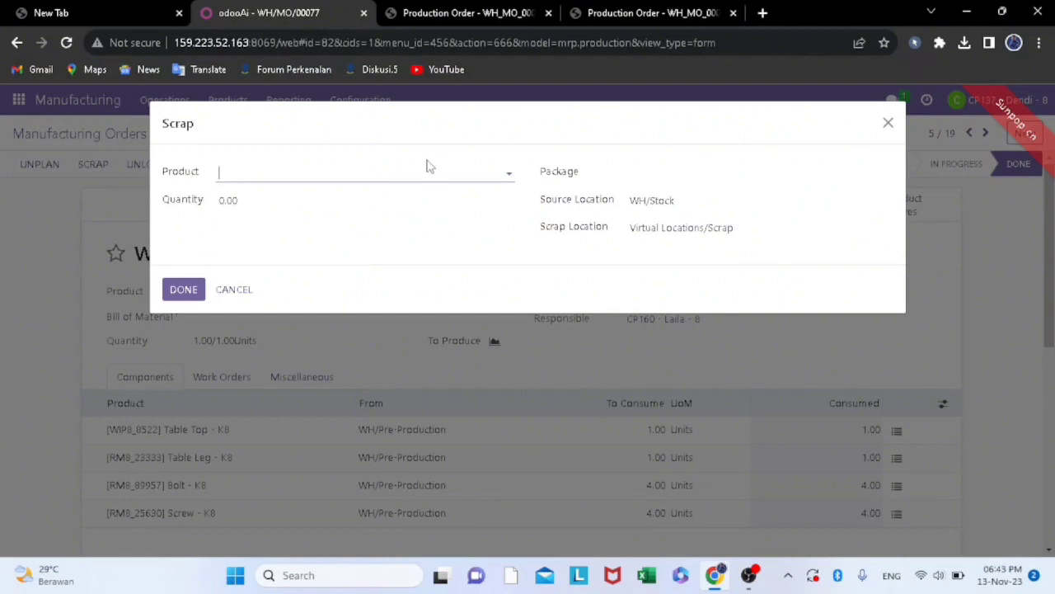
click(507, 171)
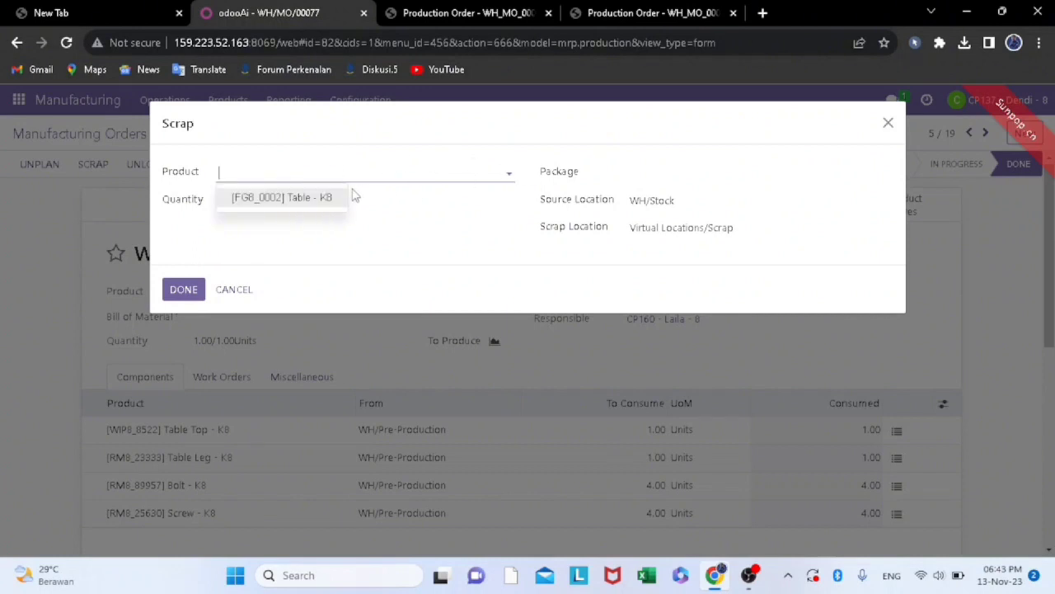
click(322, 198)
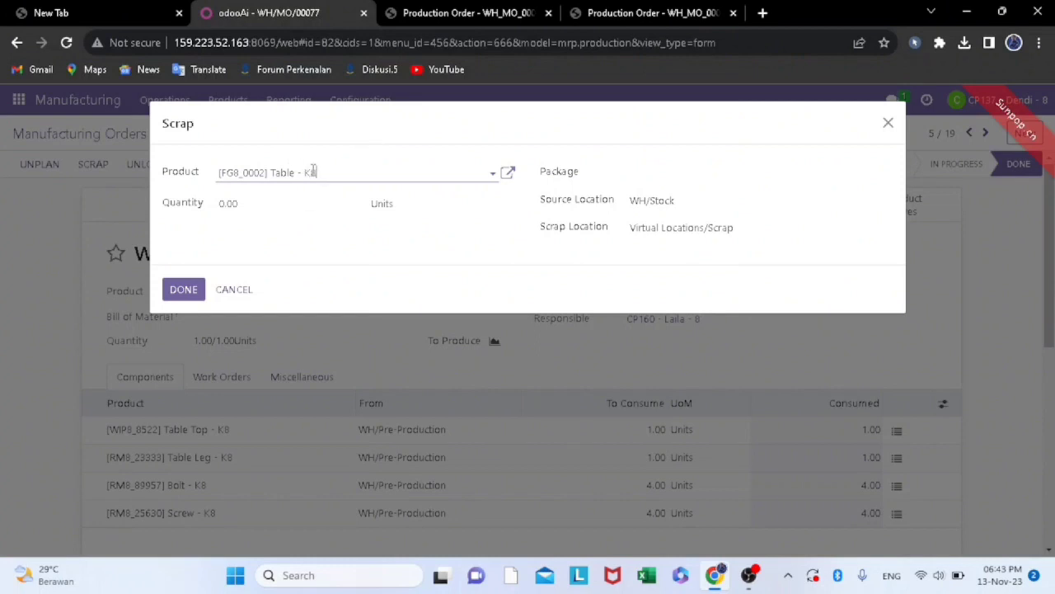
click(329, 203)
key(BackSpace)
key(BackSpace)
key(BackSpace)
key(BackSpace)
text(1.00)
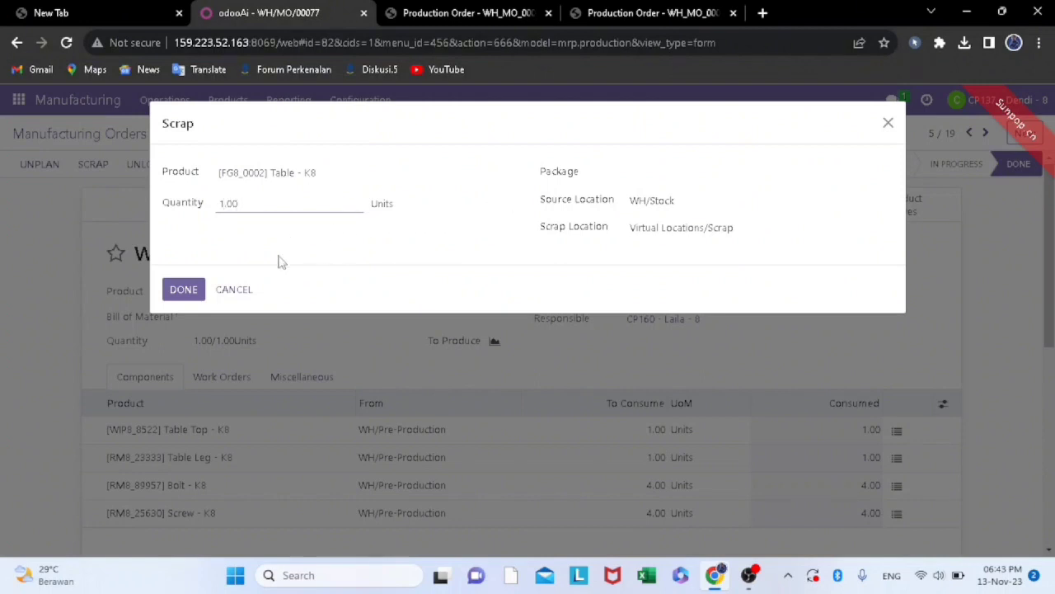
click(184, 291)
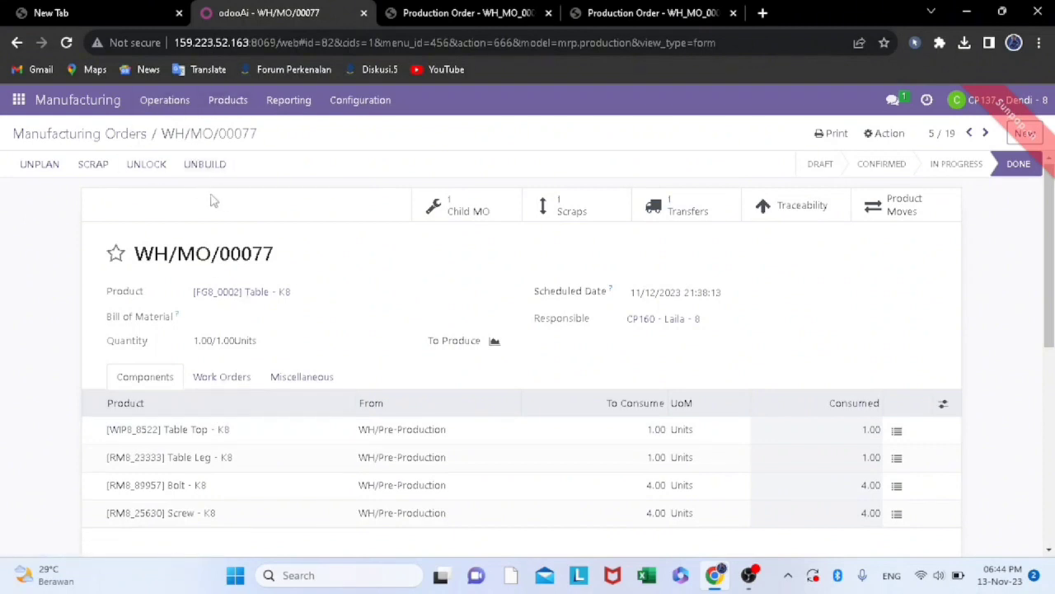
View the unbuild options for [FG8_0002] Table - K8 and close them without unbuilding
click(208, 165)
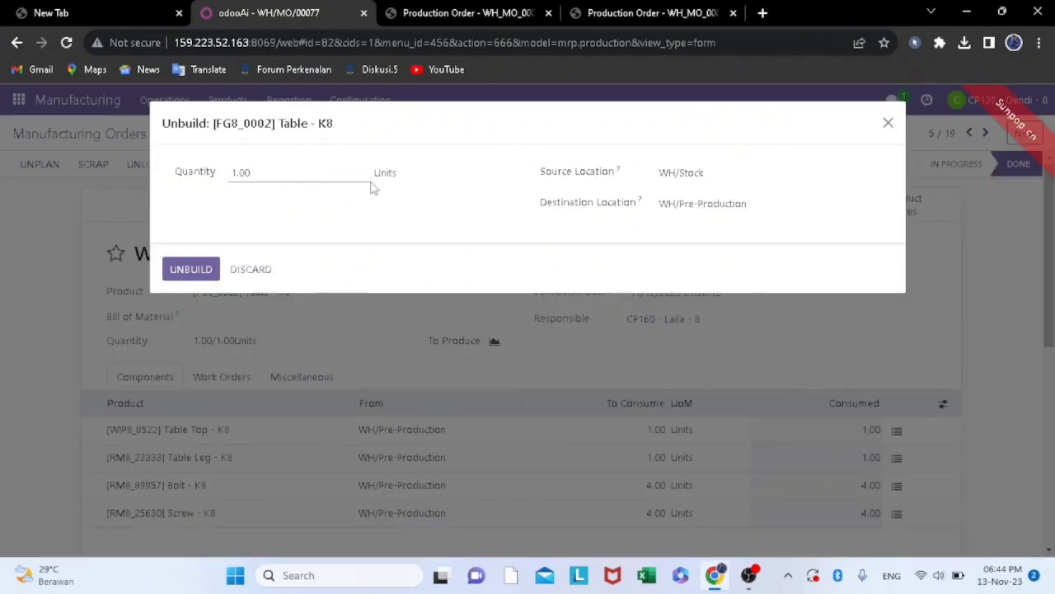
click(887, 124)
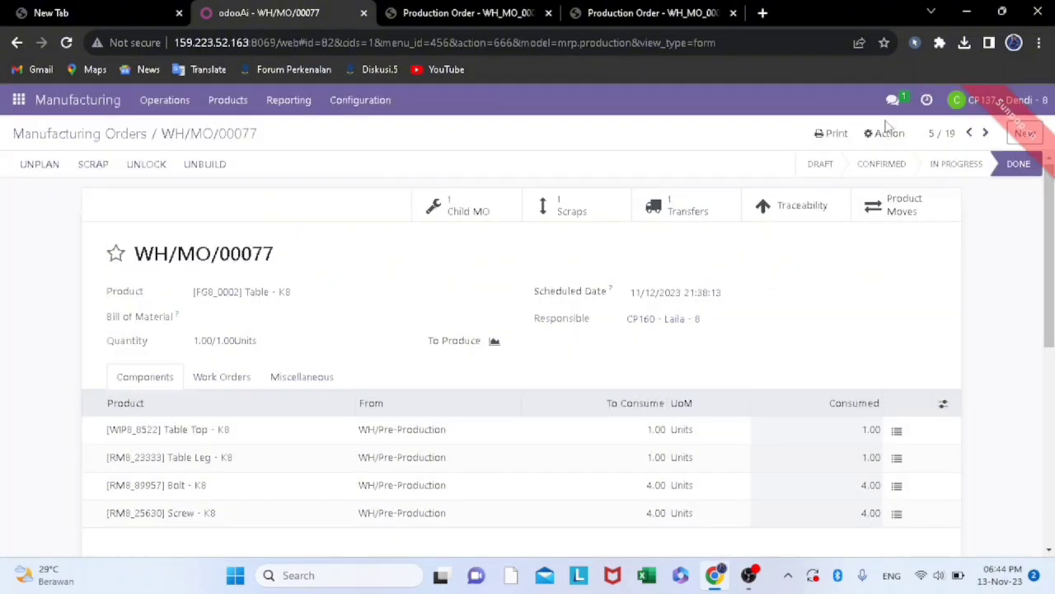
Go back to the manufacturing orders list and look through the remaining To Do orders
click(97, 137)
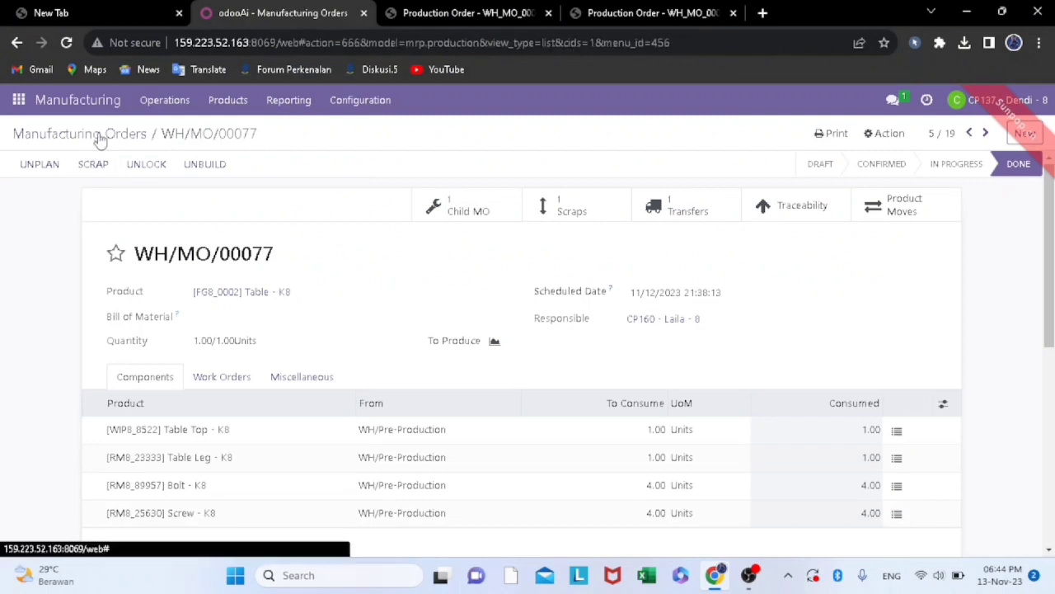
scroll(206, 438, down, 1)
scroll(206, 438, up, 1)
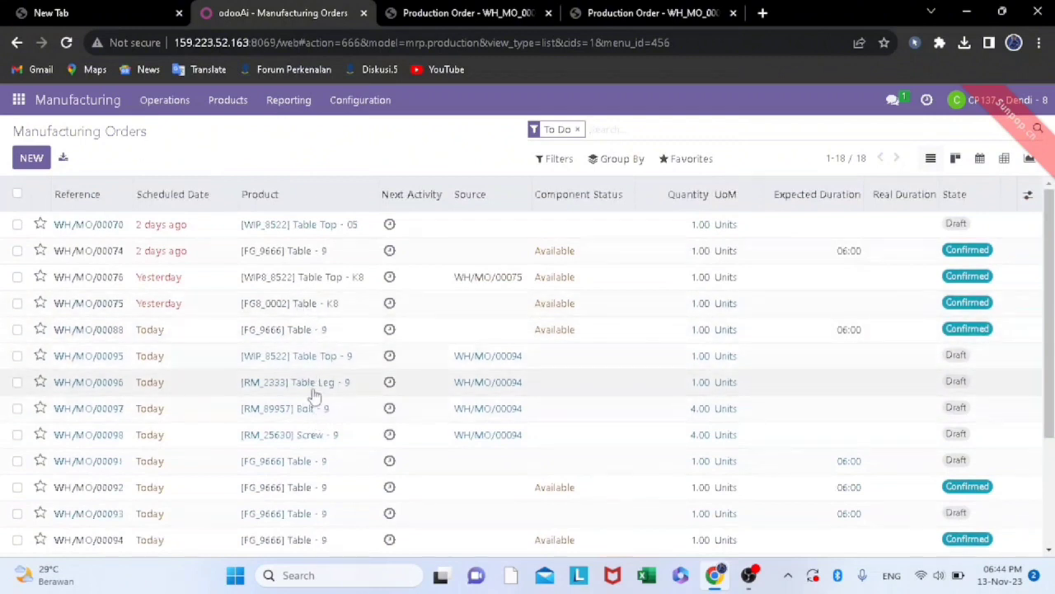
scroll(325, 464, down, 2)
scroll(328, 466, down, 1)
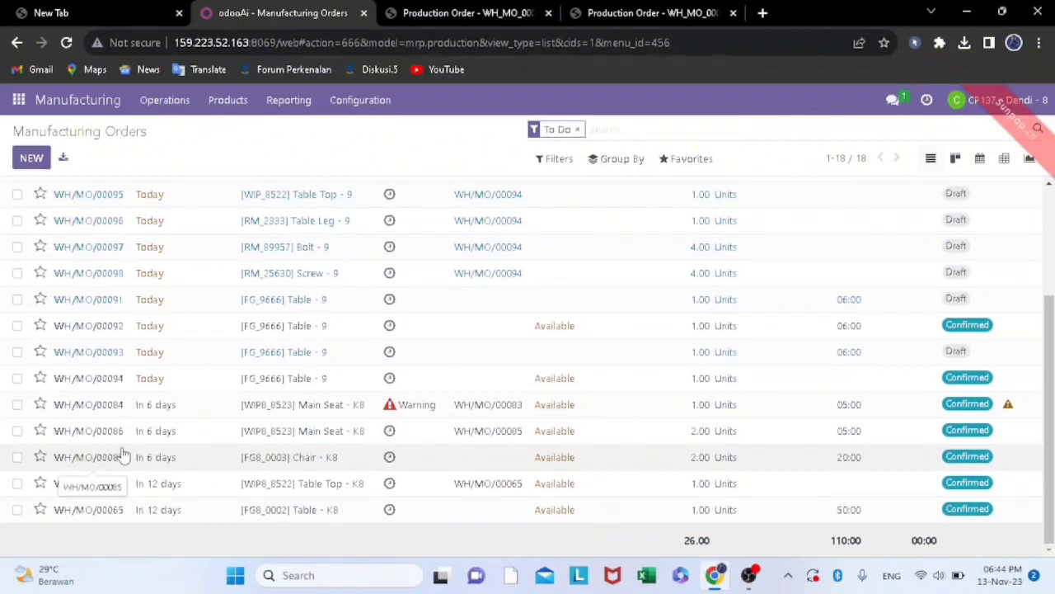
Open WH/MO/00085 for [FG8_0003] Chair - K8 from the To Do orders, mark it as done and check its consumed components
scroll(122, 454, up, 2)
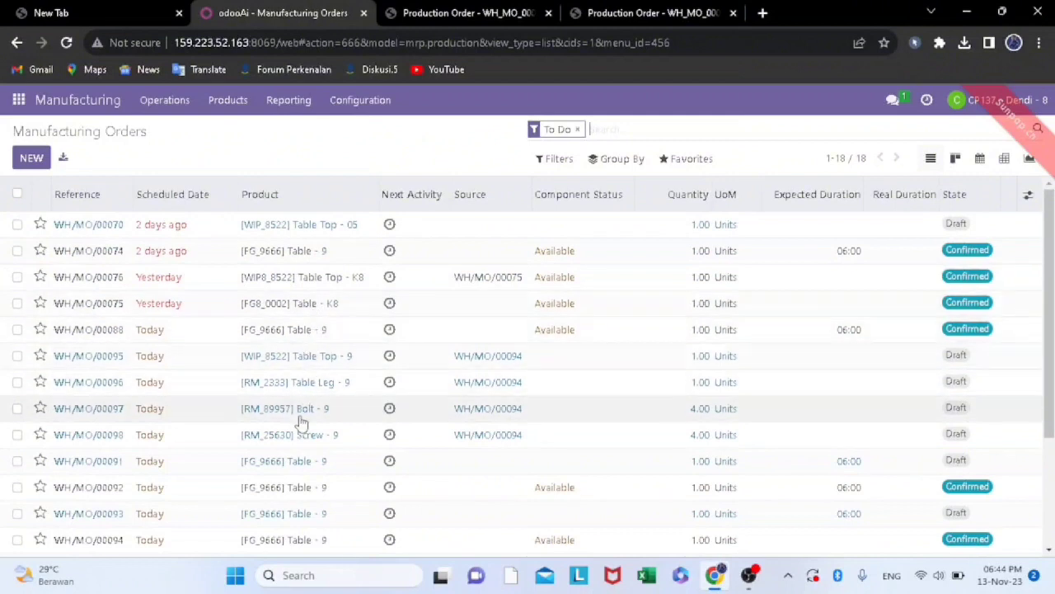
scroll(301, 421, down, 1)
scroll(301, 420, down, 1)
scroll(301, 423, down, 1)
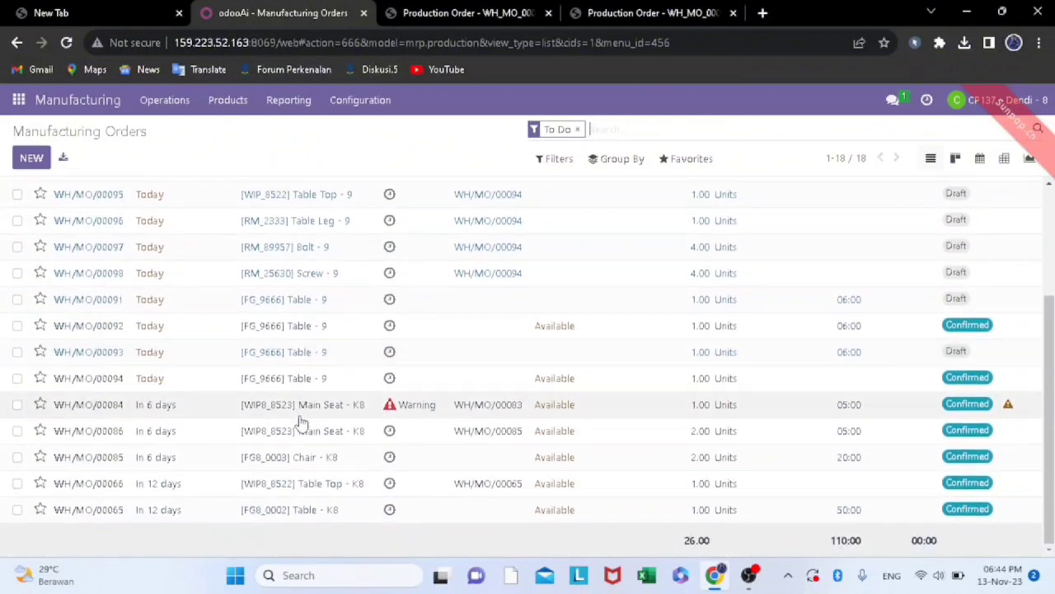
click(124, 463)
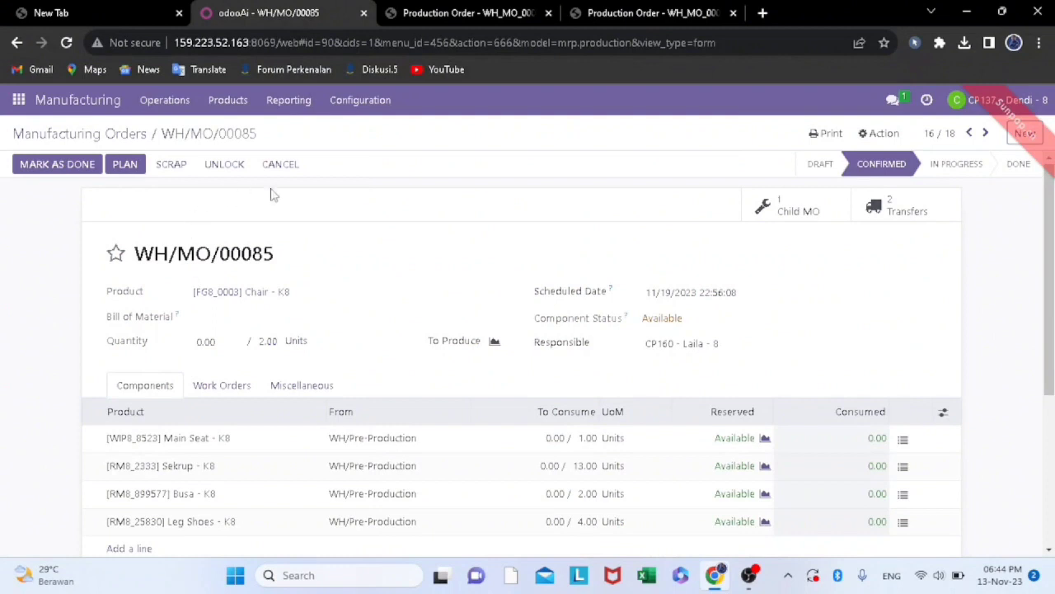
click(72, 164)
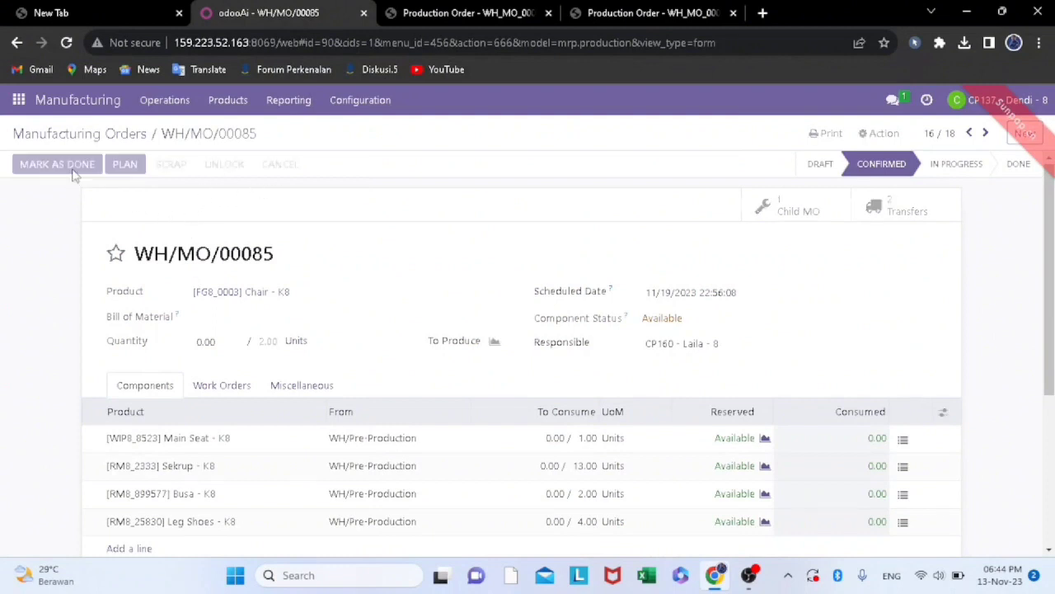
click(180, 236)
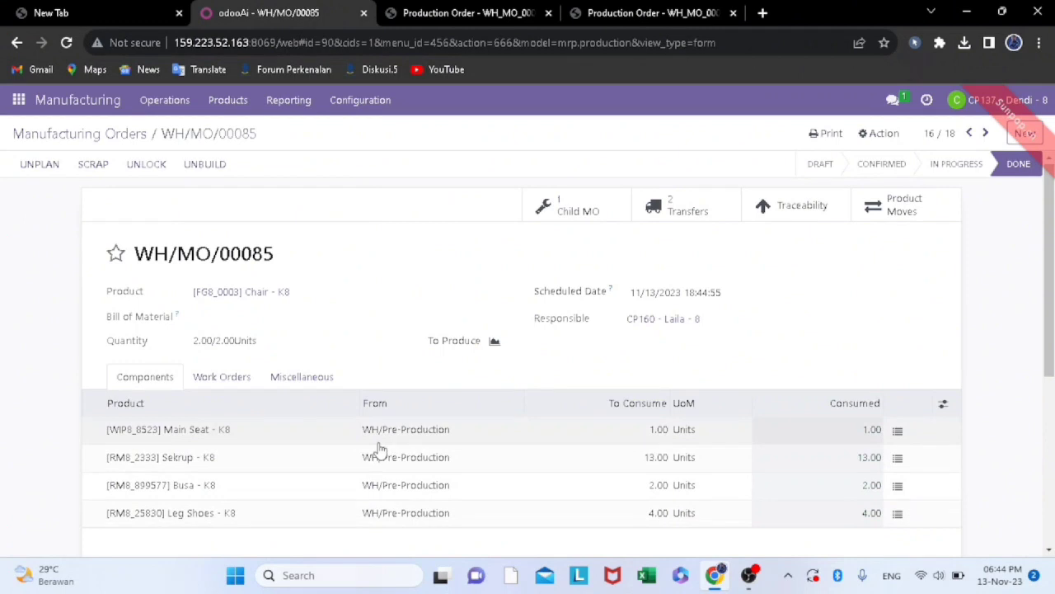
scroll(377, 448, down, 2)
scroll(379, 449, up, 3)
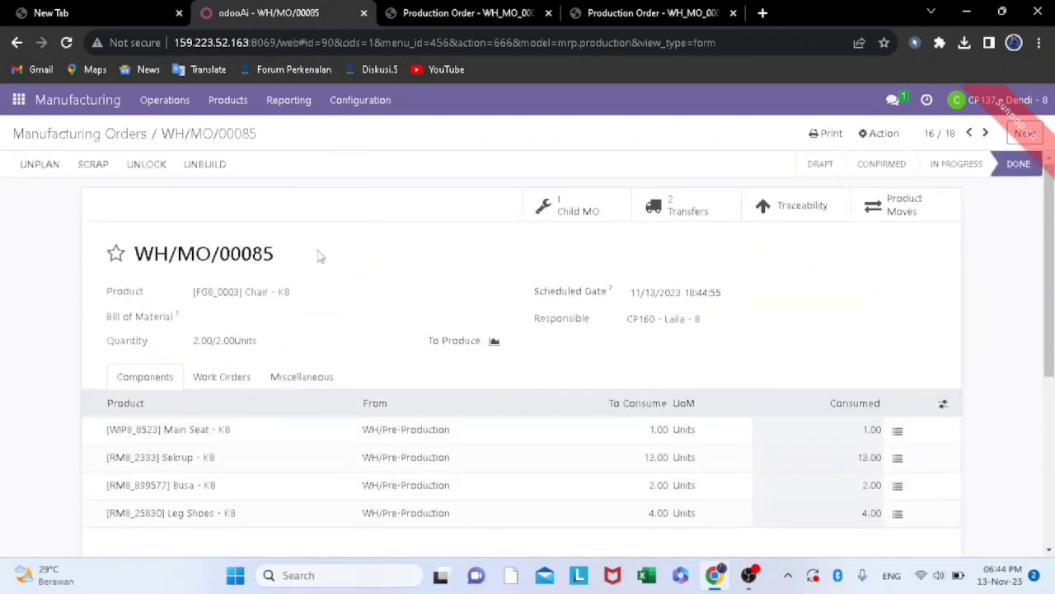
Try to unbuild 1.00 unit of [FG8_0003] Chair - K8 from WH/MO/00085, and close the unbuild dialog
click(204, 164)
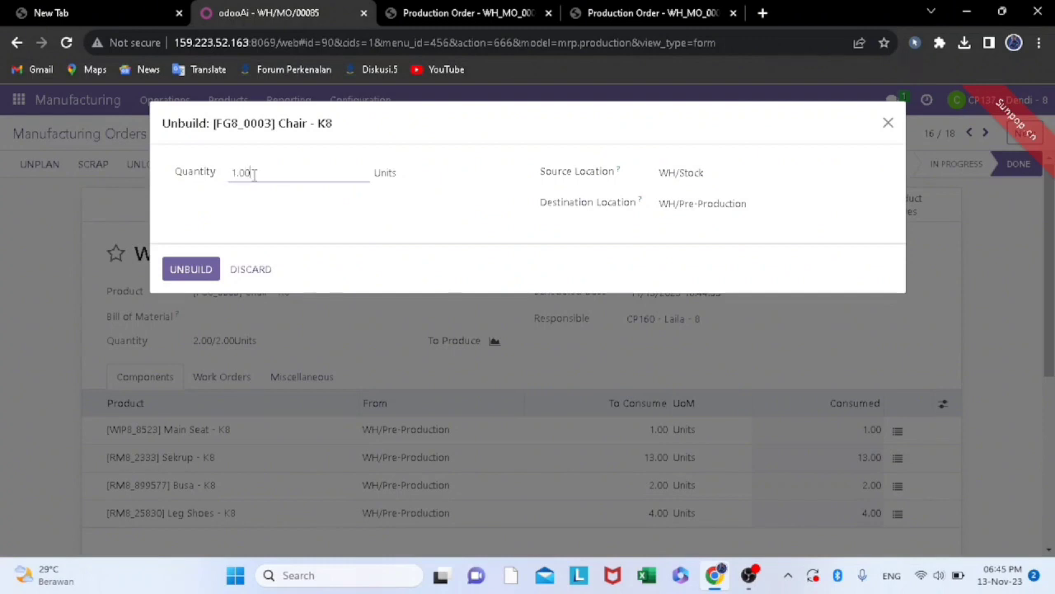
click(202, 270)
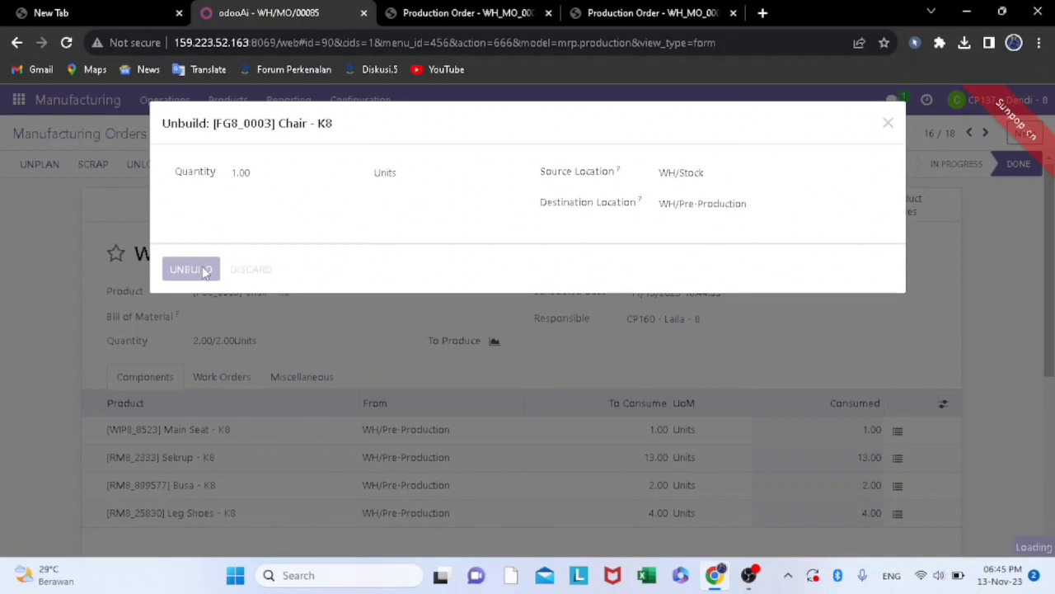
click(174, 216)
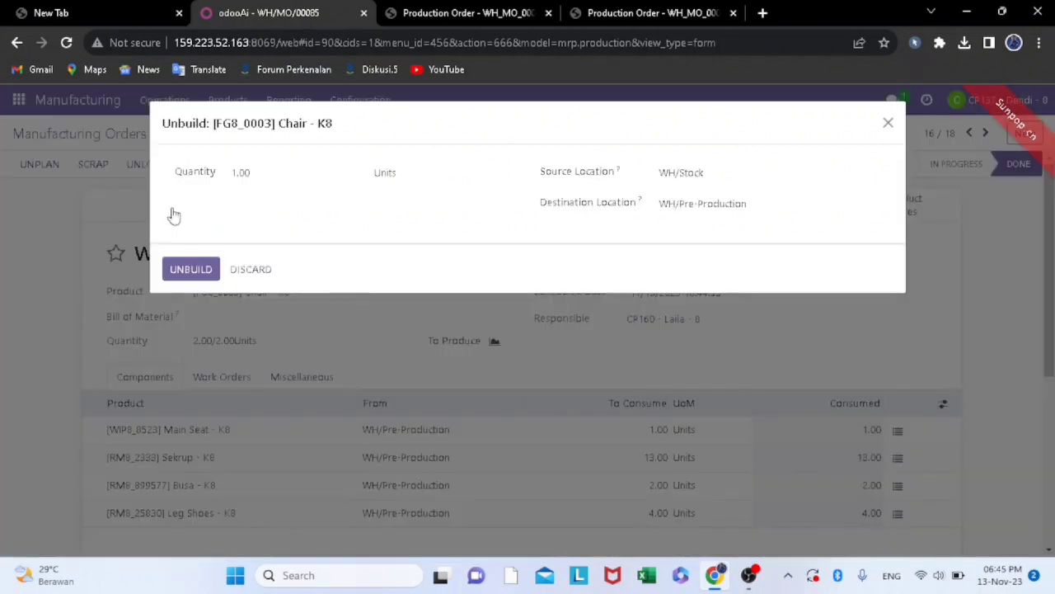
click(190, 271)
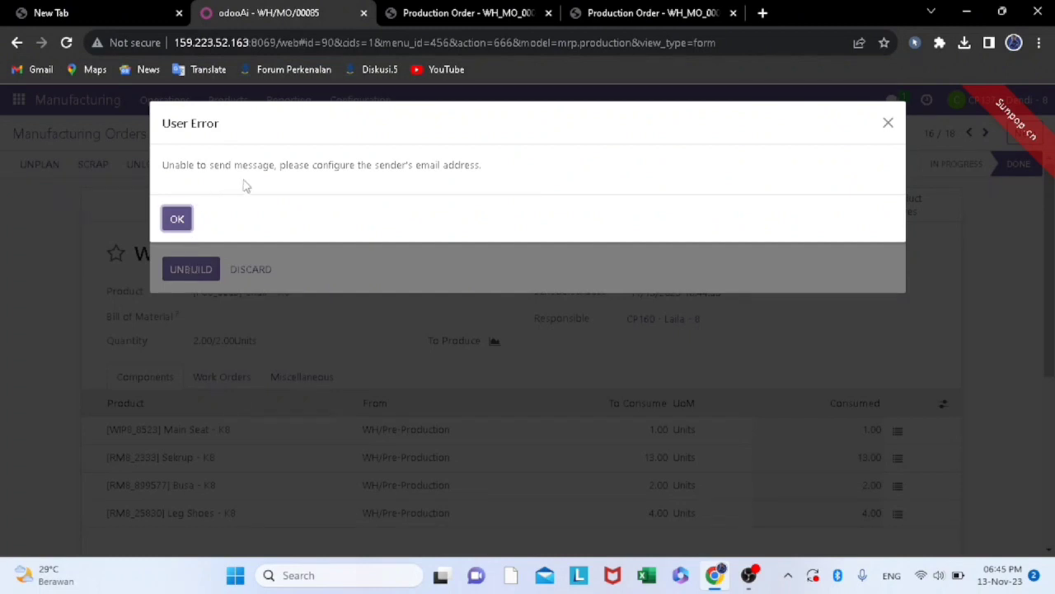
click(177, 219)
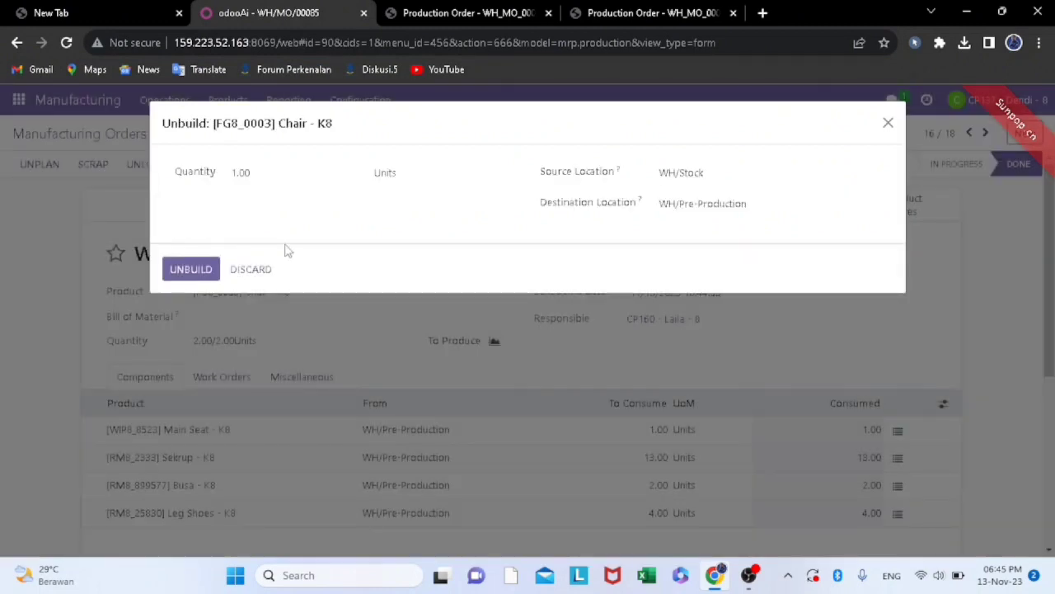
click(249, 269)
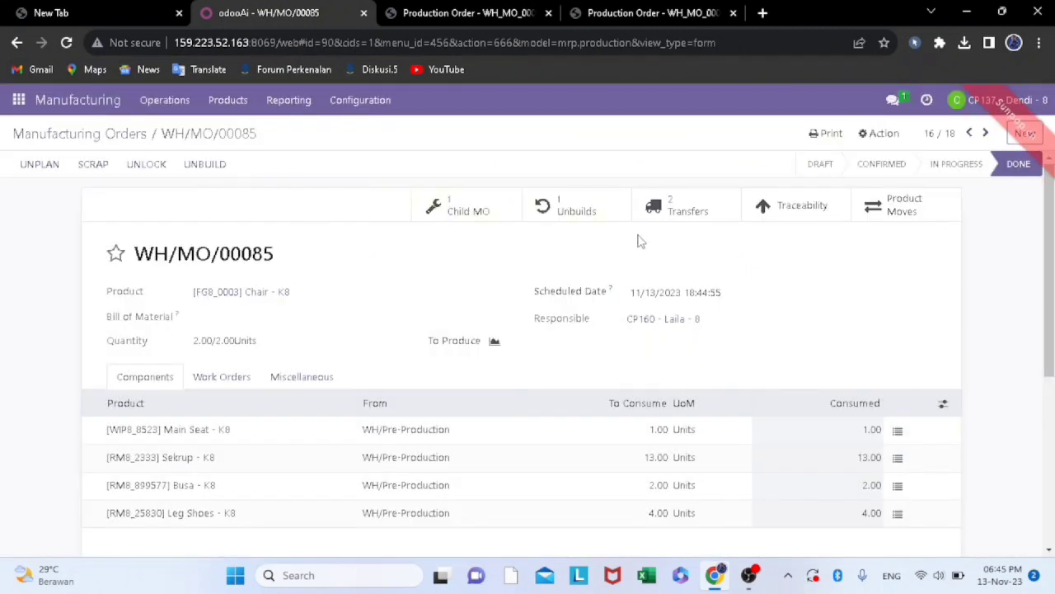
Open the draft unbuild order linked to WH/MO/00085 and try to unbuild the chair from its form
click(579, 211)
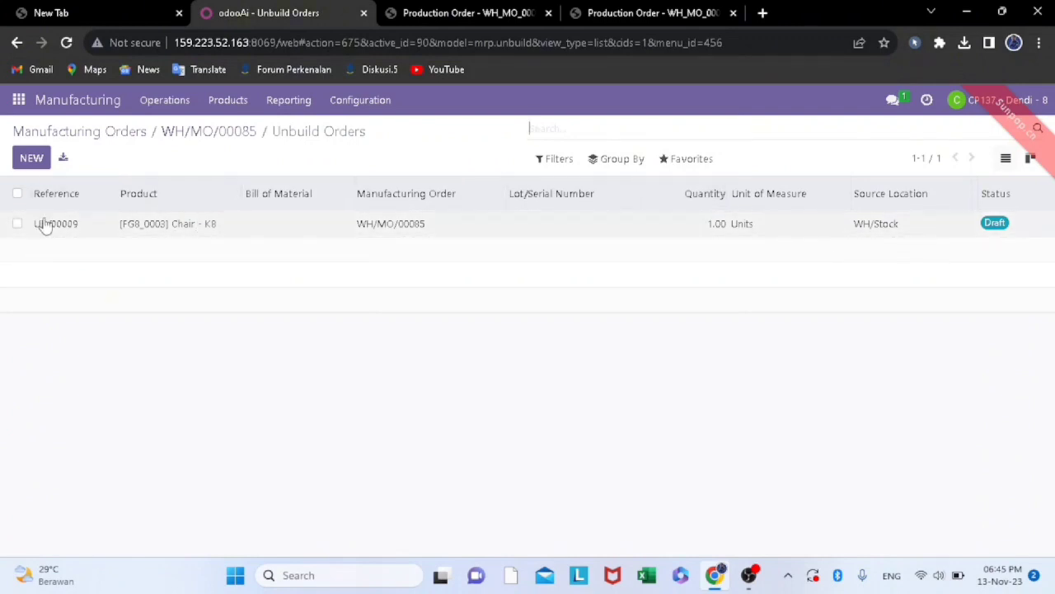
click(166, 226)
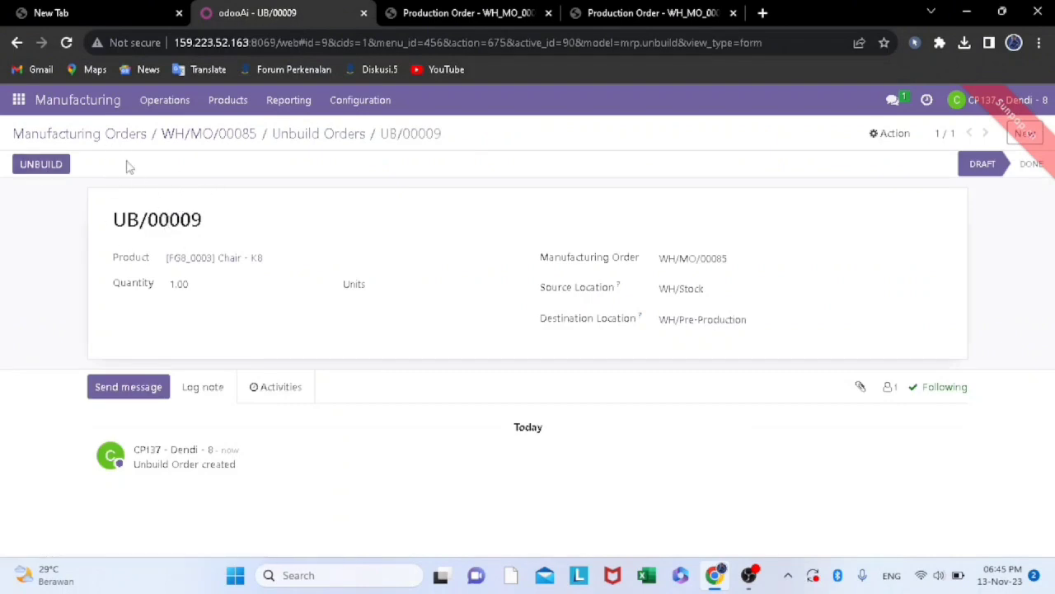
click(35, 164)
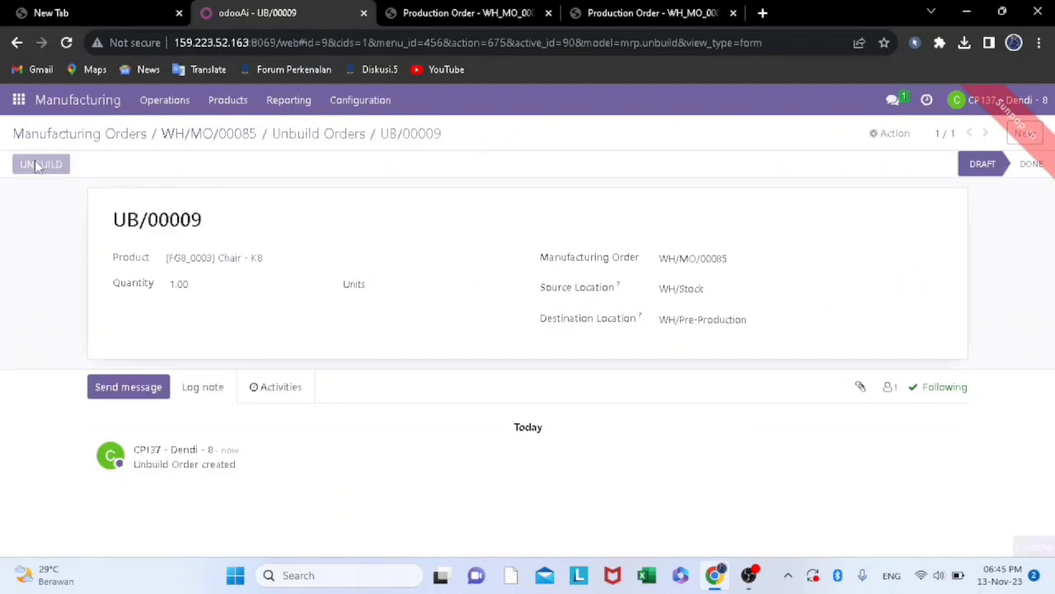
click(177, 223)
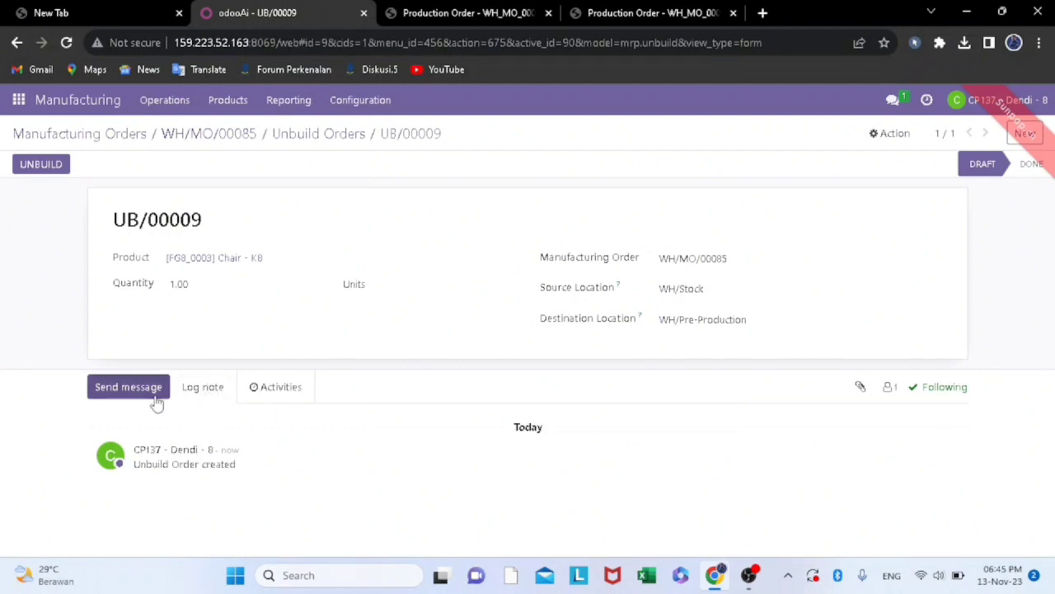
click(155, 403)
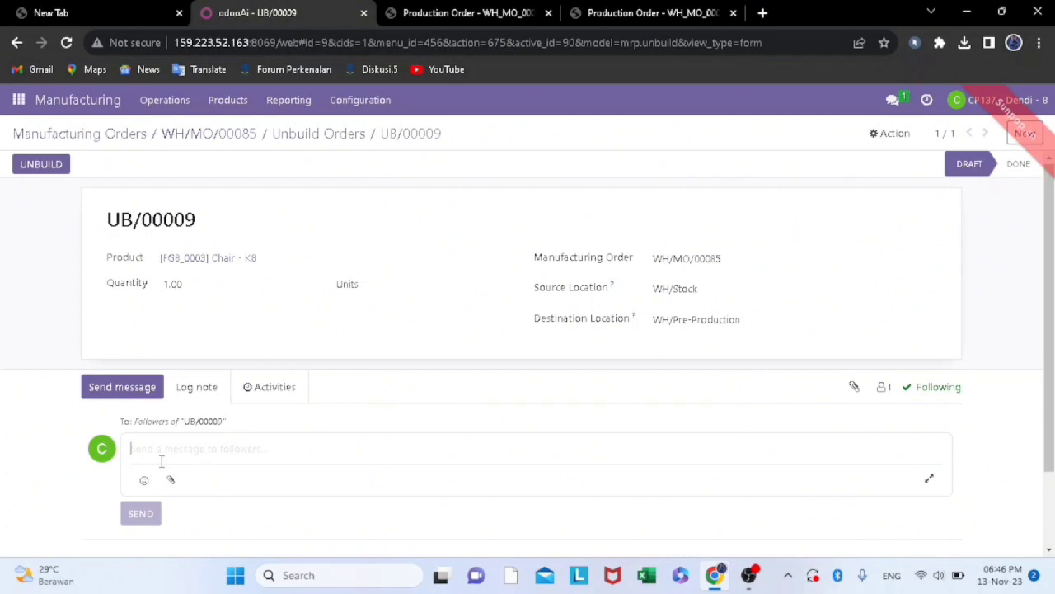
click(39, 164)
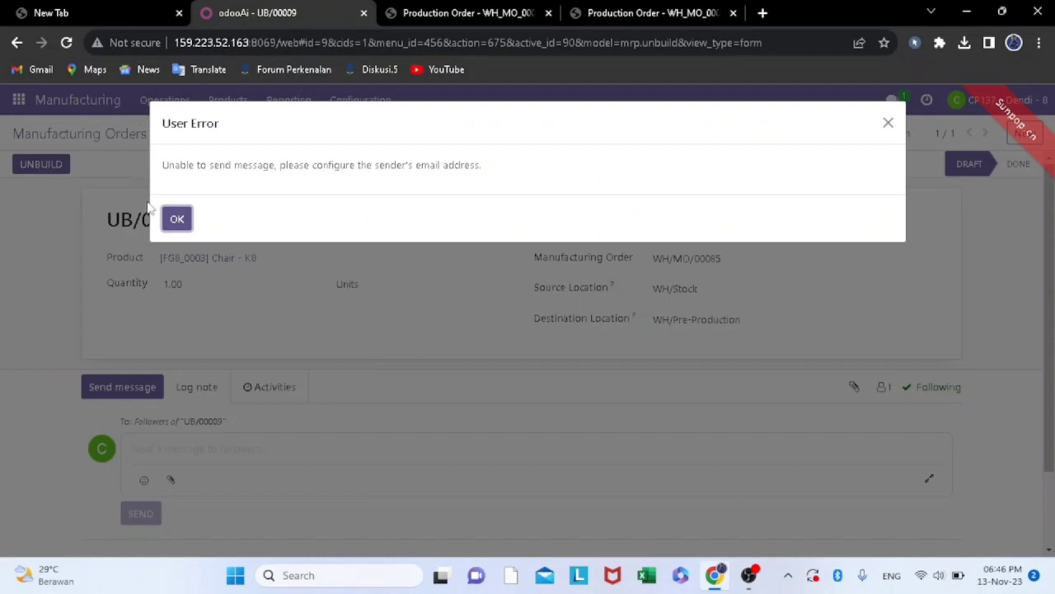
click(174, 223)
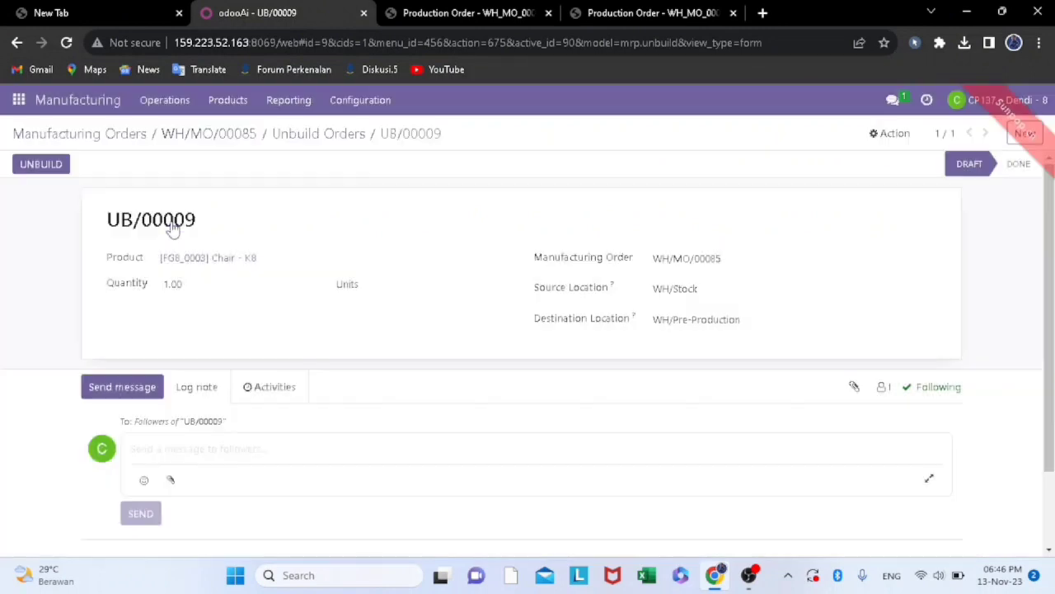
Go back to the manufacturing orders list, look over the remaining orders and open the Manufacturing Orders report
click(111, 136)
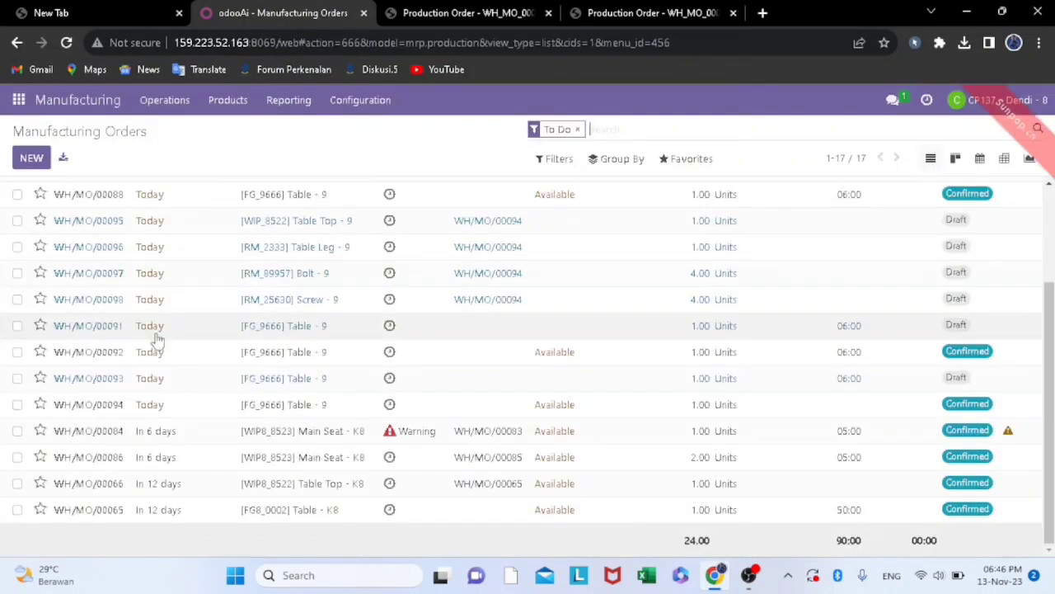
scroll(274, 469, up, 3)
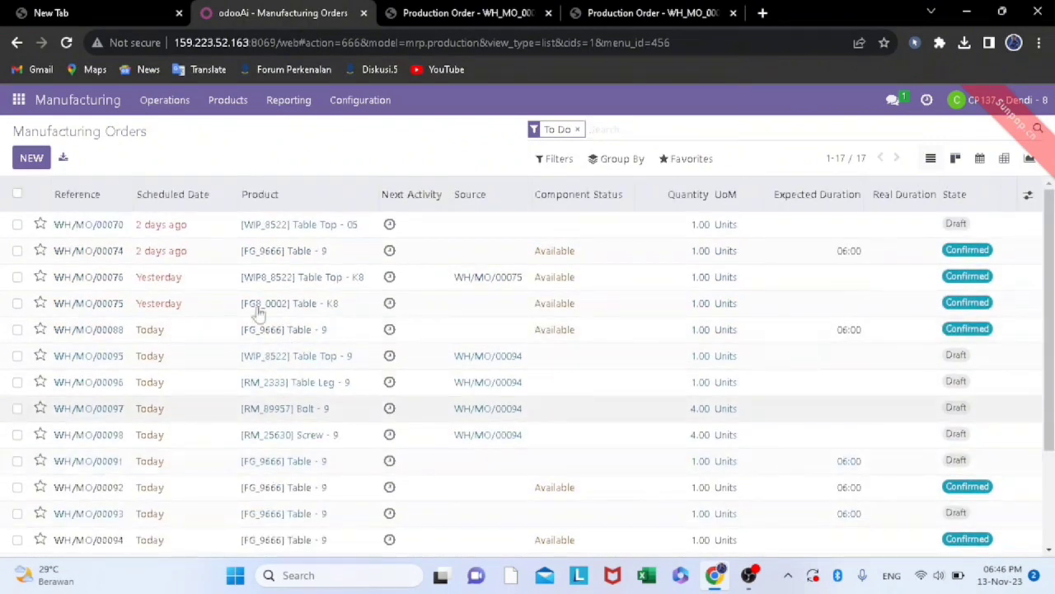
click(353, 100)
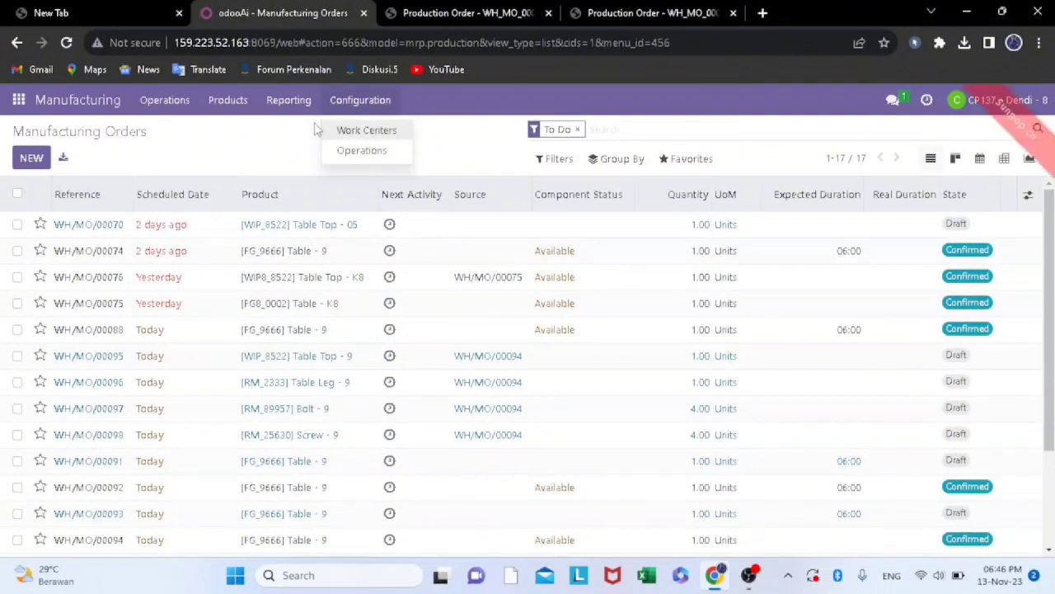
click(291, 98)
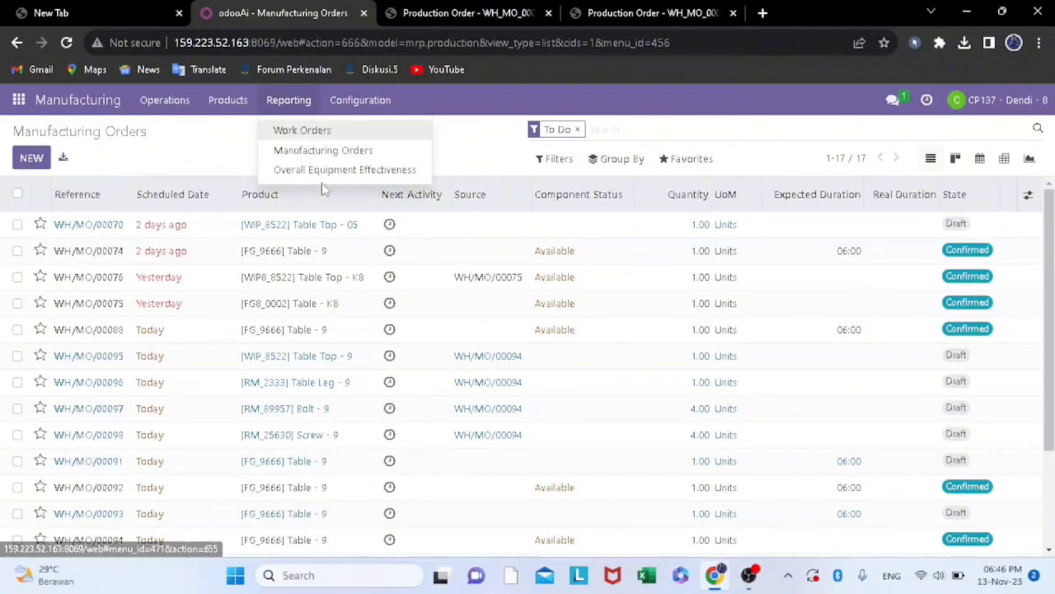
click(318, 151)
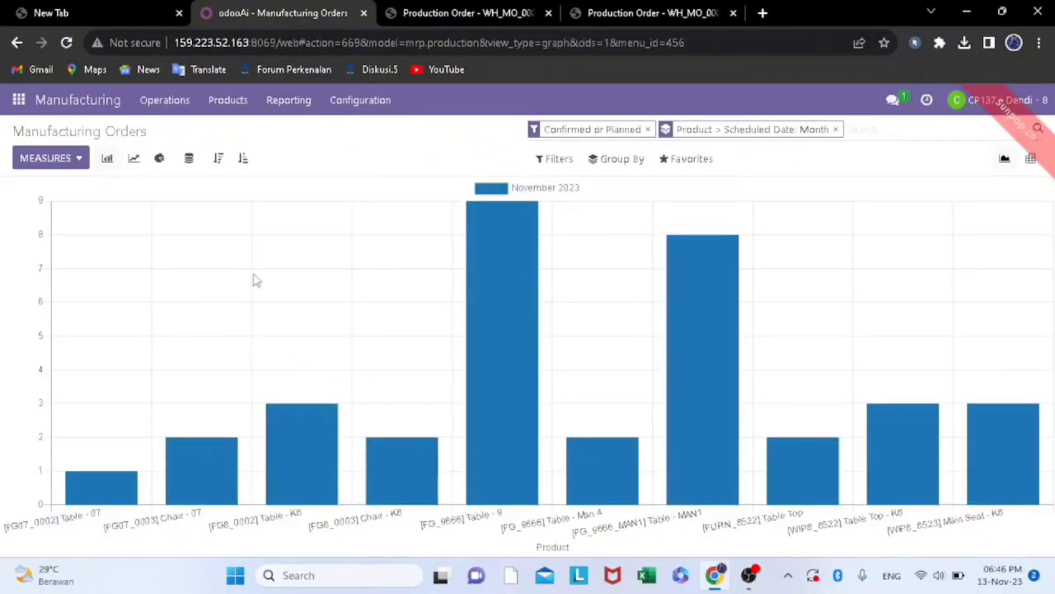
Set the report's measure to Quantity To Produce and display it as a pie chart
click(64, 157)
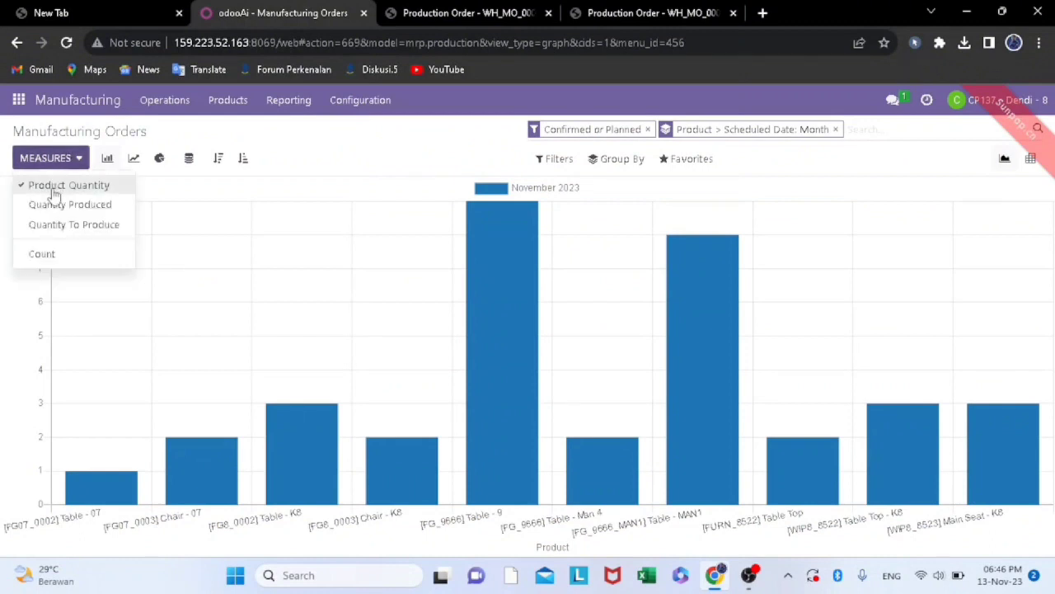
click(88, 224)
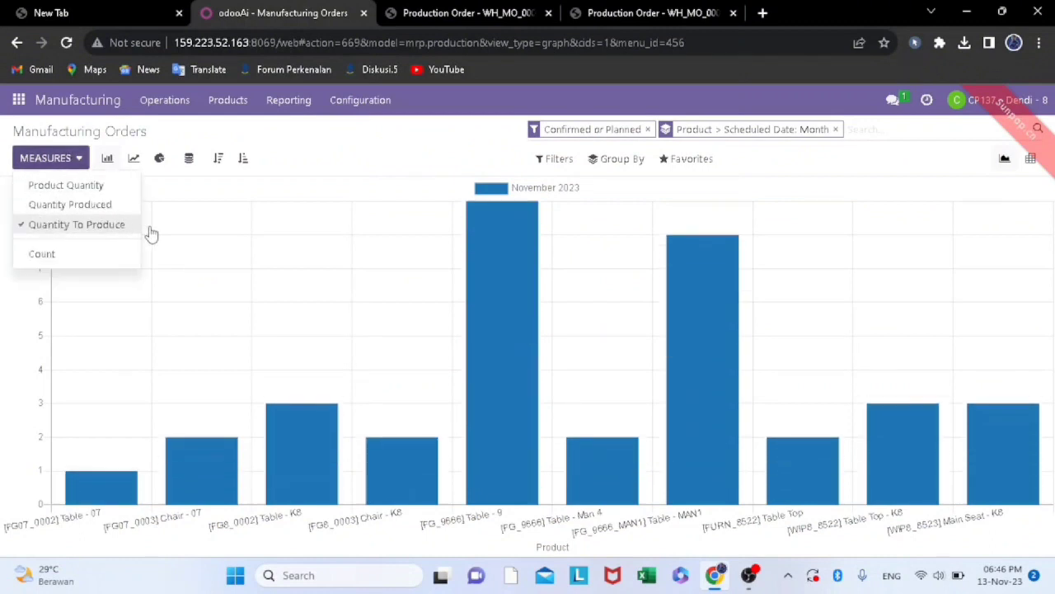
click(161, 159)
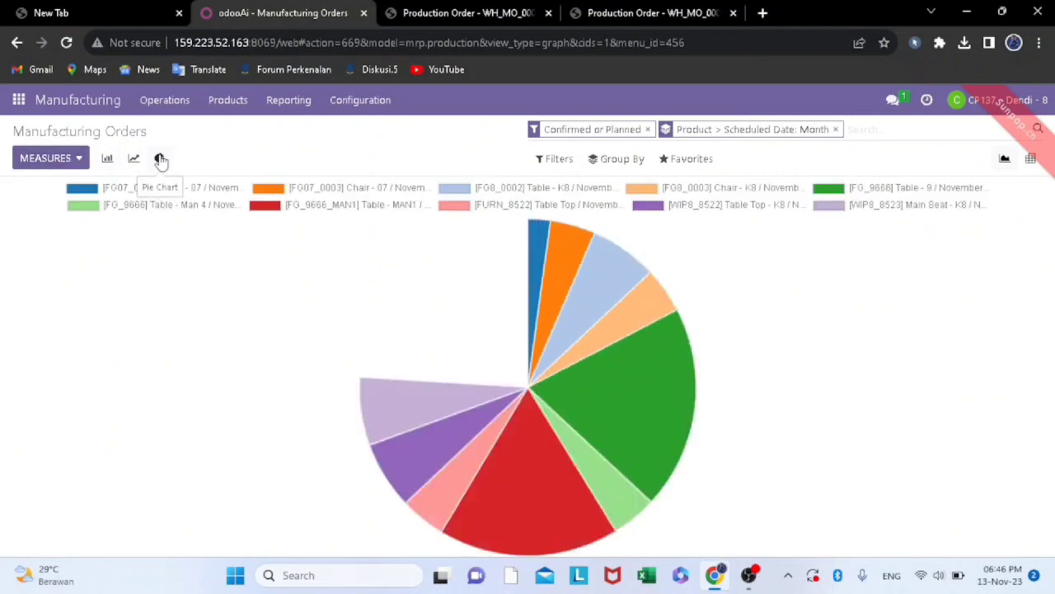
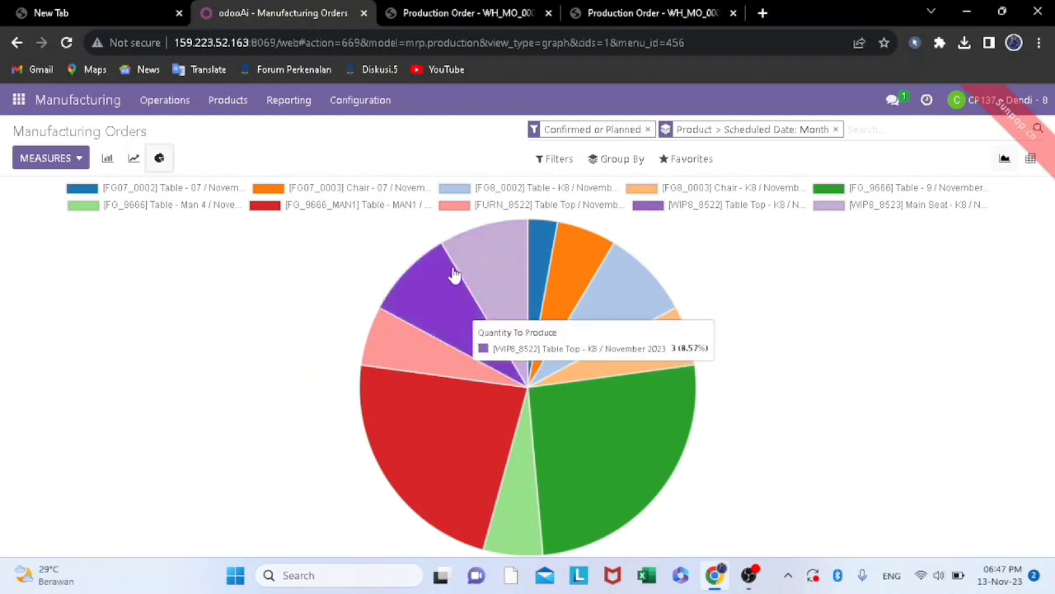
Check the pie slices, open the orders behind [FG07_0002] Table - 07, and return to the report
mouse_move(499, 272)
mouse_move(534, 257)
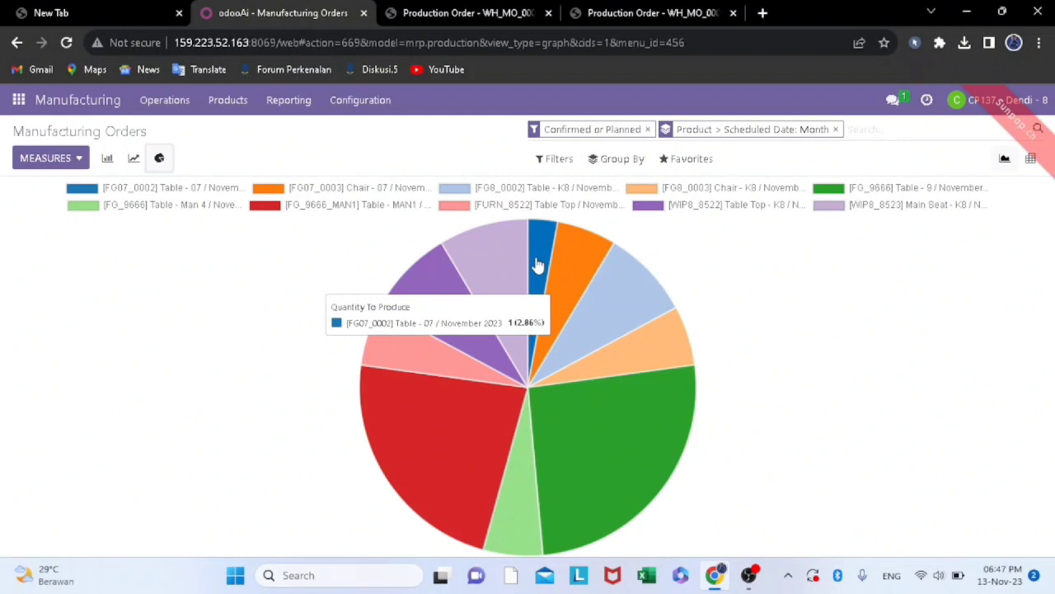
click(537, 265)
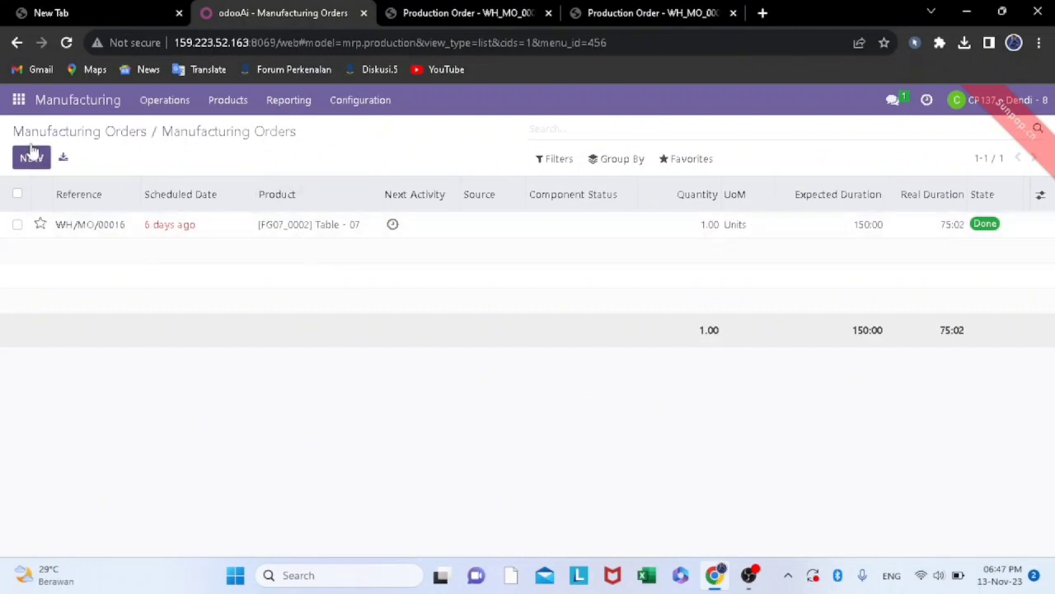
click(17, 46)
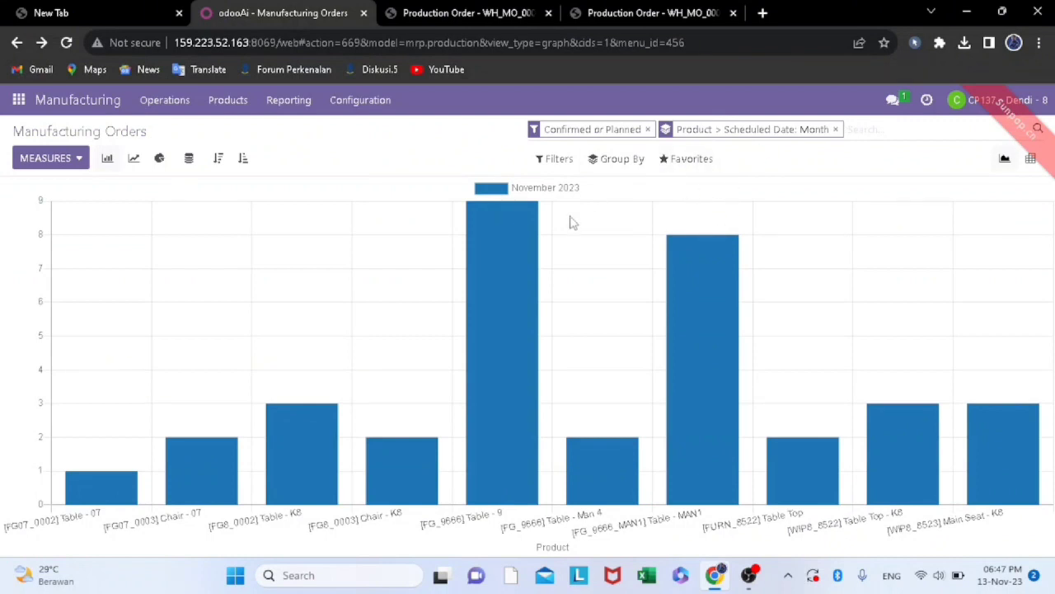
Show Quantity To Produce as a pie chart again, view the orders behind [FG8_0003] Chair - K8, and return to the report
click(86, 159)
click(87, 224)
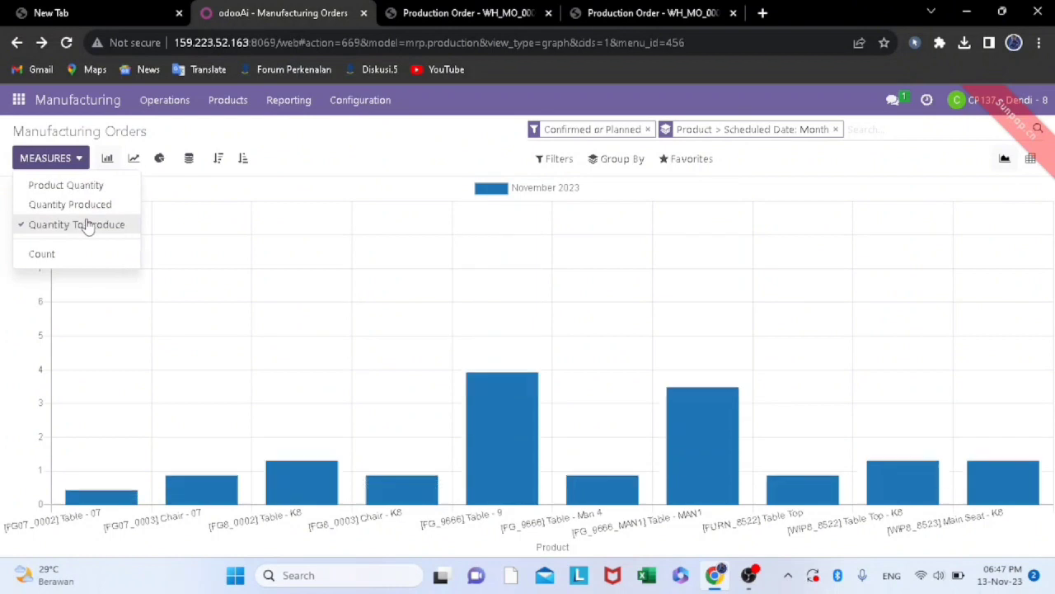
click(159, 158)
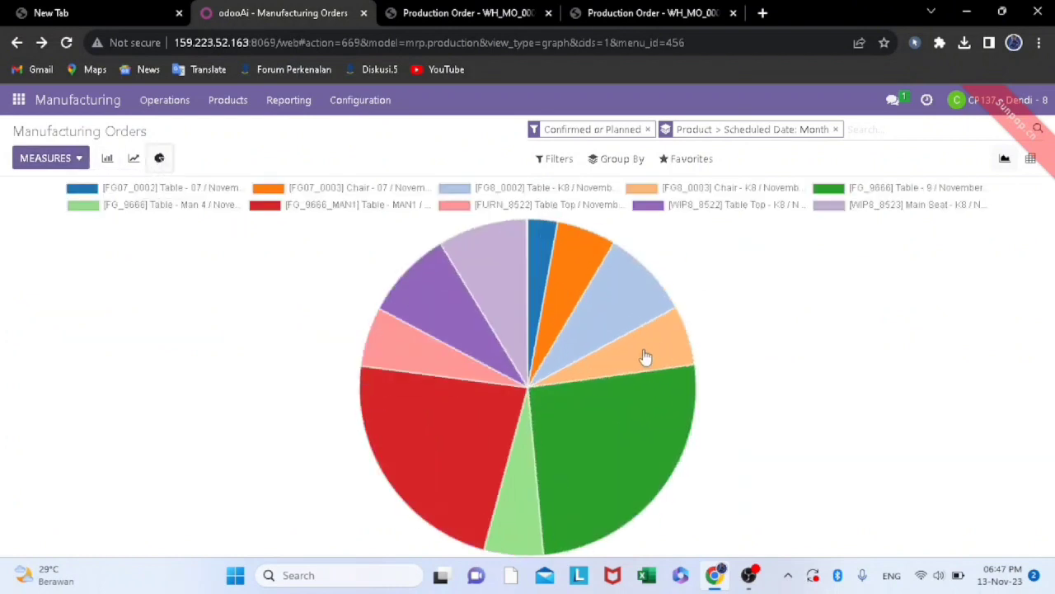
mouse_move(645, 356)
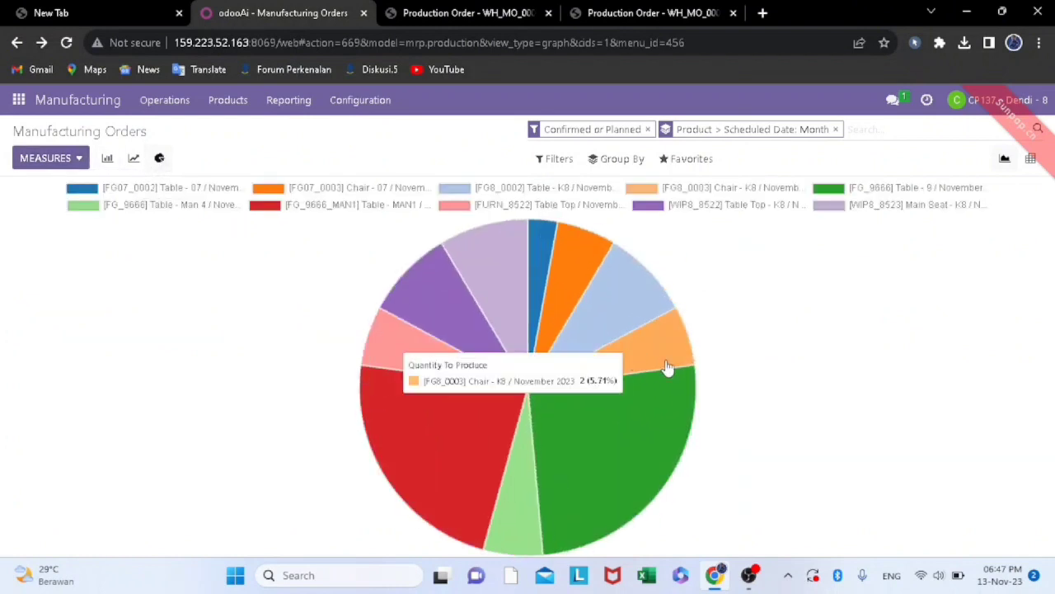
click(668, 367)
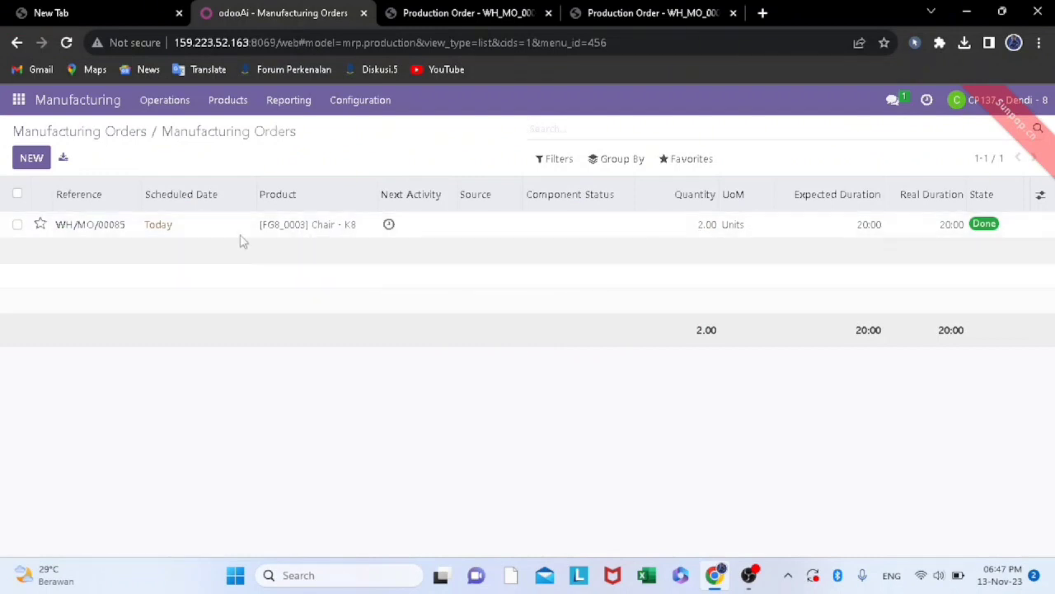
click(134, 140)
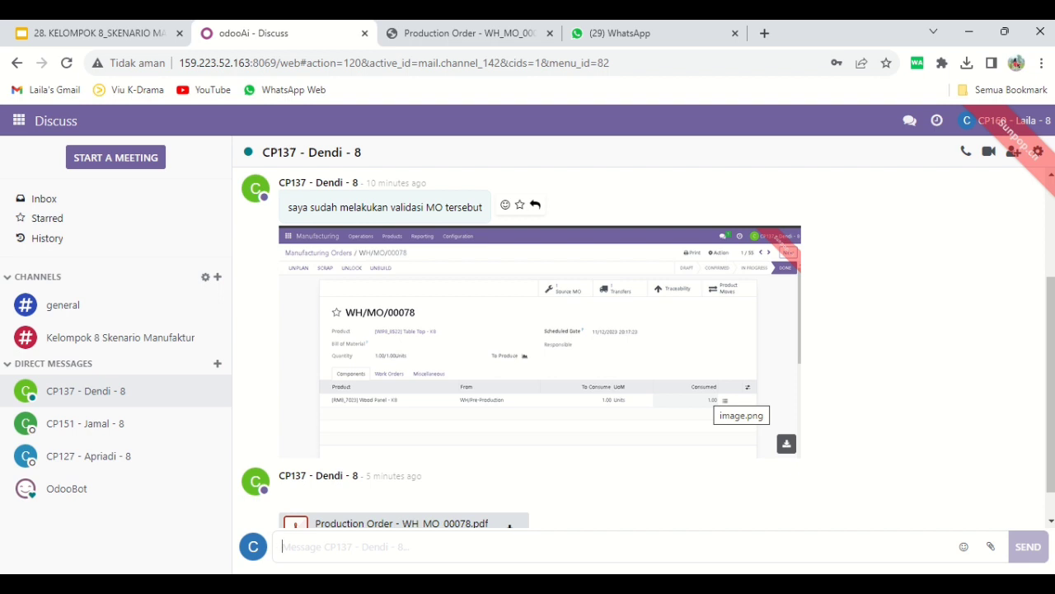
Send the message "terima kasih" in the open direct chat, and switch to the Manufacturing app
text(terima kasih)
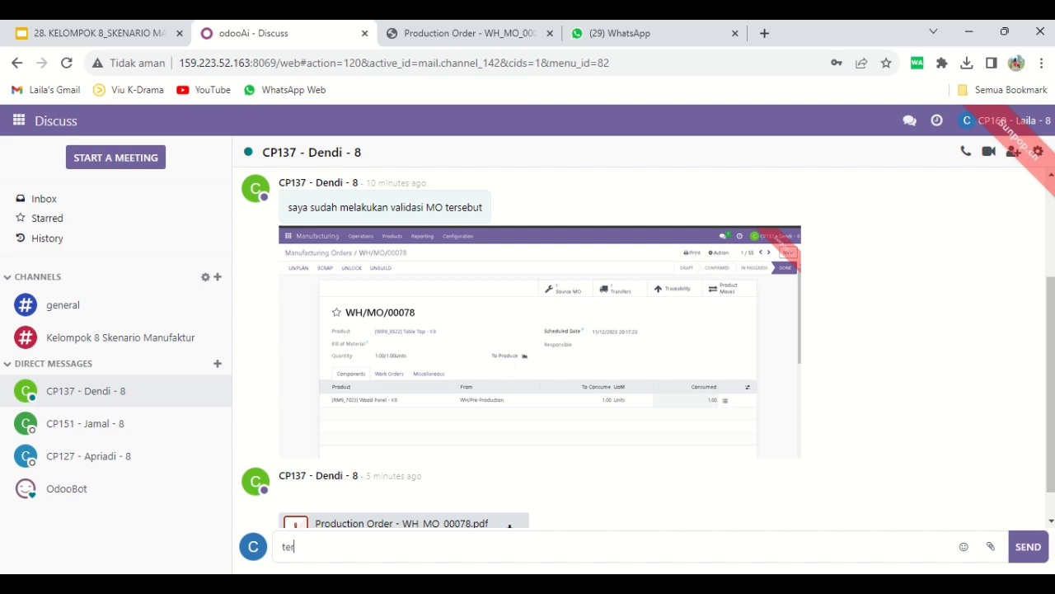
key(Return)
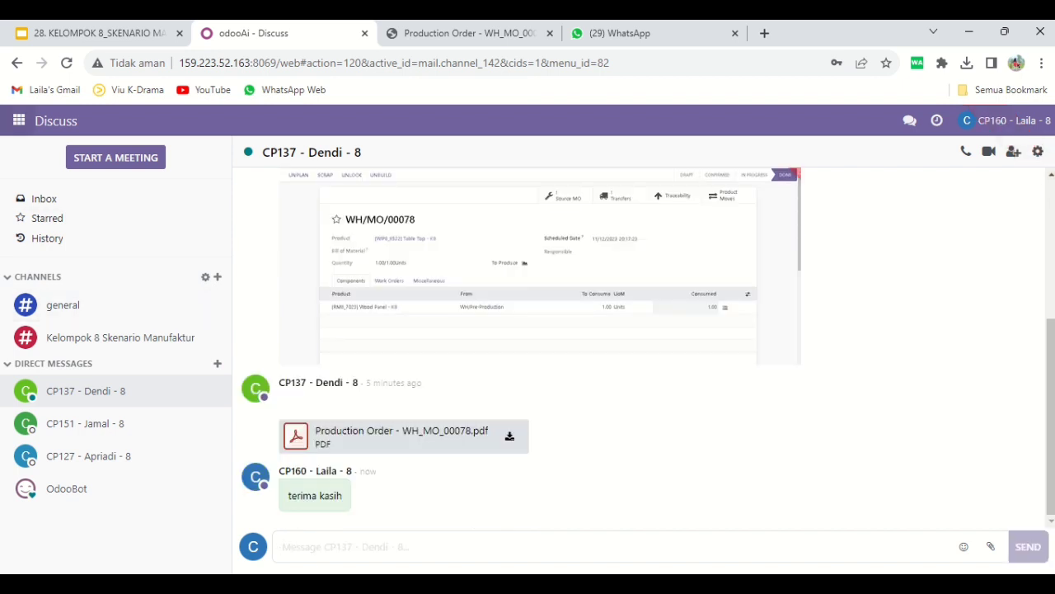
click(18, 120)
click(49, 289)
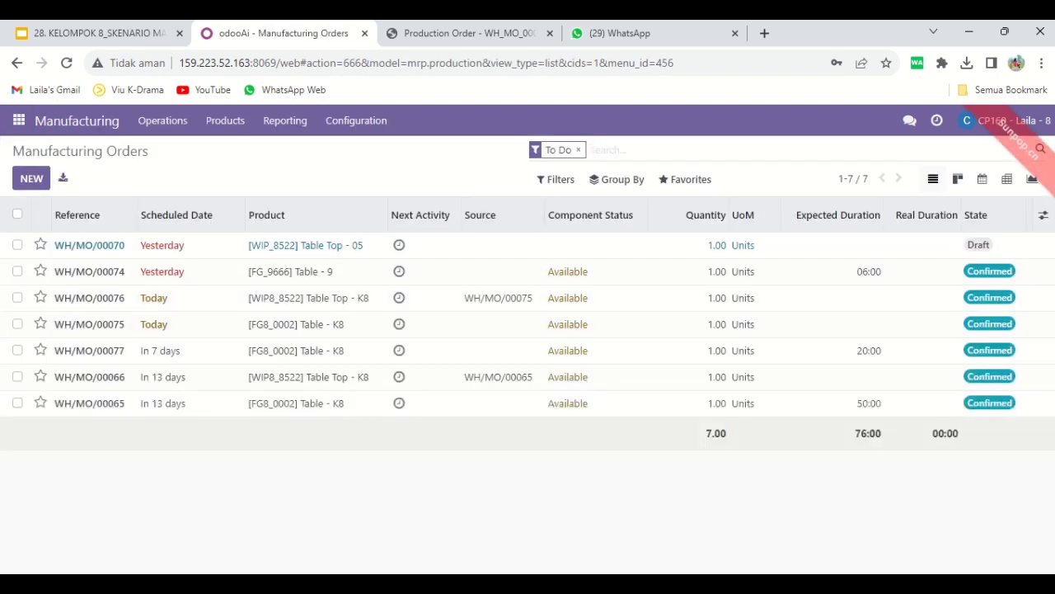
Find WH/MO/00077 by listing all manufacturing orders unfiltered in descending reference order, and print its Production Order
key(BackSpace)
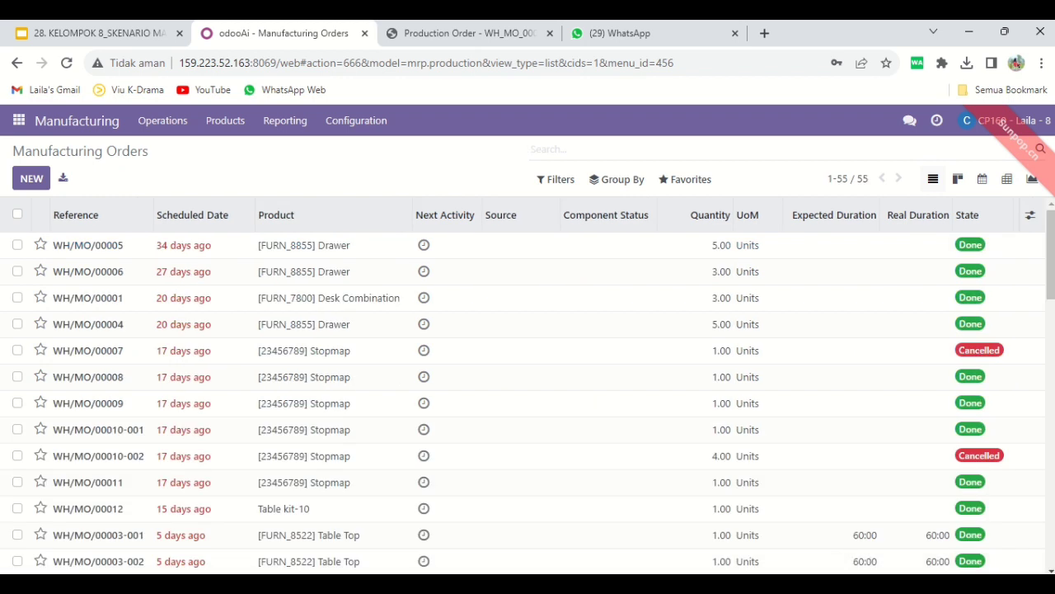
click(75, 214)
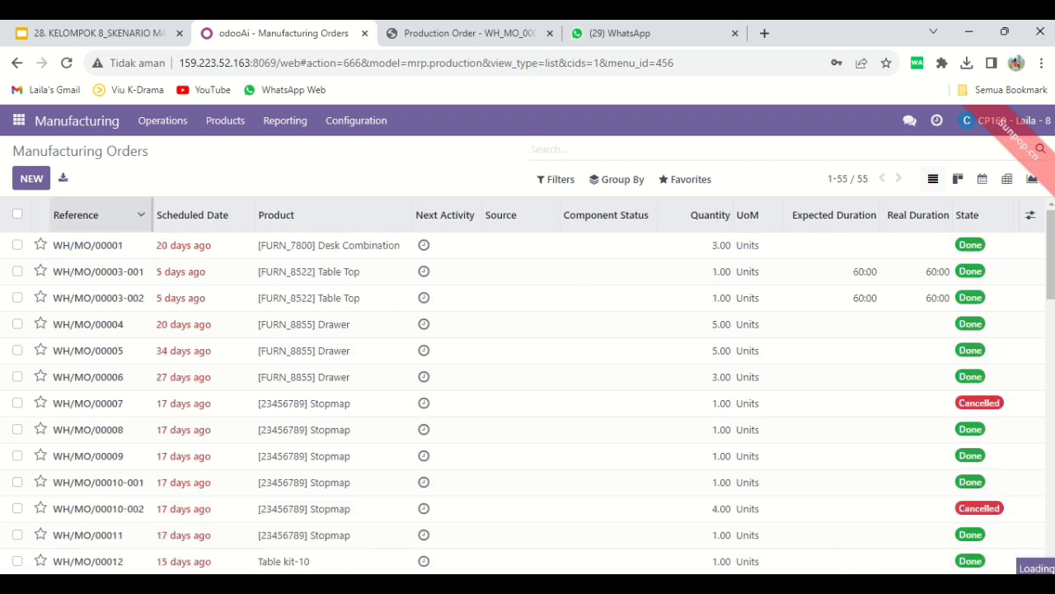
click(76, 215)
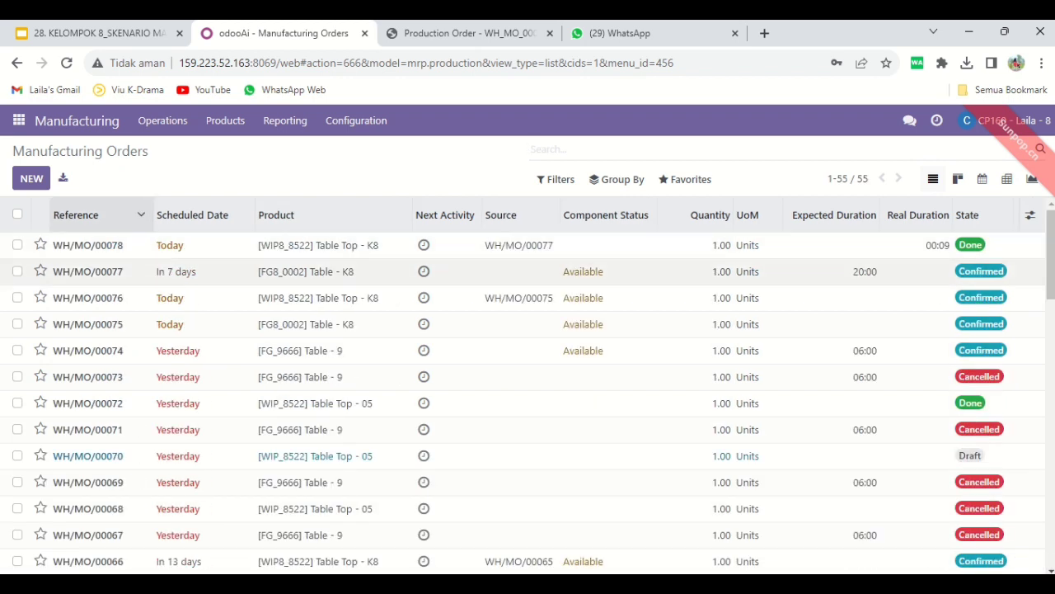
click(103, 272)
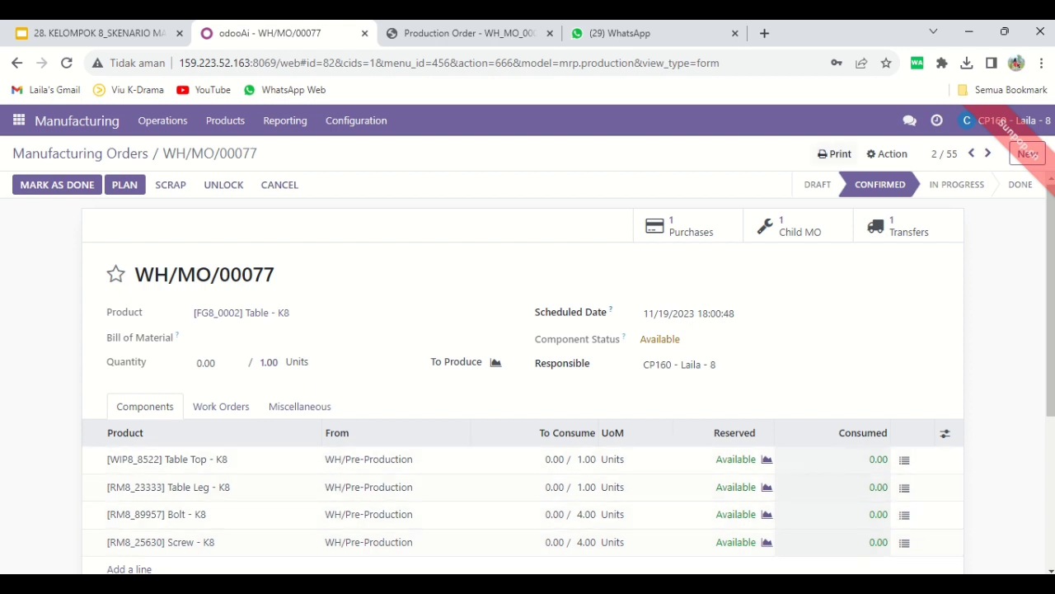
click(834, 153)
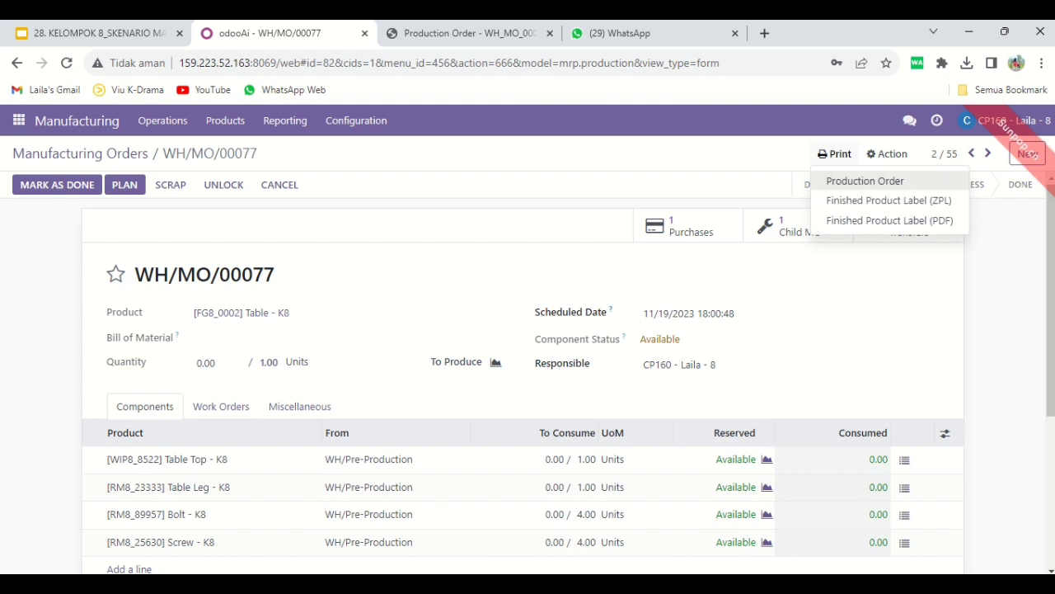
click(864, 181)
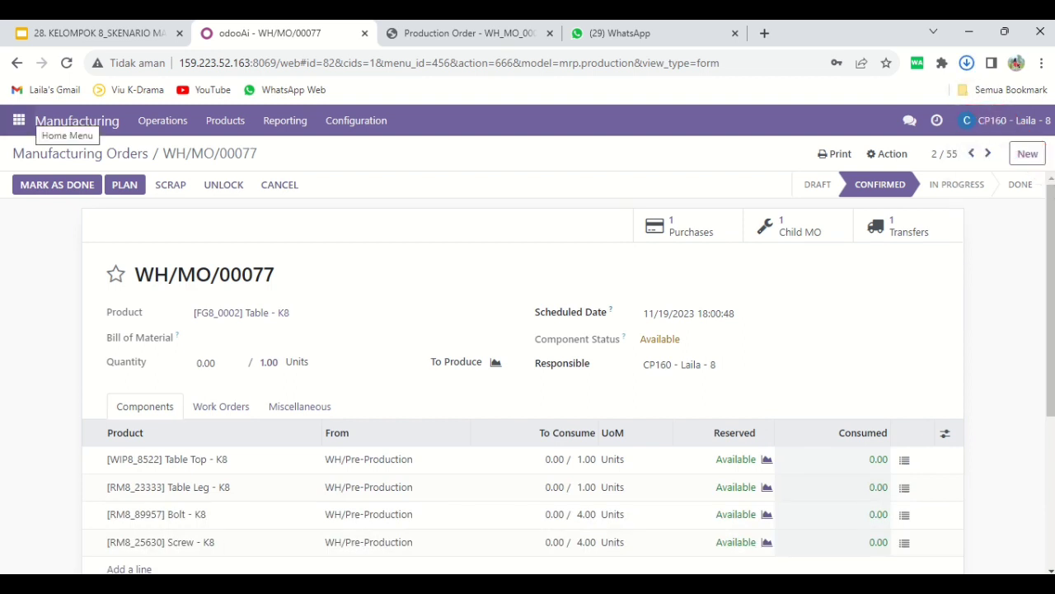
Send the warehouse colleague the direct message "Halo, tolong periksa pick component pada dokumen berikut :" in Discuss
click(18, 120)
click(32, 150)
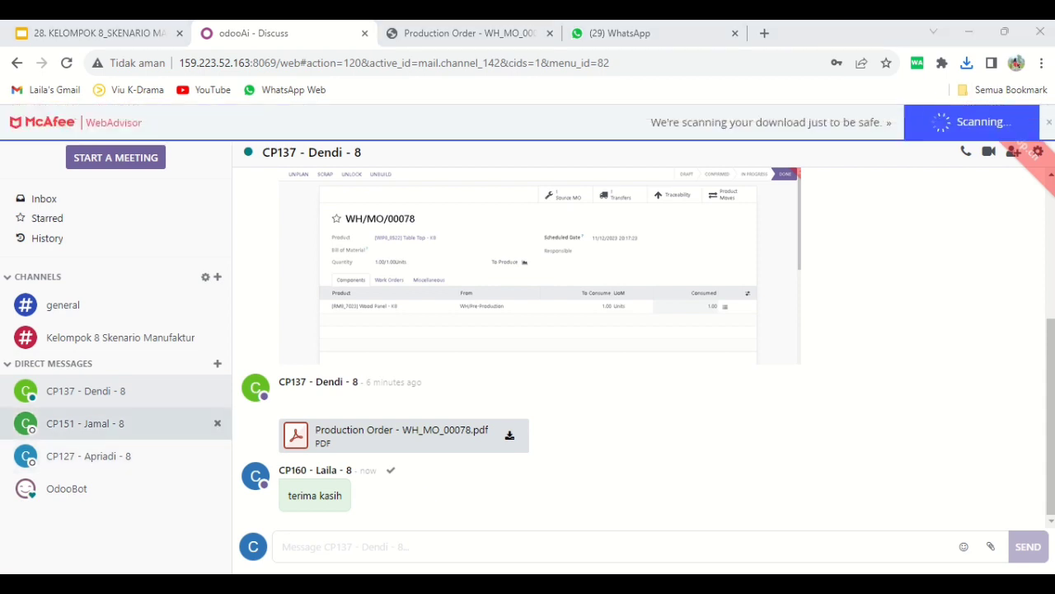
click(124, 423)
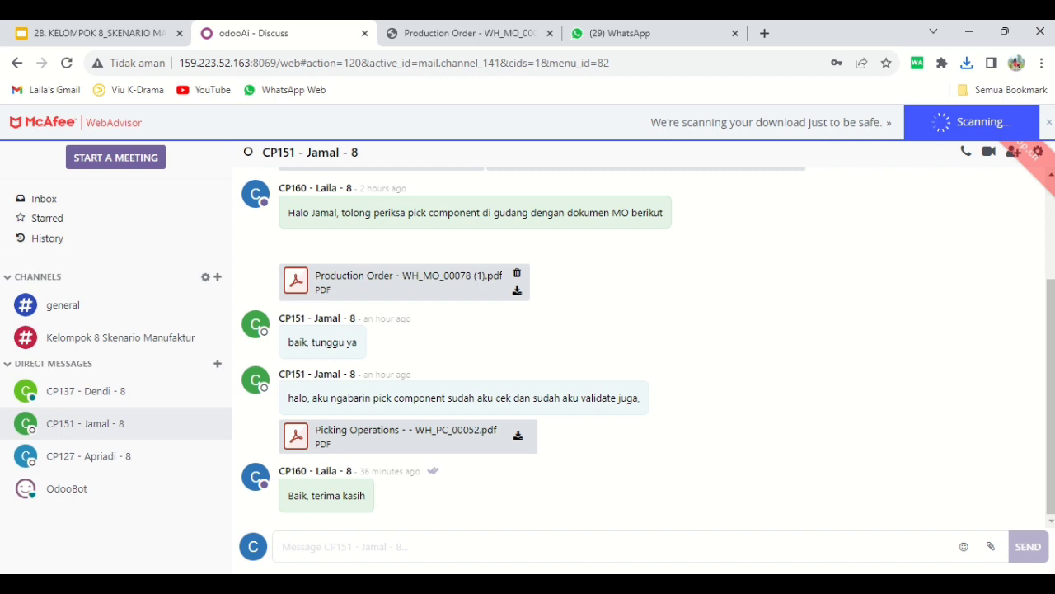
text(Halo)
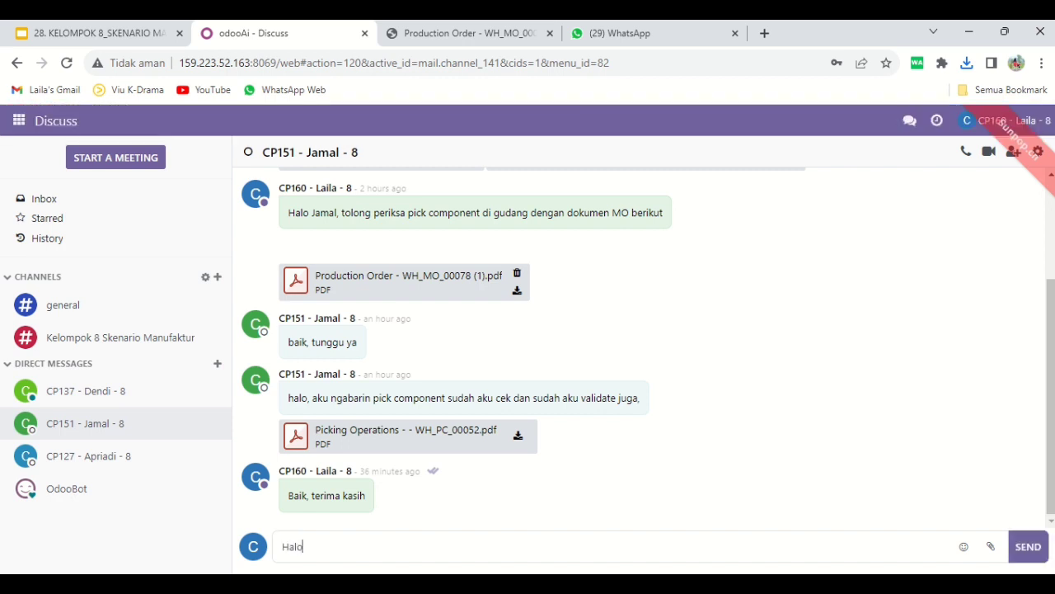
text(, tolong periksa pick co)
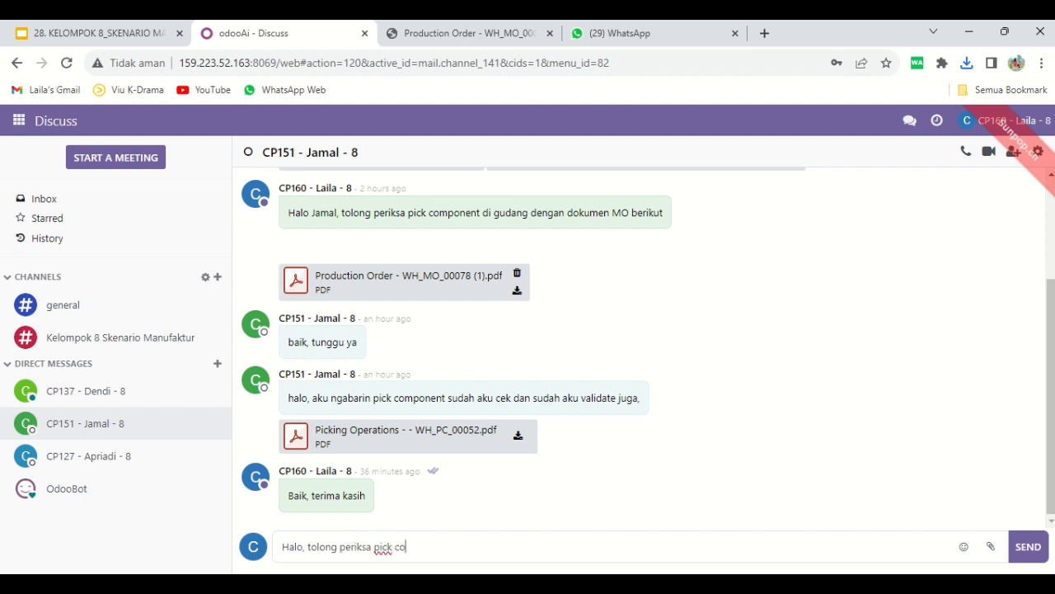
text(mponent pa)
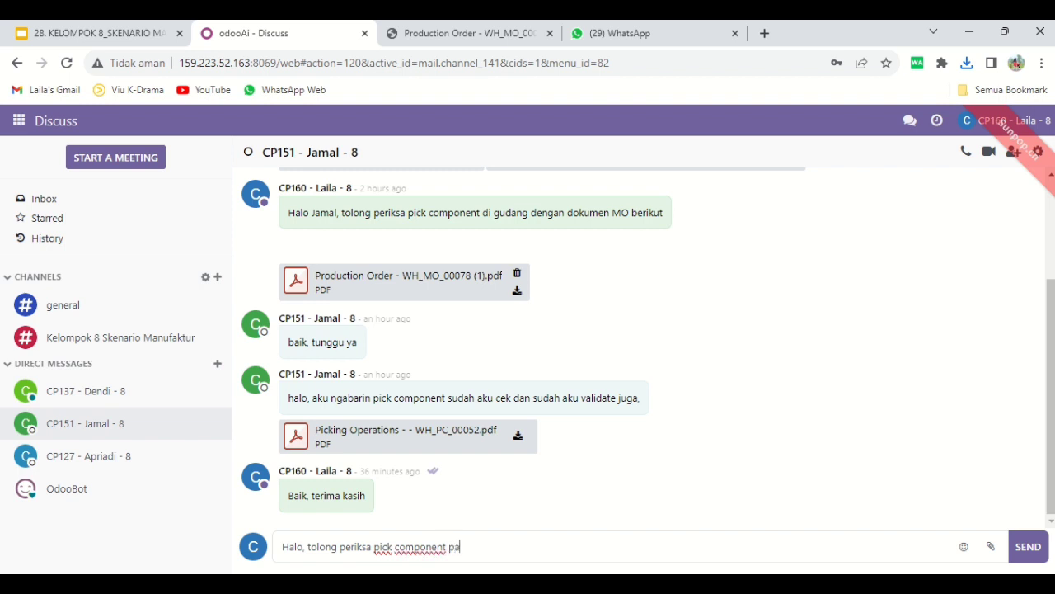
text(da dokumen berikut :)
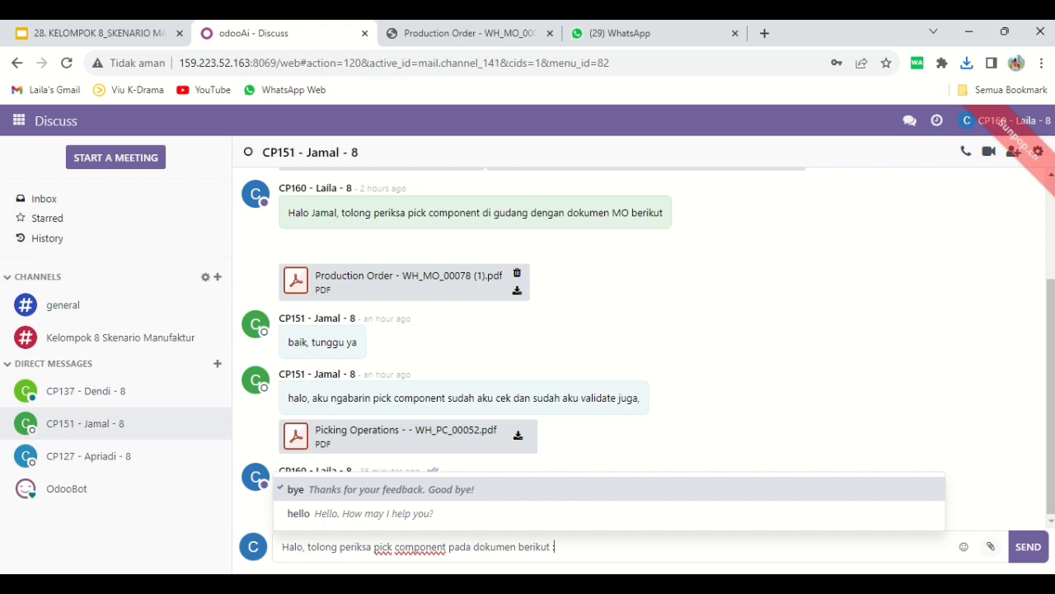
click(1028, 547)
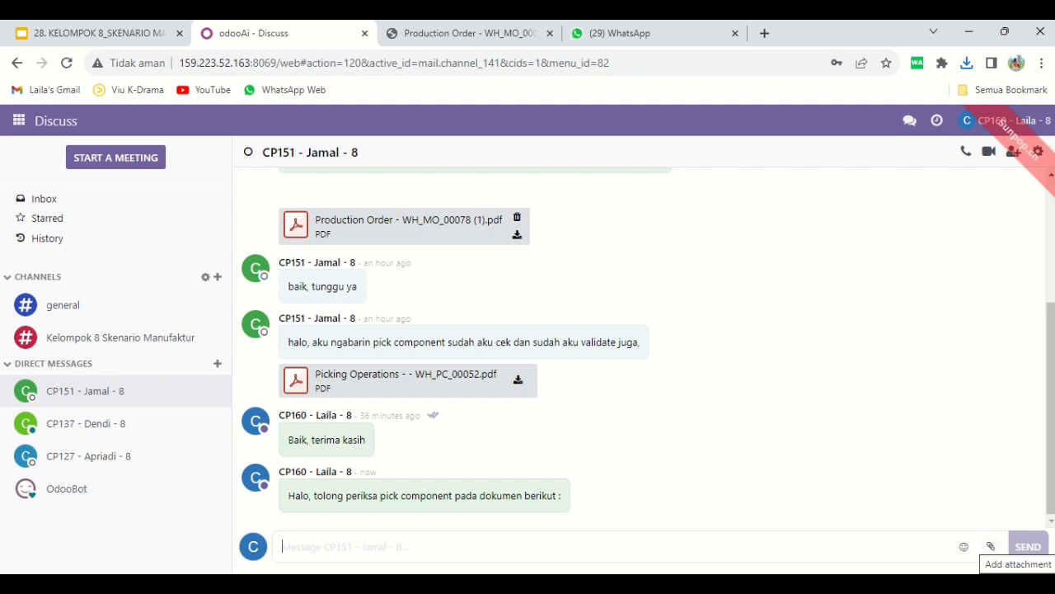
Attach "Production Order - WH_MO_00077 (1).pdf" from Downloads to the same chat and send it
click(991, 545)
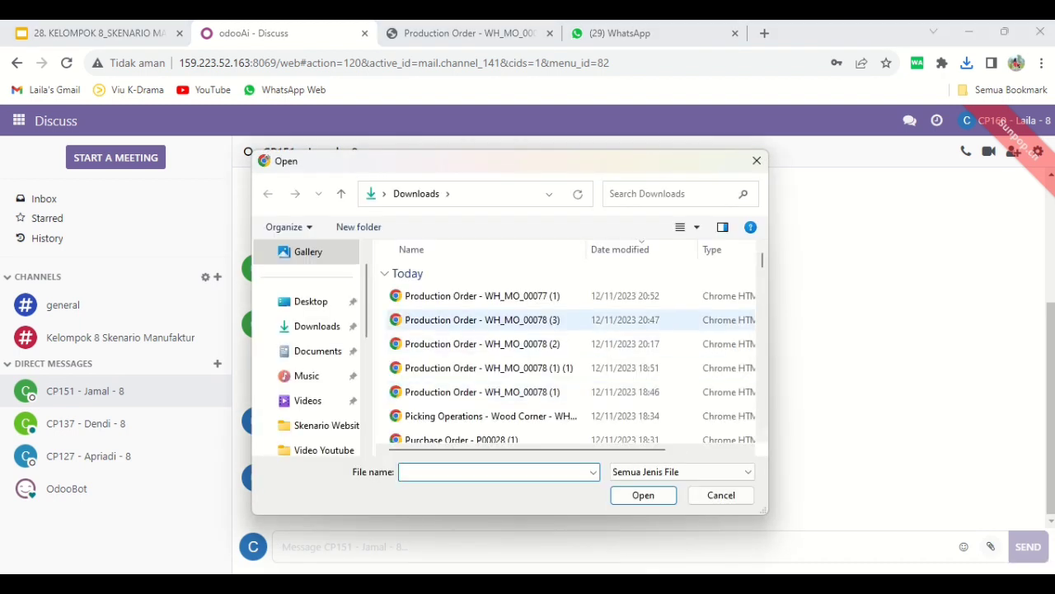
click(482, 296)
click(643, 494)
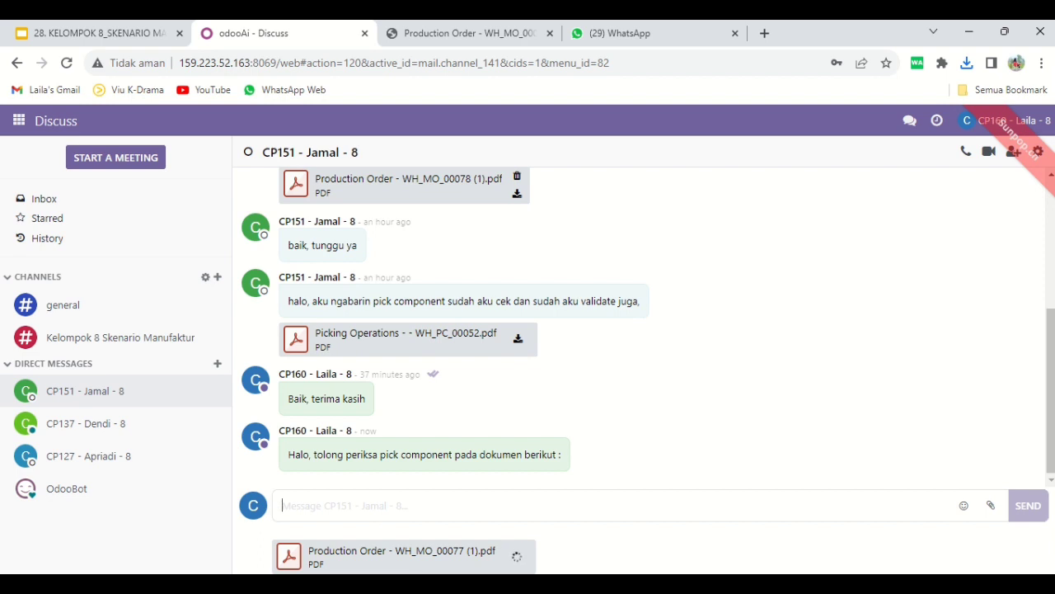
key(Return)
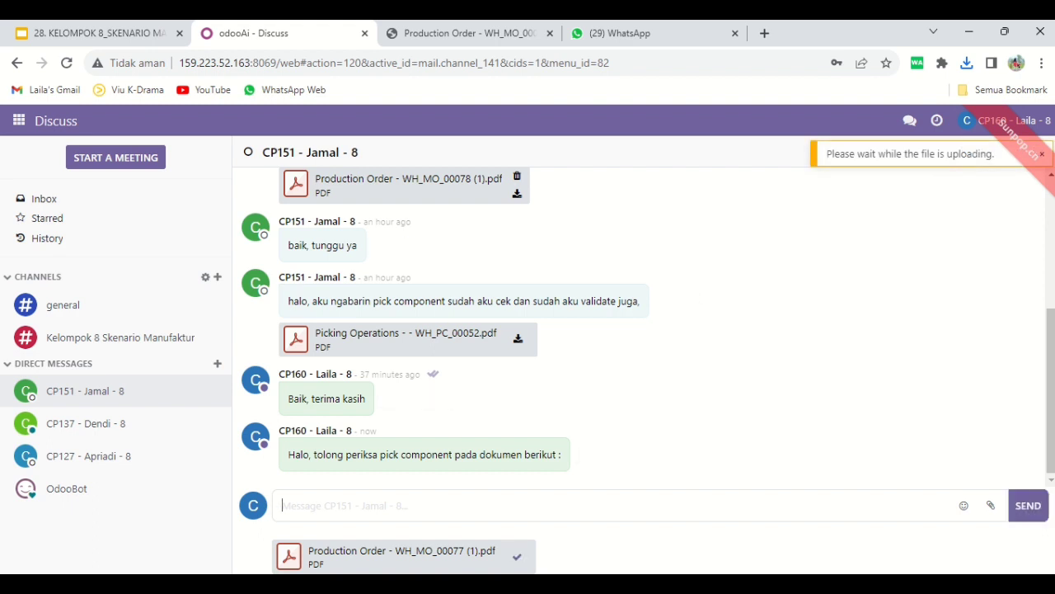
click(1028, 505)
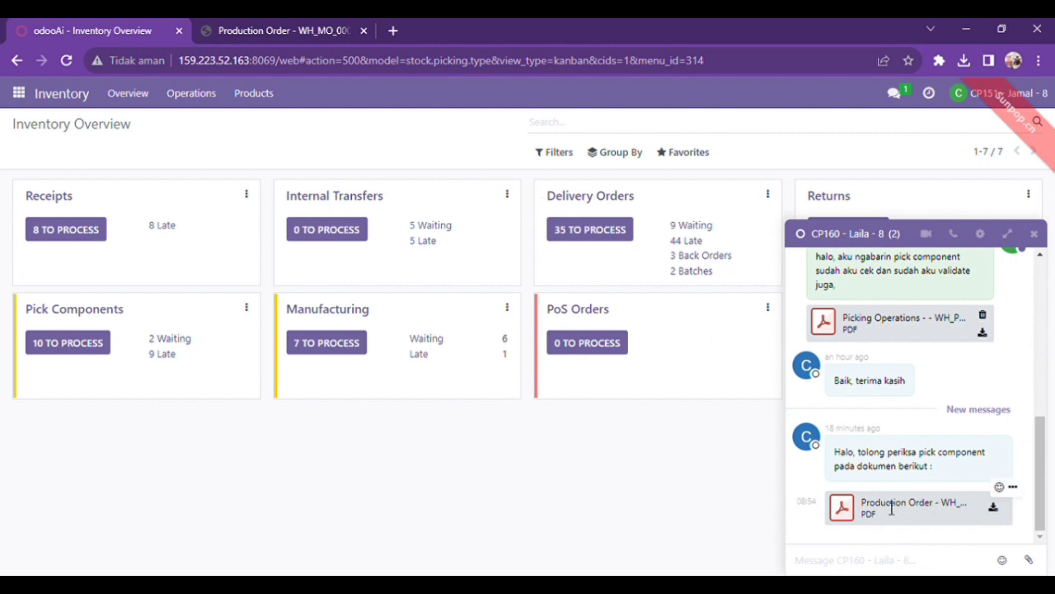
Review the WH/MO/00077 production order PDF, checking the product, quantity, operations and components to consume
click(276, 27)
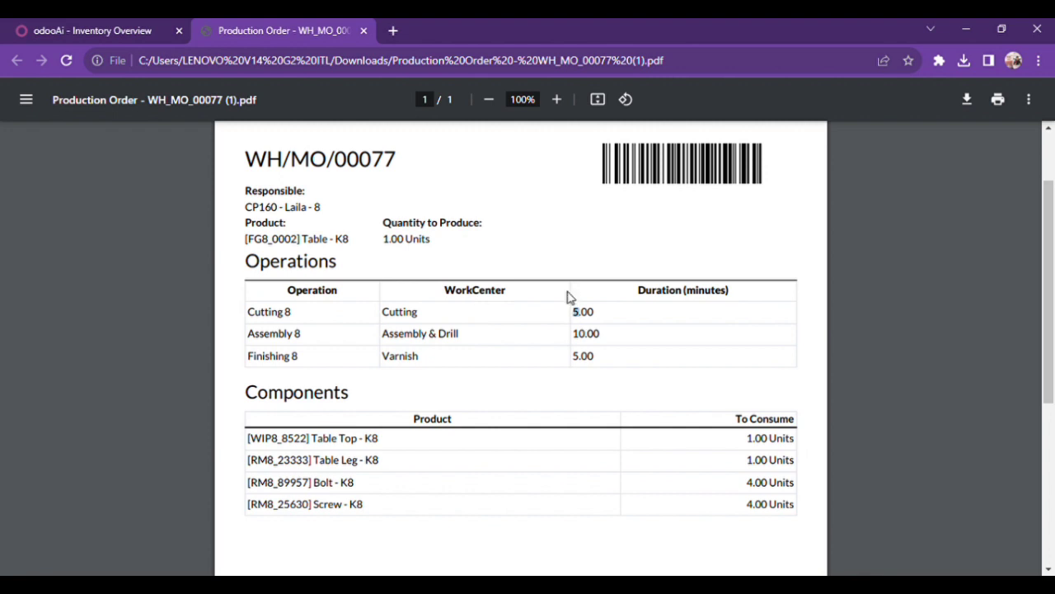
mouse_move(1053, 340)
mouse_down()
mouse_move(1053, 293)
mouse_move(1053, 341)
mouse_up()
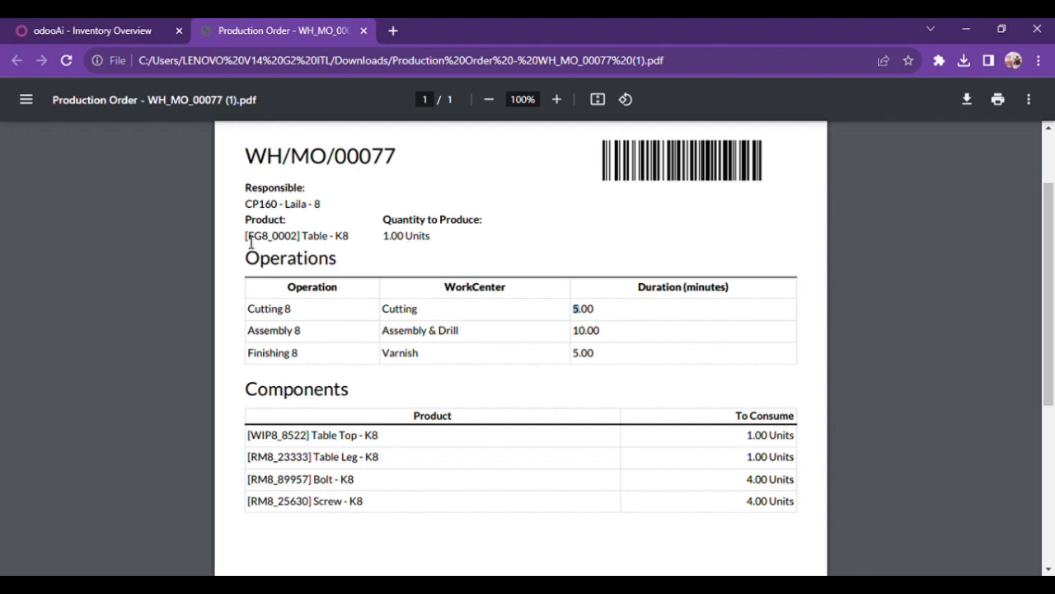
drag(247, 237, 360, 250)
click(360, 250)
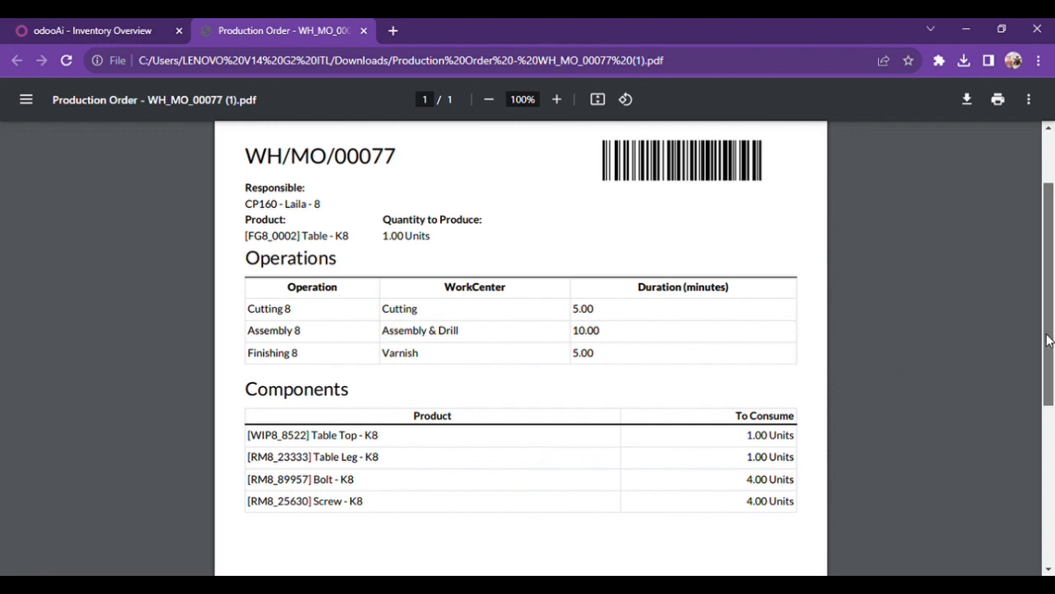
scroll(573, 193, up, 2)
Open the Pick Components transfers from the Inventory overview and close the chat window
click(145, 24)
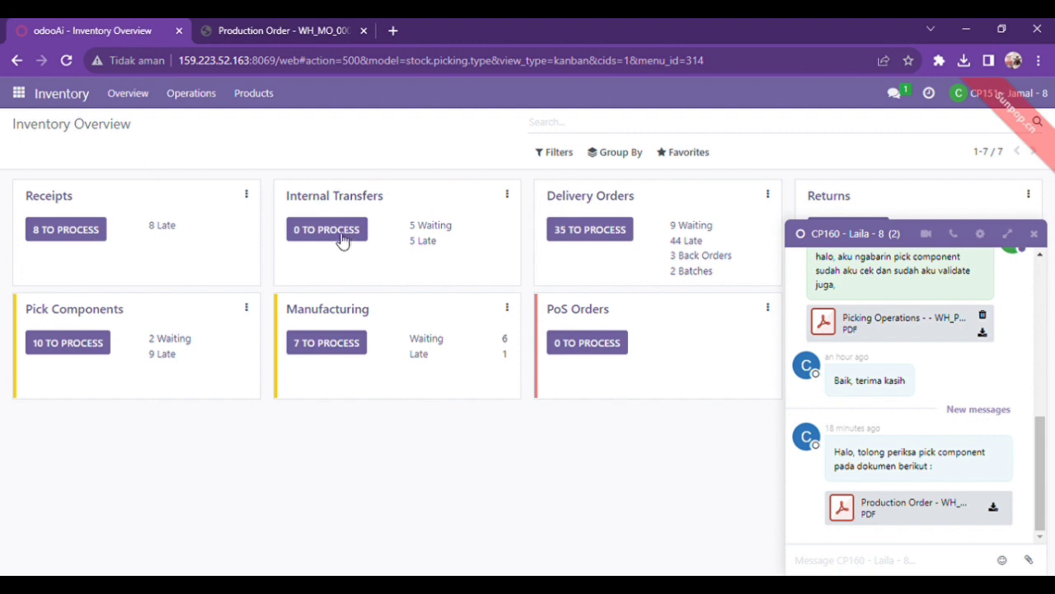
click(105, 319)
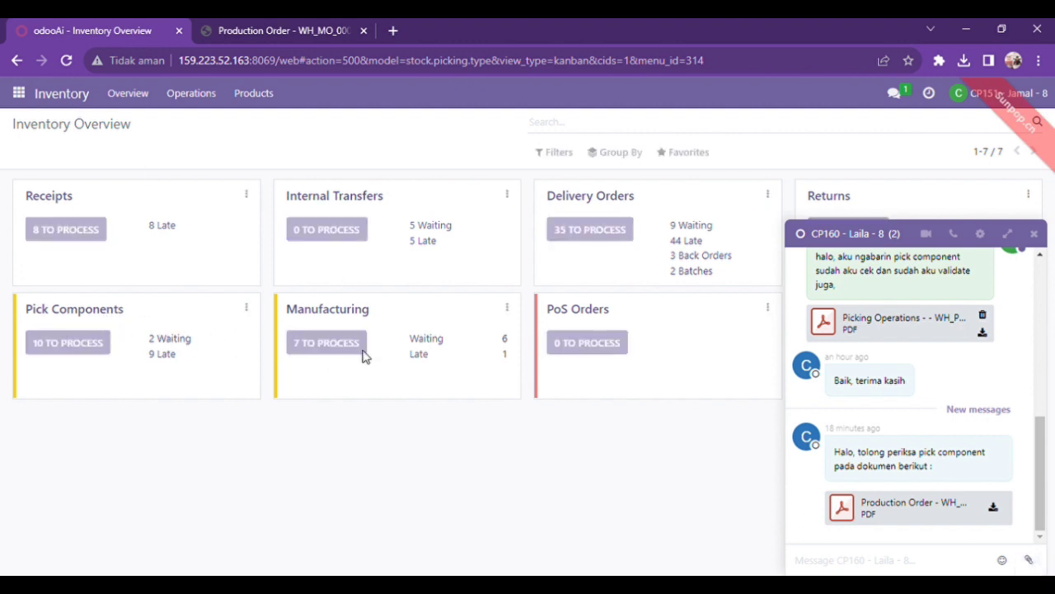
click(1035, 235)
Copy the WH/MO/00077 reference from the production order PDF and search all transfers for it, dropping the Pick Components filter
click(272, 31)
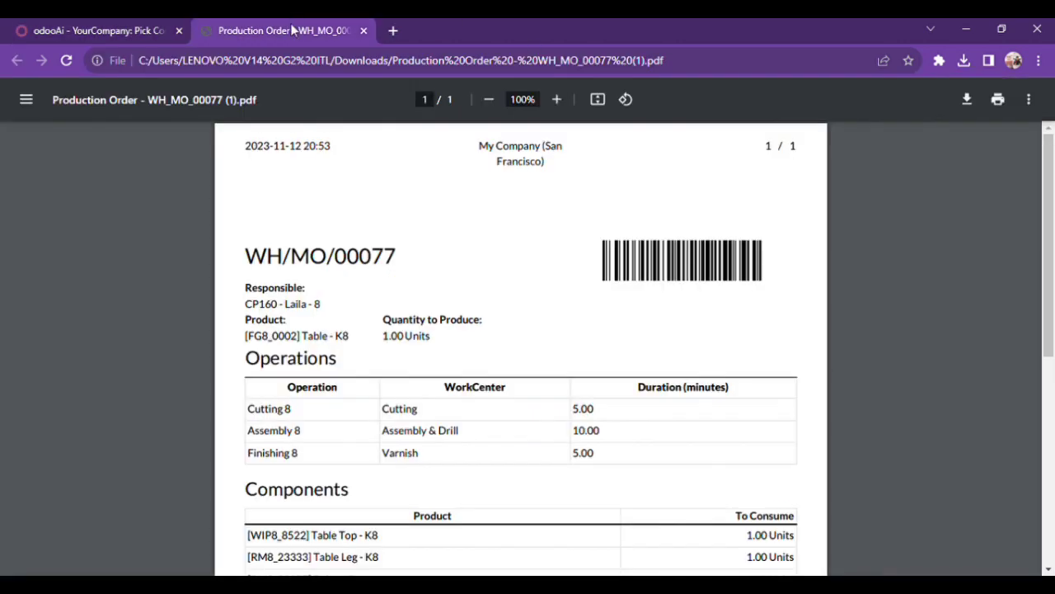
drag(247, 255, 459, 270)
key(ctrl+c)
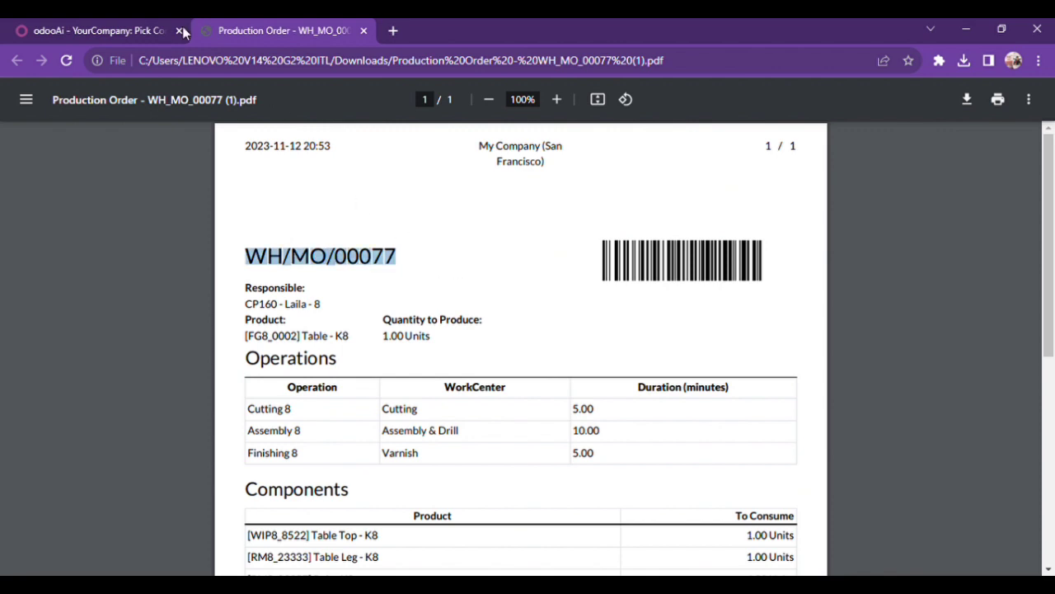
click(116, 31)
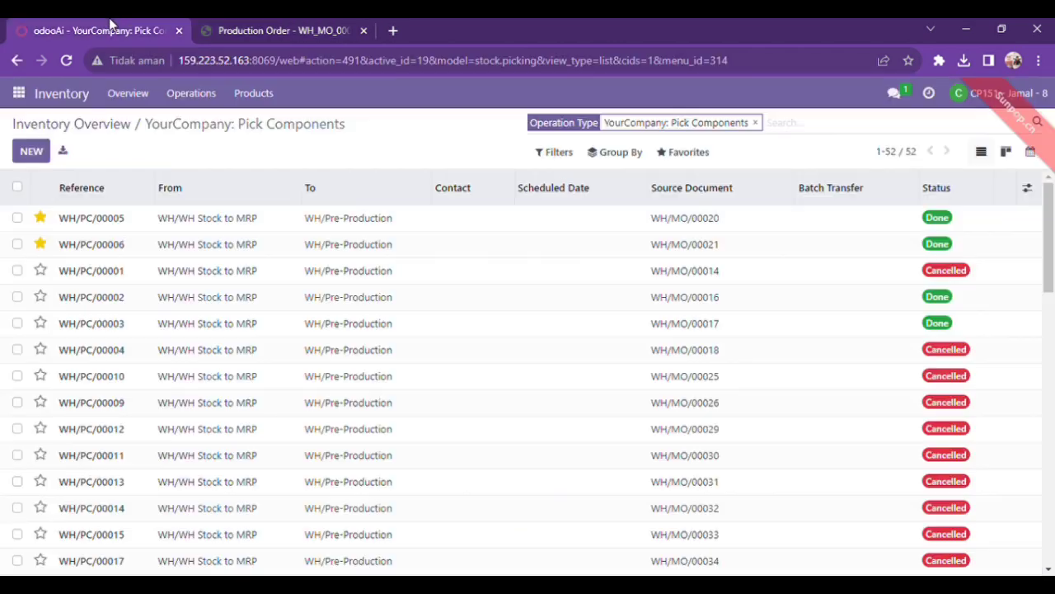
click(756, 122)
key(ctrl+v)
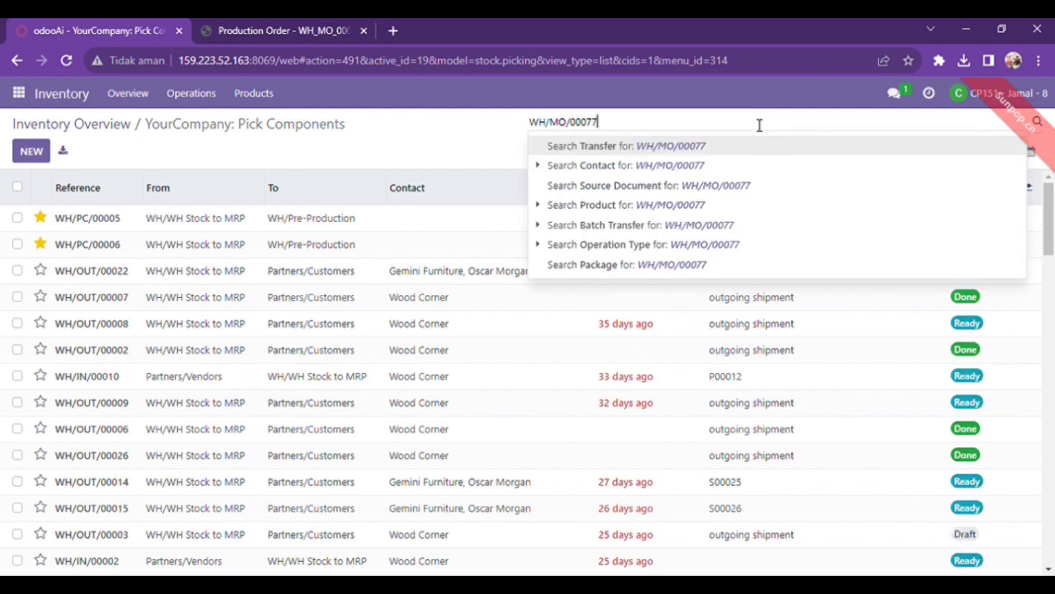
key(Return)
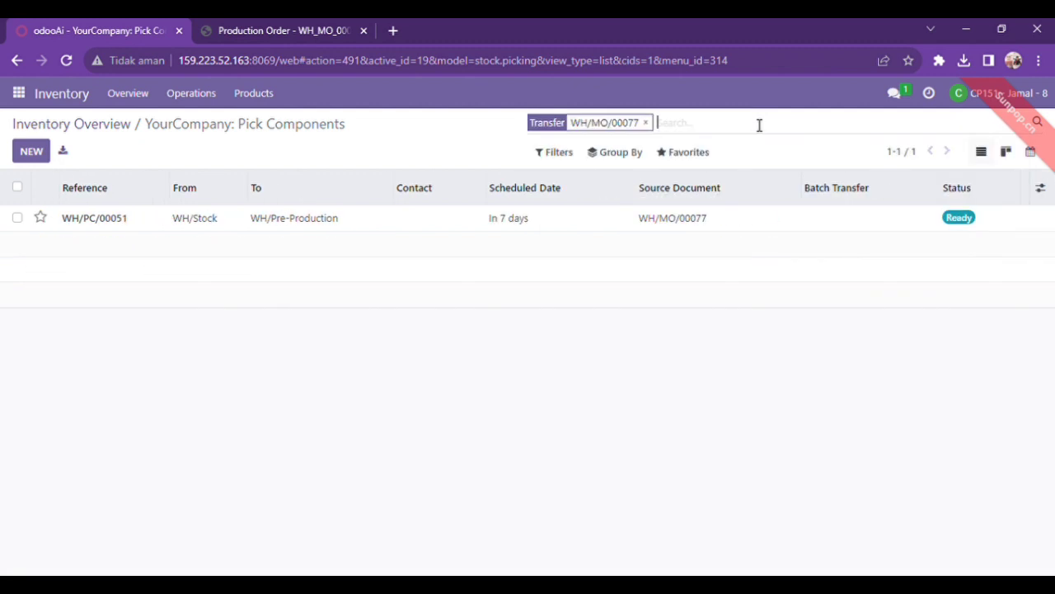
Open the pick components transfer for WH/MO/00077, fill in the done quantities from the reserved ones and validate it
click(534, 225)
mouse_move(1052, 265)
mouse_down()
mouse_move(1053, 283)
mouse_move(1051, 261)
mouse_up()
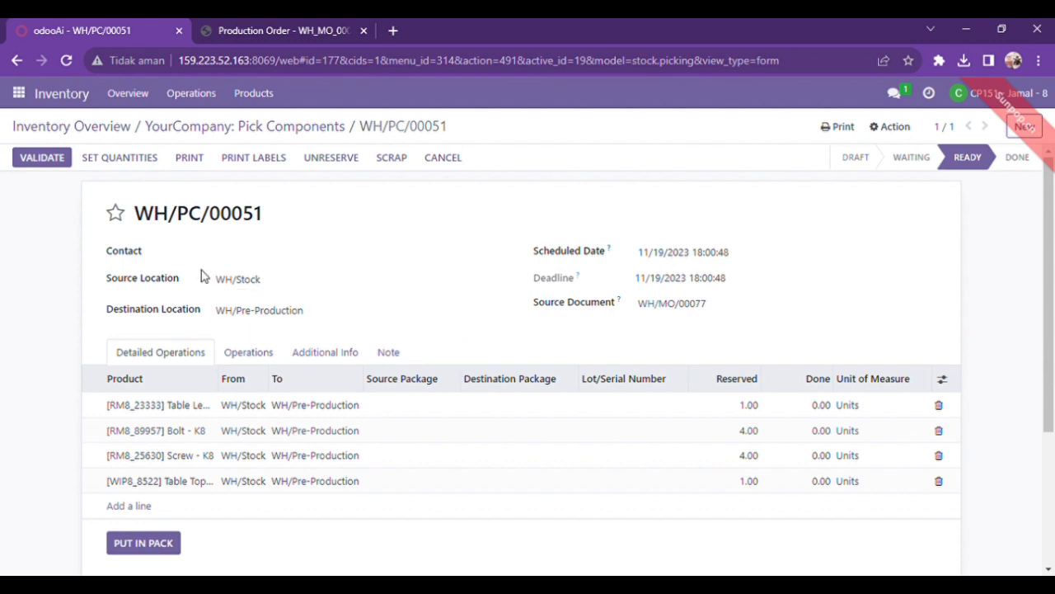
click(132, 164)
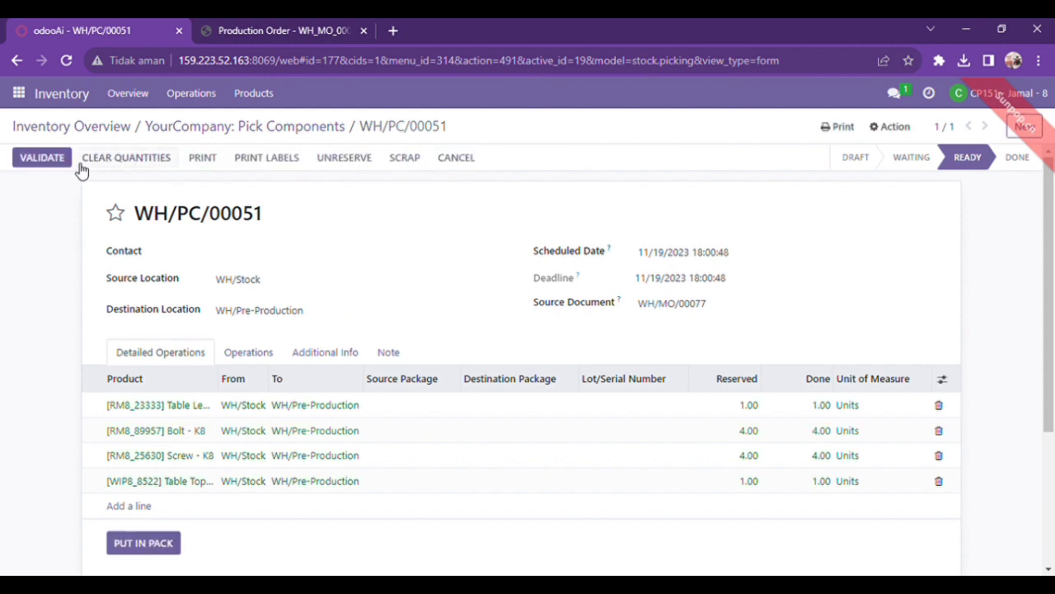
click(43, 158)
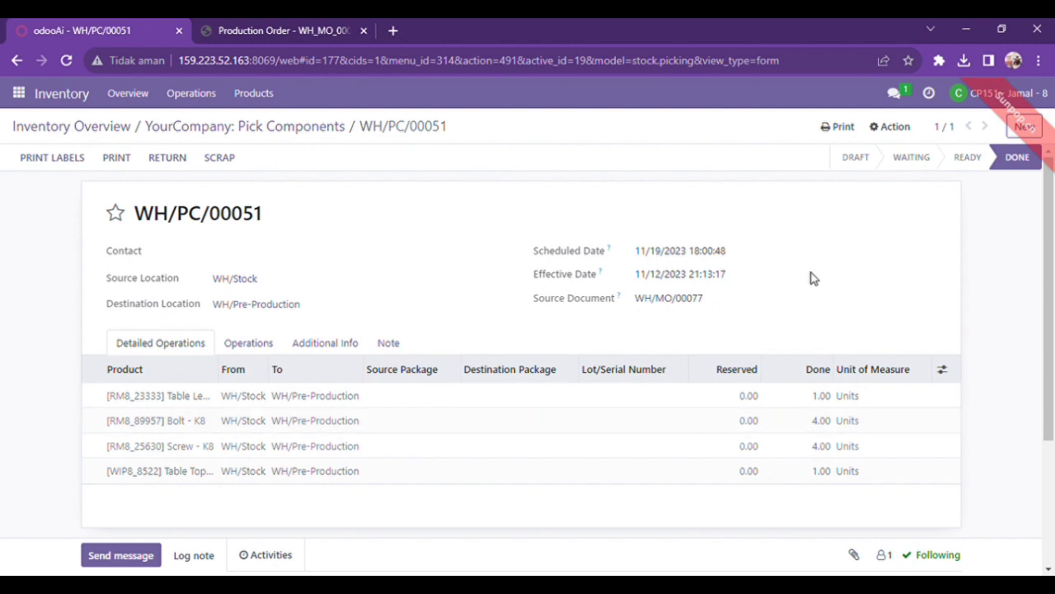
Print the Picking Operations report for WH/PC/00051 and open the Discuss chat with the colleague who sent the production order
click(842, 129)
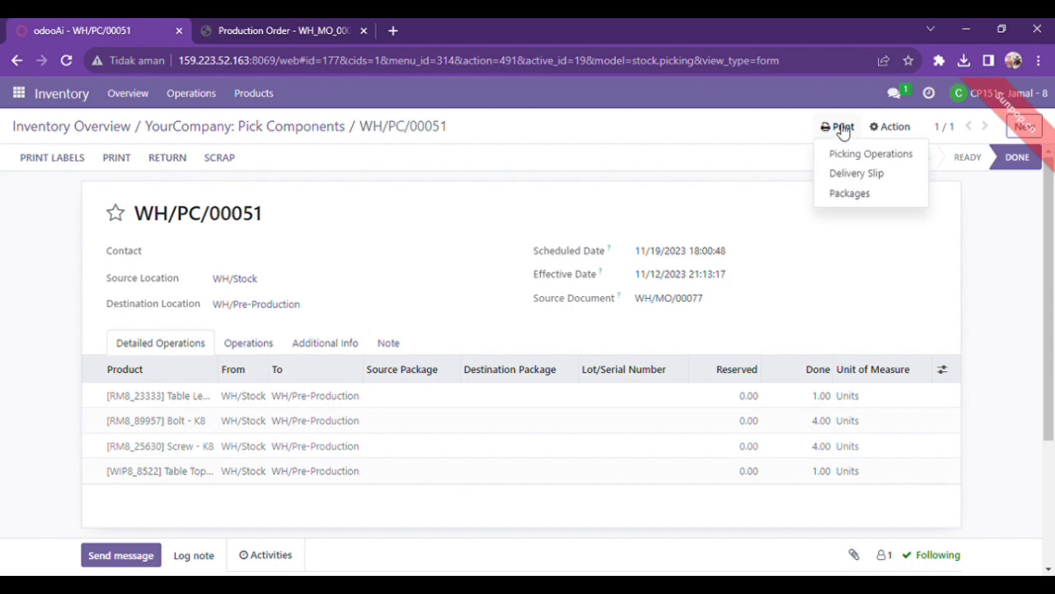
click(843, 157)
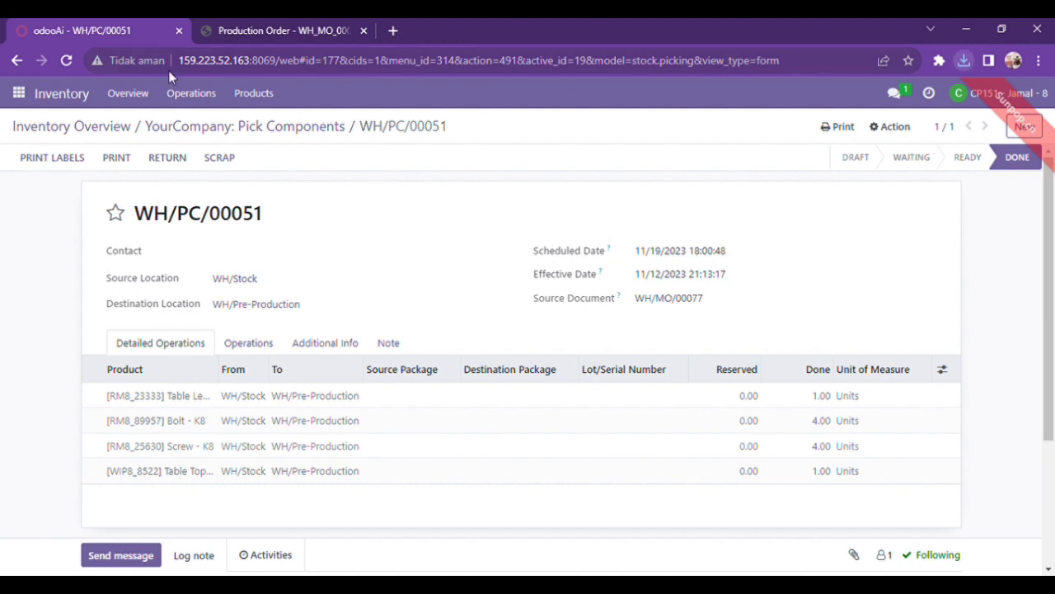
click(25, 95)
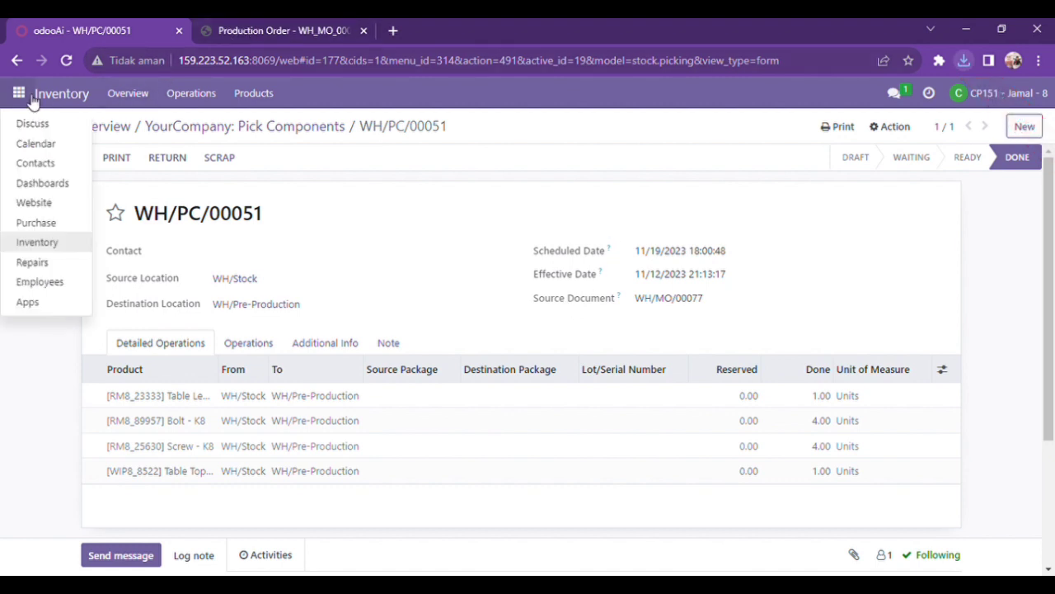
click(33, 124)
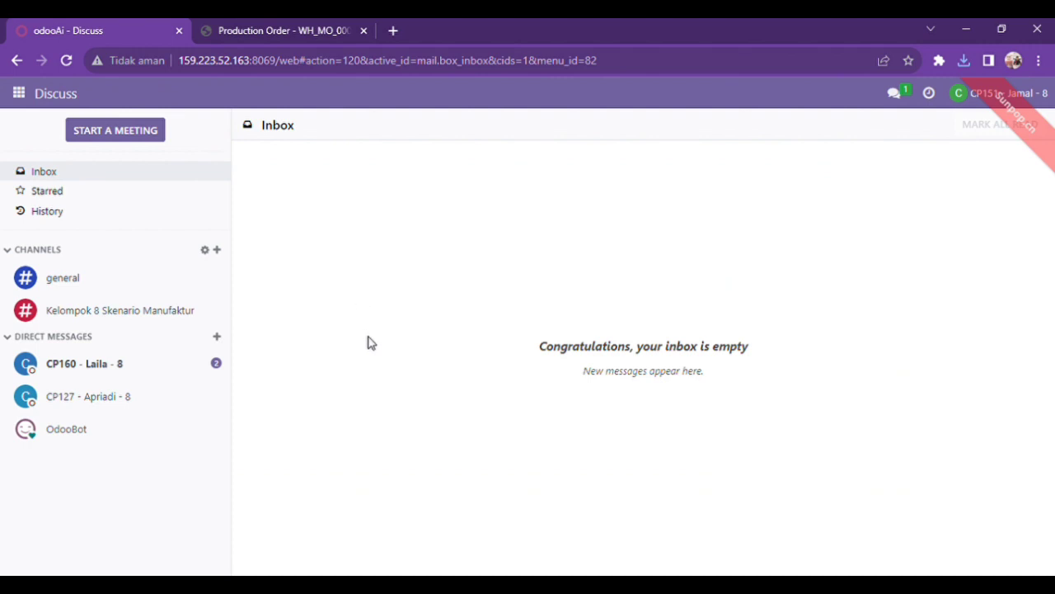
click(137, 378)
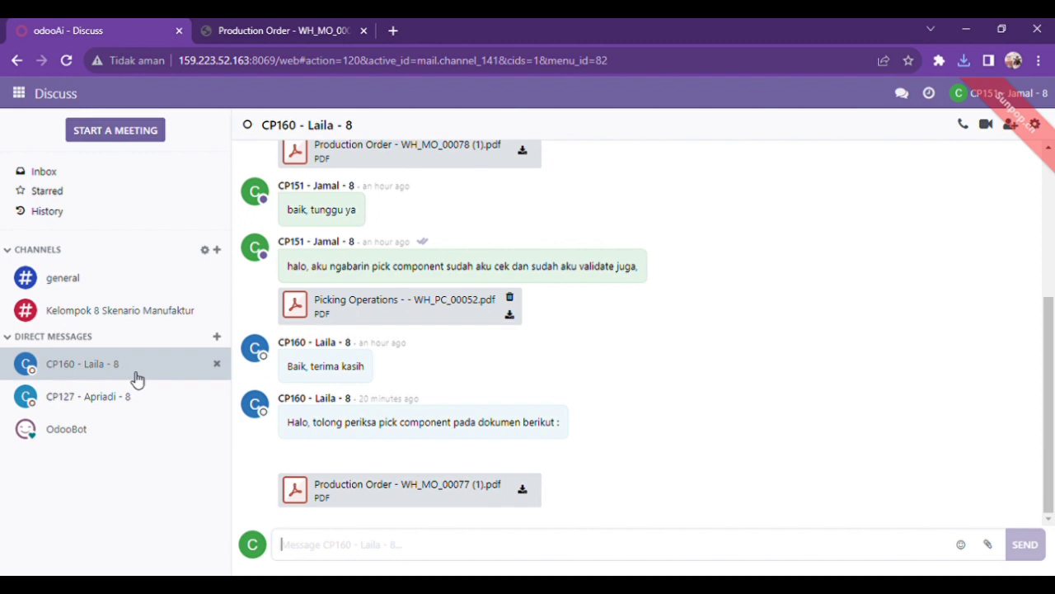
Address the colleague by name in a reply saying "produknya udah dikirim dan ini buktinya", with "Picking Operations - - WH_PC_00051.pdf" attached, and send it
text(Ha)
key(BackSpace)
key(BackSpace)
text(Iya laila, produ)
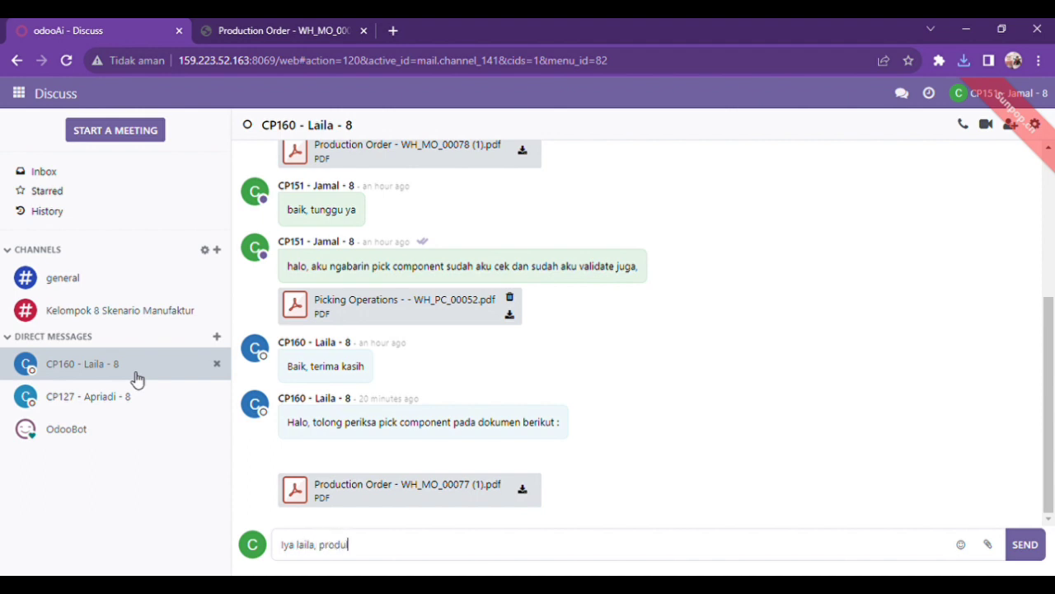
text(knya udah dikirim)
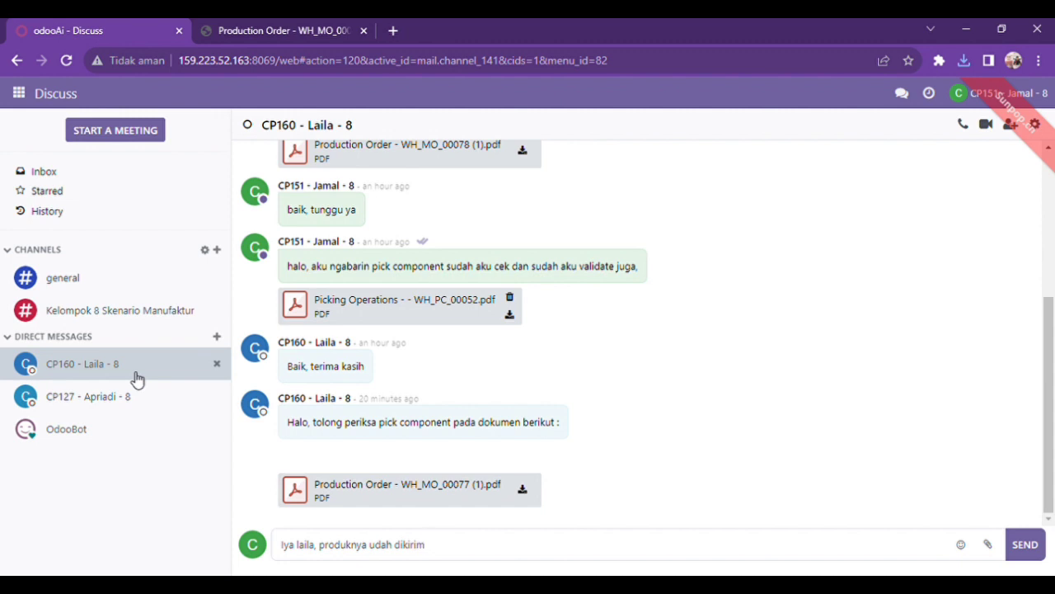
text(  dan ini buktinya)
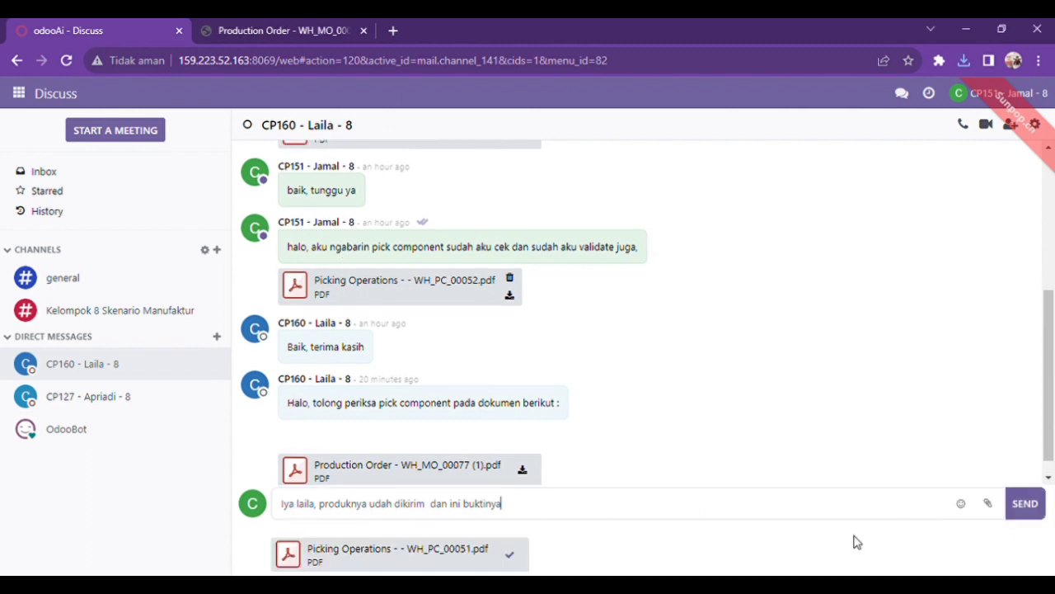
click(1023, 504)
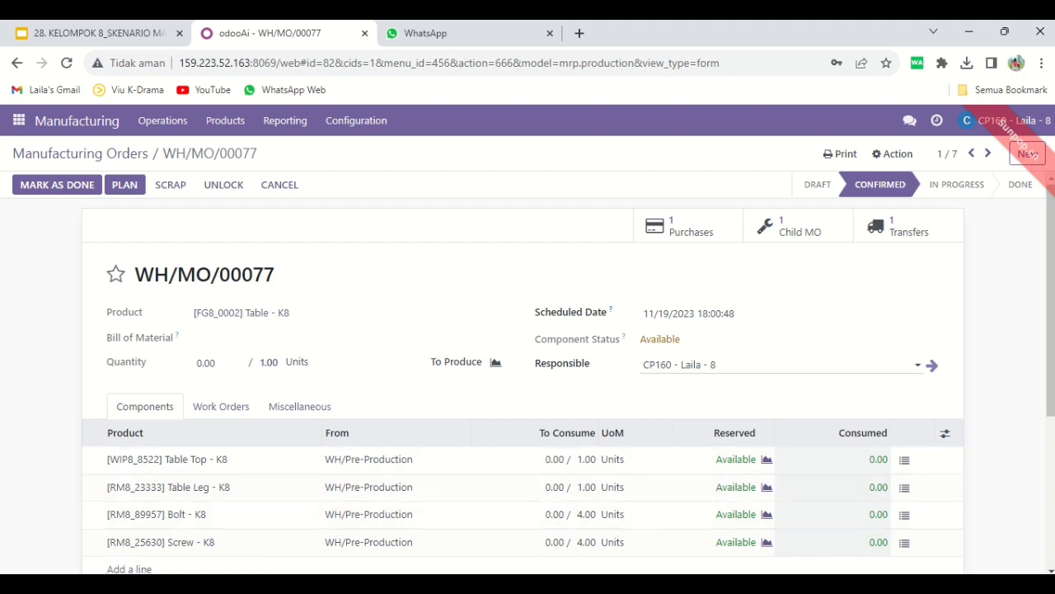
Check the warehouse colleague's reply from the WH/MO/00077 manufacturing order, reload the order and close the chat window
click(910, 120)
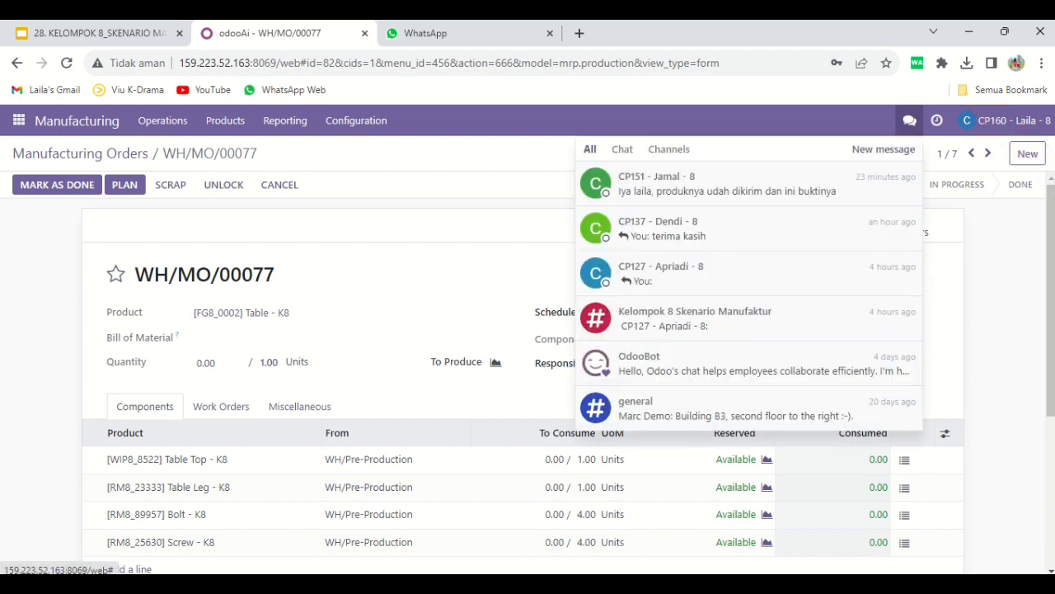
click(742, 183)
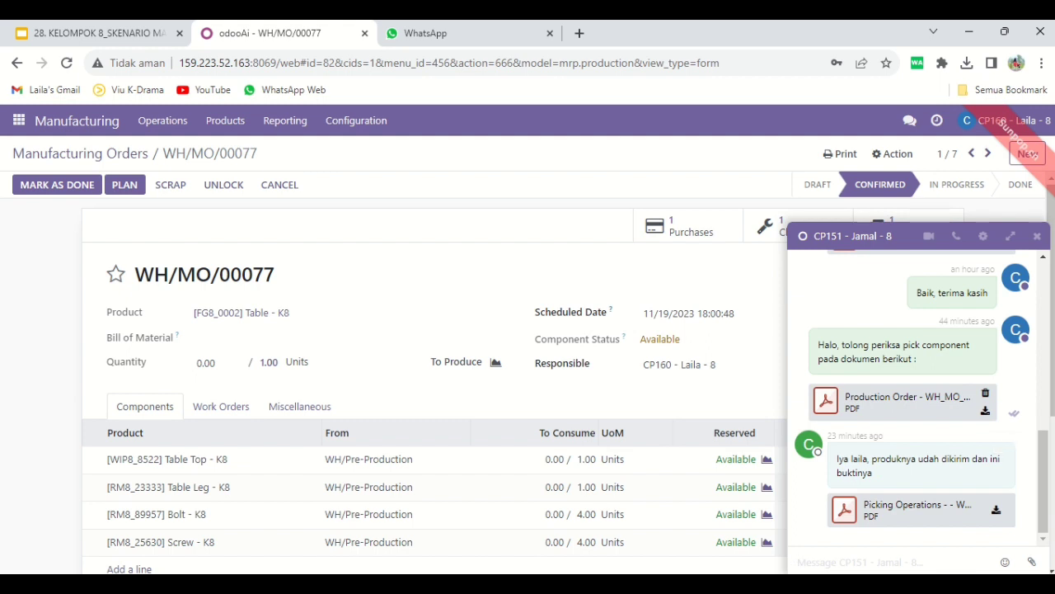
click(519, 62)
key(Return)
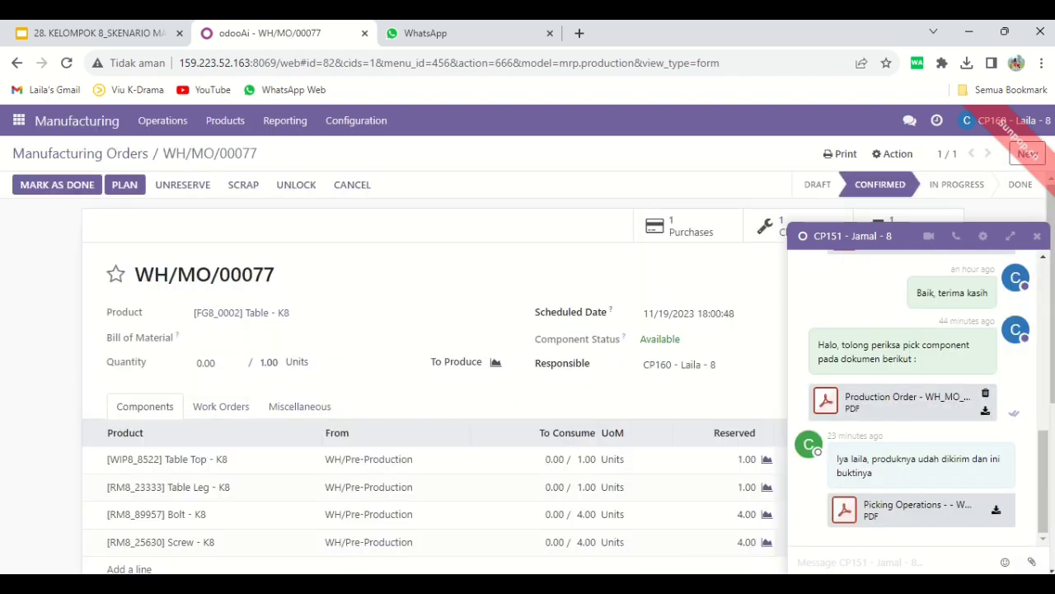
click(1037, 235)
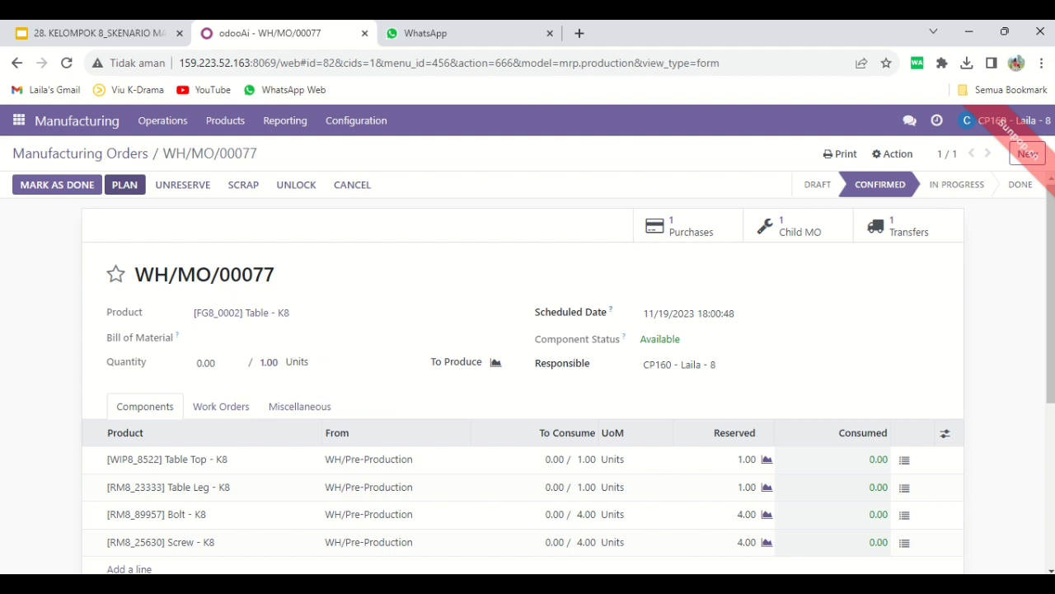
Plan manufacturing order WH/MO/00077, then start and complete its Cutting 8 work order
click(124, 185)
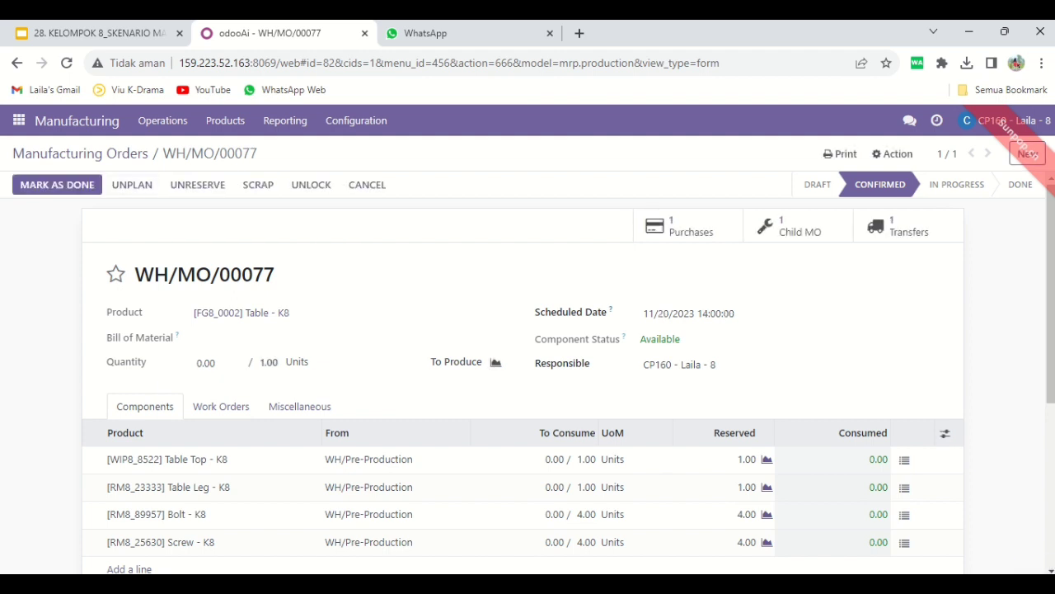
click(221, 407)
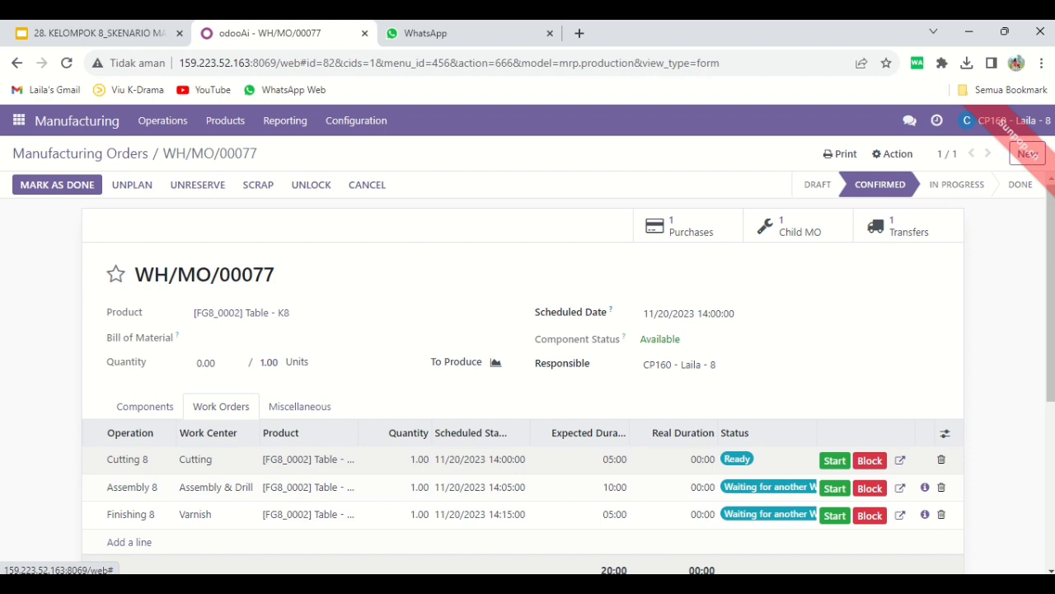
click(834, 460)
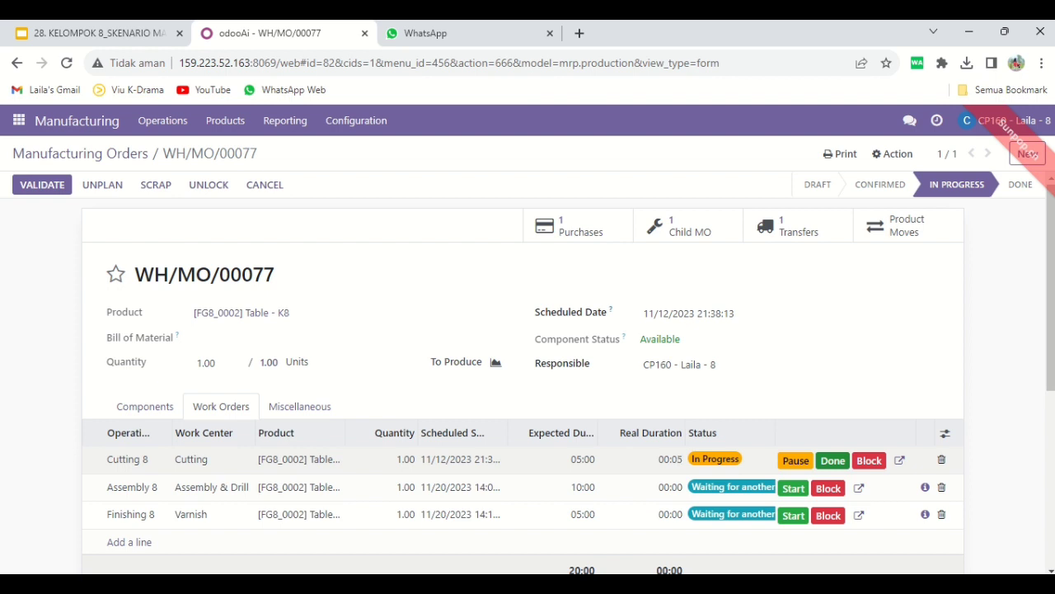
click(833, 460)
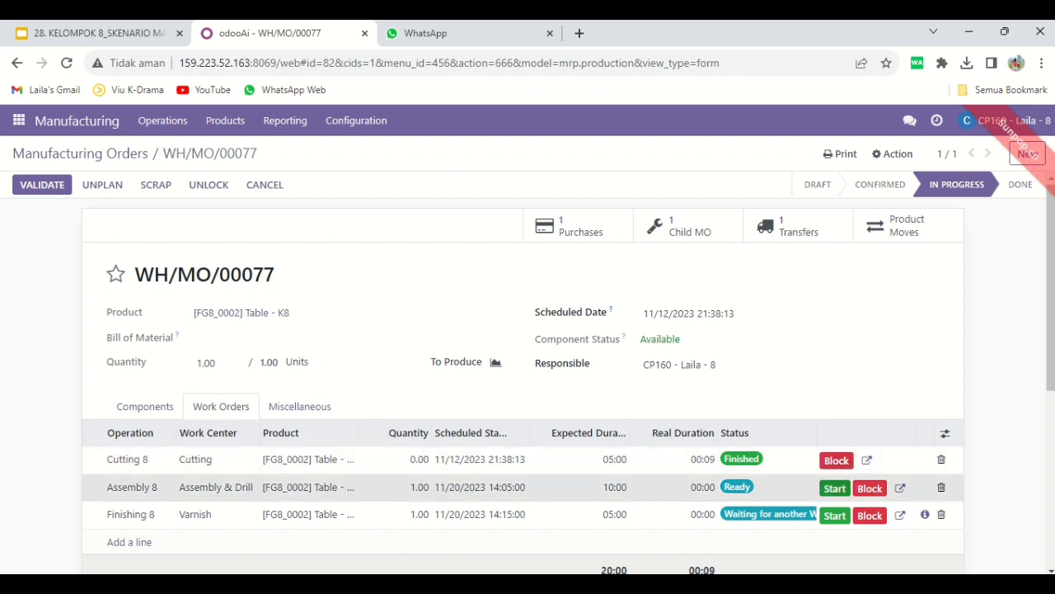
Start and complete the Assembly 8 work order, followed by the Finishing 8 work order
click(834, 487)
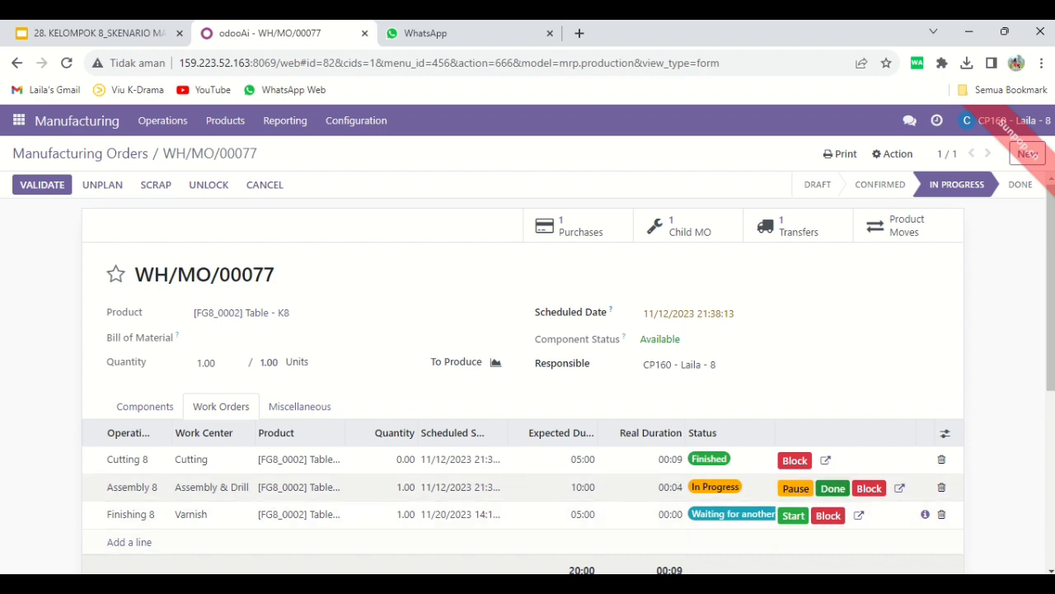
click(832, 488)
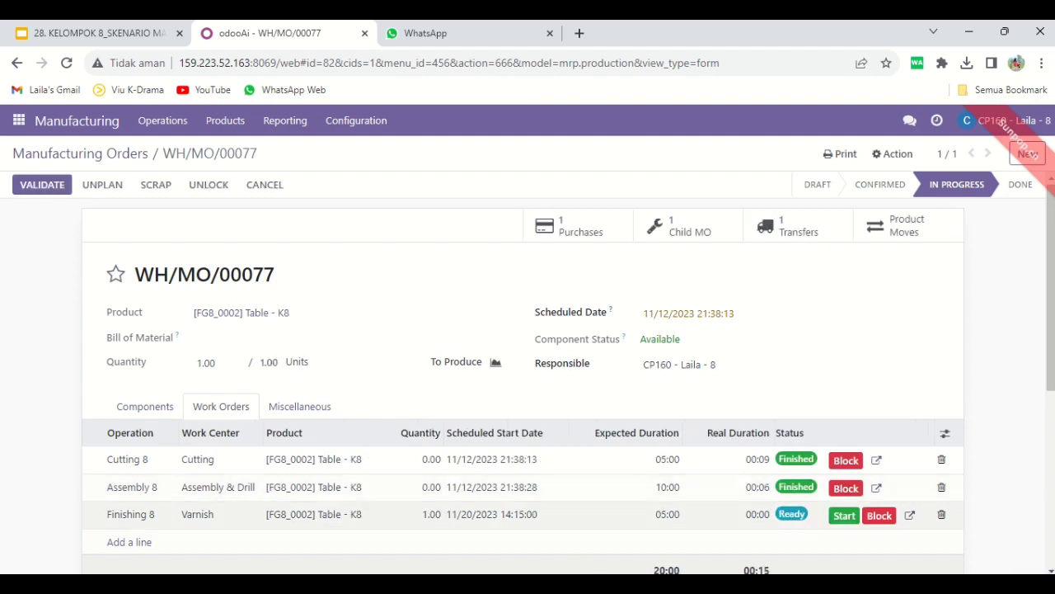
click(844, 515)
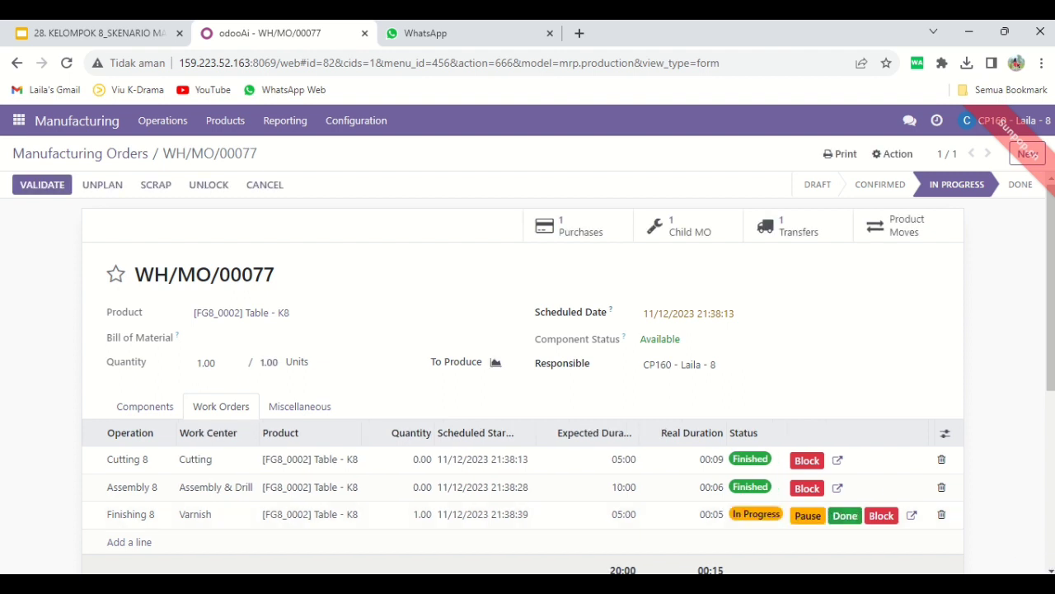
click(845, 515)
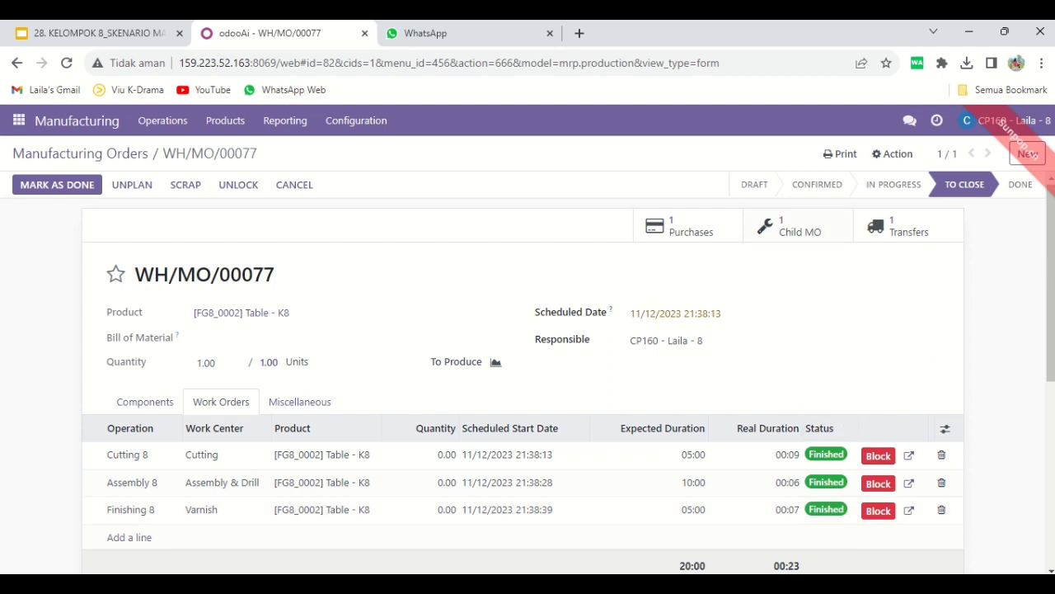
Print the Production Order report for WH/MO/00077 and open the Discuss chat with the colleague who validated WH/MO/00078
click(841, 153)
click(870, 180)
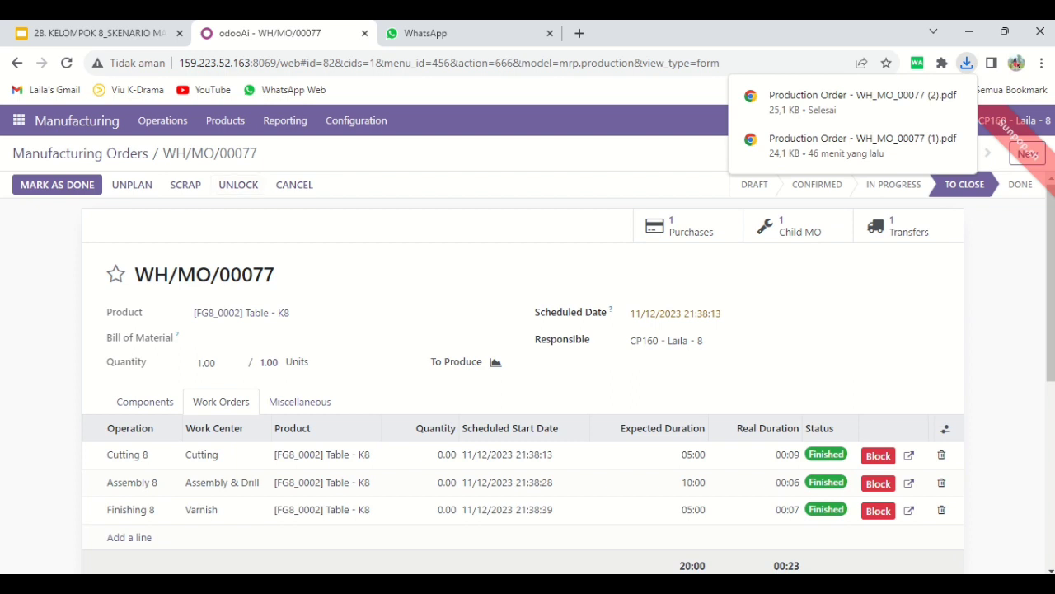
click(18, 120)
click(34, 151)
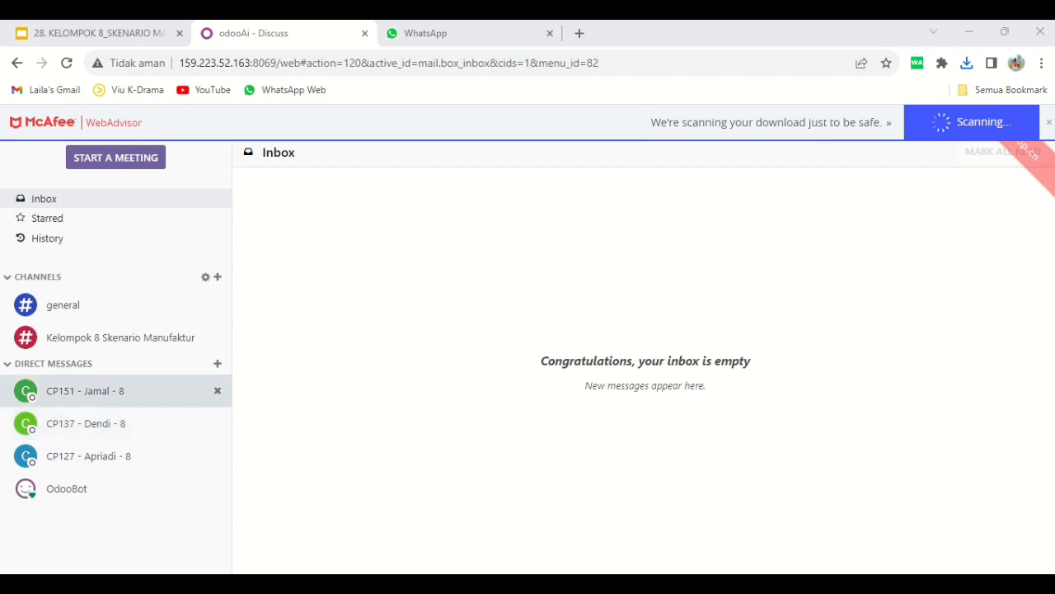
click(85, 424)
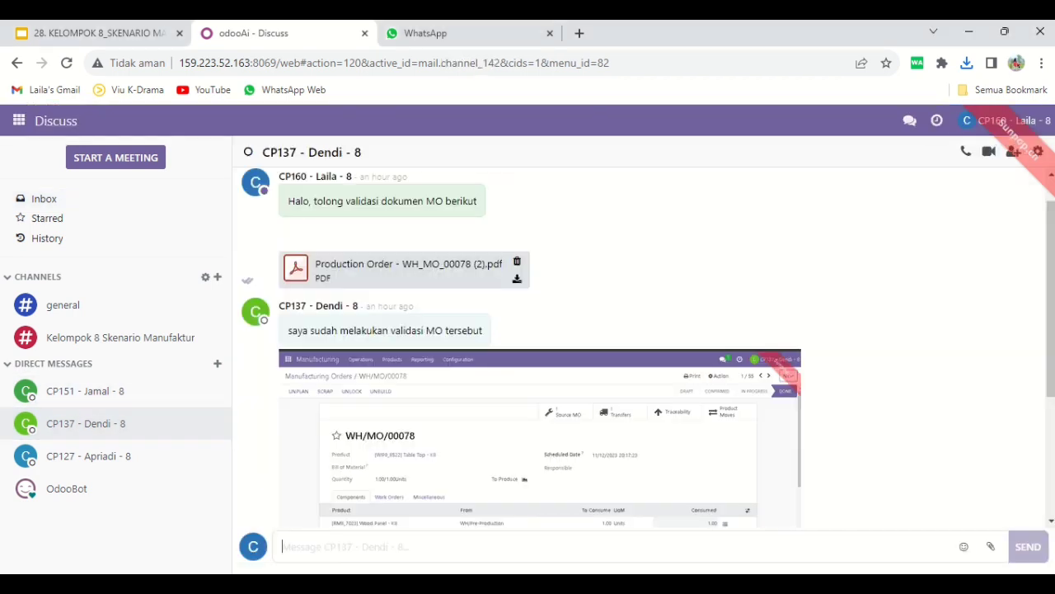
Send the colleague the message "Halo, tolong validasi dokumen berikut"
text(Halo, tolong)
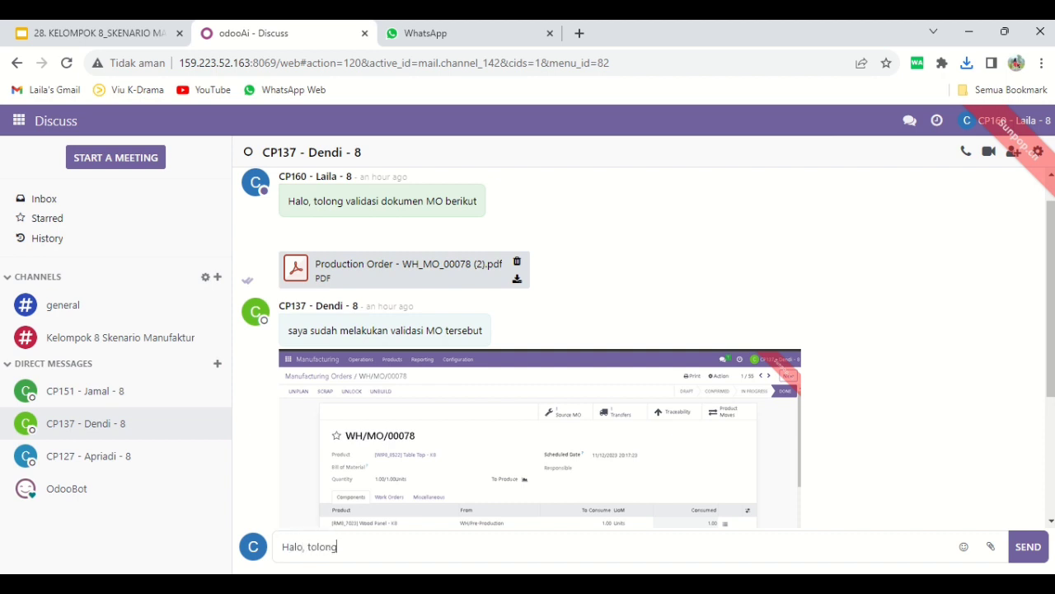
text( validasi dokumen berik)
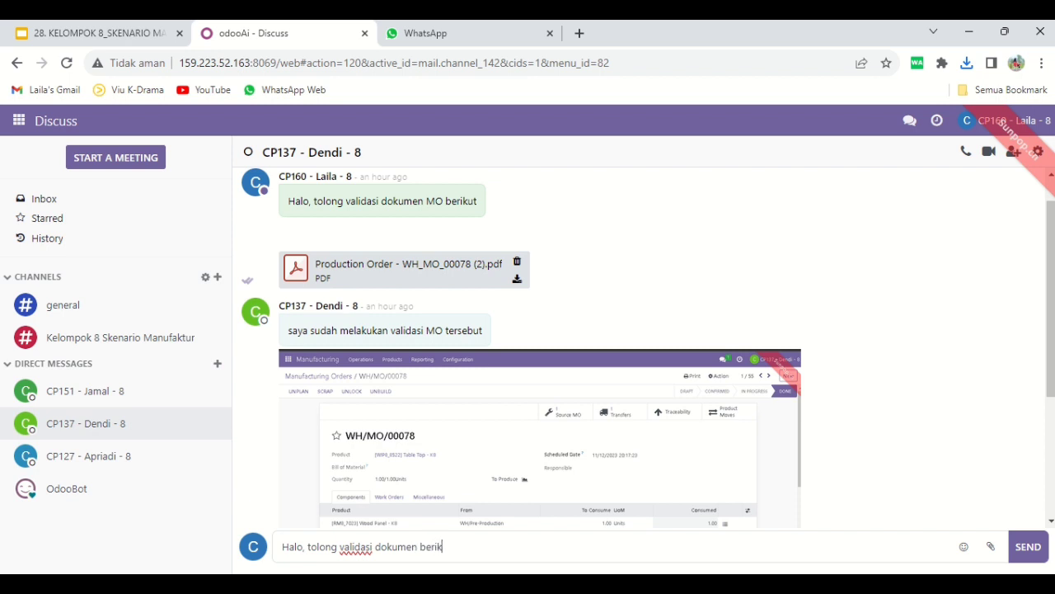
text(ut)
key(Return)
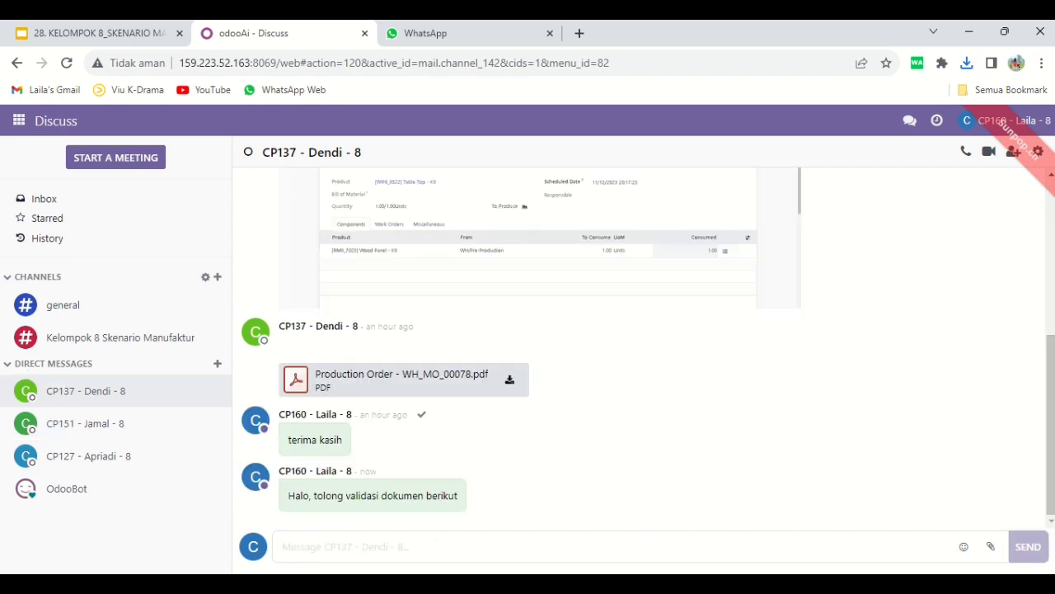
Attach the file "Production Order - WH_MO_00077 (2)" from the Downloads folder to the colleague's chat
click(991, 546)
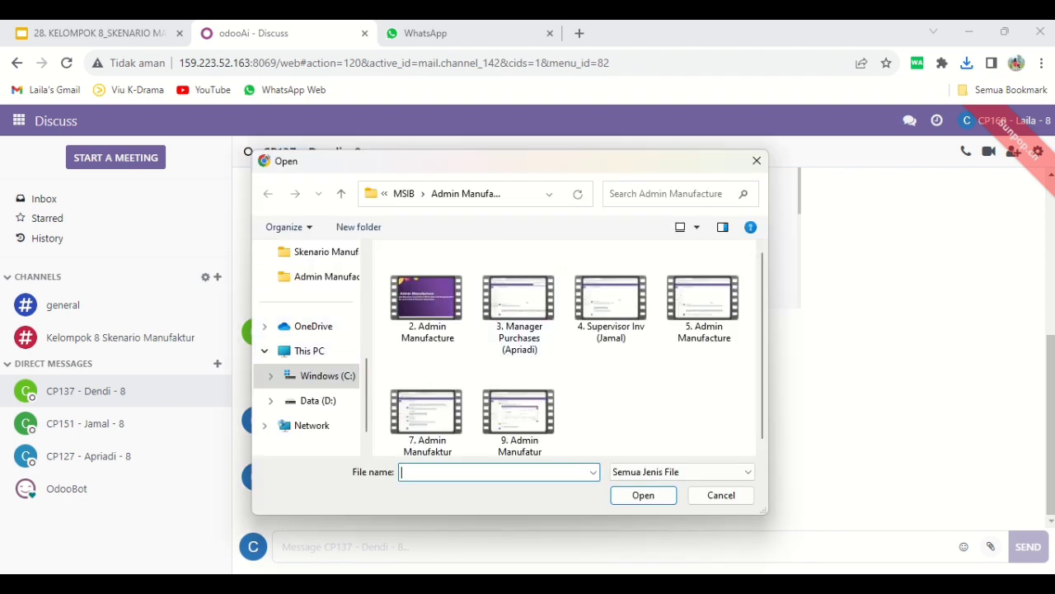
scroll(314, 276, up, 2)
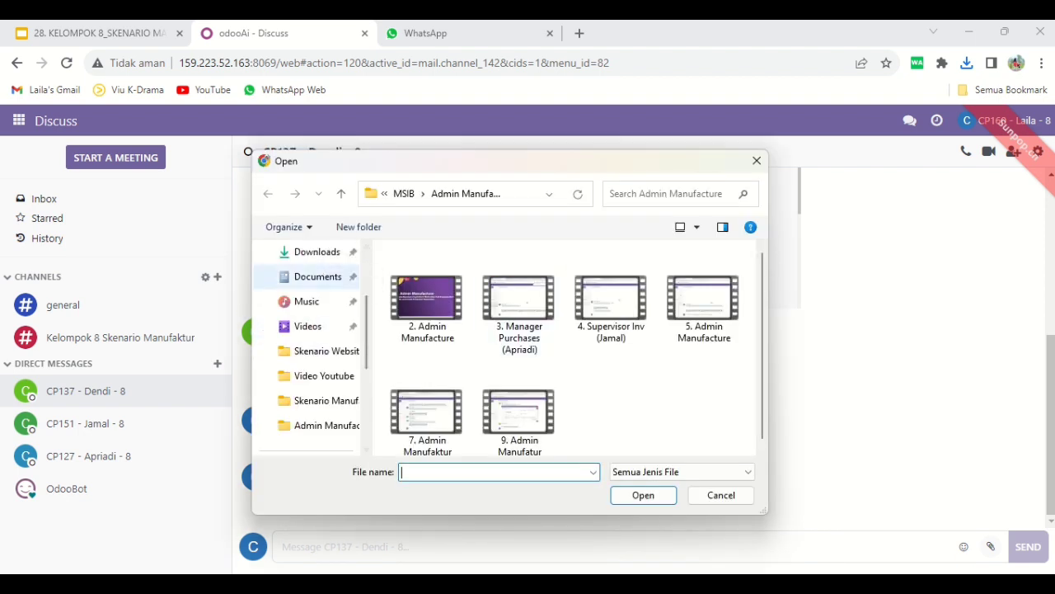
click(316, 252)
click(483, 296)
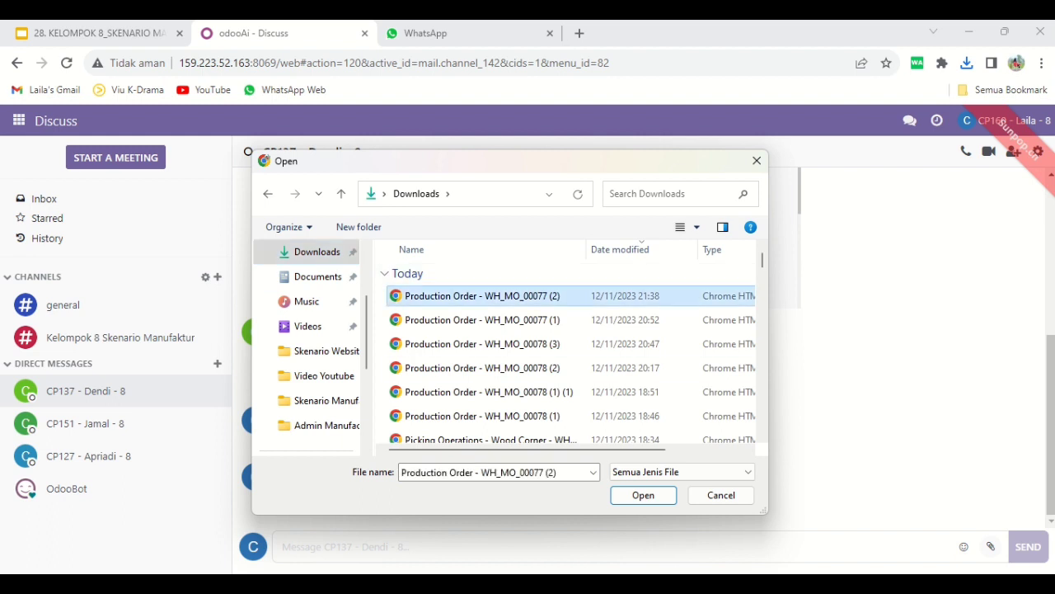
click(643, 495)
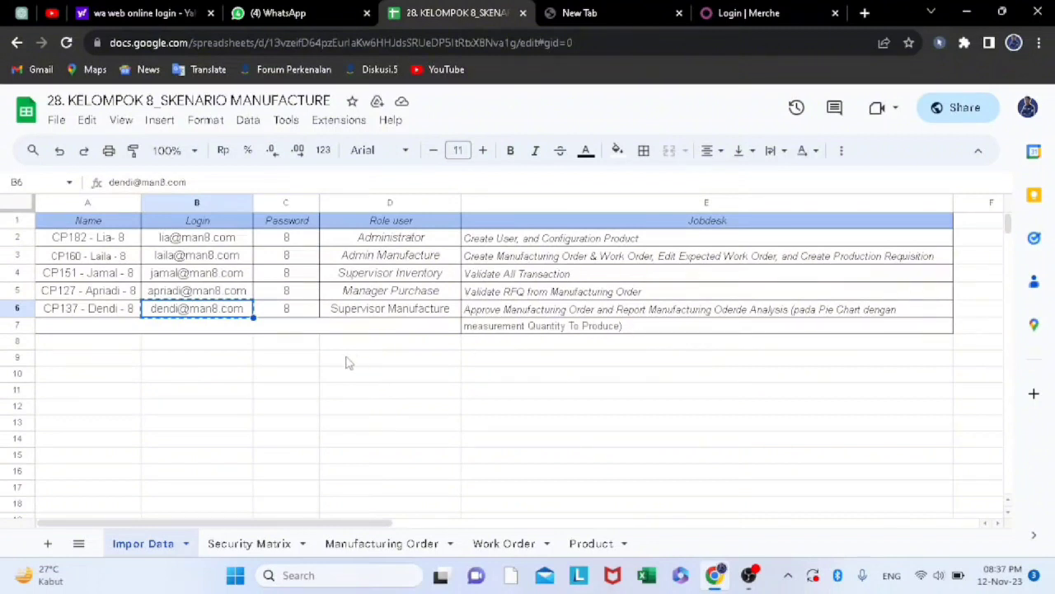
Copy the Supervisor Manufacture login from the scenario spreadsheet and log in to Odoo with it and the account password
right_click(233, 316)
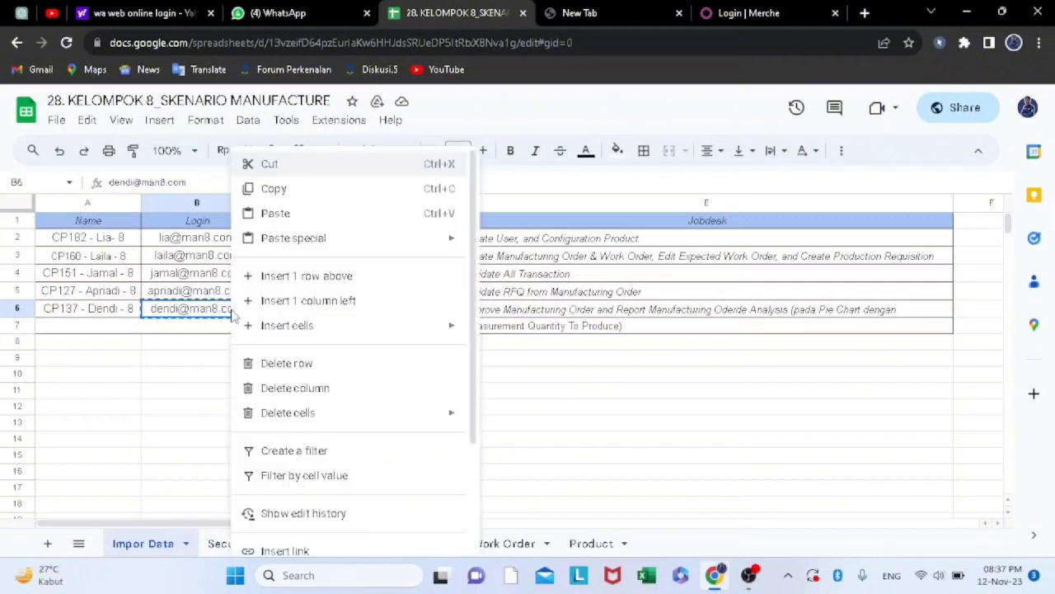
click(281, 197)
mouse_move(206, 271)
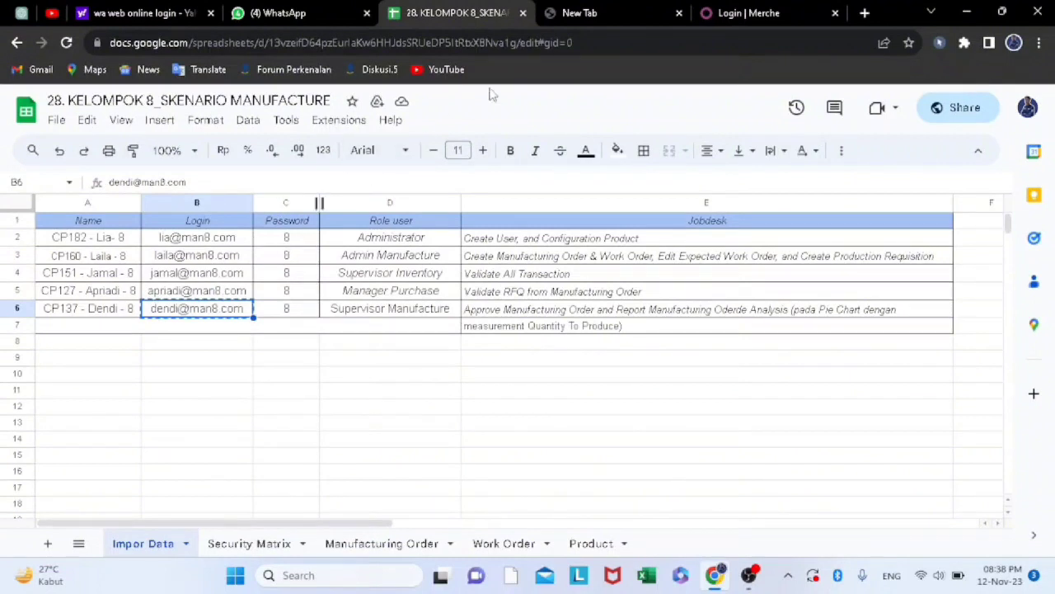
click(719, 13)
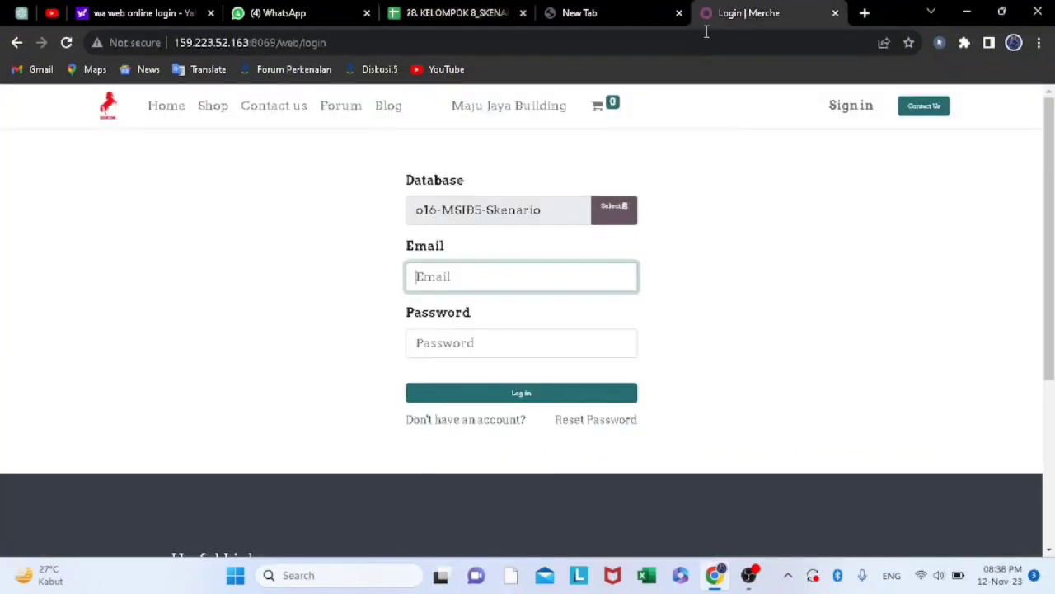
right_click(444, 280)
click(468, 391)
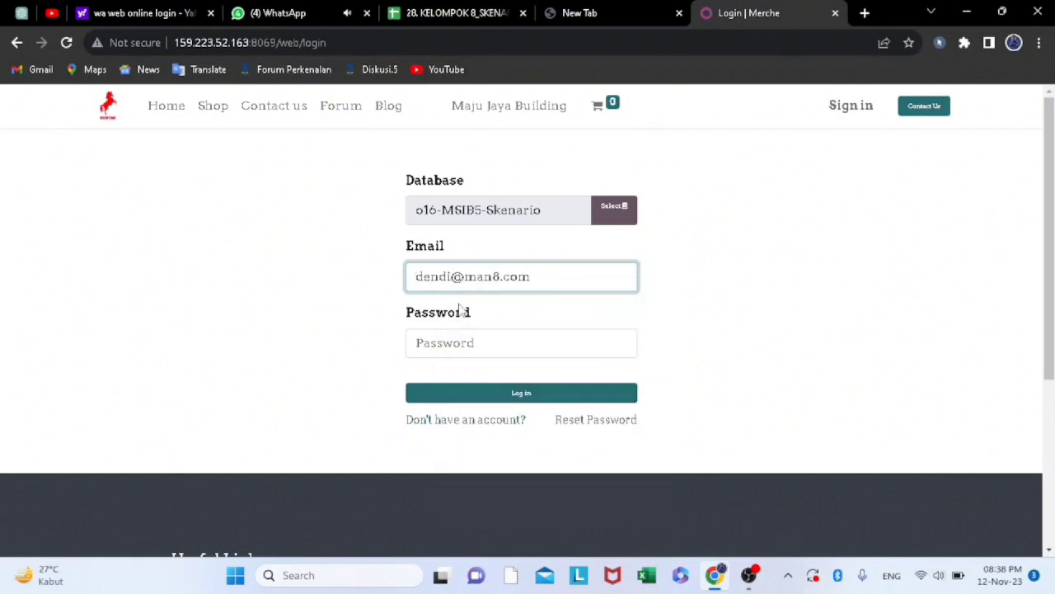
click(443, 346)
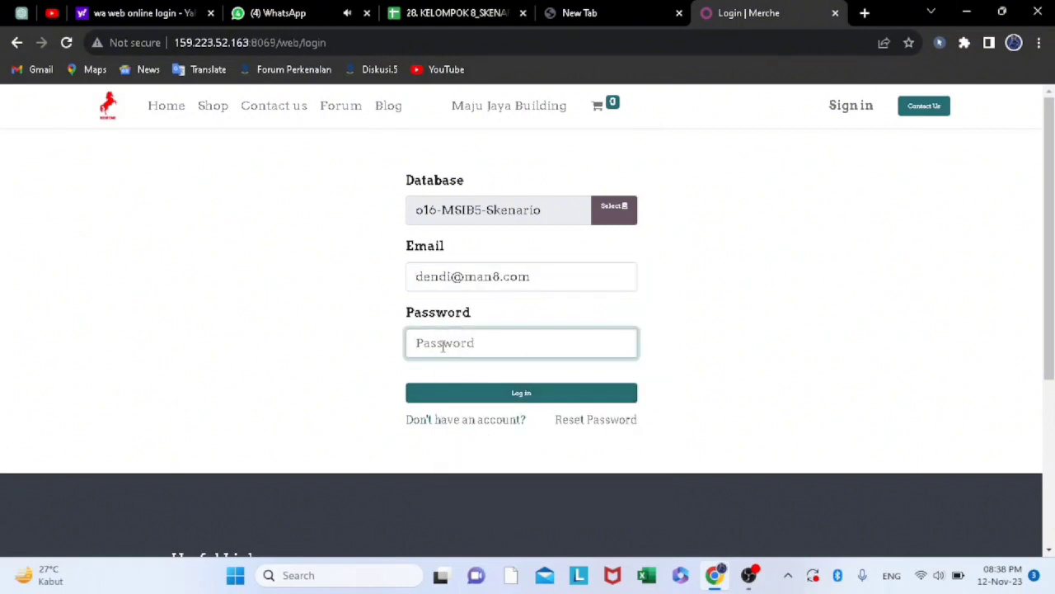
text(•)
click(523, 394)
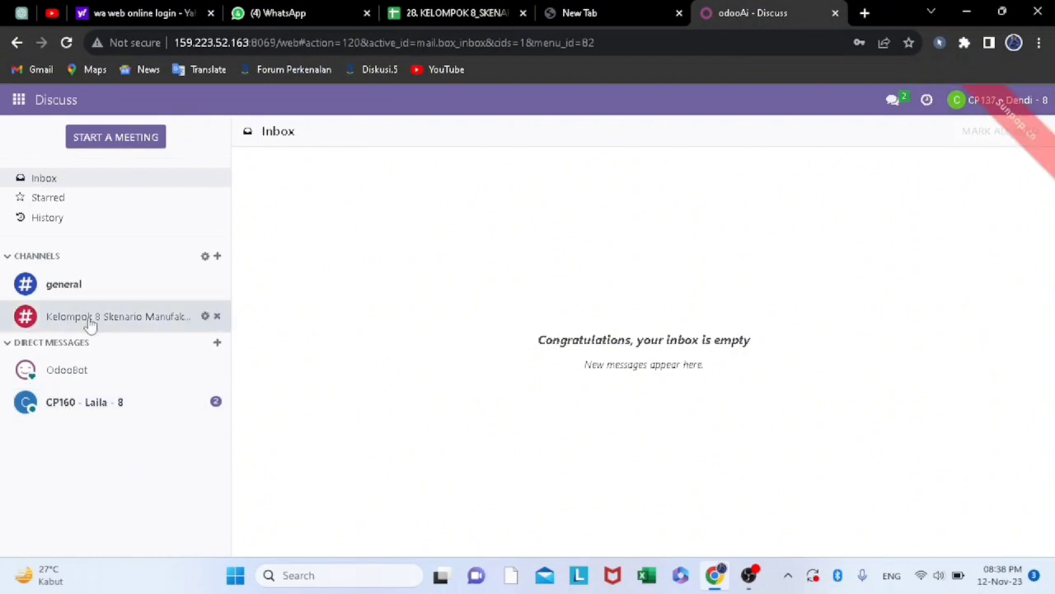
Open the PDF "Production Order - WH_MO_00078 (2)" from the Admin Manufacture colleague's direct message and copy its order reference
click(98, 417)
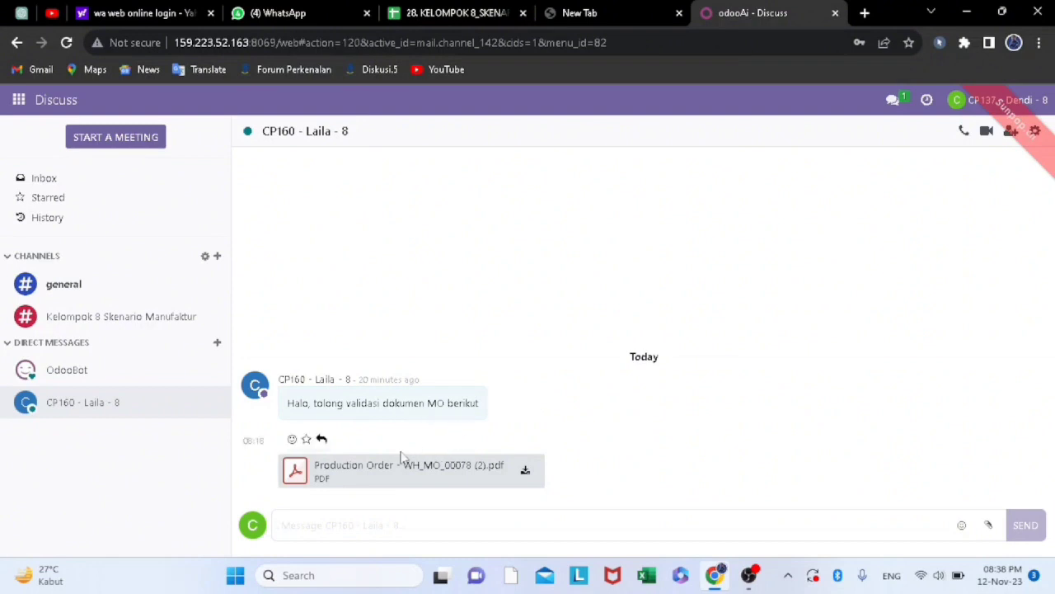
click(513, 476)
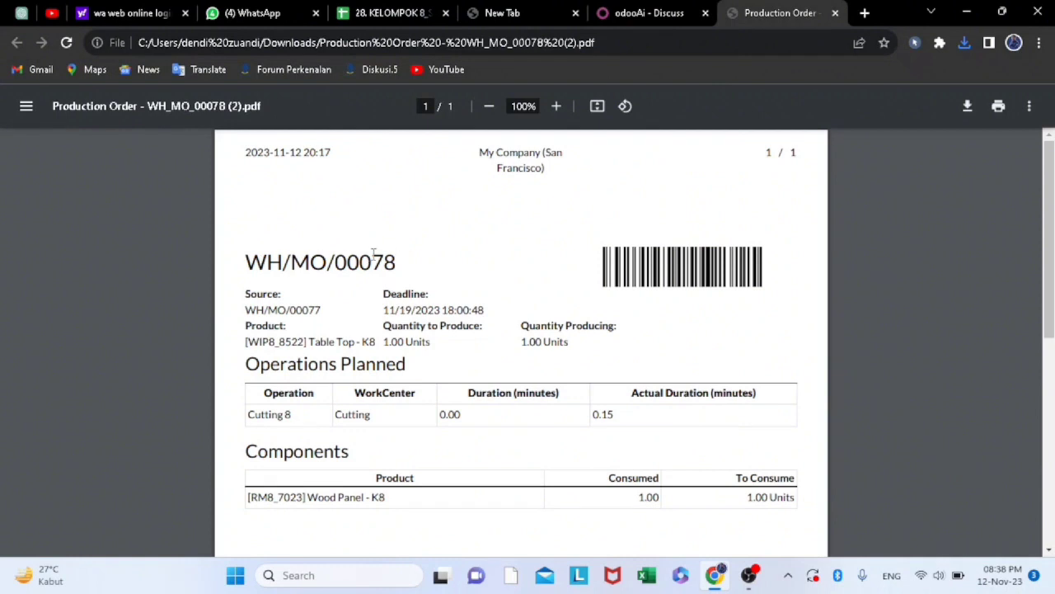
drag(403, 261, 244, 262)
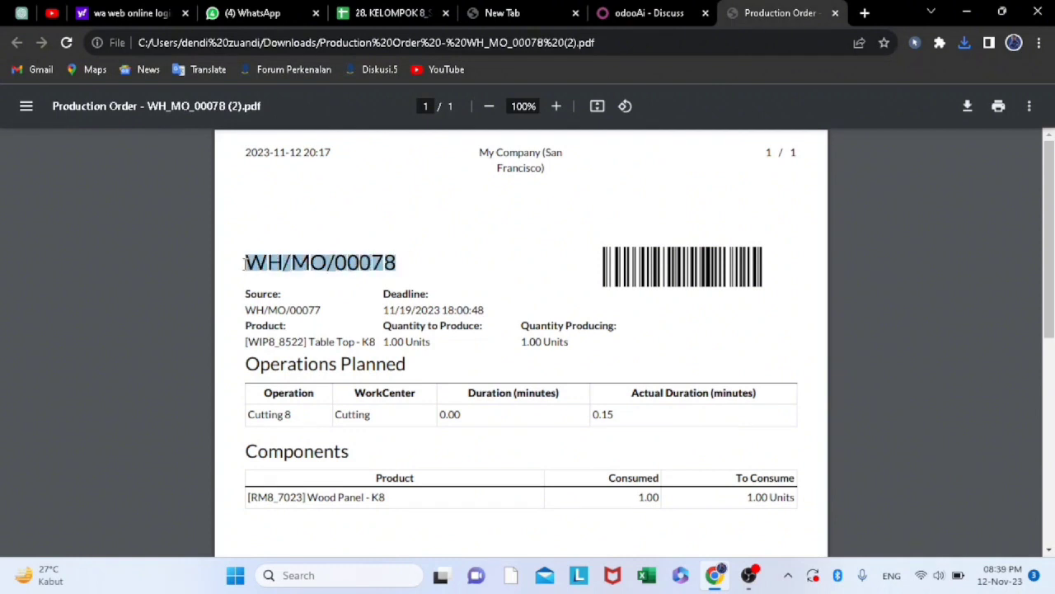
right_click(257, 262)
click(305, 281)
Open the Manufacturing Orders list in Odoo, sort it by Reference in descending order and remove the To Do filter
click(680, 11)
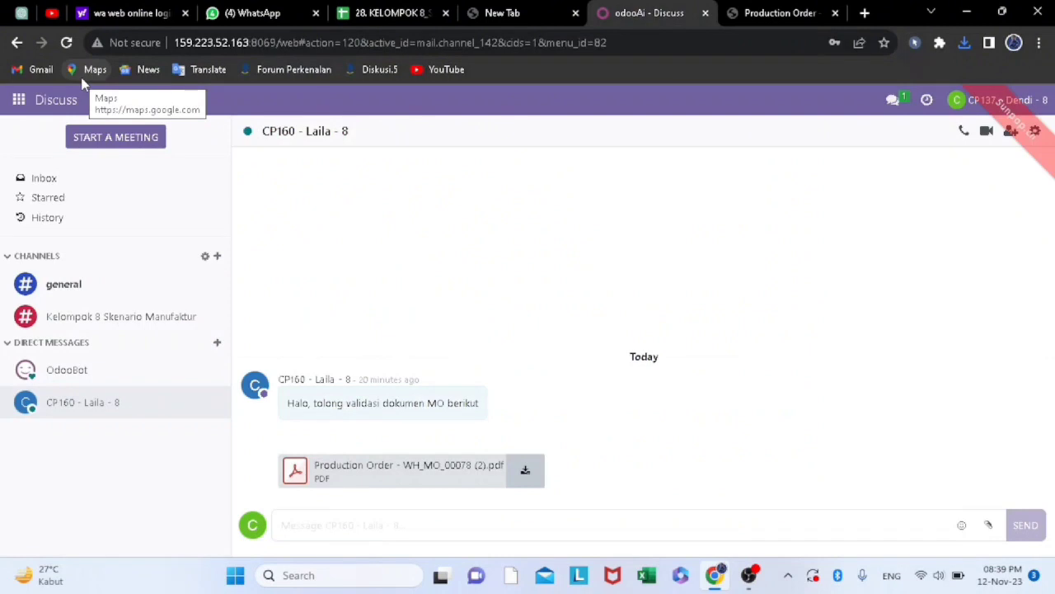
click(25, 100)
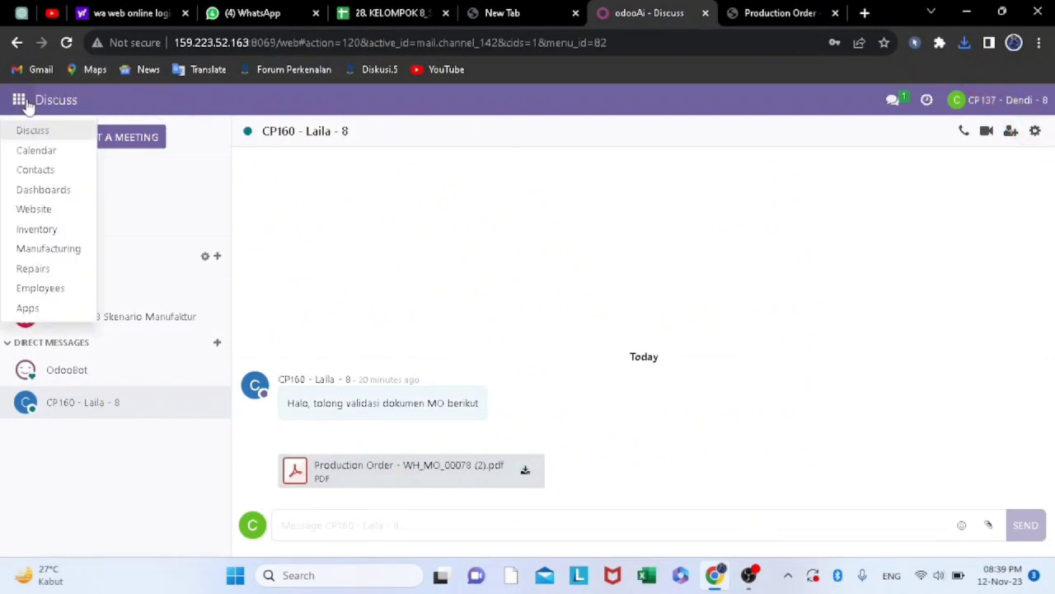
click(53, 251)
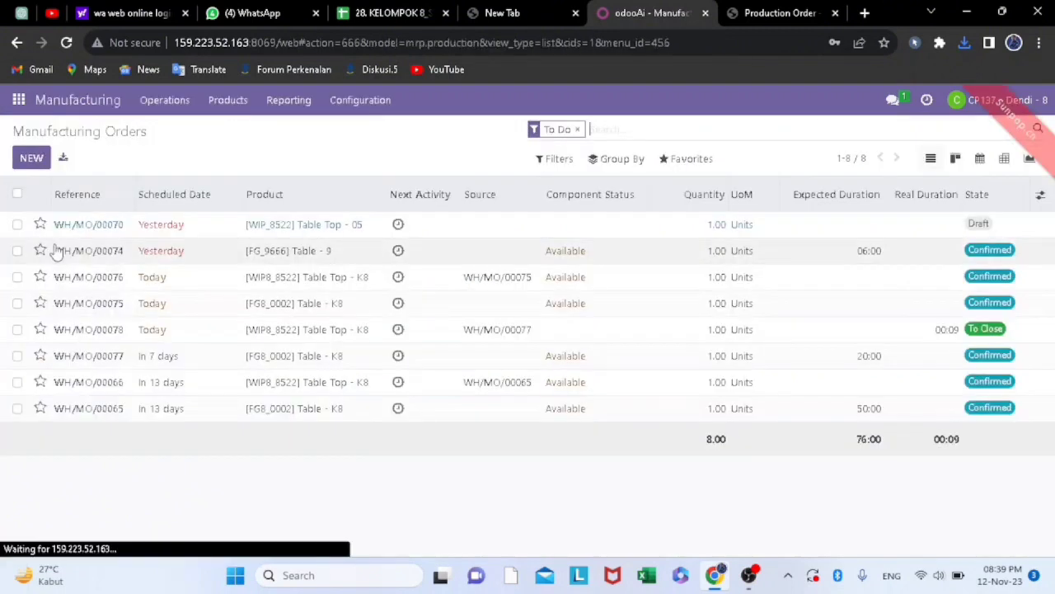
click(123, 199)
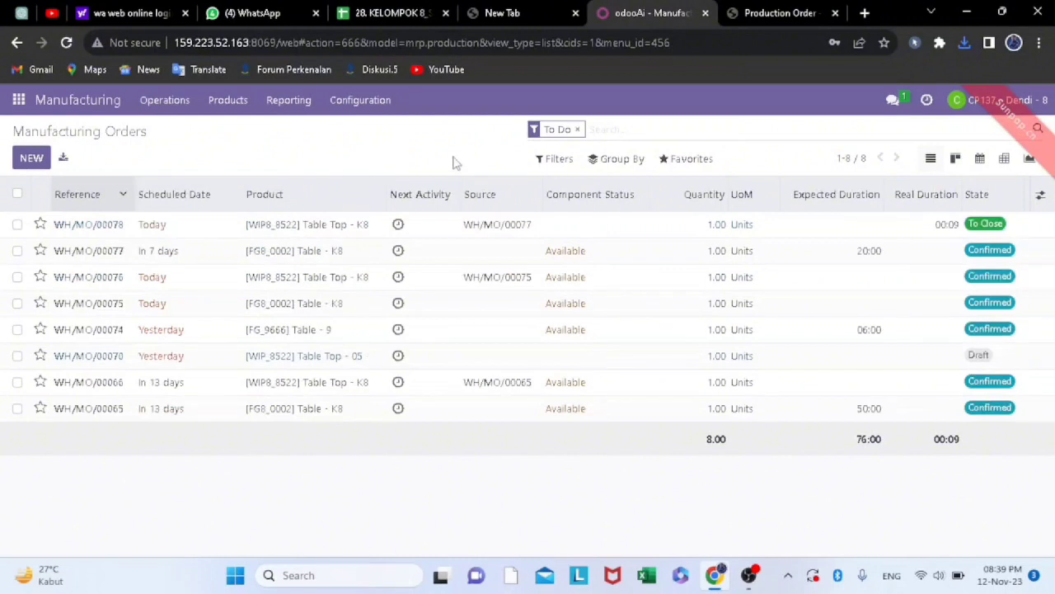
click(578, 130)
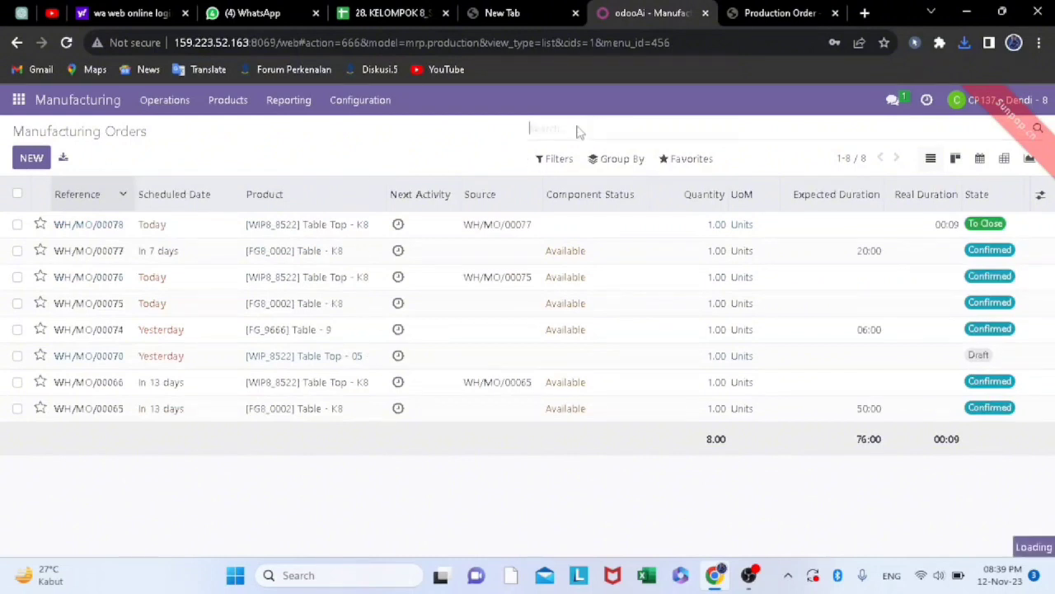
Try to find WH/MO/00078 with a Work Center search and clear that search
right_click(579, 130)
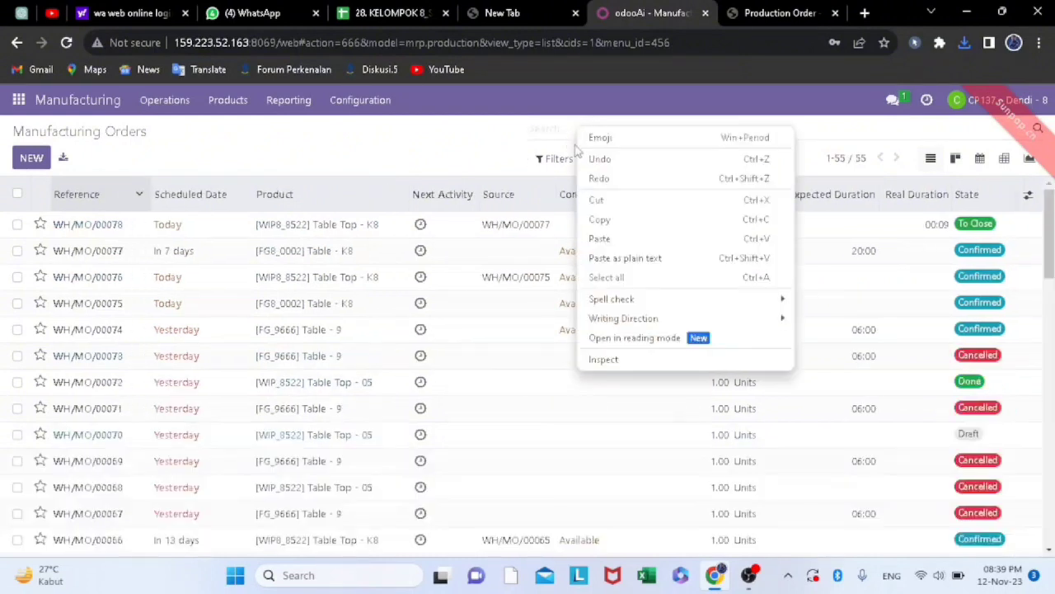
click(607, 239)
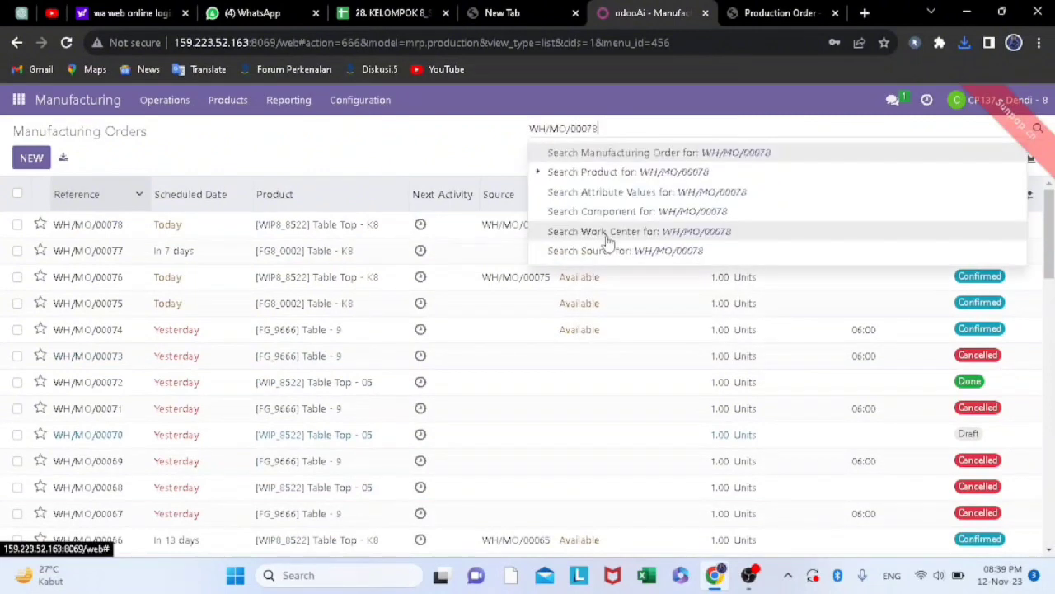
click(618, 230)
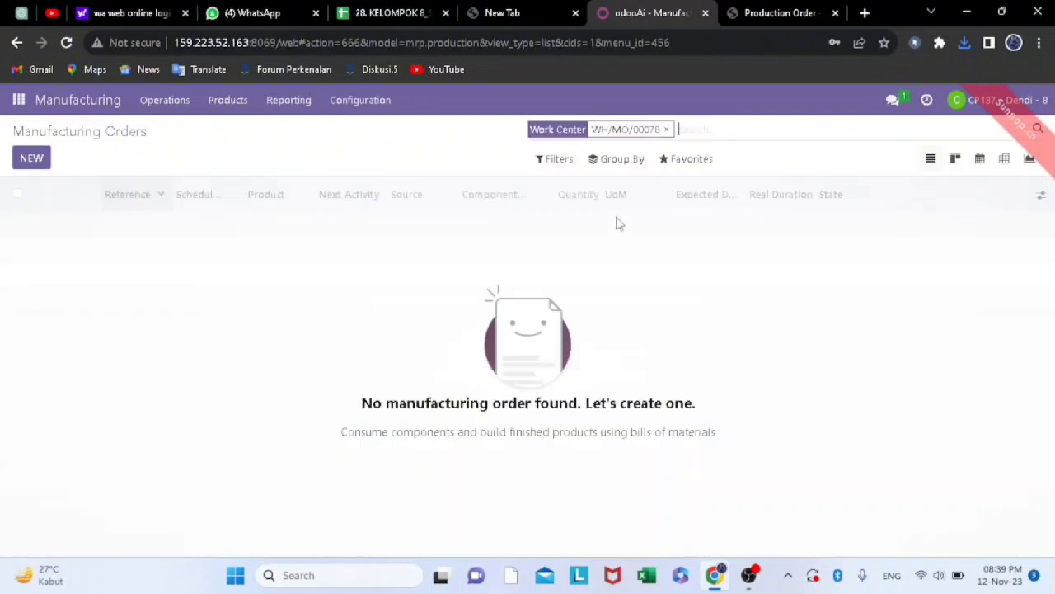
click(667, 130)
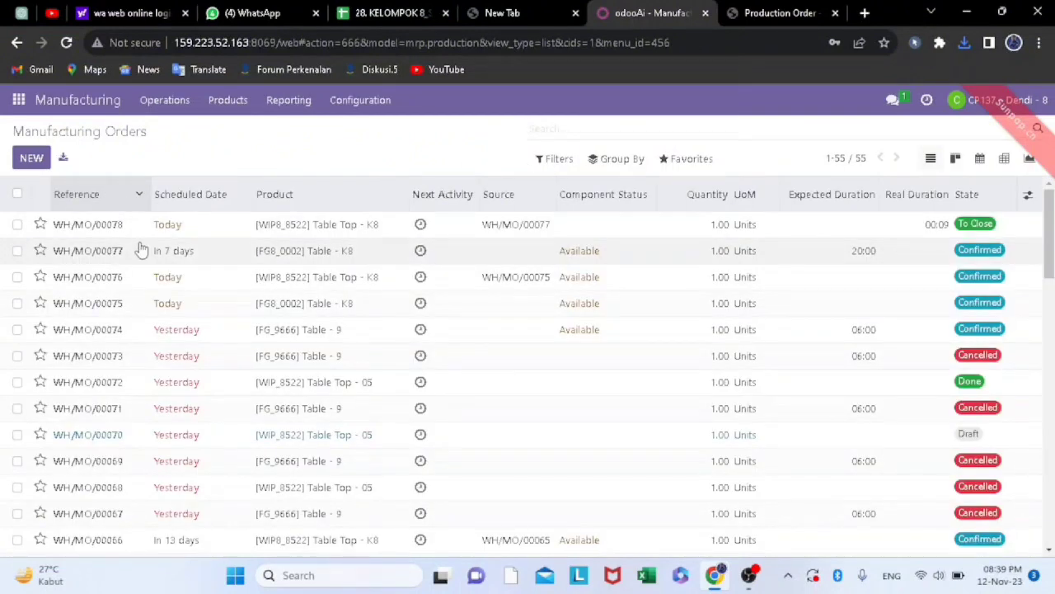
Open manufacturing order WH/MO/00078 and compare its product, quantity and components with the received Production Order PDF
click(759, 13)
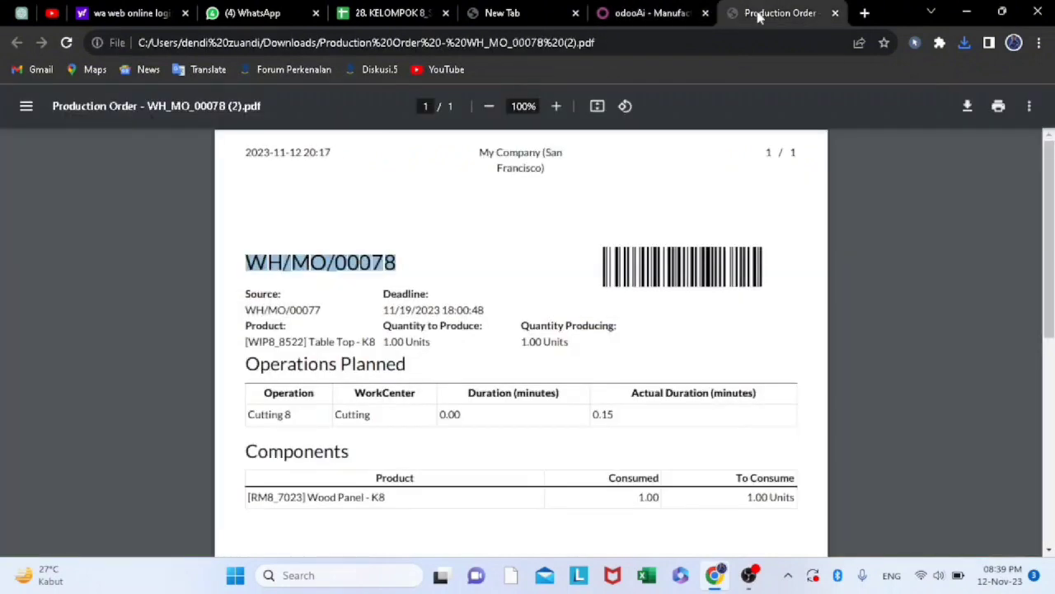
click(639, 13)
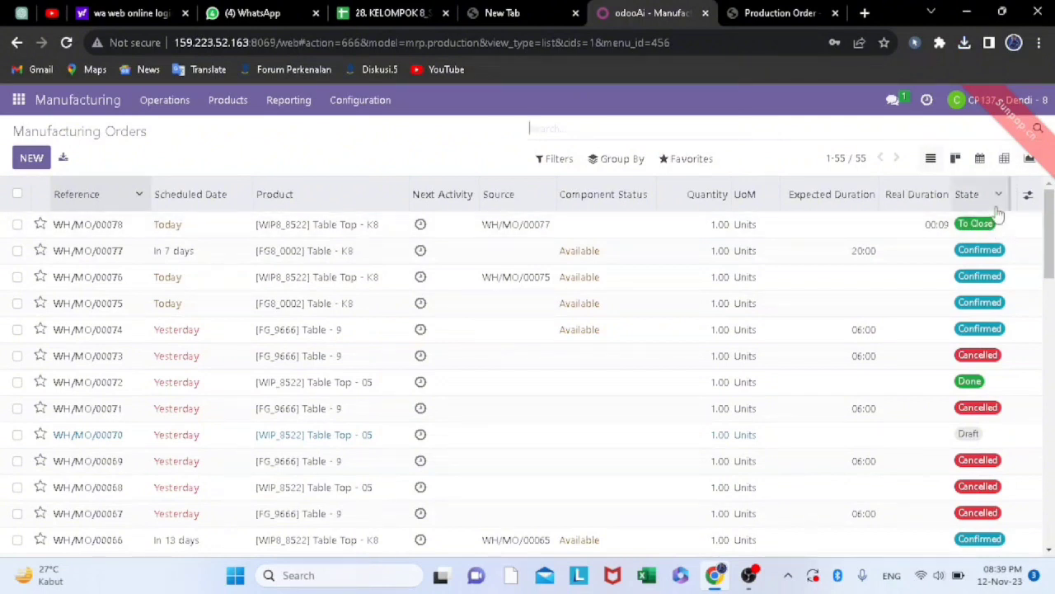
double_click(108, 226)
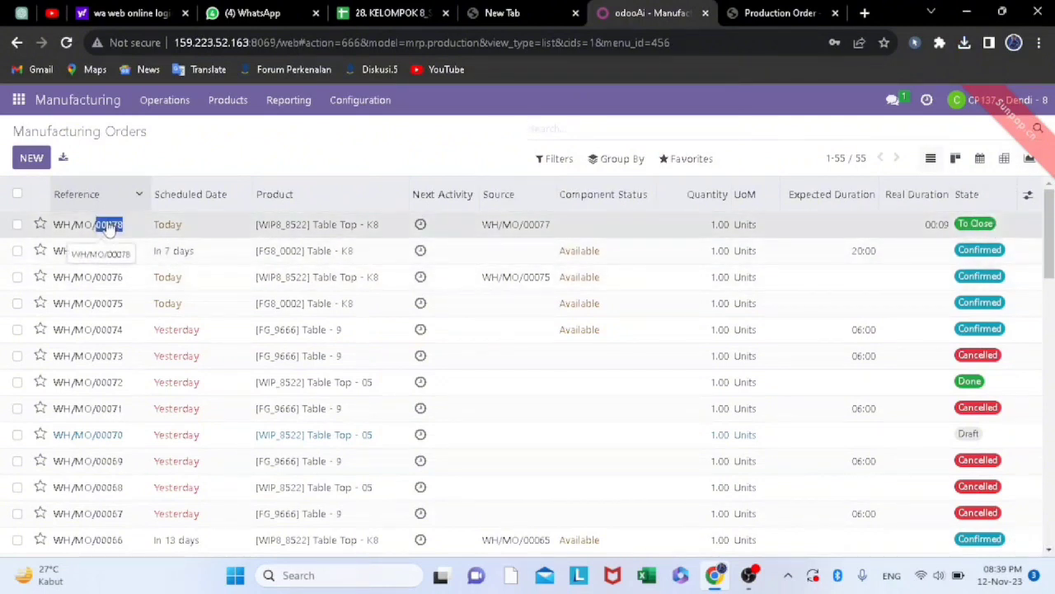
click(131, 229)
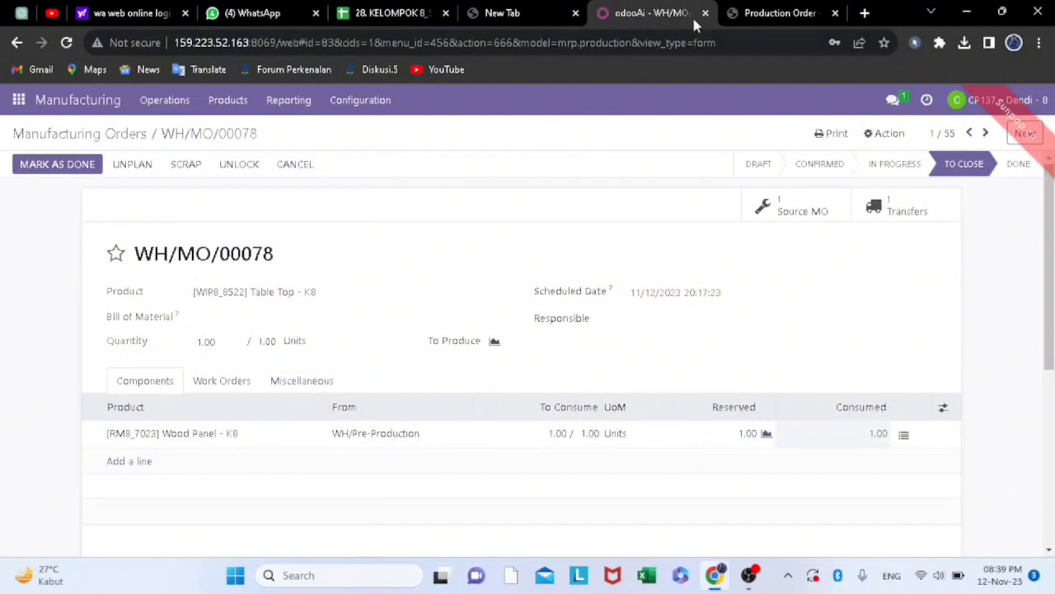
click(775, 13)
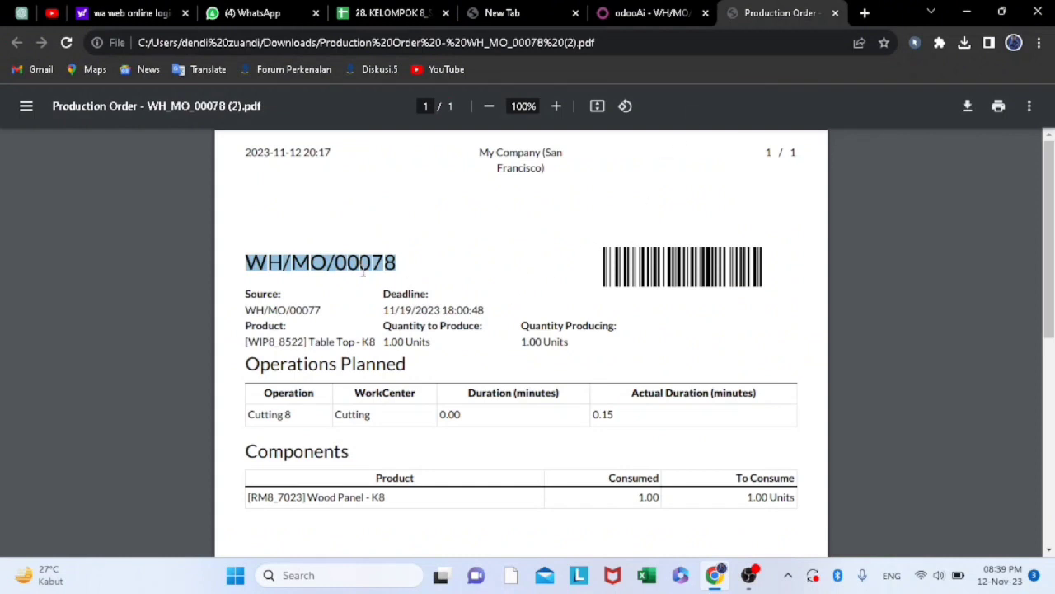
click(651, 12)
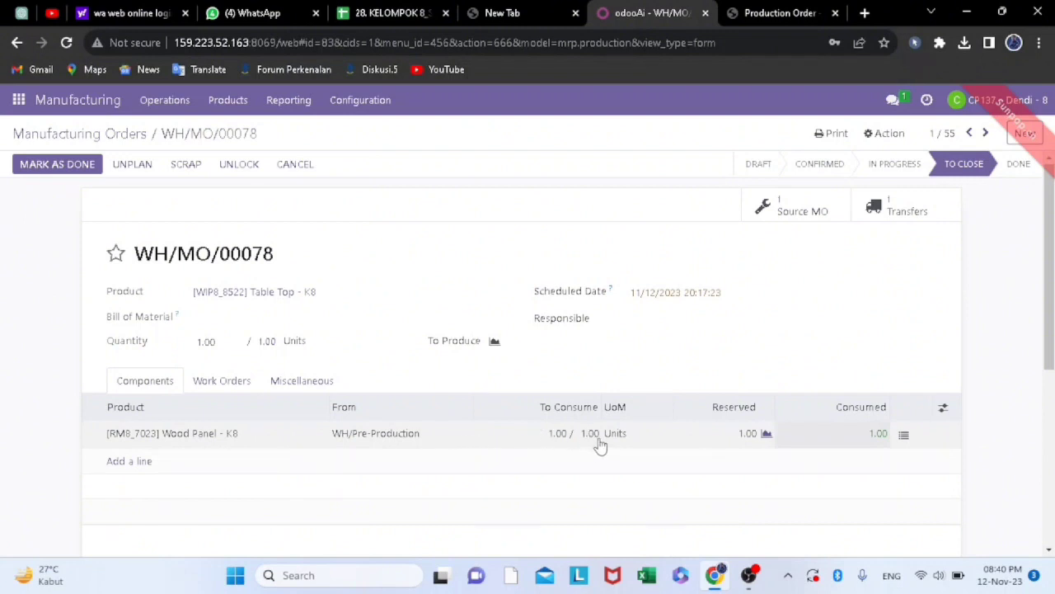
click(775, 13)
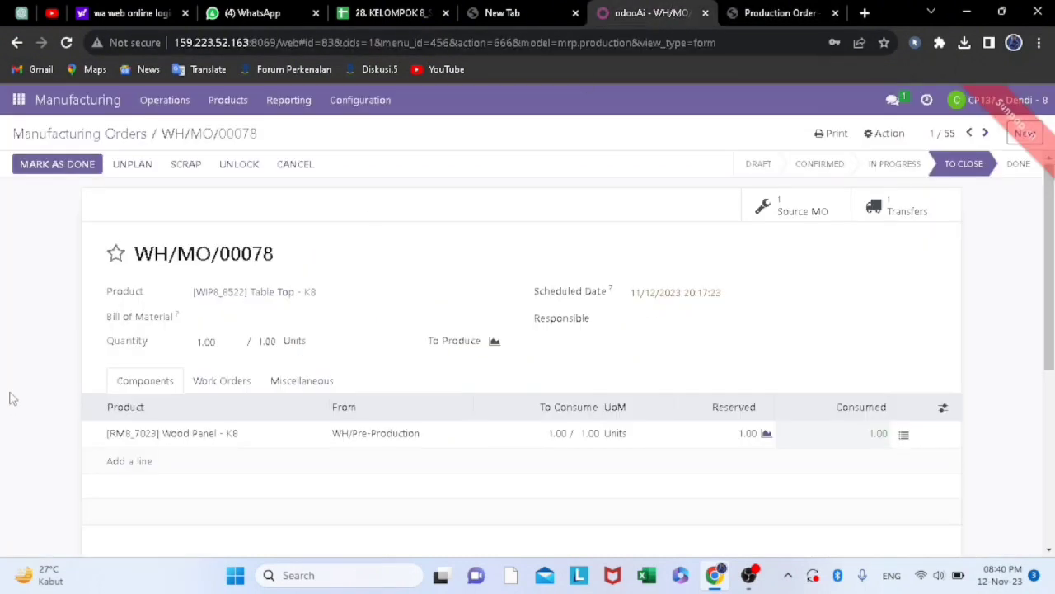
Mark manufacturing order WH/MO/00078 as done and print its Production Order report
click(64, 166)
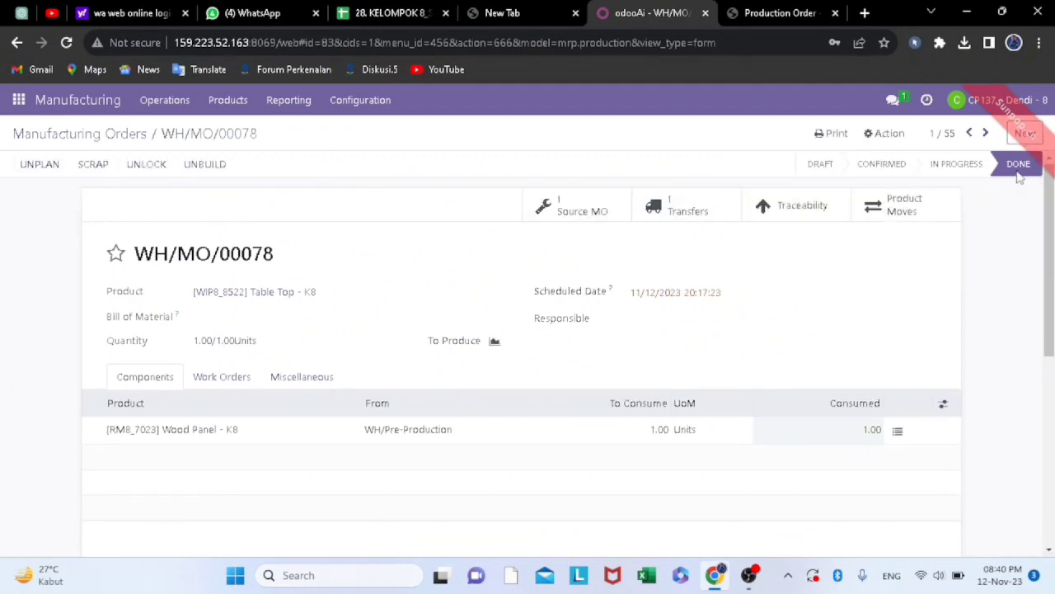
click(834, 134)
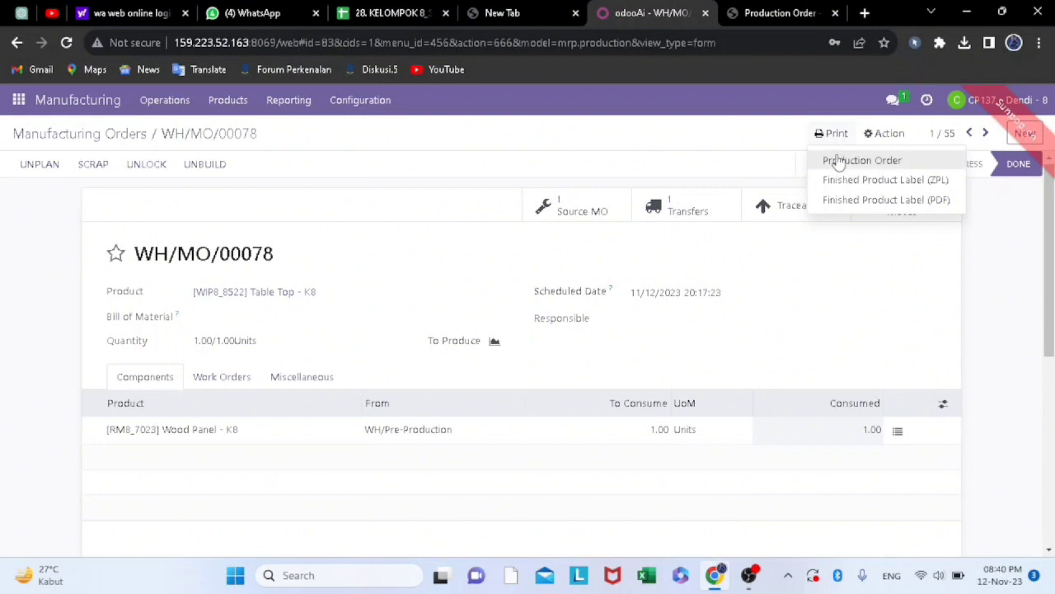
click(838, 137)
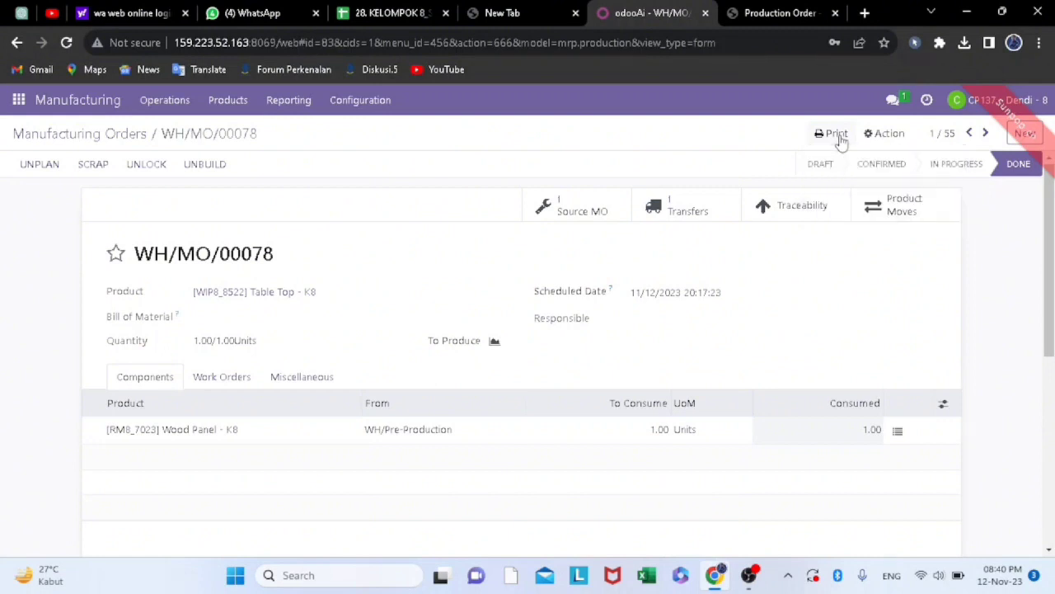
click(838, 135)
click(853, 159)
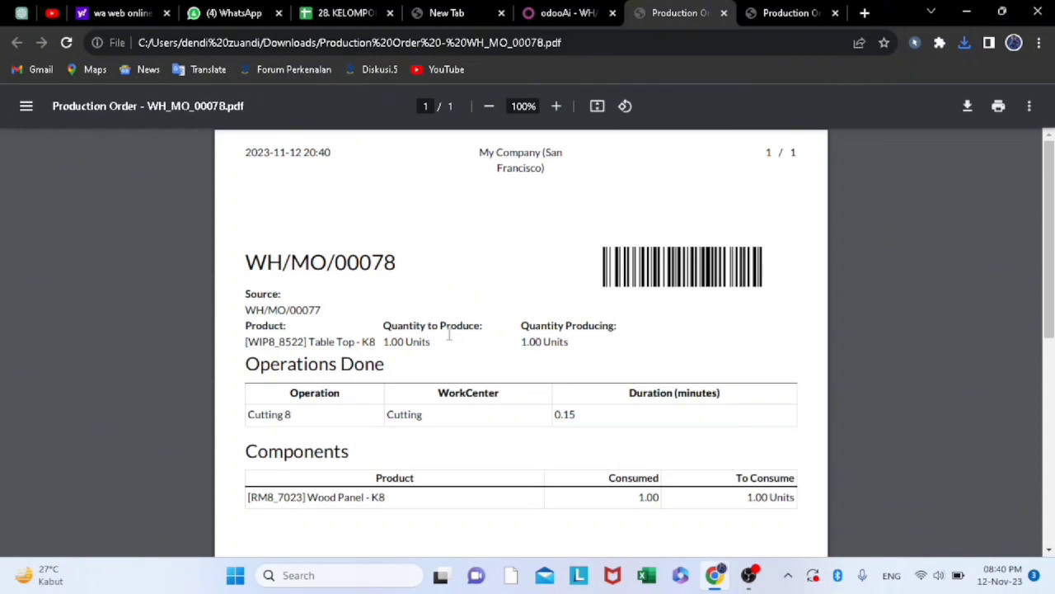
Capture a screenshot of the completed manufacturing order WH/MO/00078 in Odoo, from the menu bar down to its components
click(567, 12)
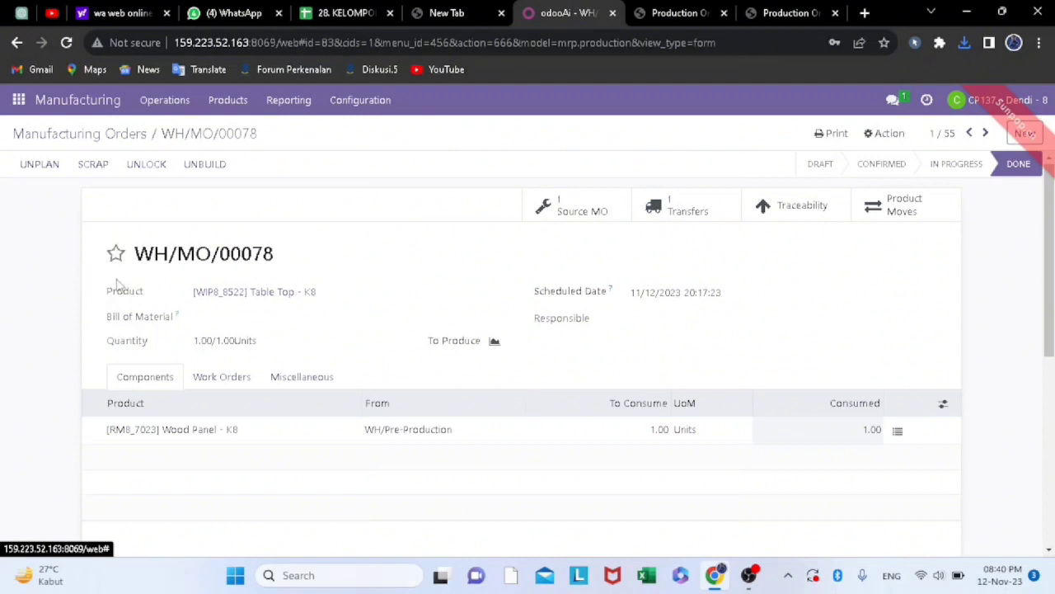
key(super+shift+s)
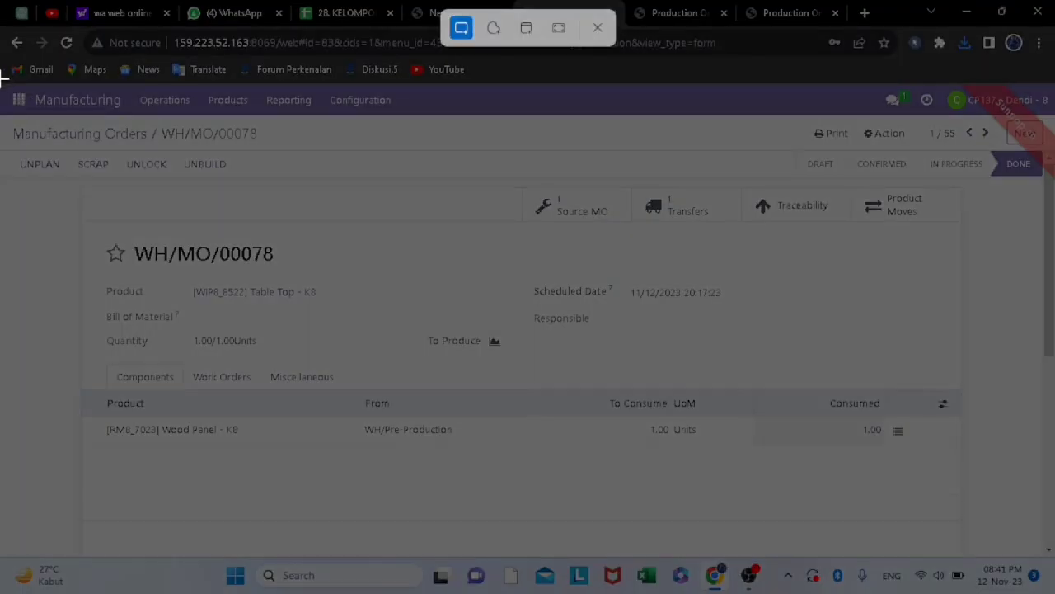
drag(4, 78, 920, 264)
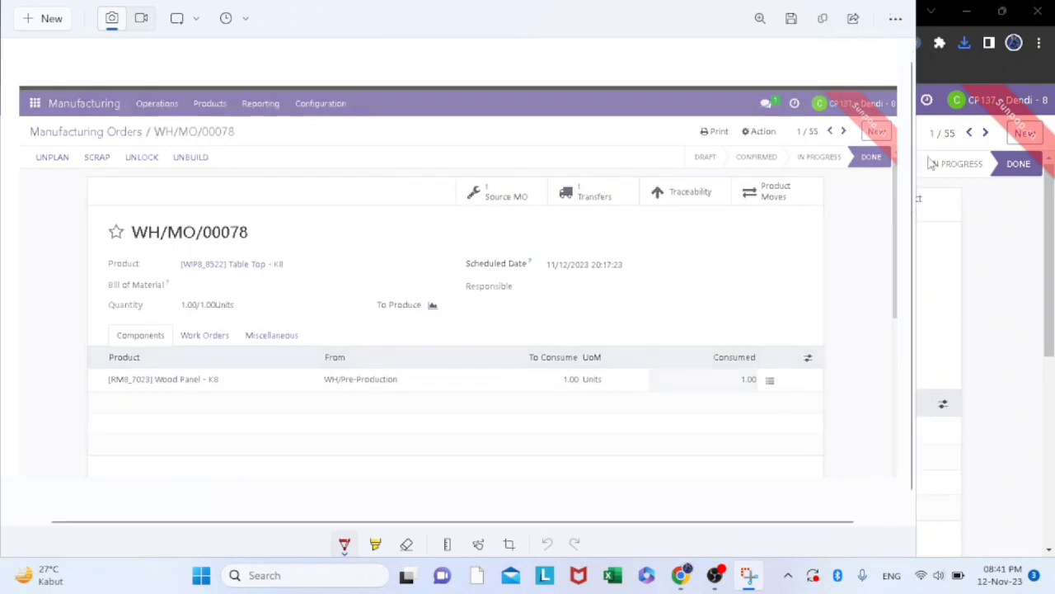
click(982, 221)
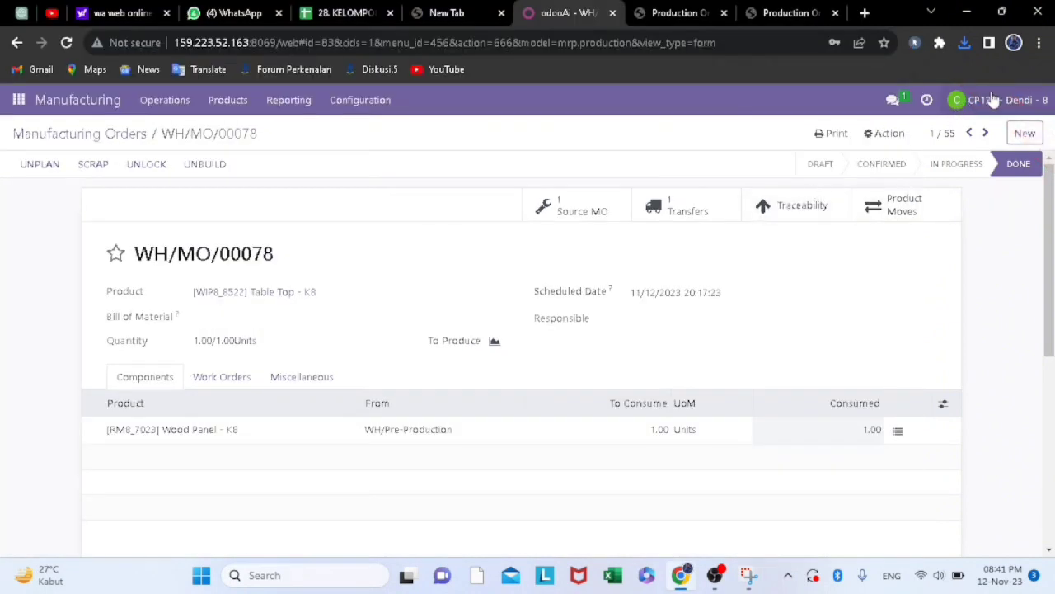
Open the direct chat with the colleague who requested the MO validation and paste the order screenshot into a new message
click(892, 101)
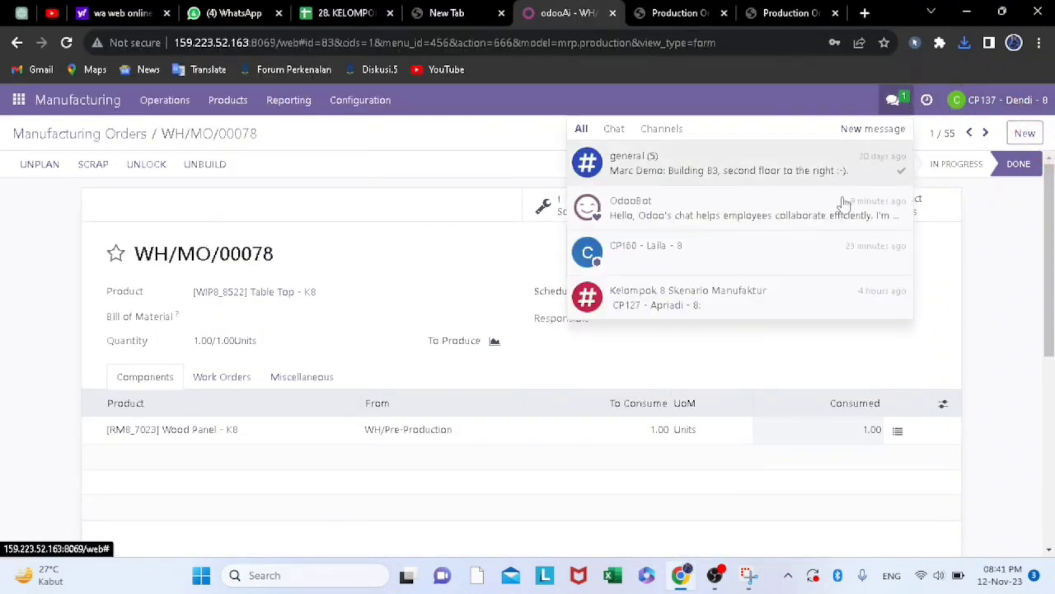
click(753, 252)
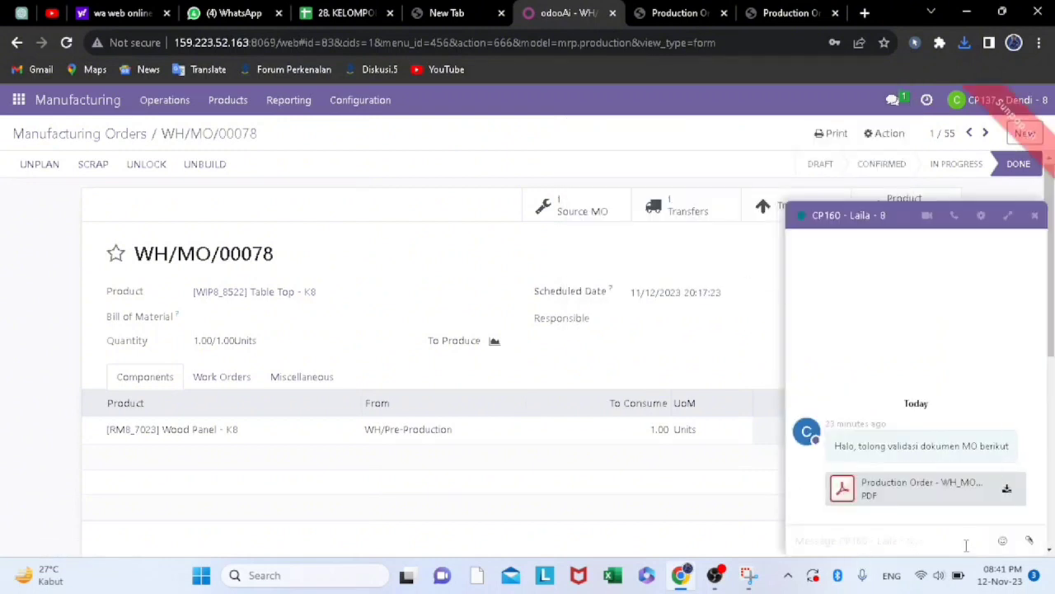
right_click(809, 545)
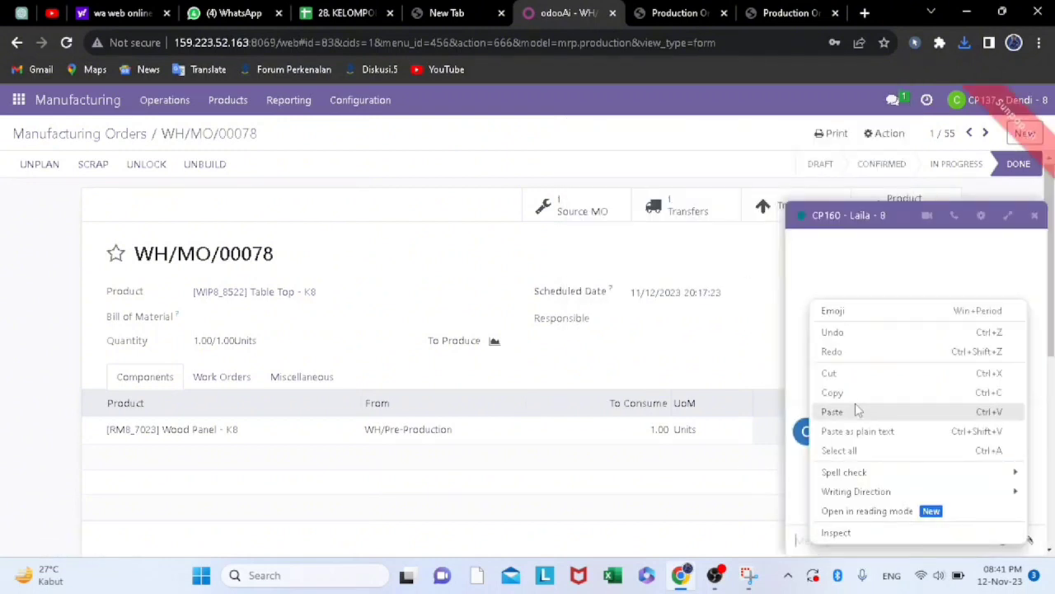
click(853, 408)
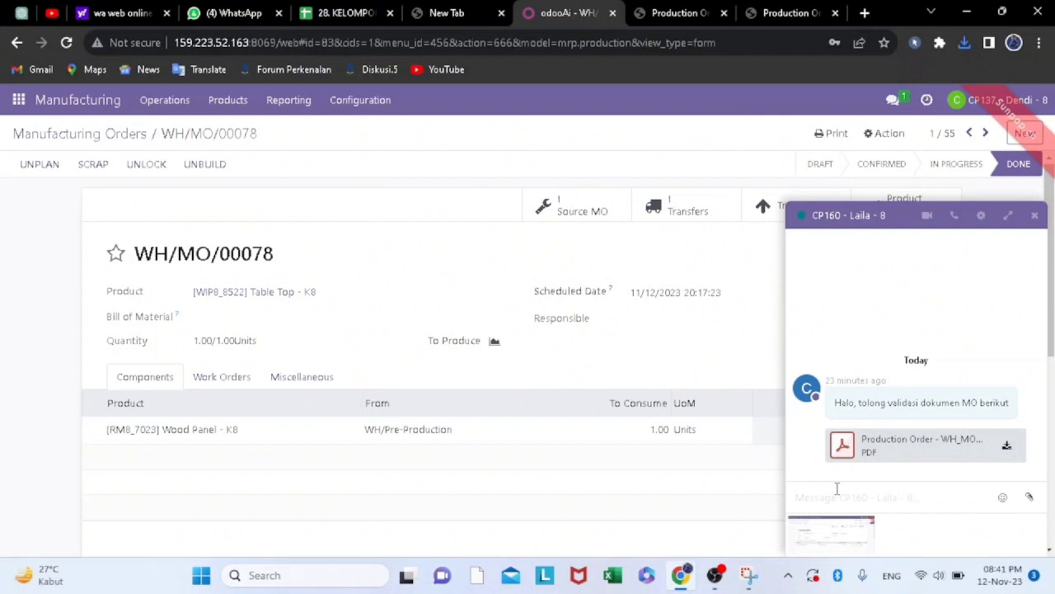
Add the text "saya sudah melakukan validasi MO tersebut" to the chat message and send it with the attached screenshot
text(saya sudah melakukan validasi)
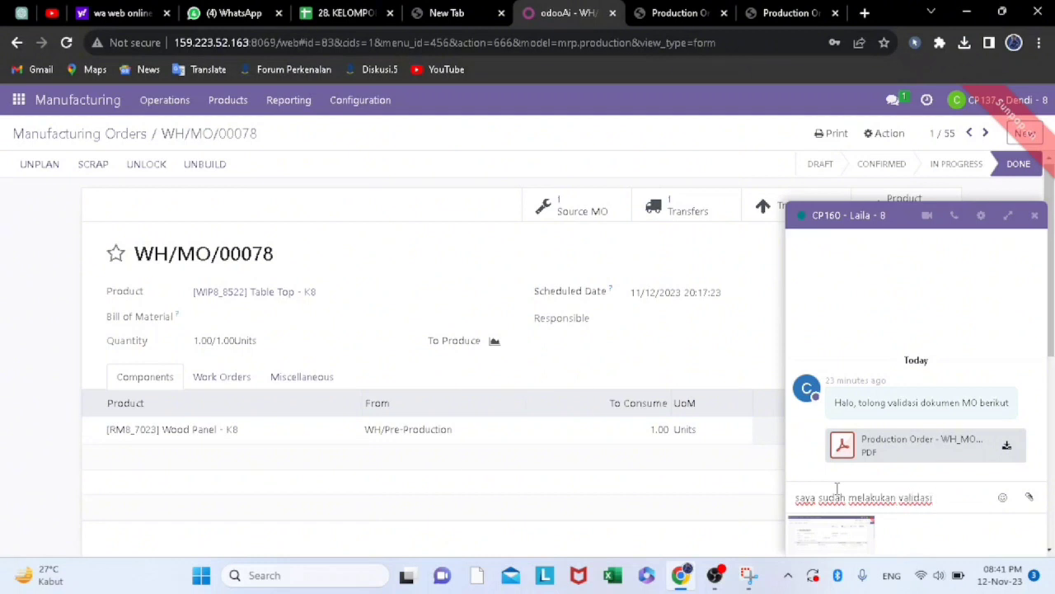
text( M)
key(Caps_Lock)
text(O)
key(Caps_Lock)
text(terse)
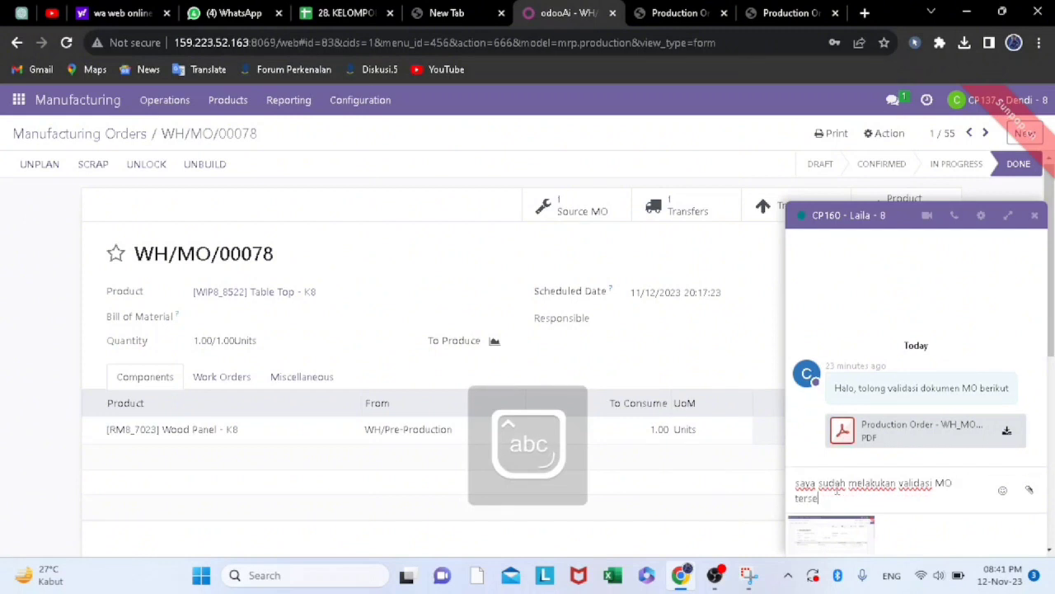
text(but)
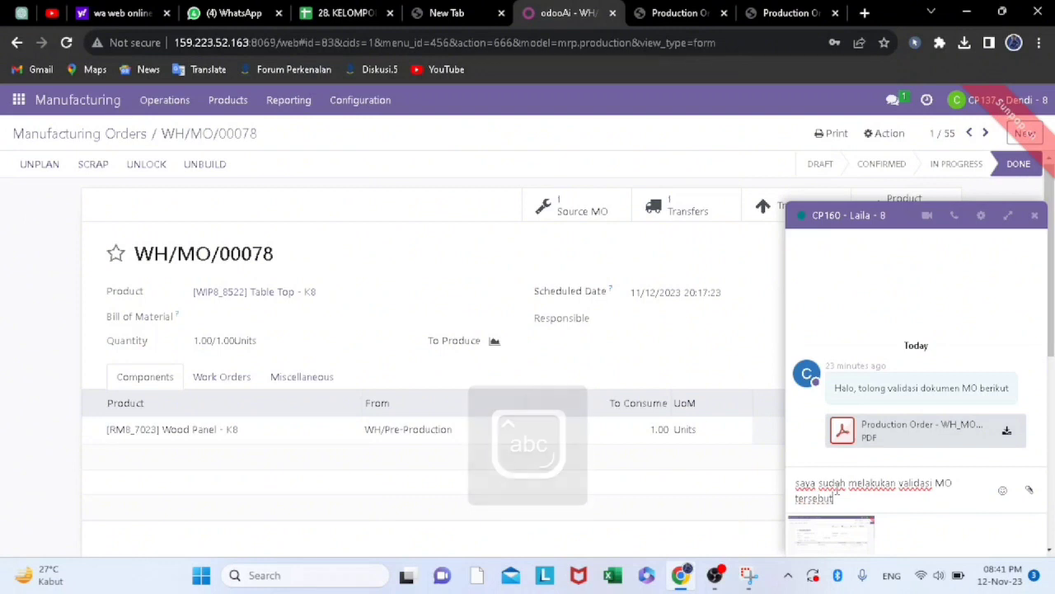
key(Return)
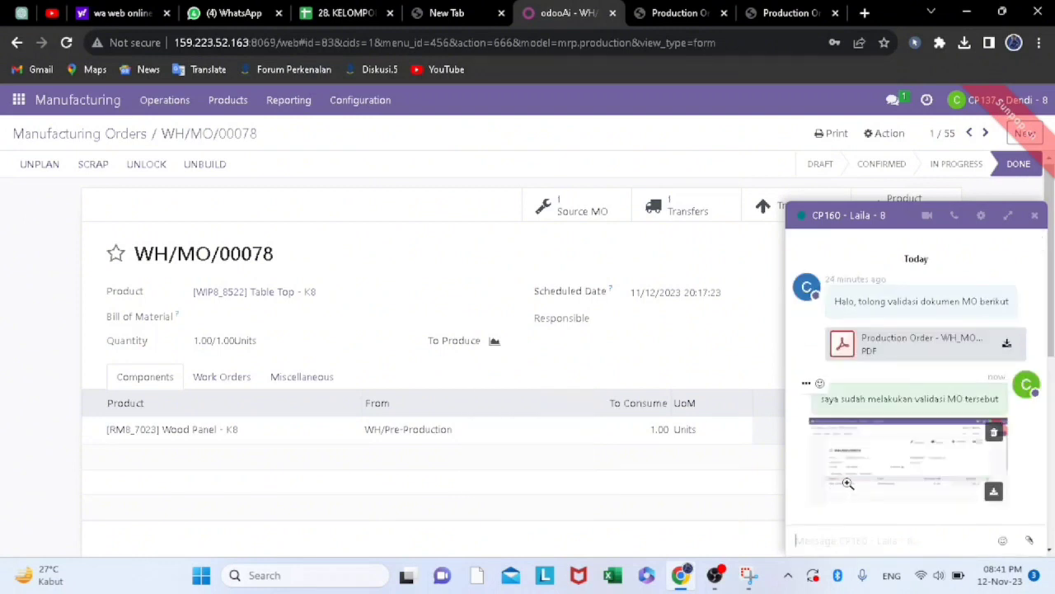